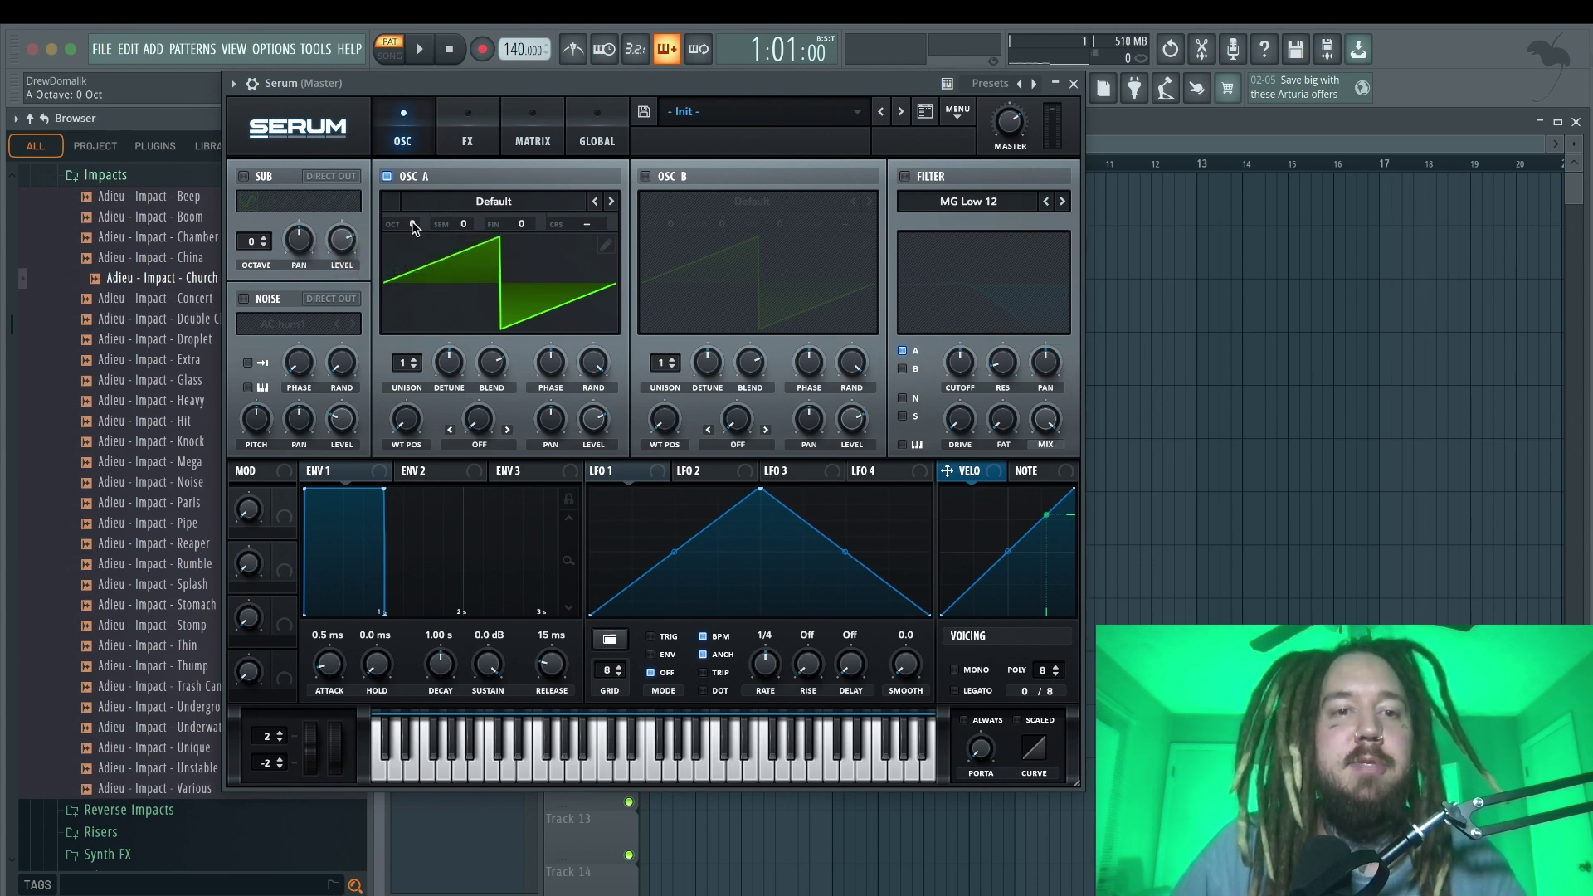
Drop OSC A to -2 octaves and modulate its fine tune with LFO 1 at a 1/2 rate
drag(411, 226, 420, 280)
key(s)
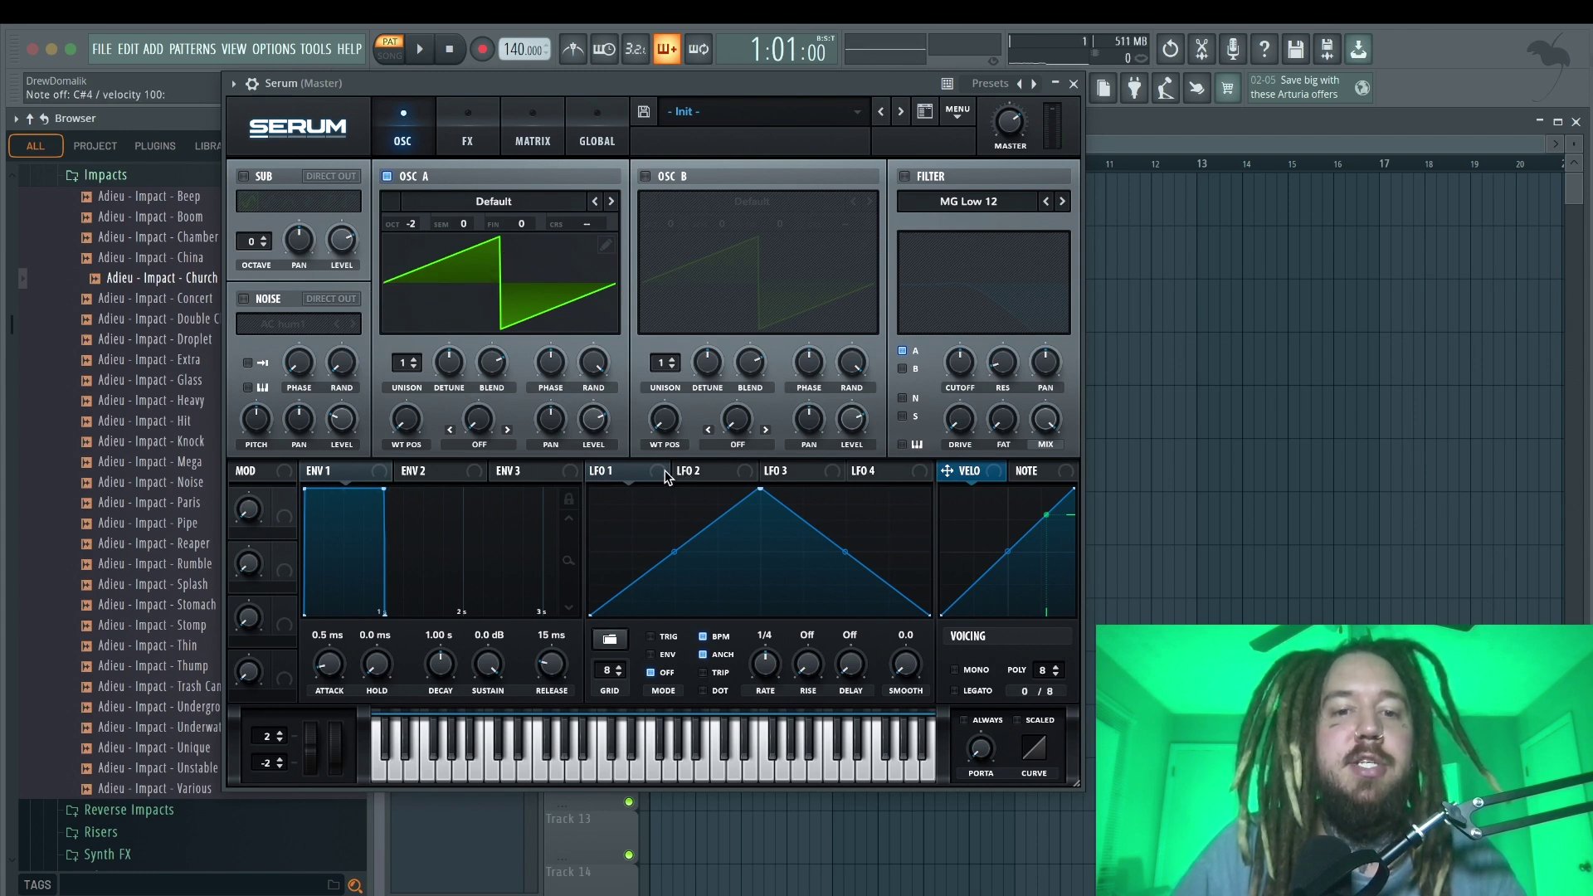
drag(661, 471, 546, 328)
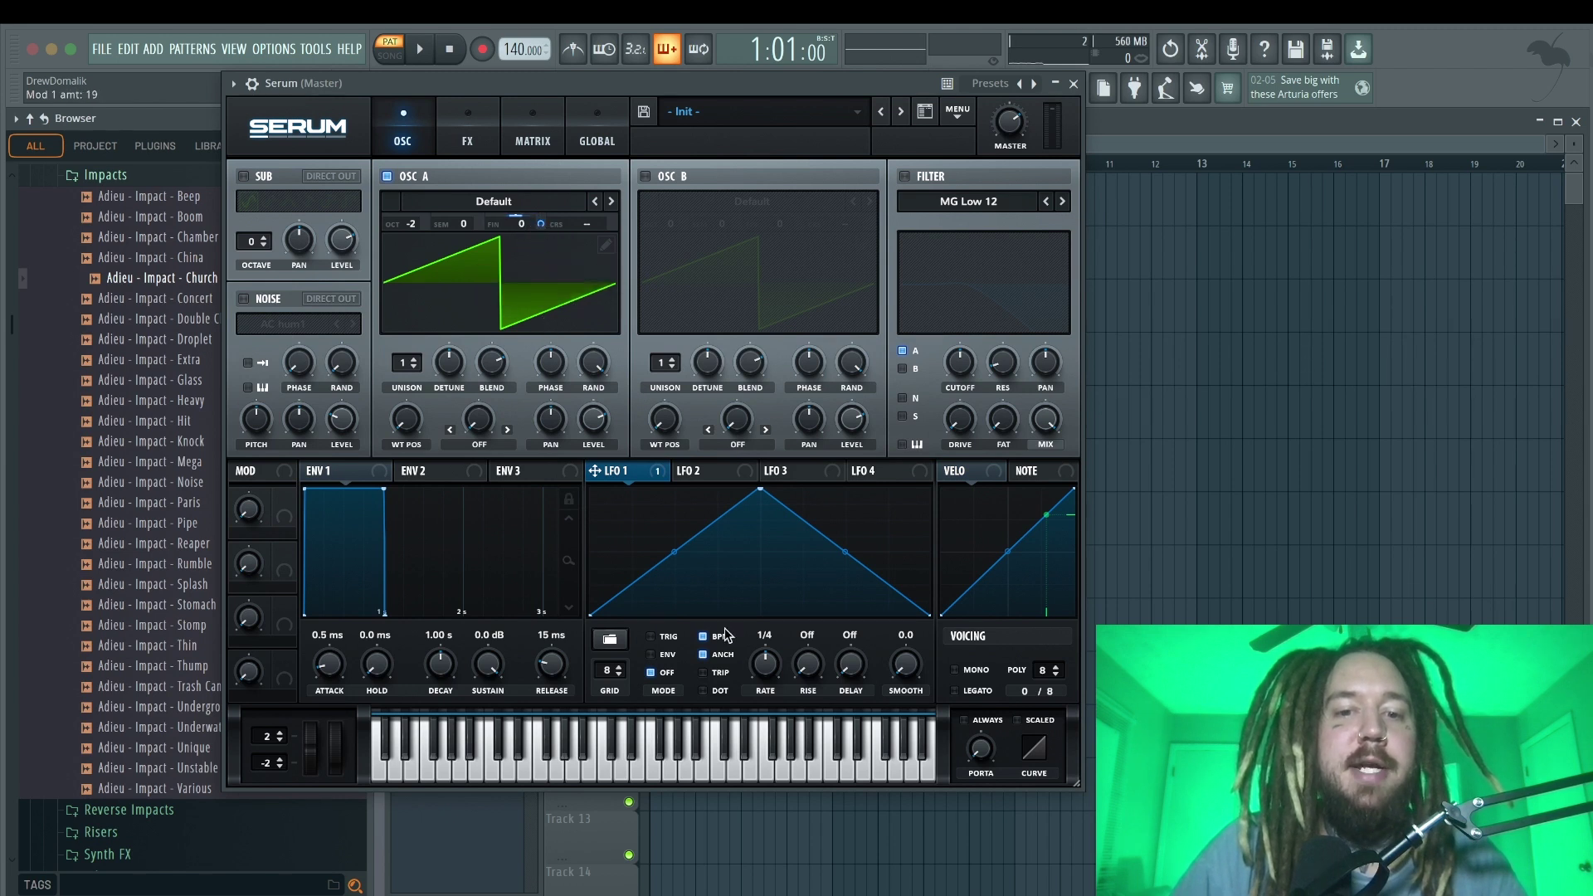
drag(759, 660, 765, 680)
Give OSC A five unison voices with the unison detune lowered
key(s)
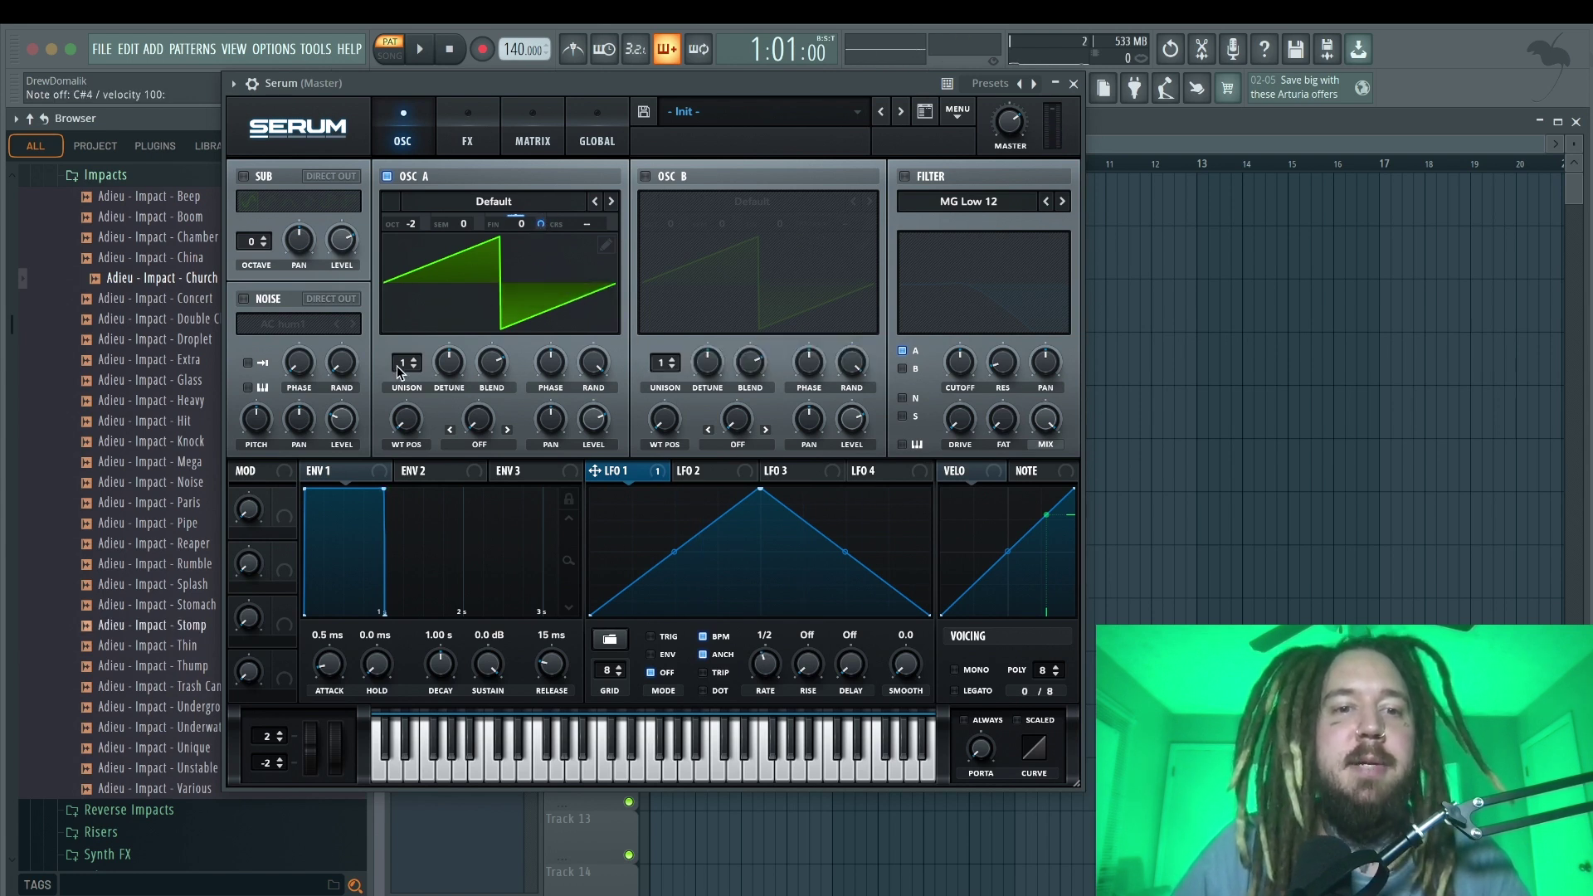
drag(403, 363, 415, 315)
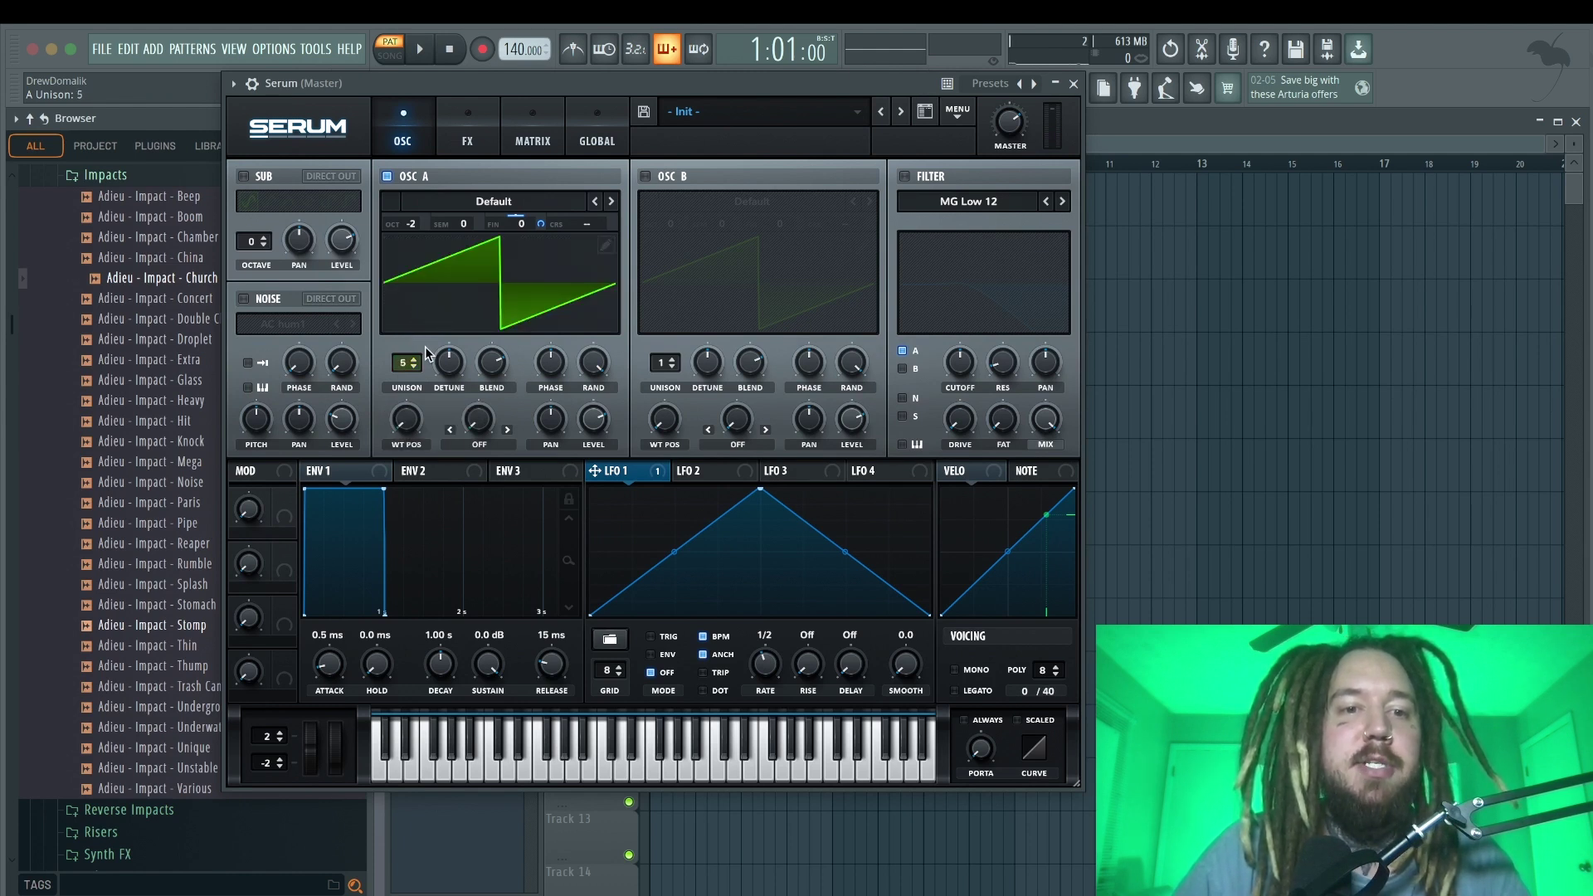
drag(452, 366, 458, 423)
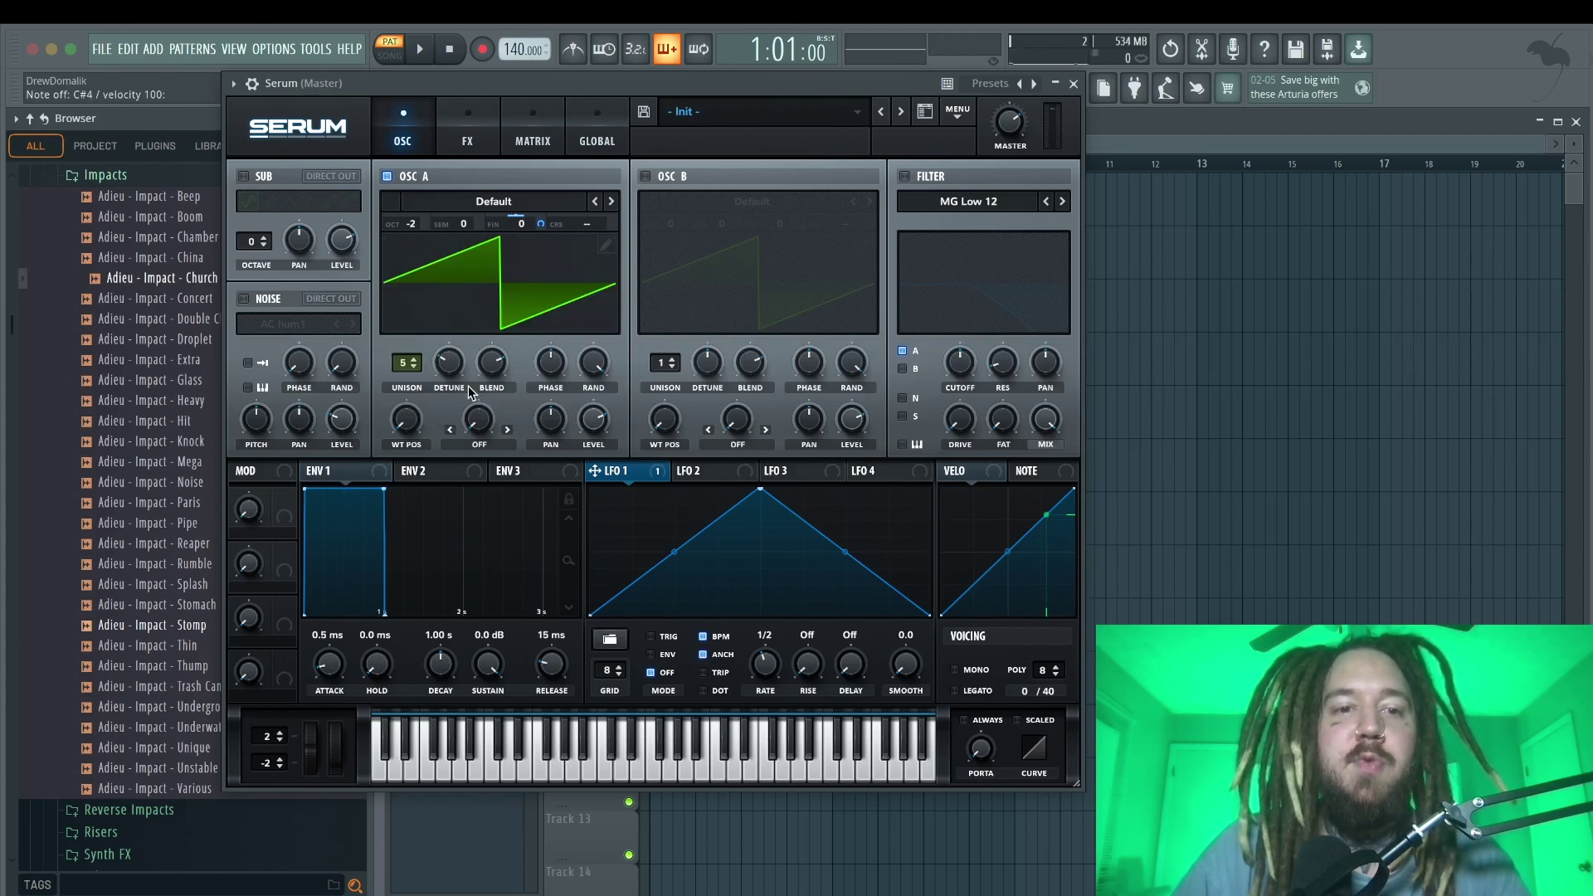
Enable OSC B at -2 octaves with its fine tune at -15
click(646, 176)
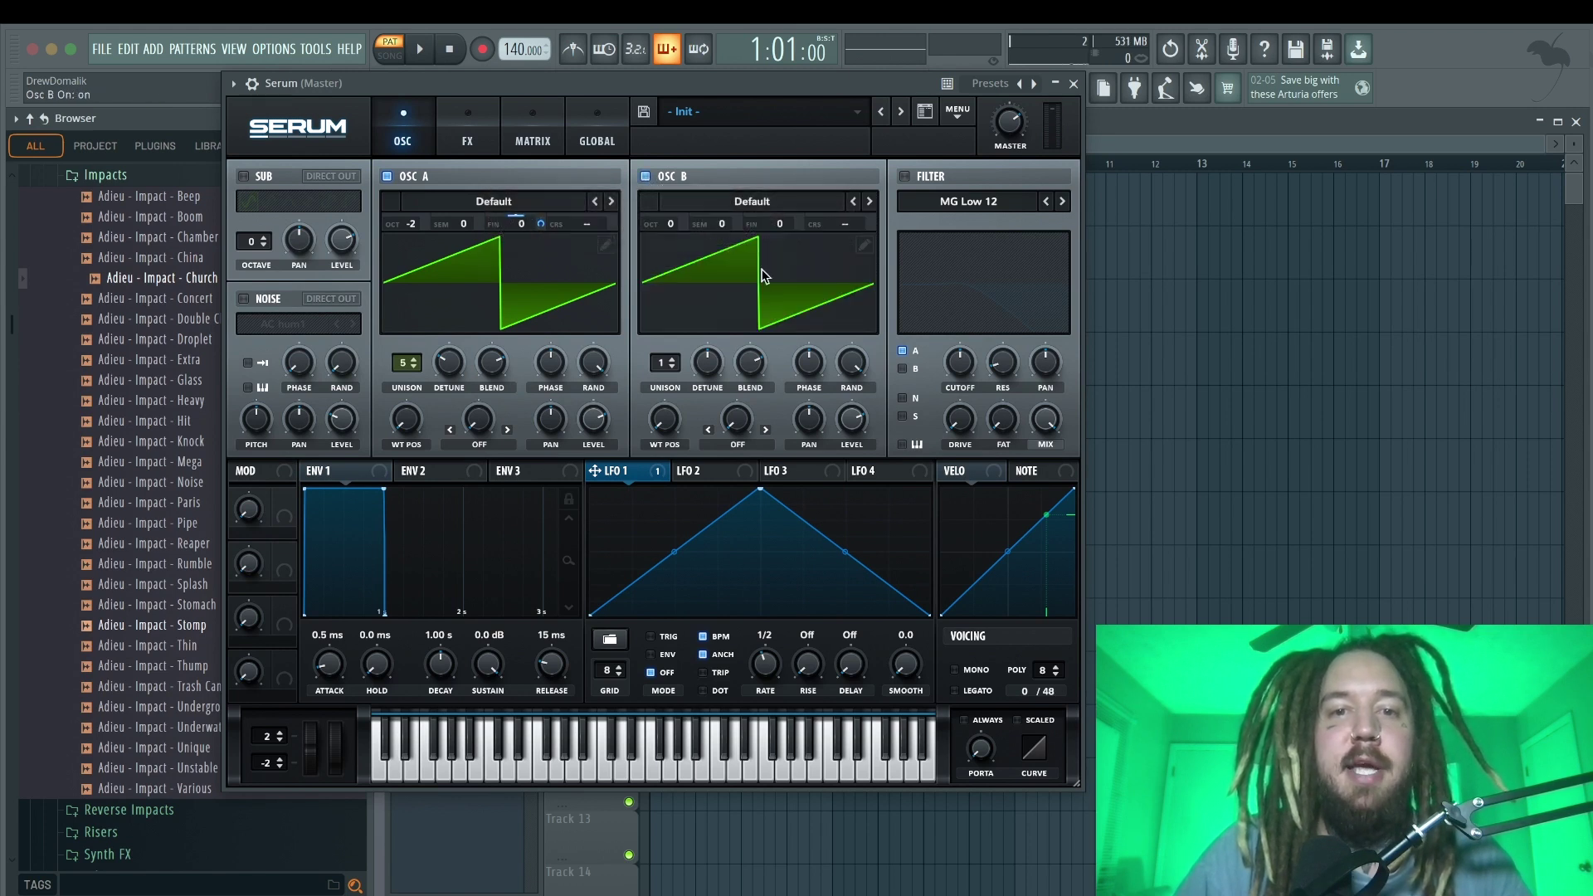
drag(673, 222, 671, 242)
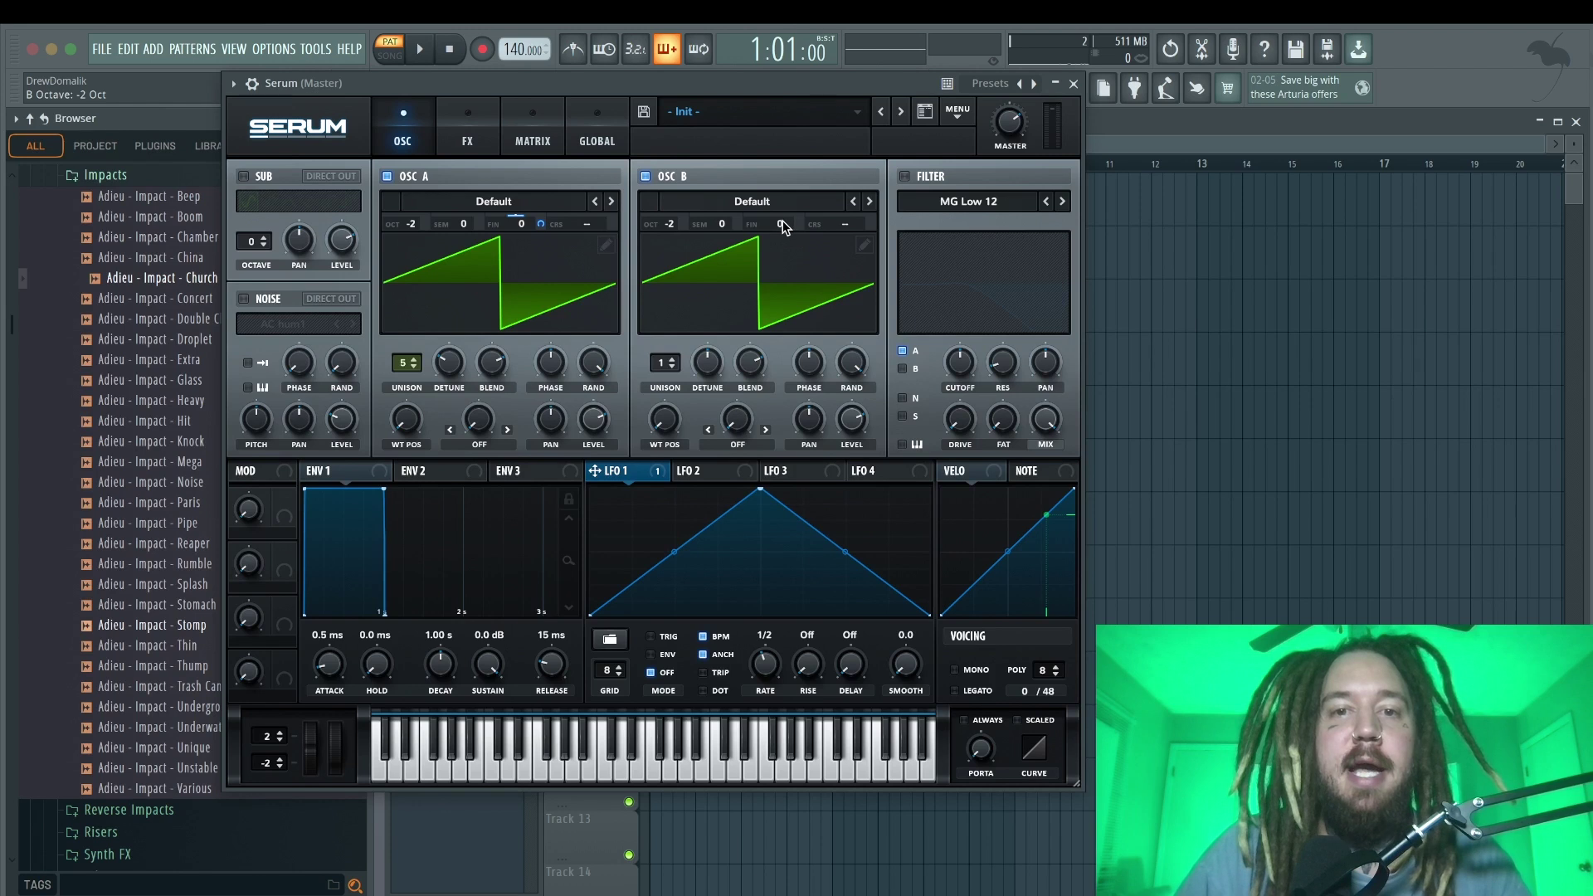
drag(785, 221, 783, 239)
key(s)
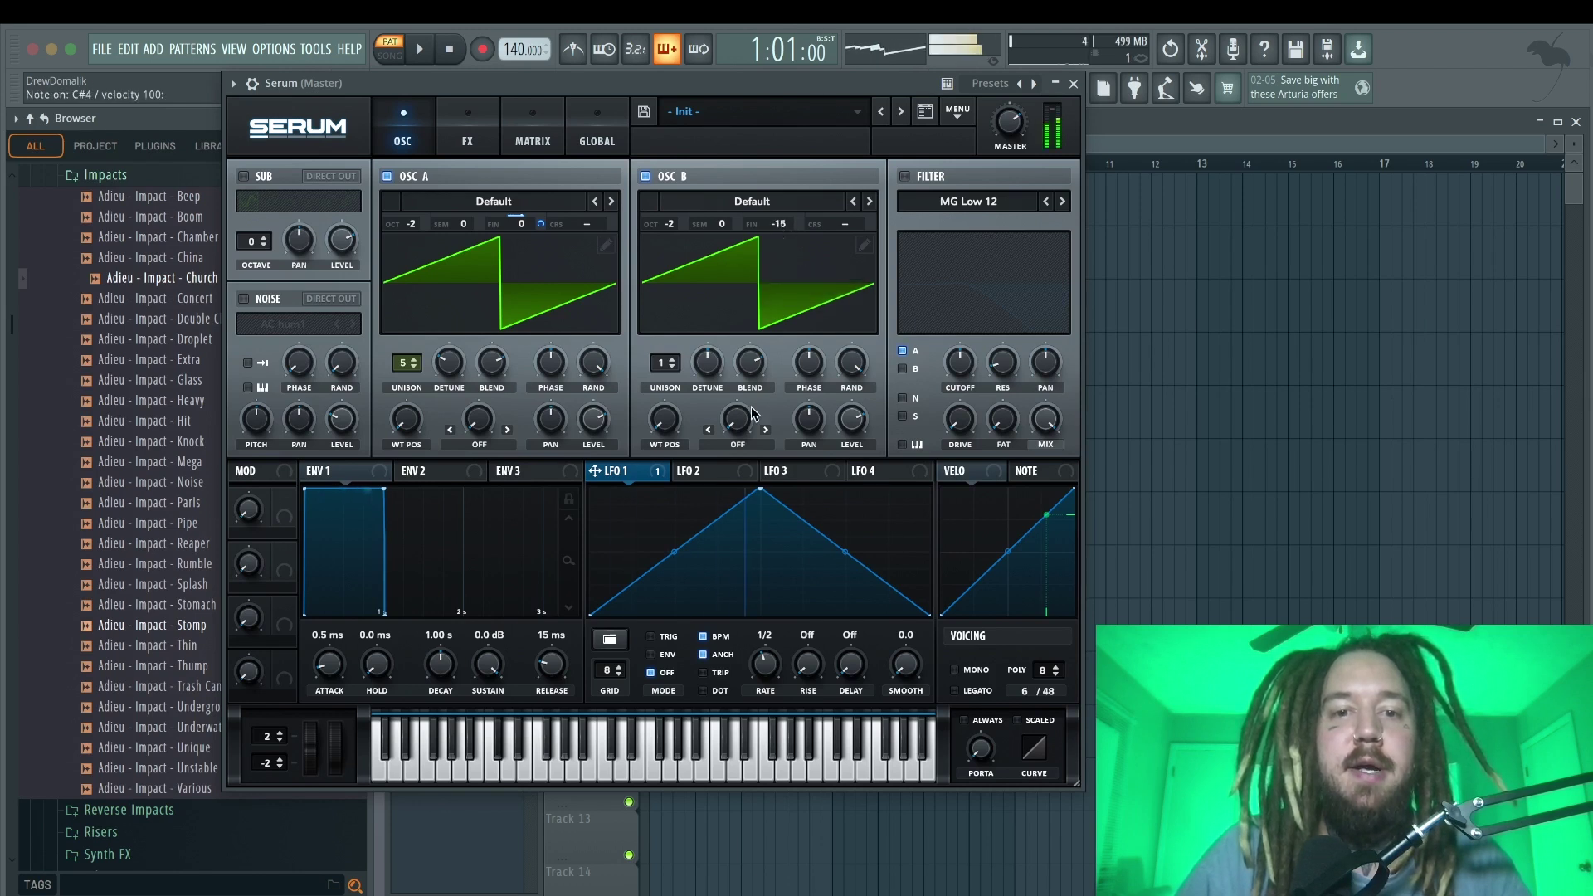
Raise OSC B's unison voice count and modulate its fine tune with LFO 1
drag(665, 362, 718, 396)
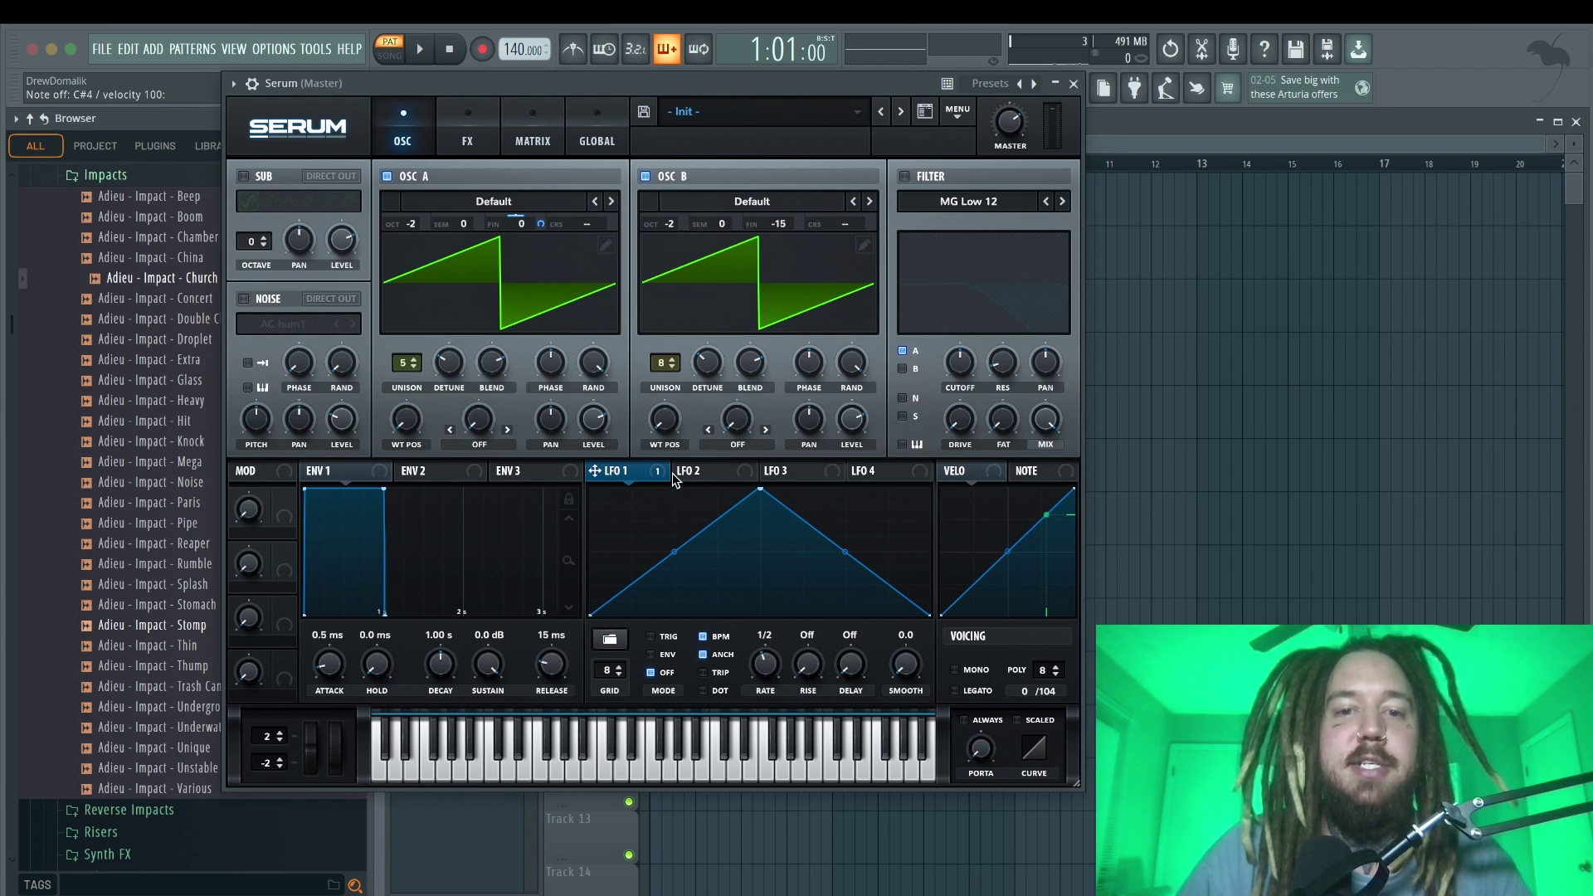
drag(671, 473, 805, 284)
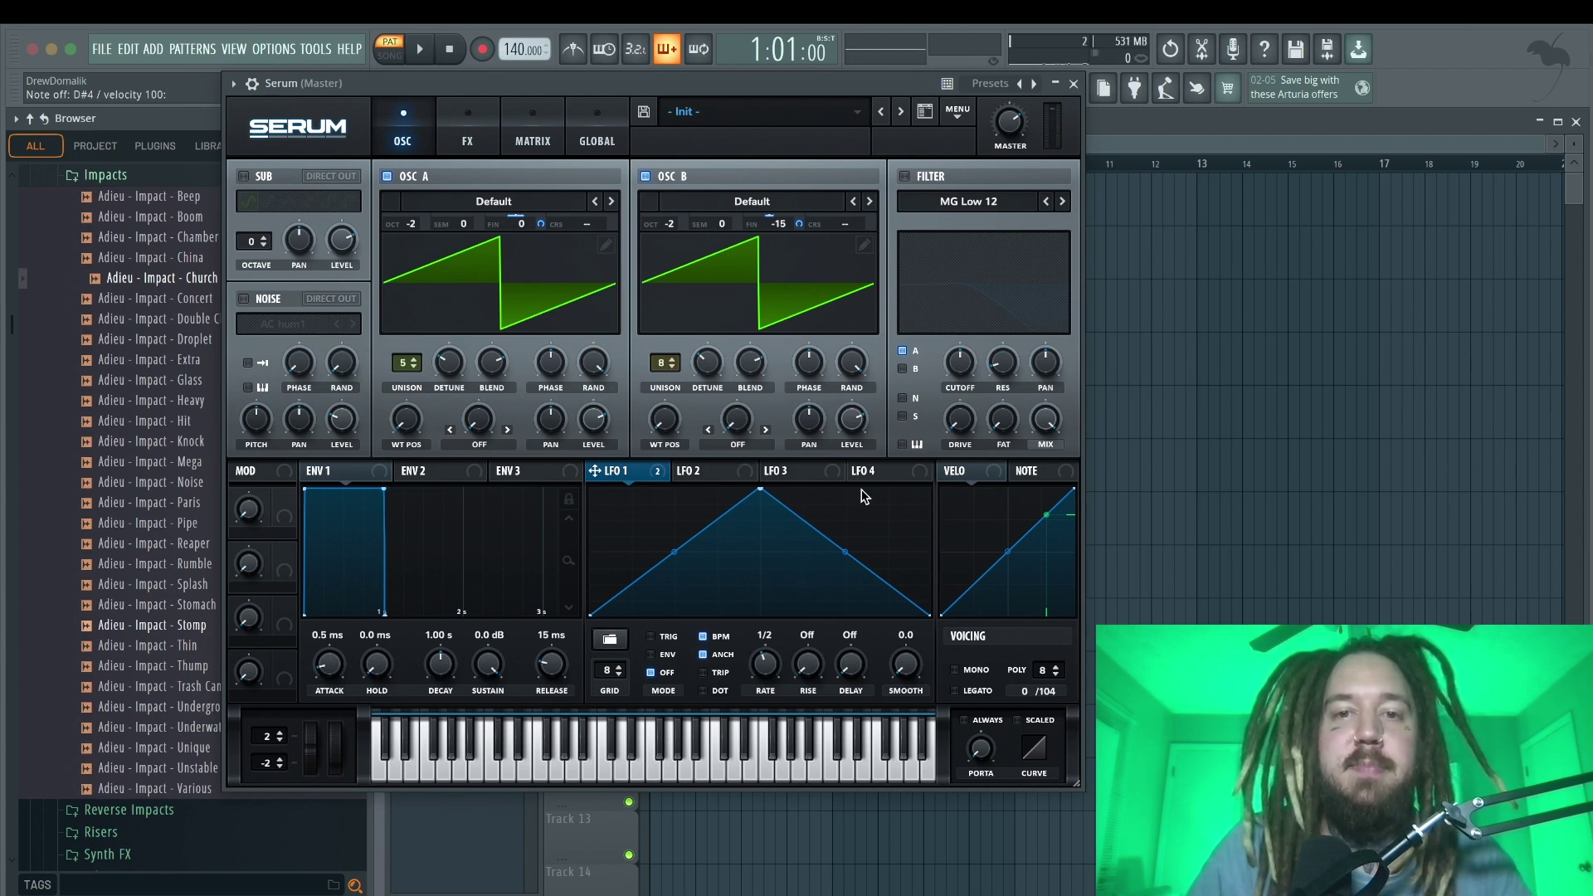
key(h)
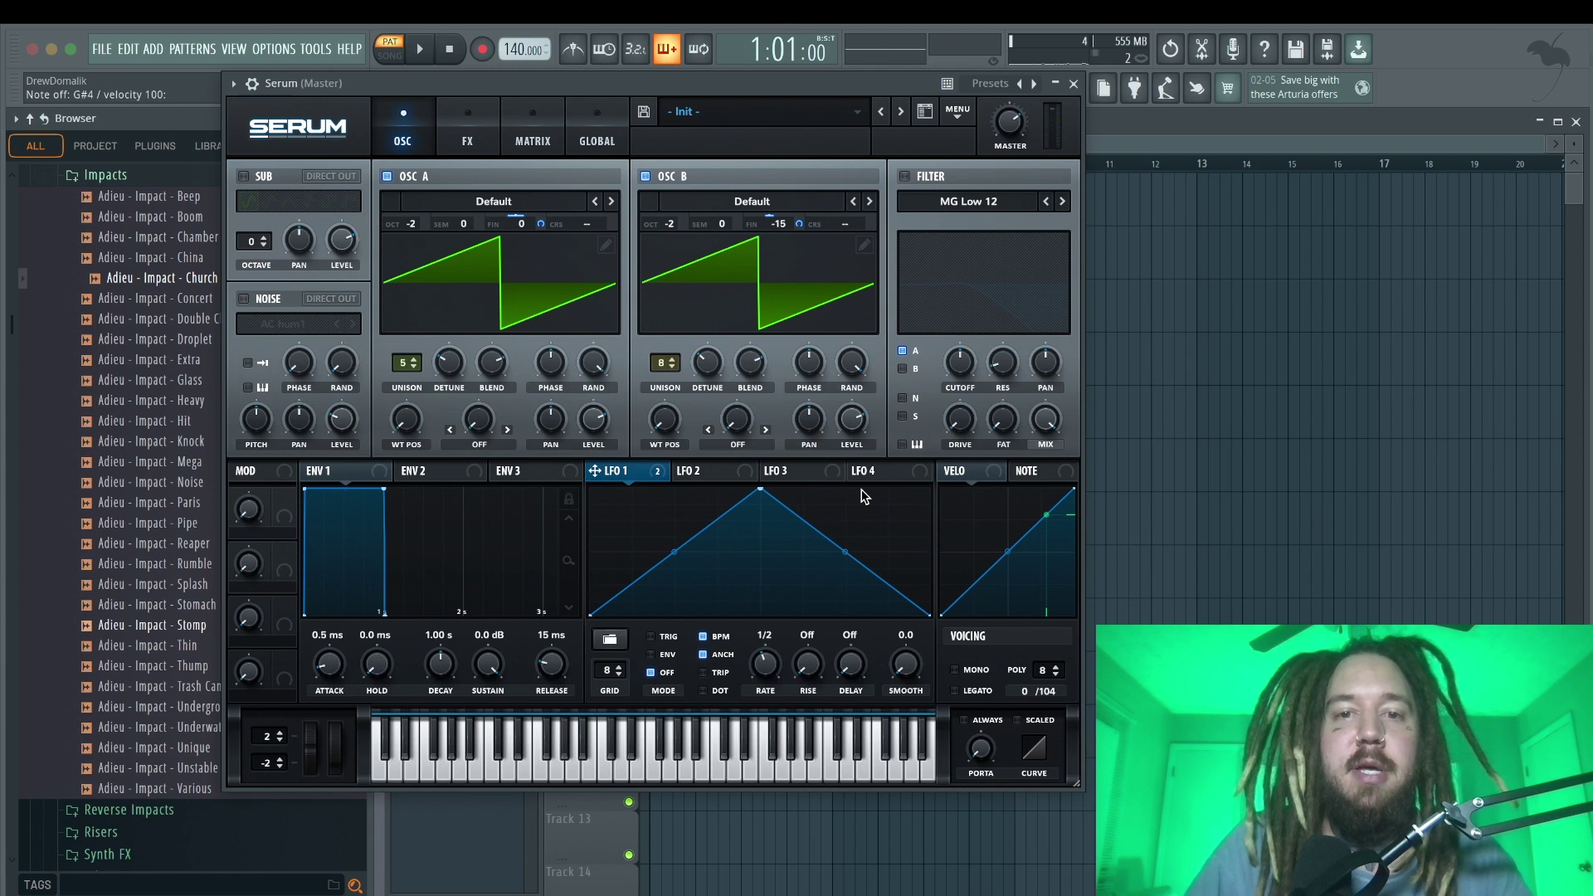
Set Serum to mono legato with always-on portamento glide of about 98 ms
click(955, 670)
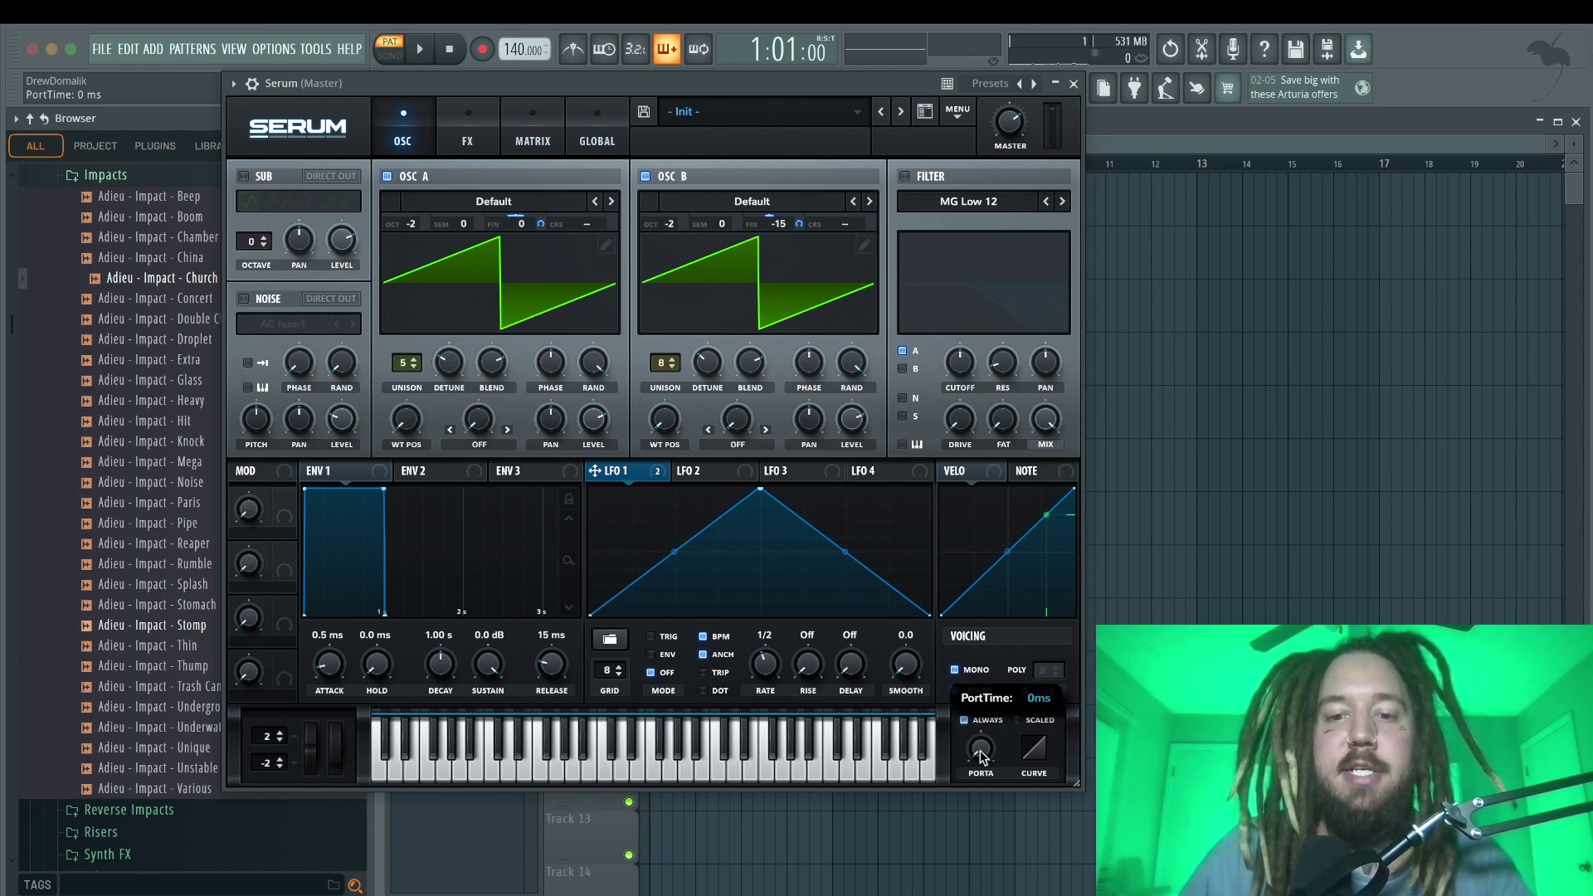
drag(982, 745, 1004, 682)
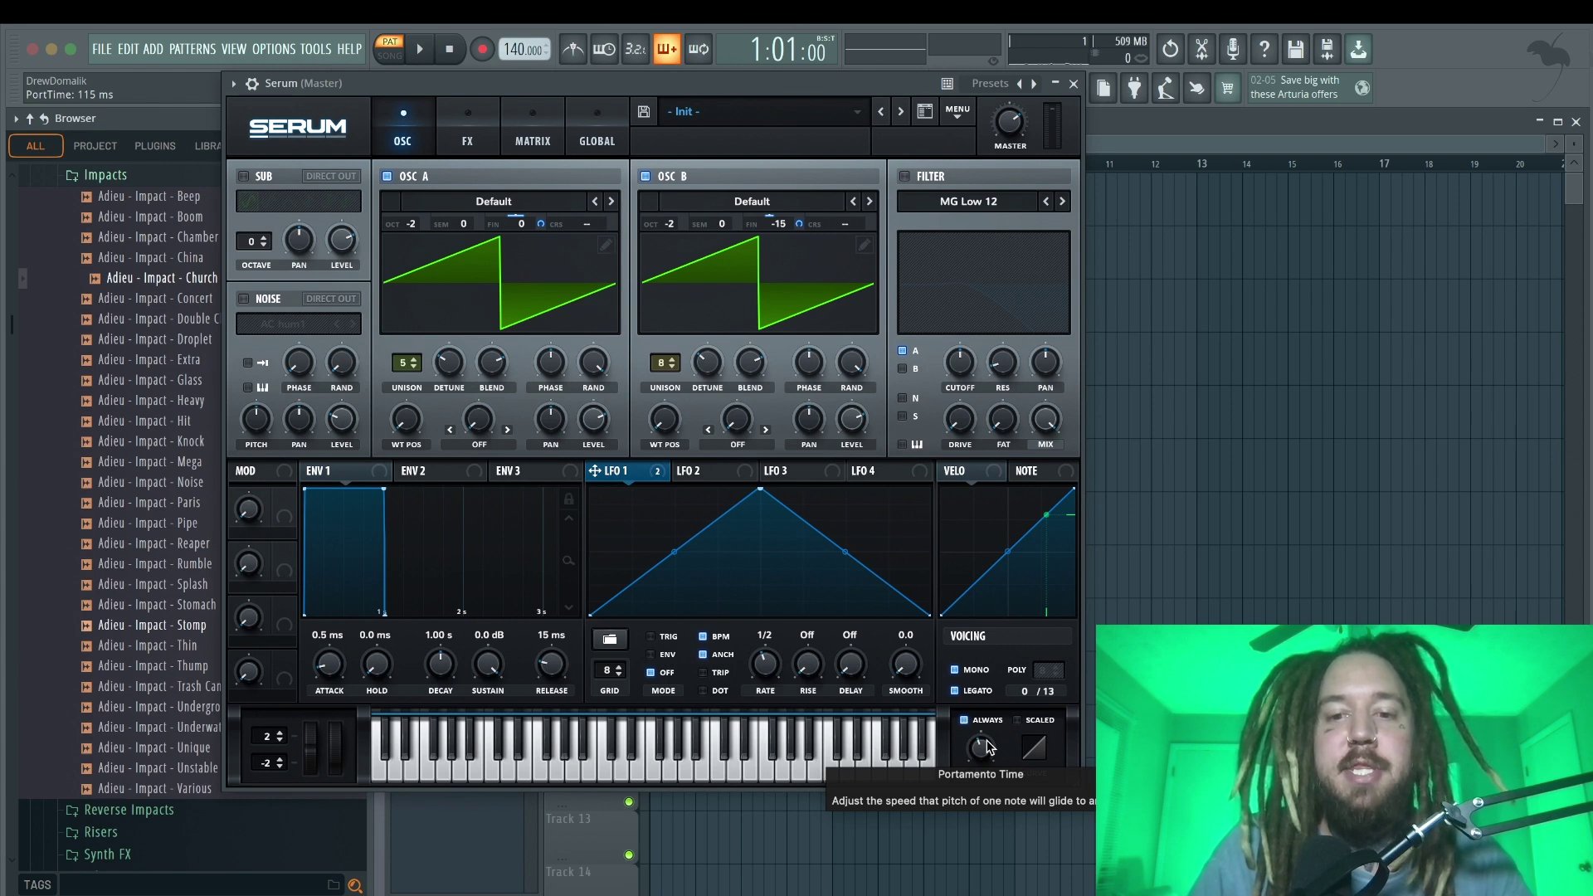
drag(987, 747, 1000, 698)
key(d)
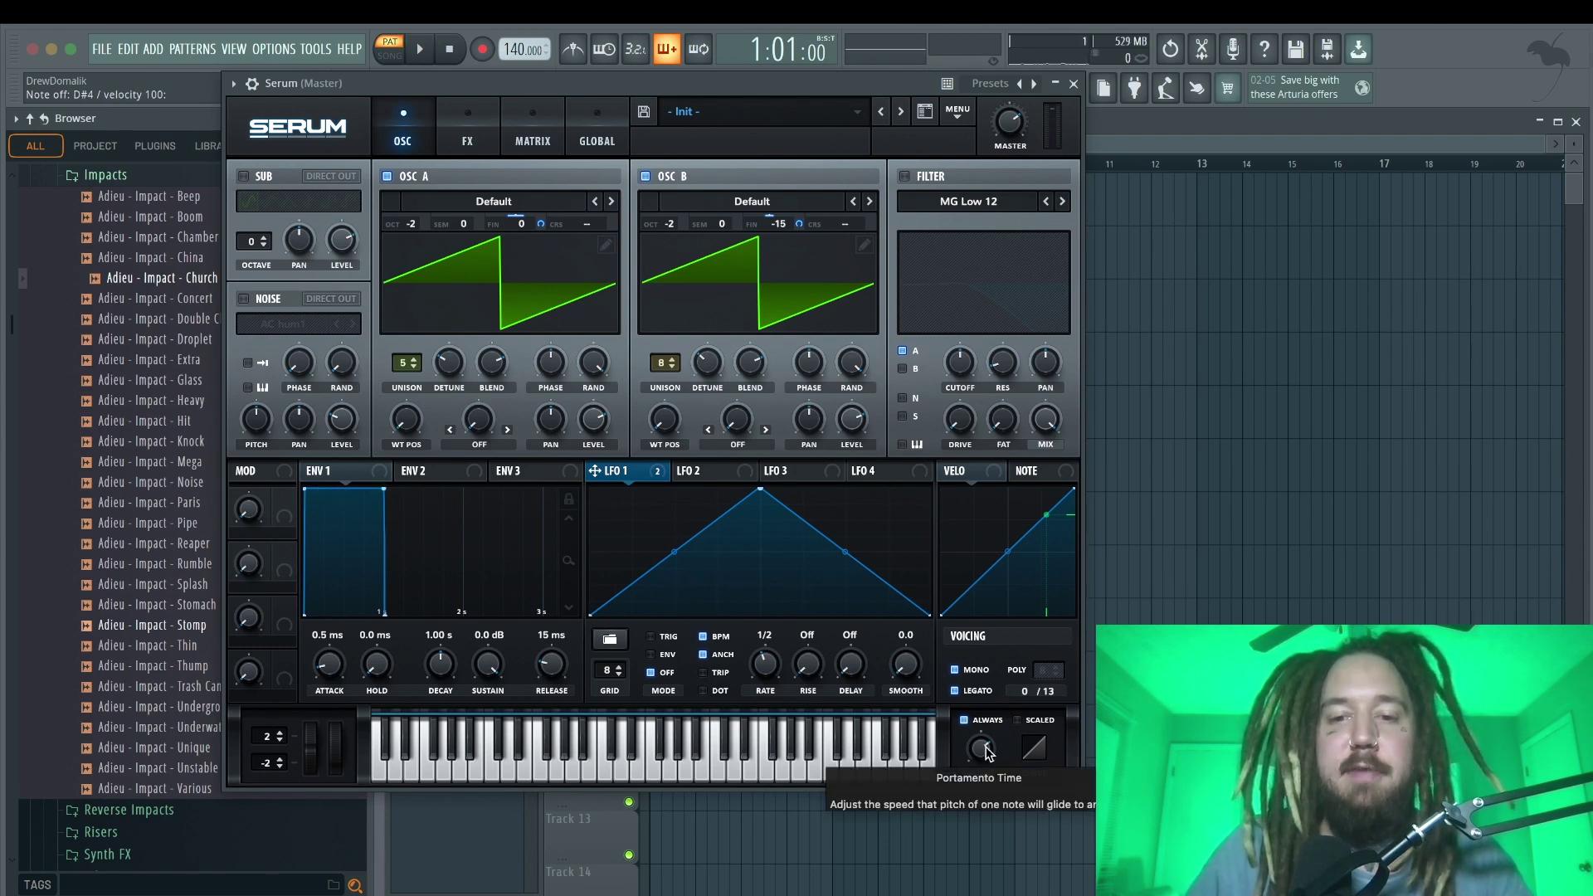
drag(986, 747, 989, 809)
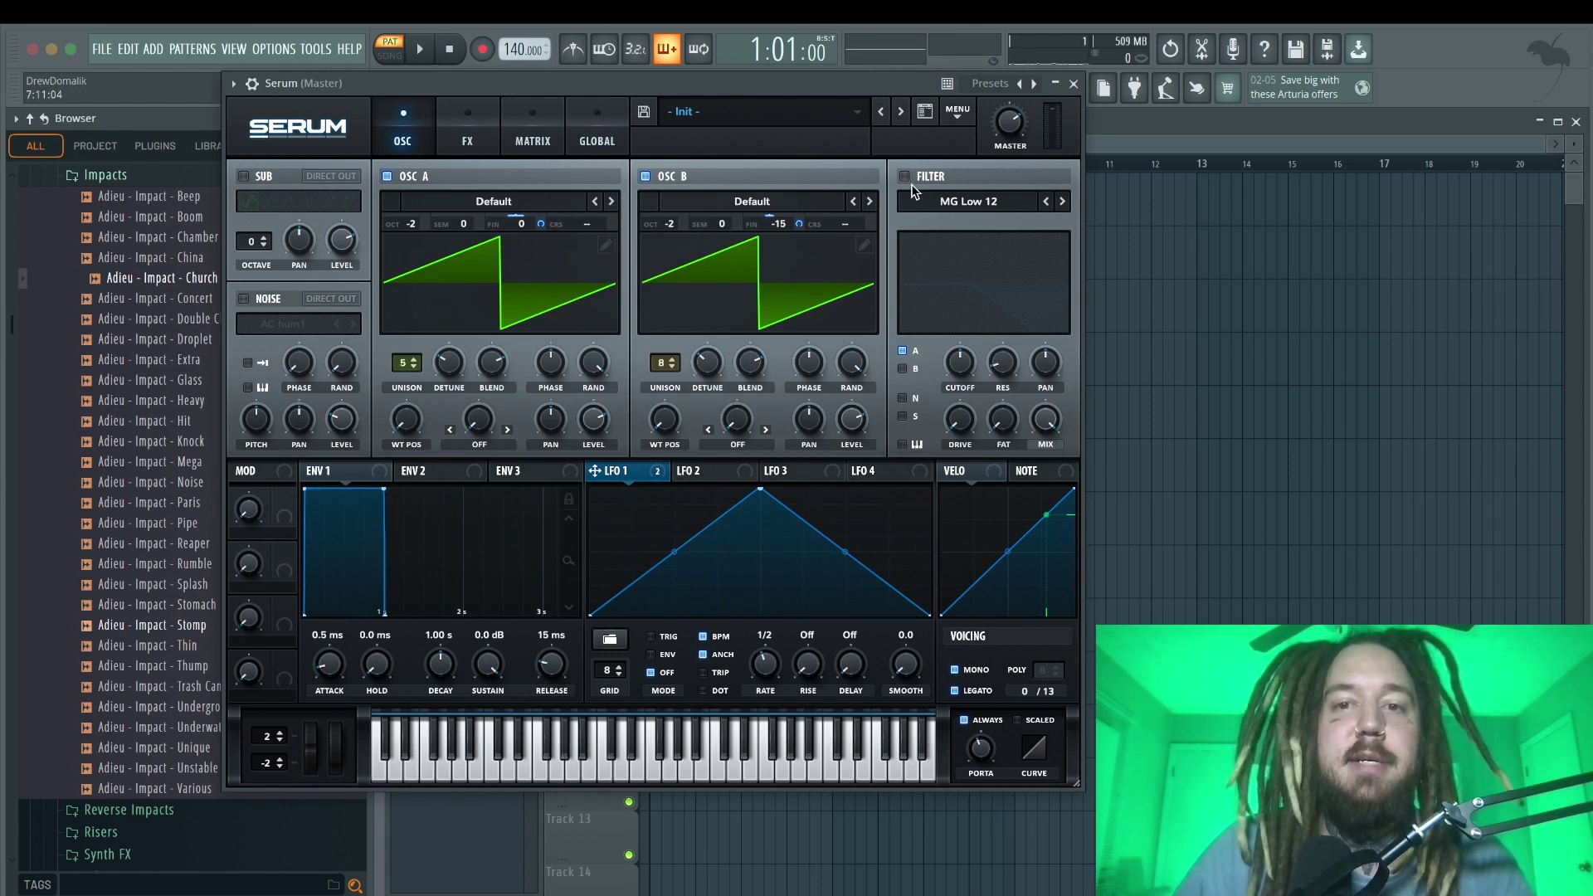
Mute OSC B, enable the filter and set its type to Reverb
click(647, 176)
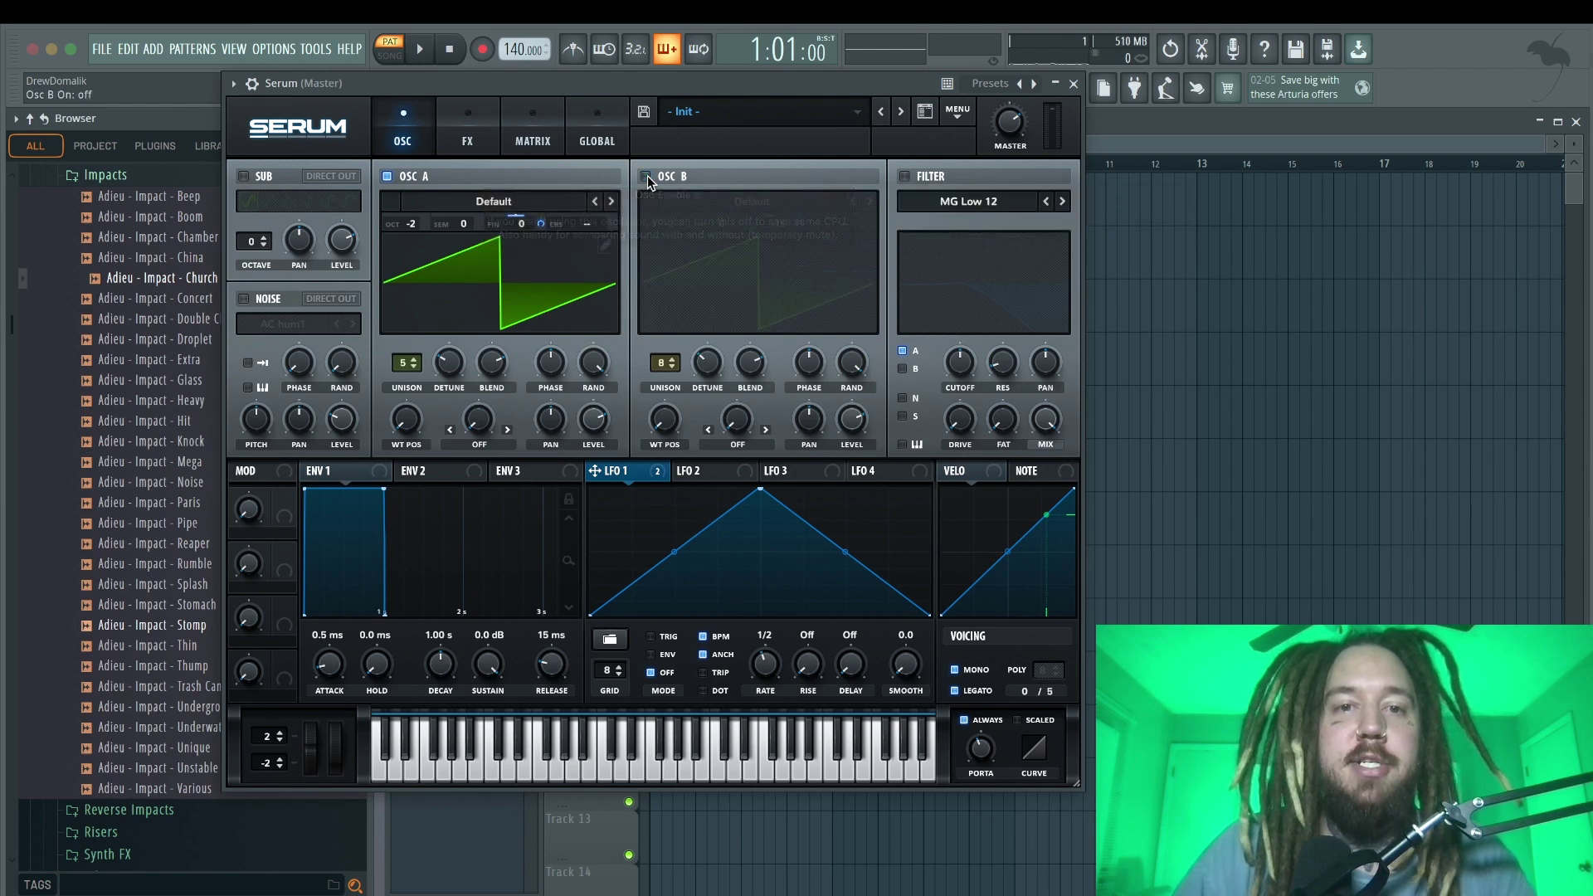
click(905, 176)
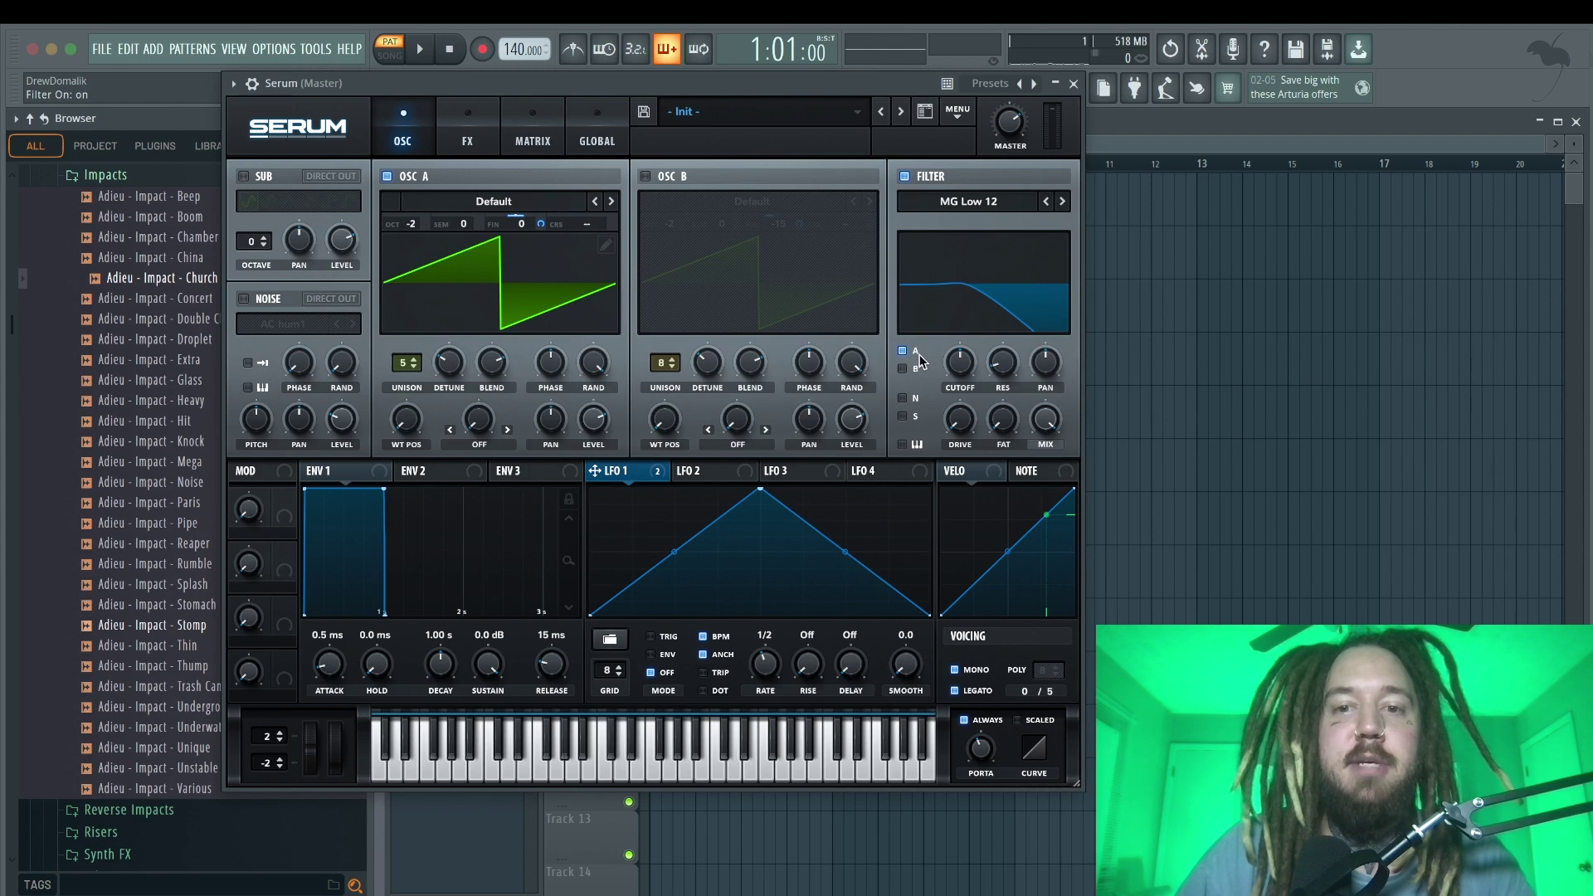
click(991, 202)
mouse_move(989, 304)
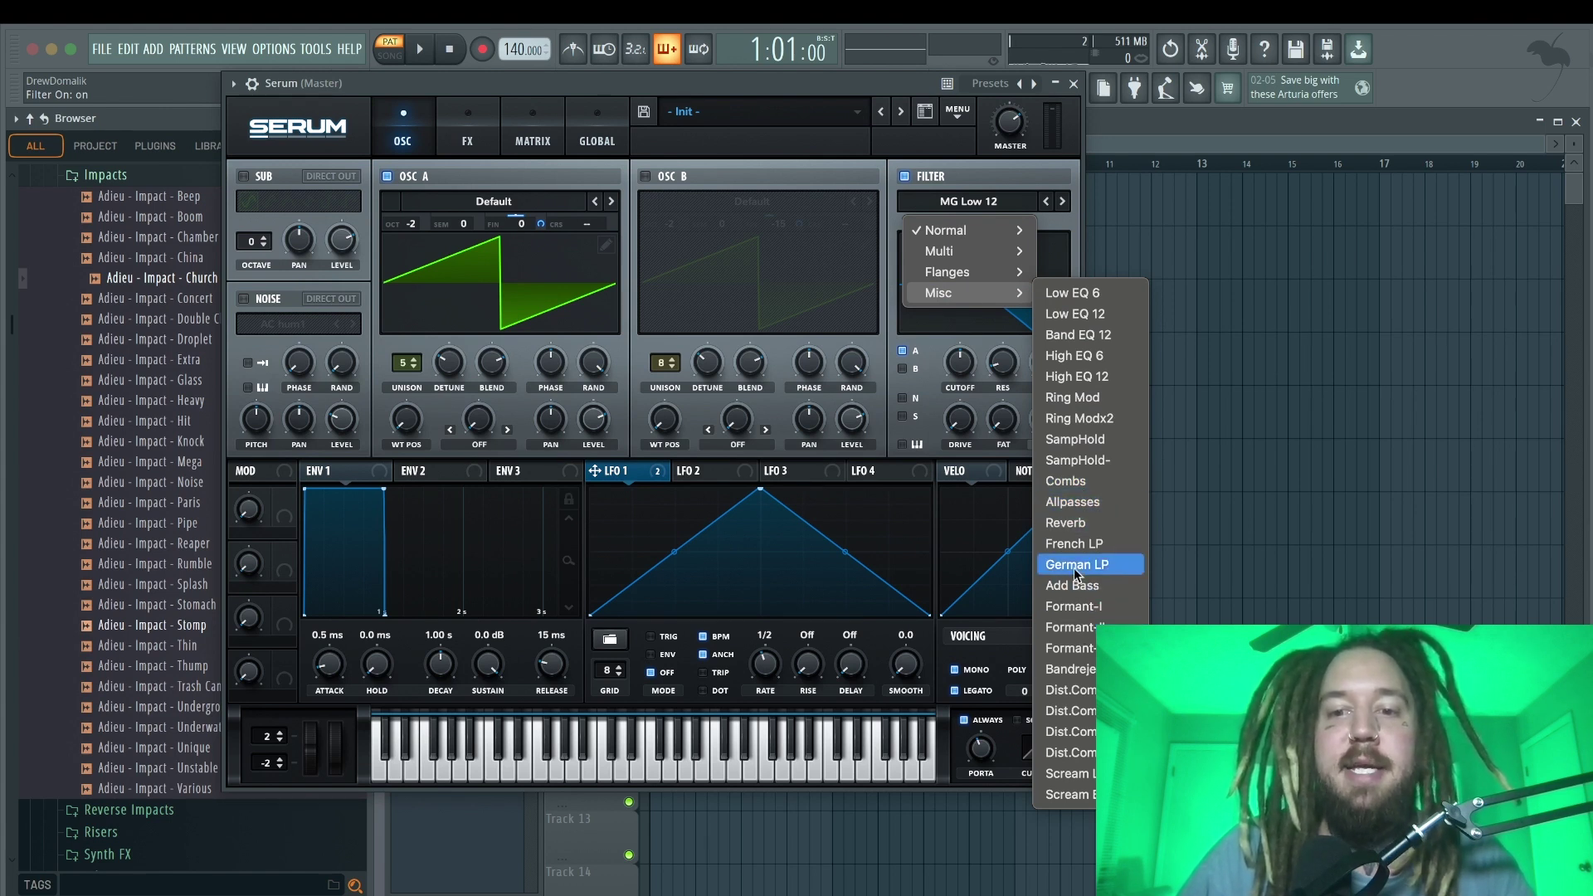
click(1084, 524)
Tune the Reverb filter's drive, resonance and cutoff to 660 Hz, then re-enable OSC B
drag(959, 373, 967, 346)
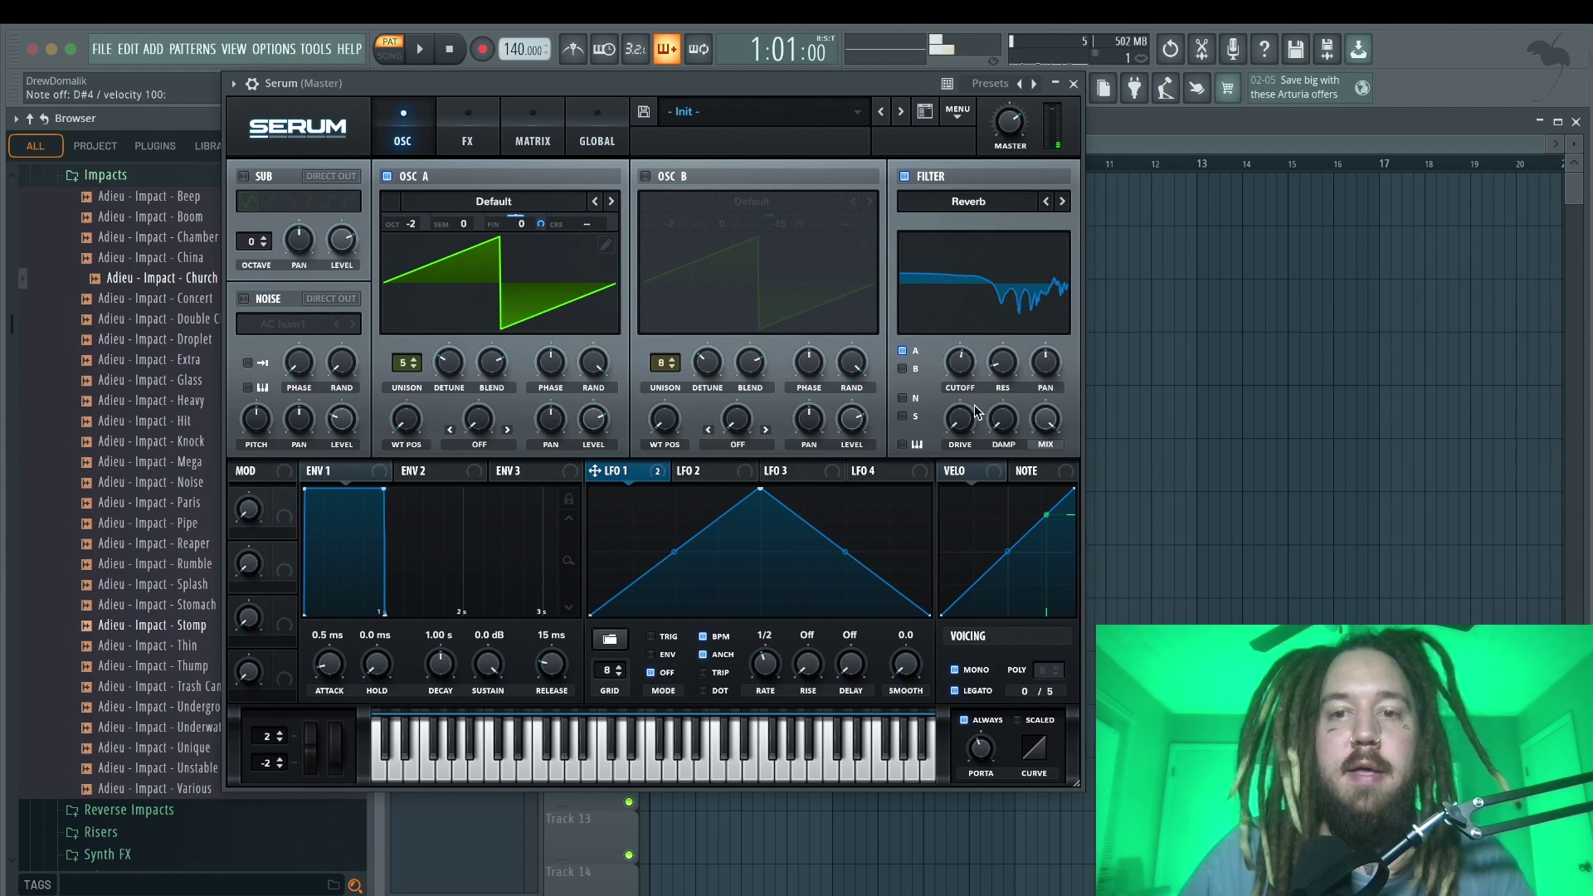
drag(957, 429, 1028, 291)
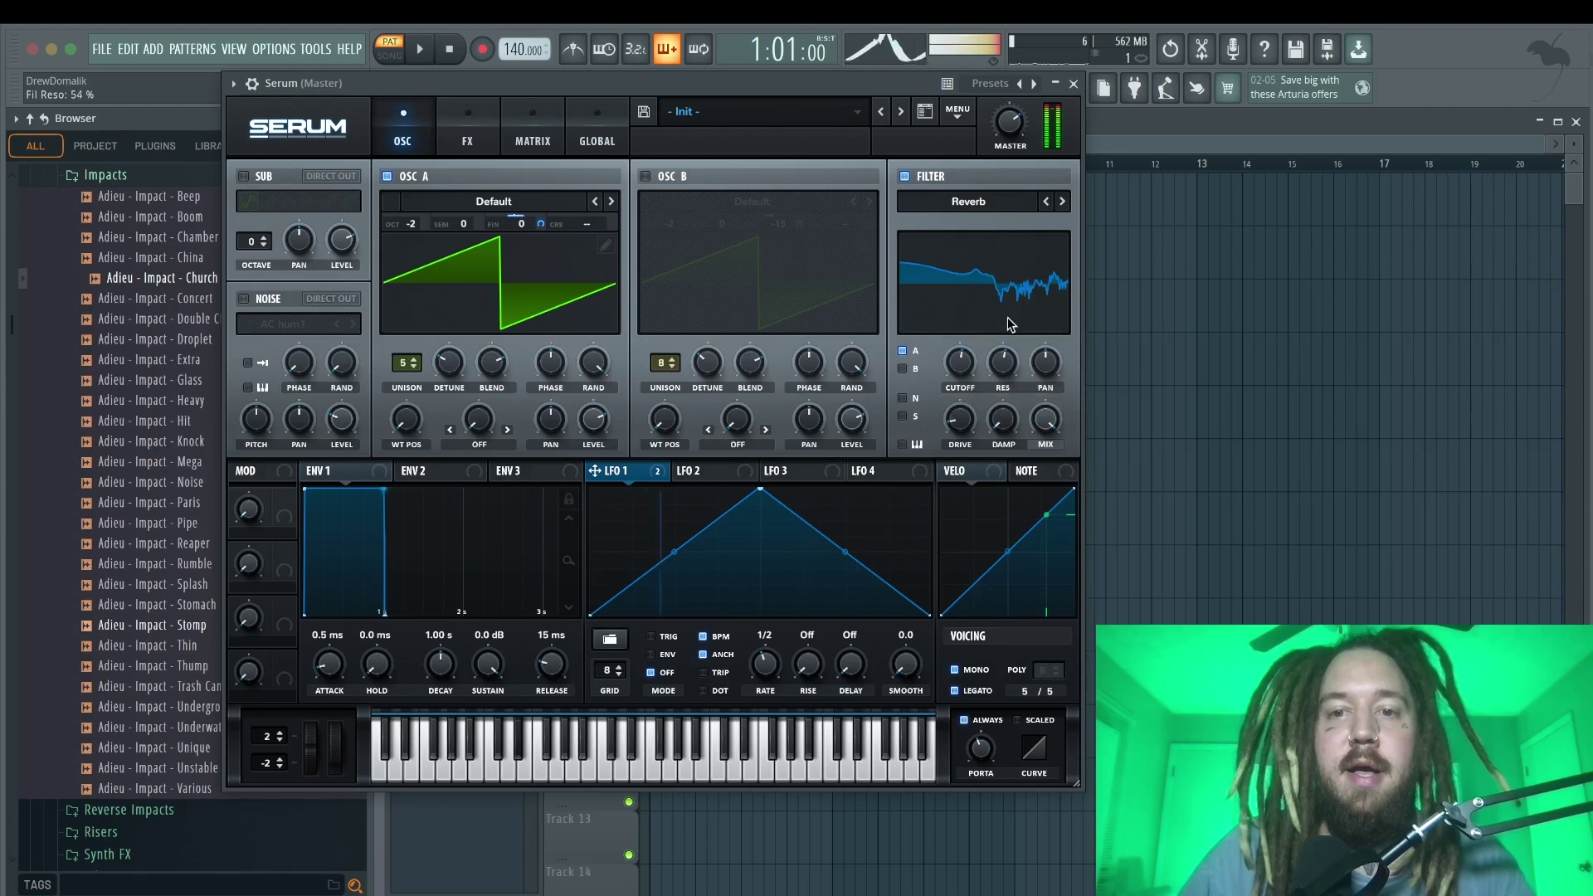
drag(967, 360, 968, 356)
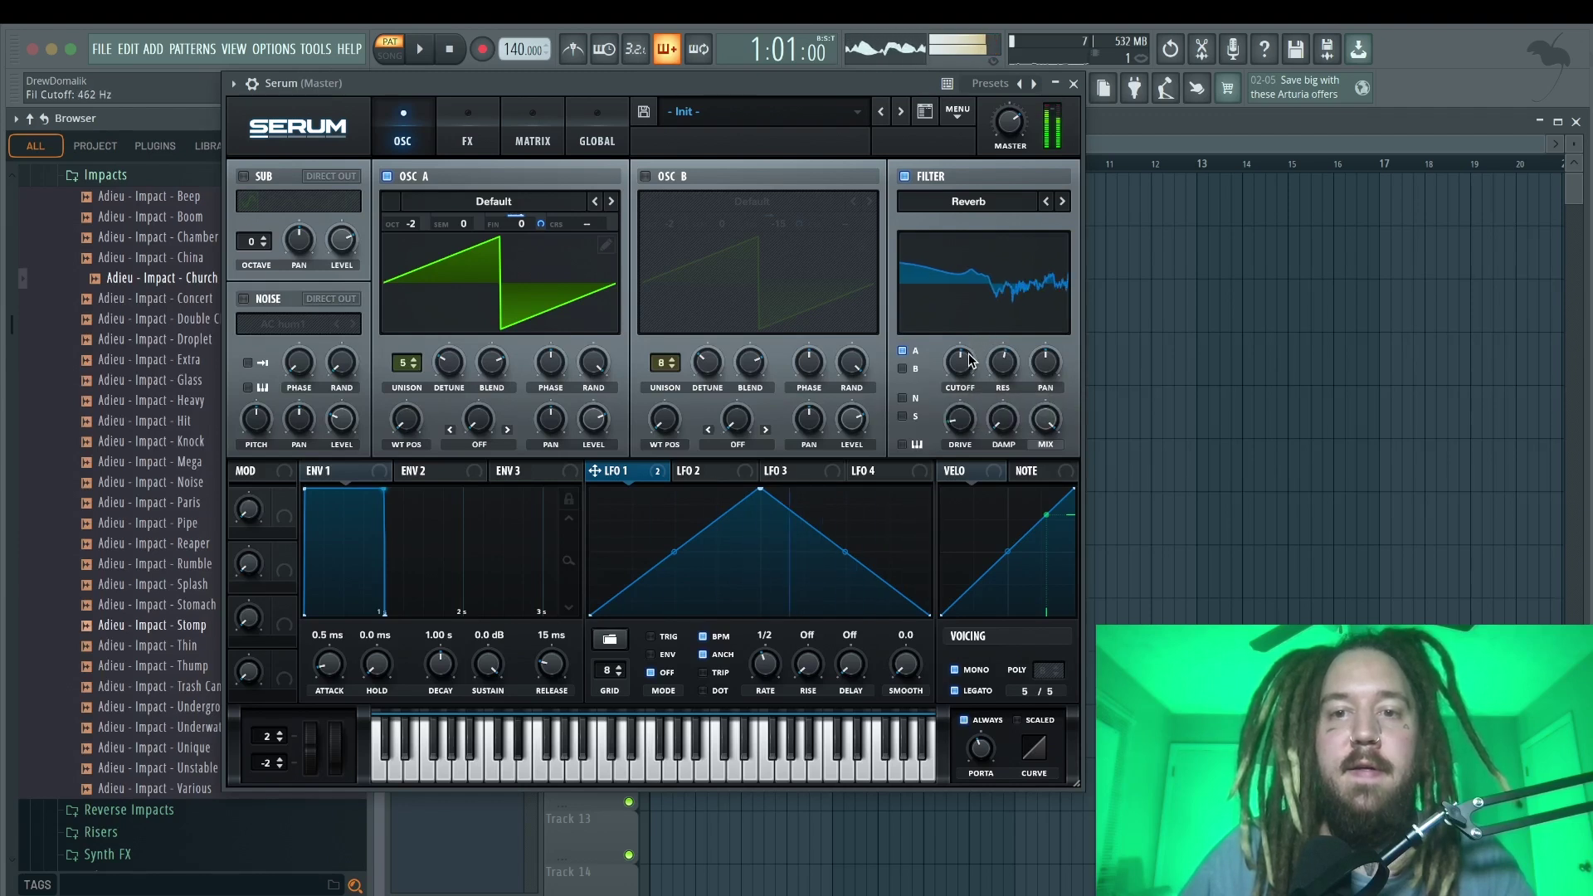
click(903, 444)
click(903, 444)
drag(976, 346, 978, 339)
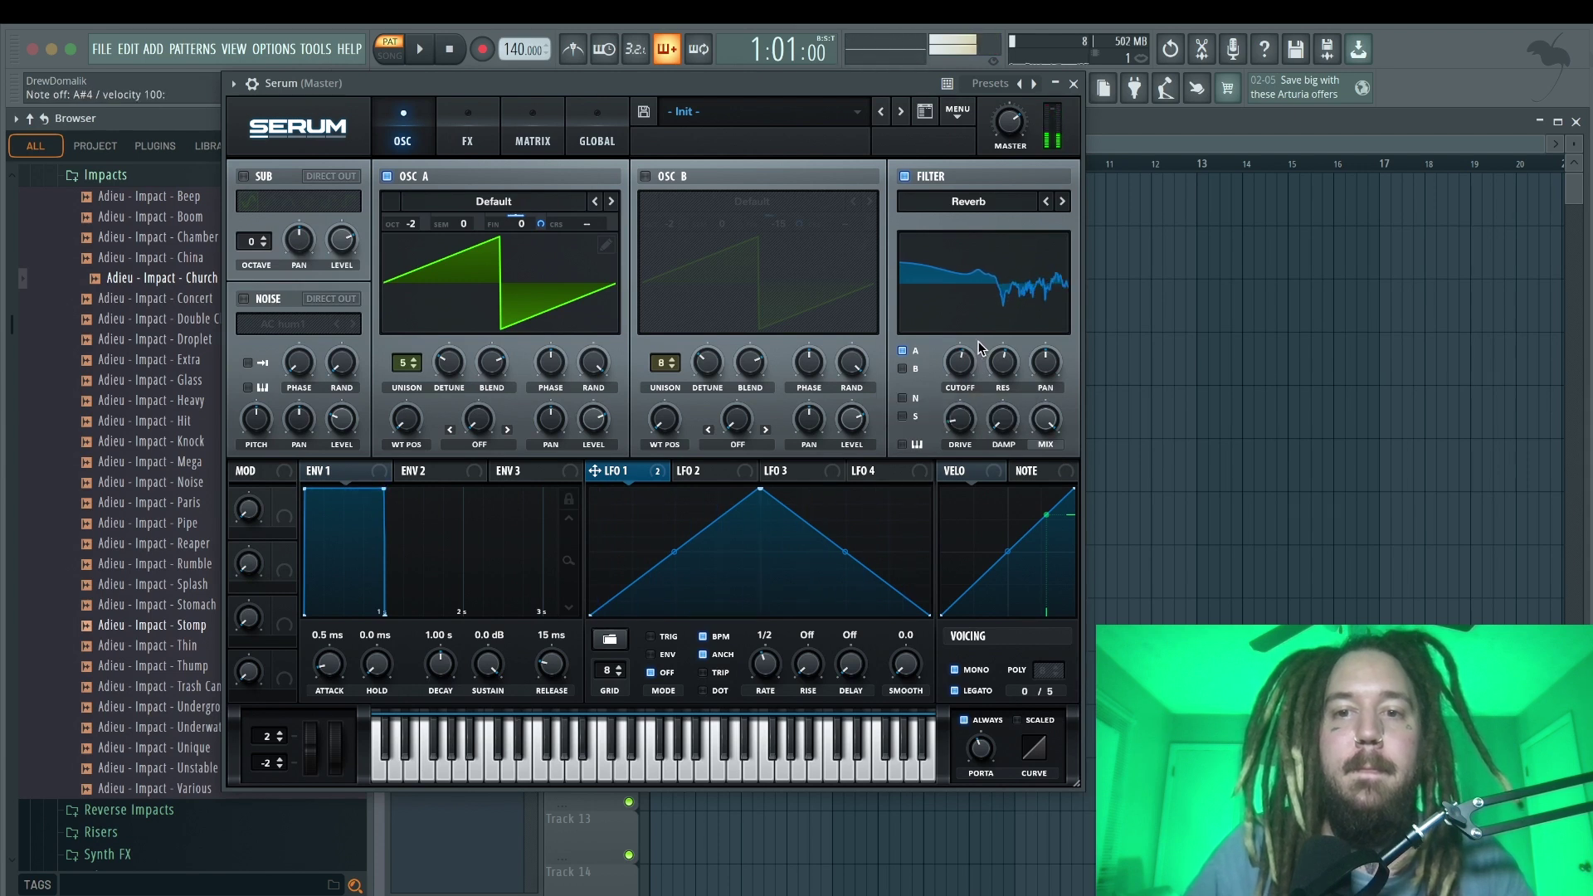
click(646, 176)
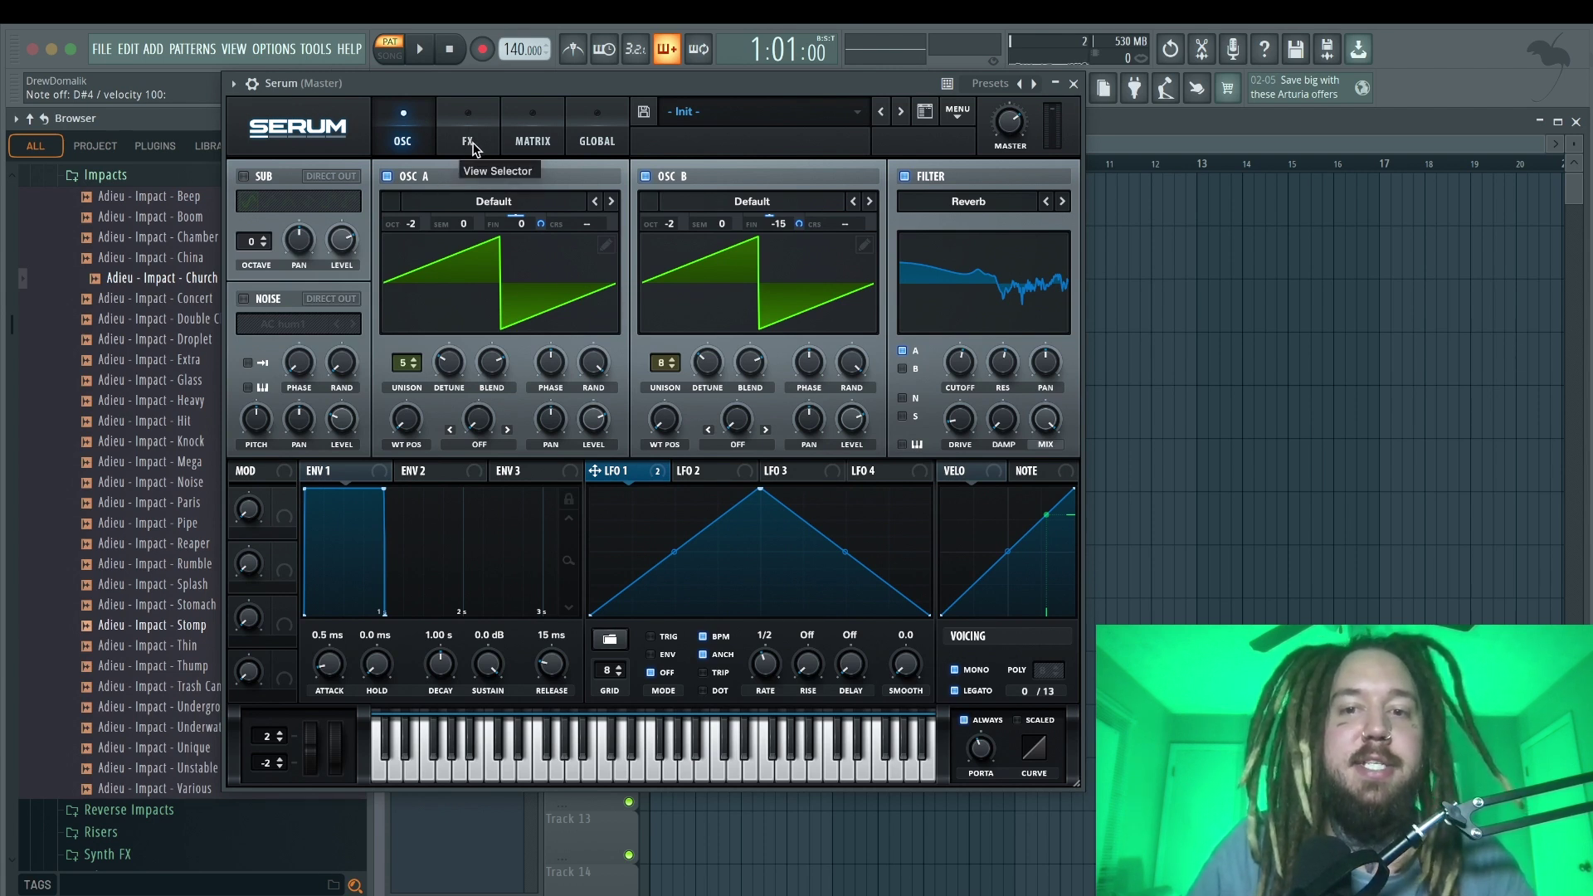
Enable the sub oscillator at -2 octaves and lower the master volume to about 68%
click(245, 176)
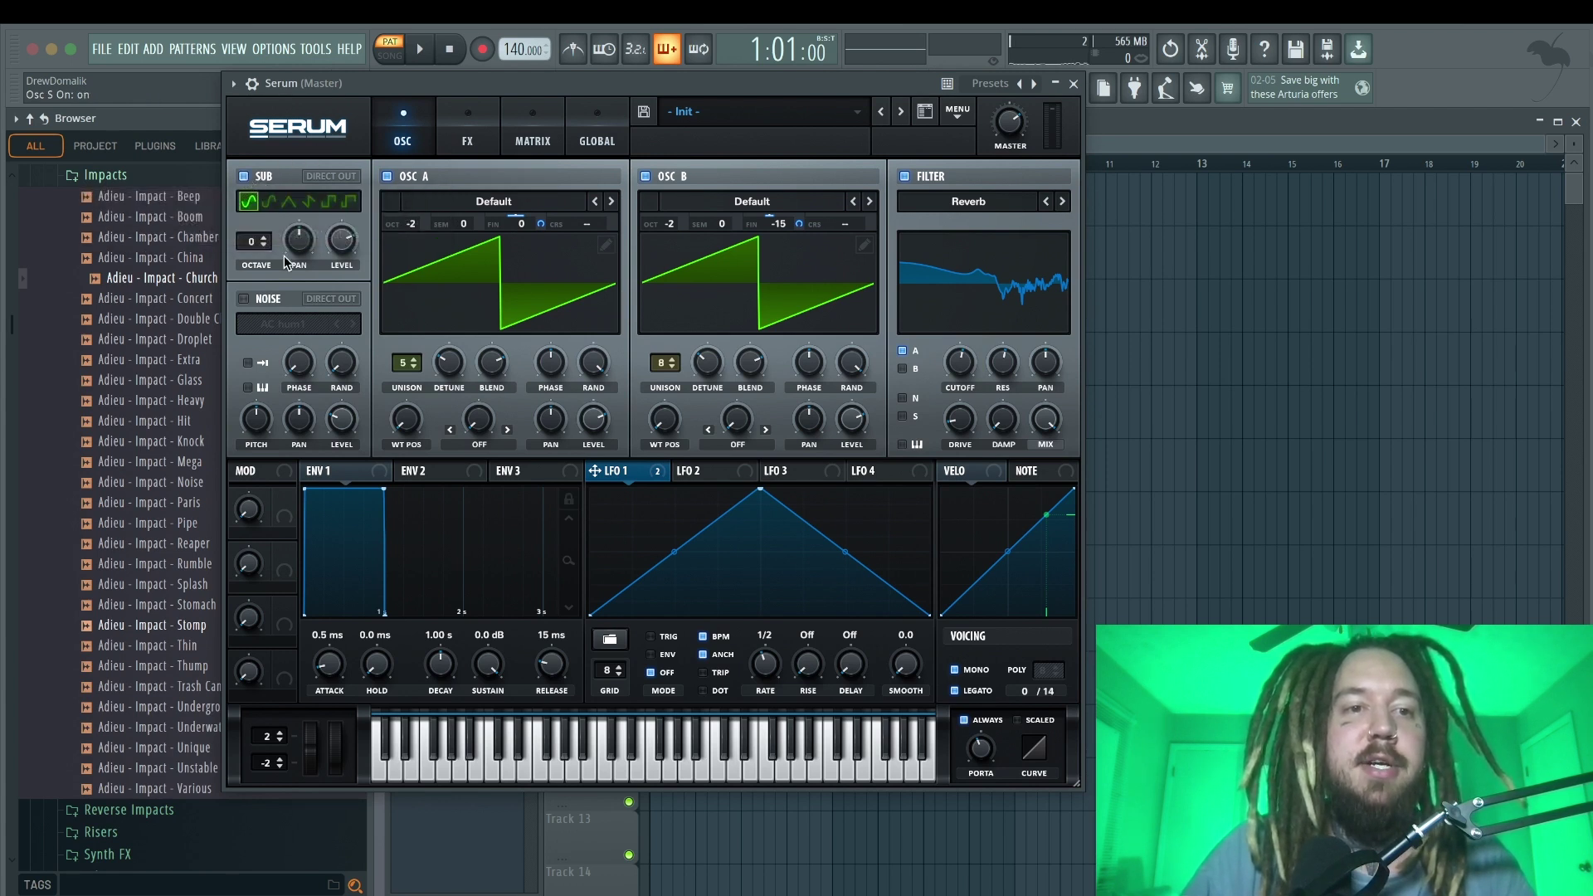
drag(257, 247, 256, 257)
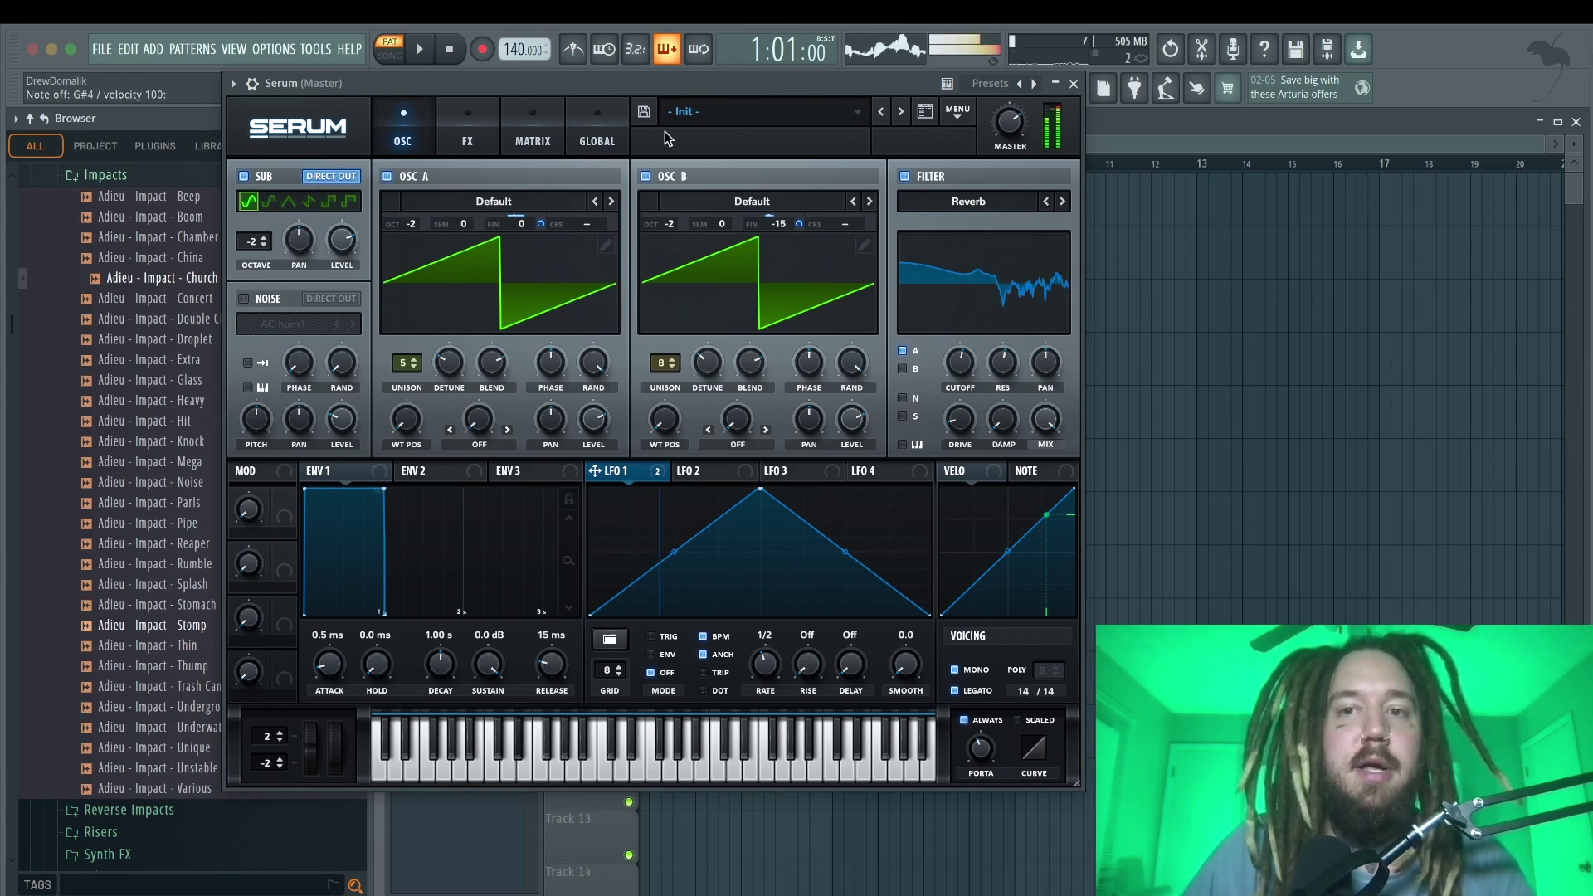
drag(1014, 124, 1015, 148)
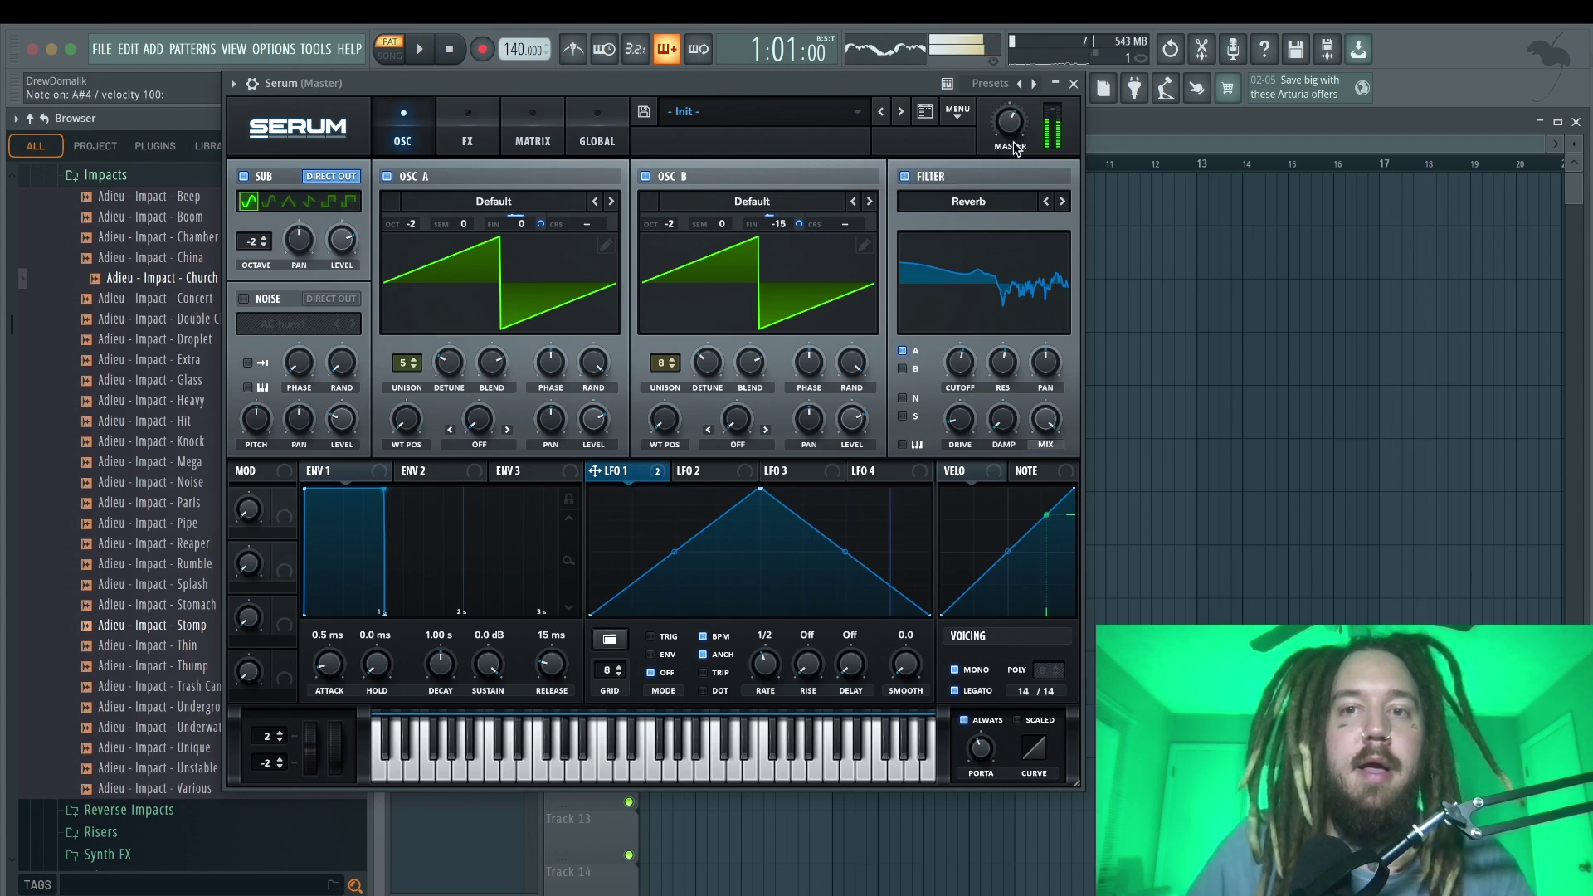
click(471, 134)
Enable Hyper/Dimension with Hyper mix zeroed, Dimension size about 2% and mix about 21%
click(250, 180)
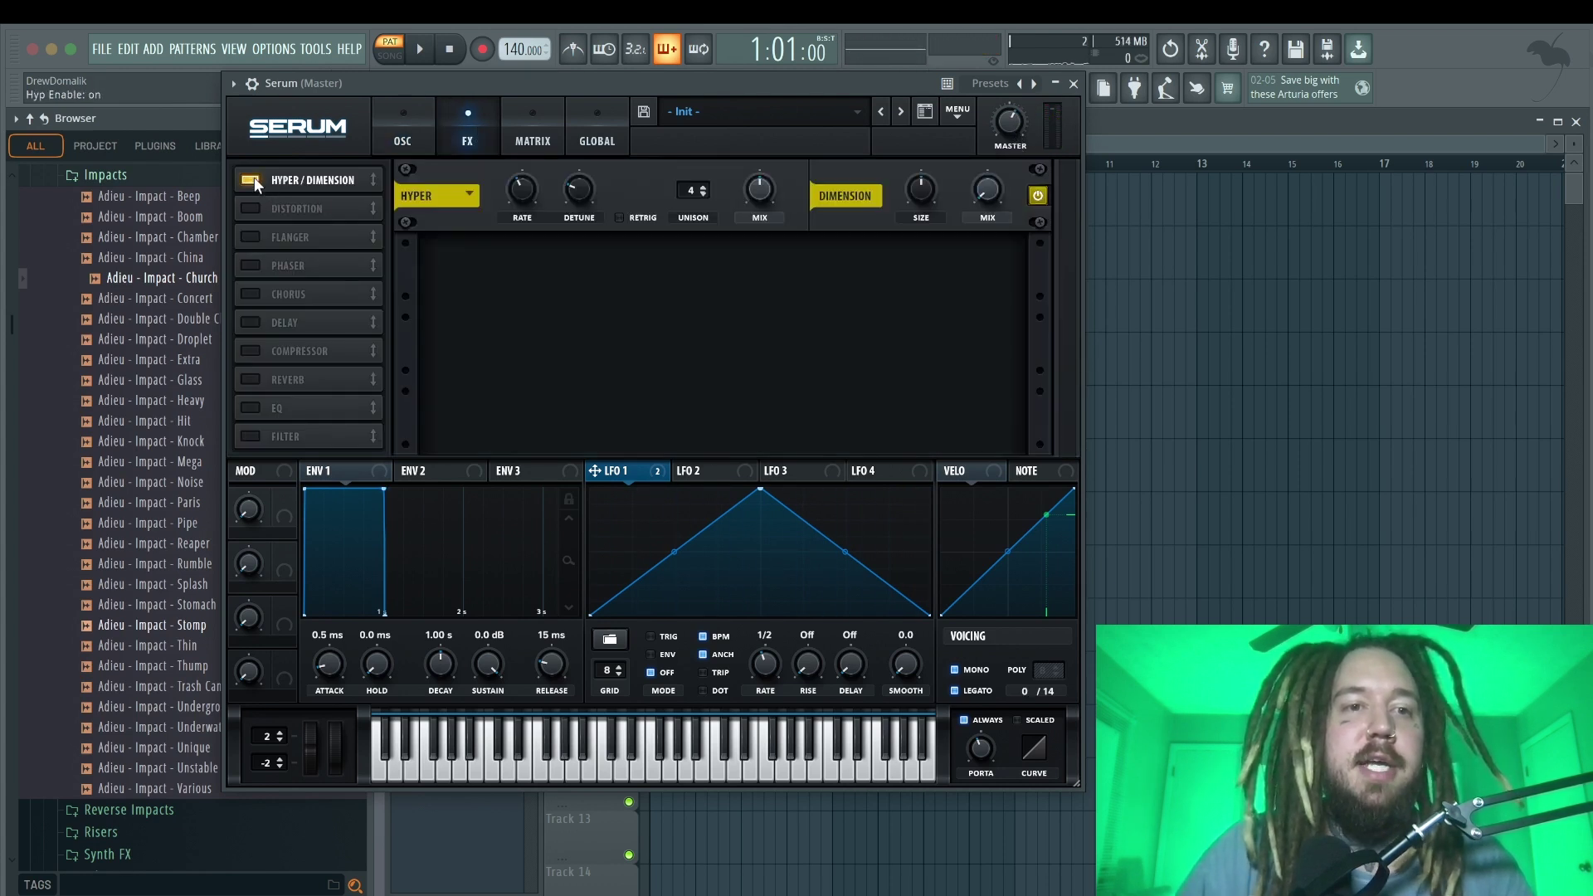
drag(756, 196, 754, 247)
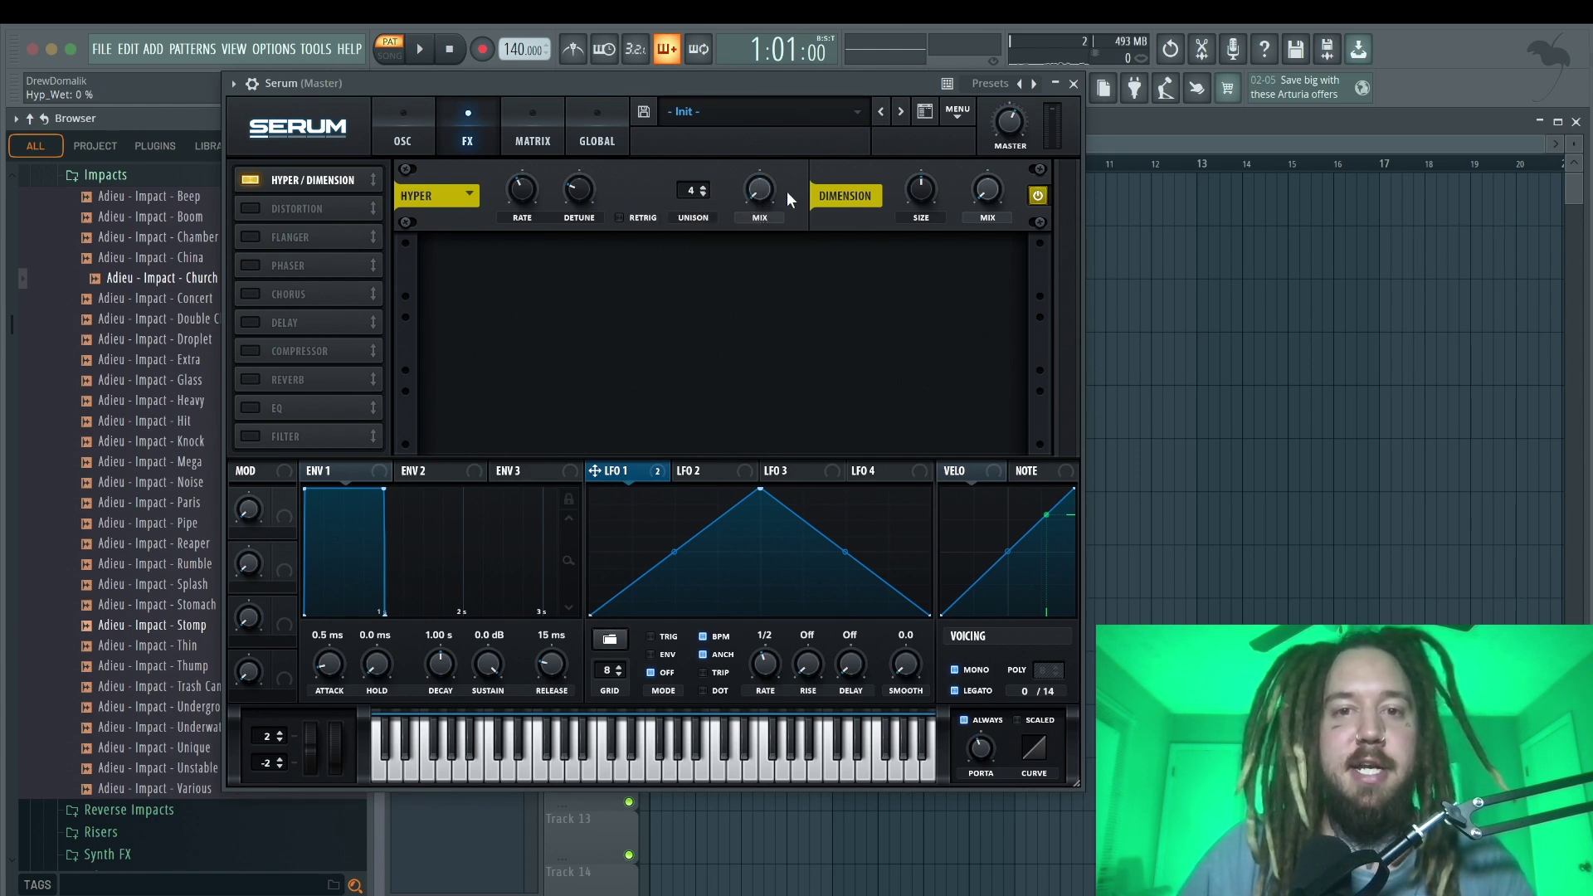
click(987, 188)
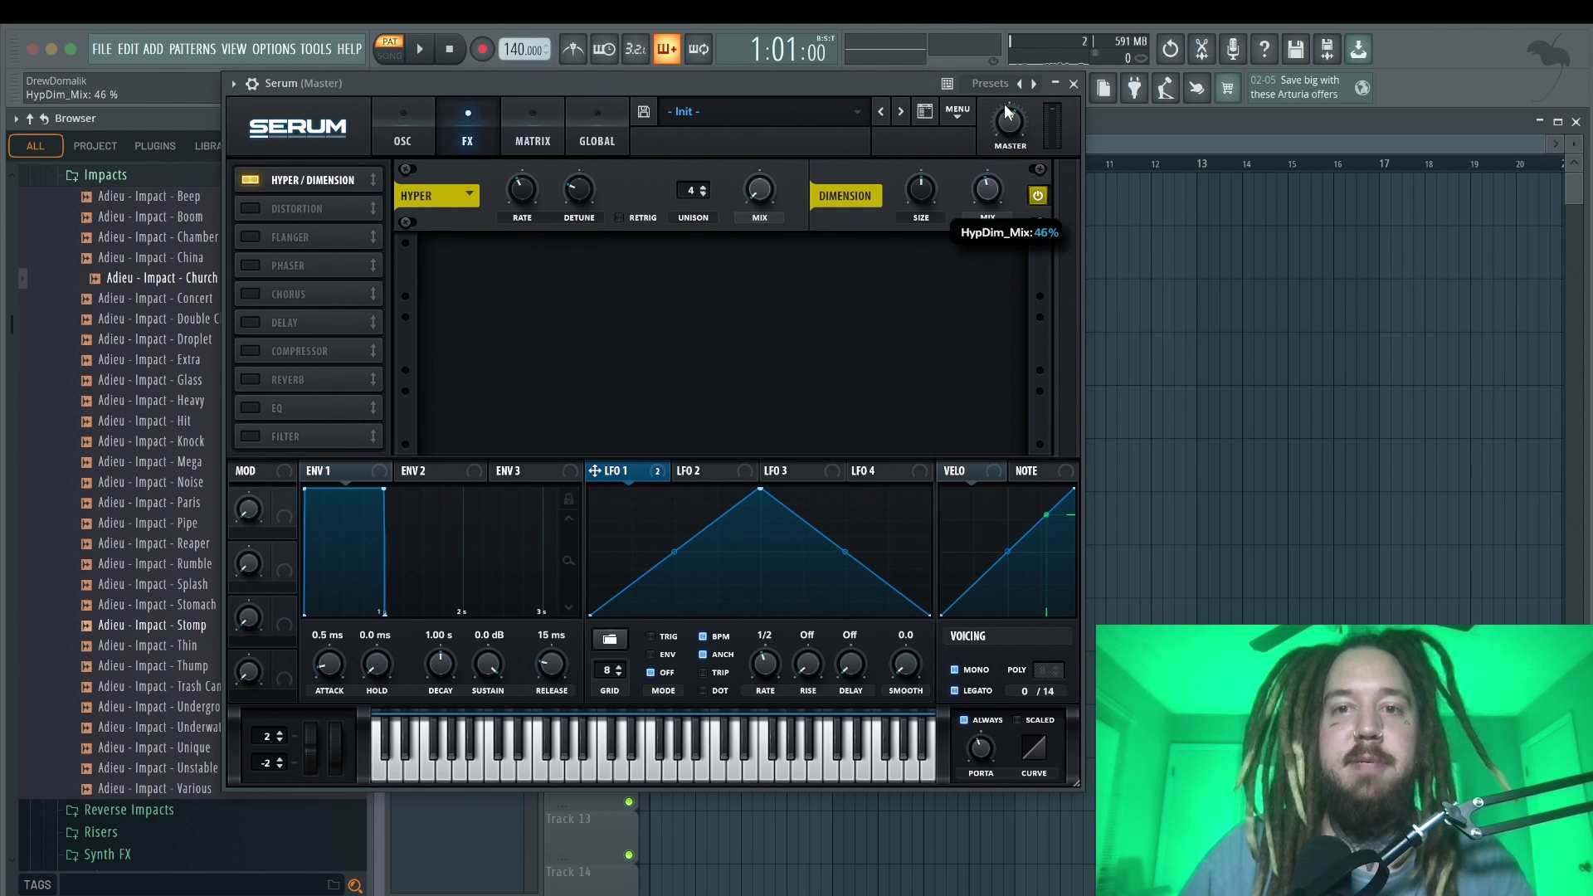
click(930, 190)
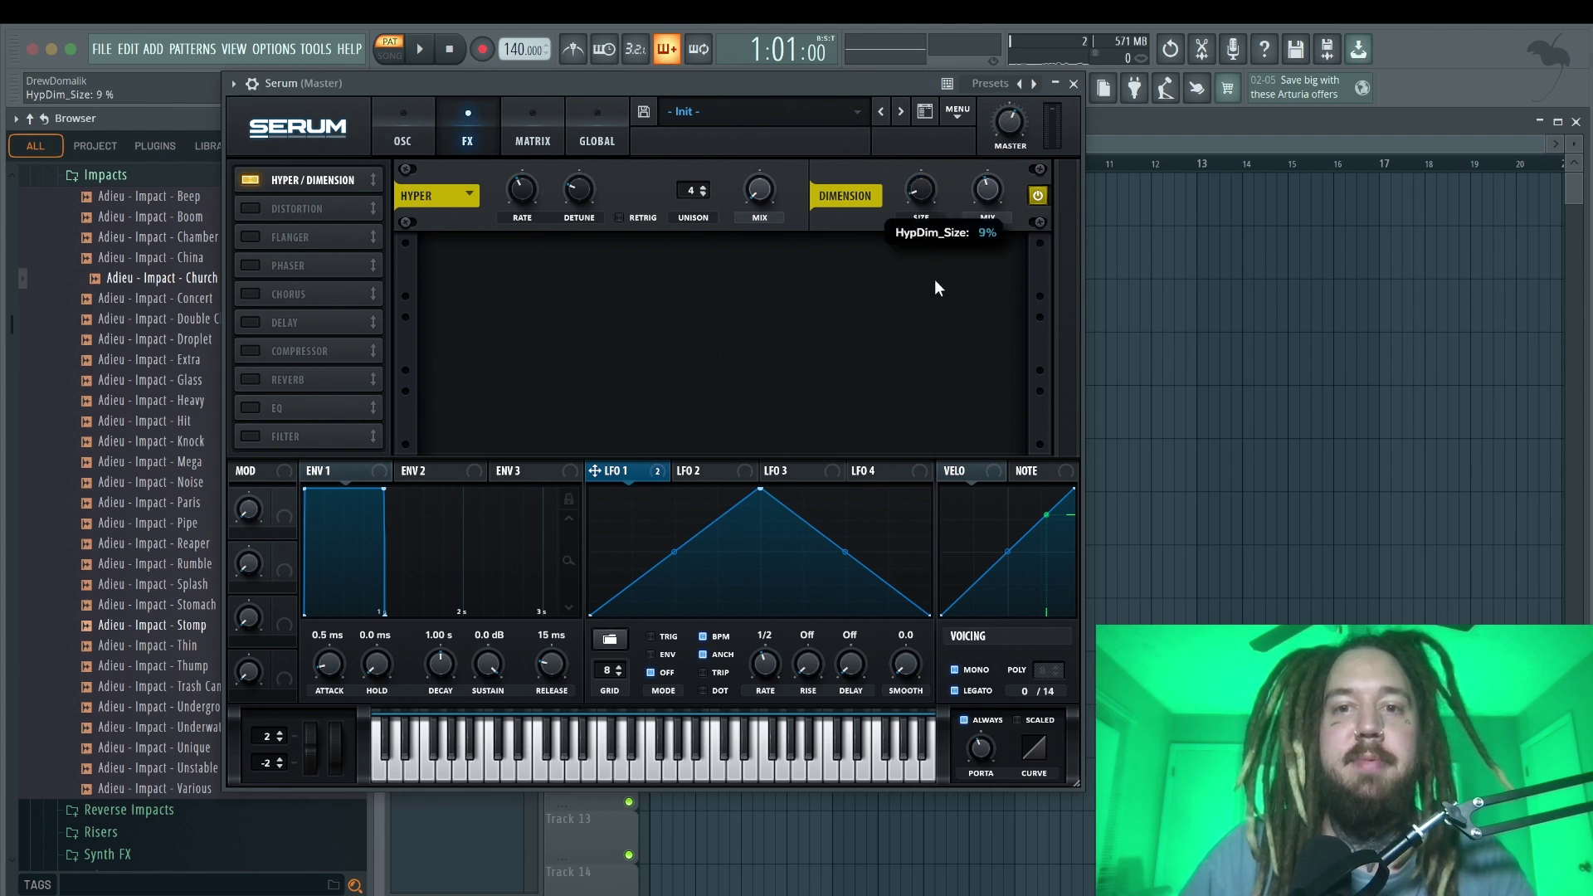
drag(937, 287, 938, 298)
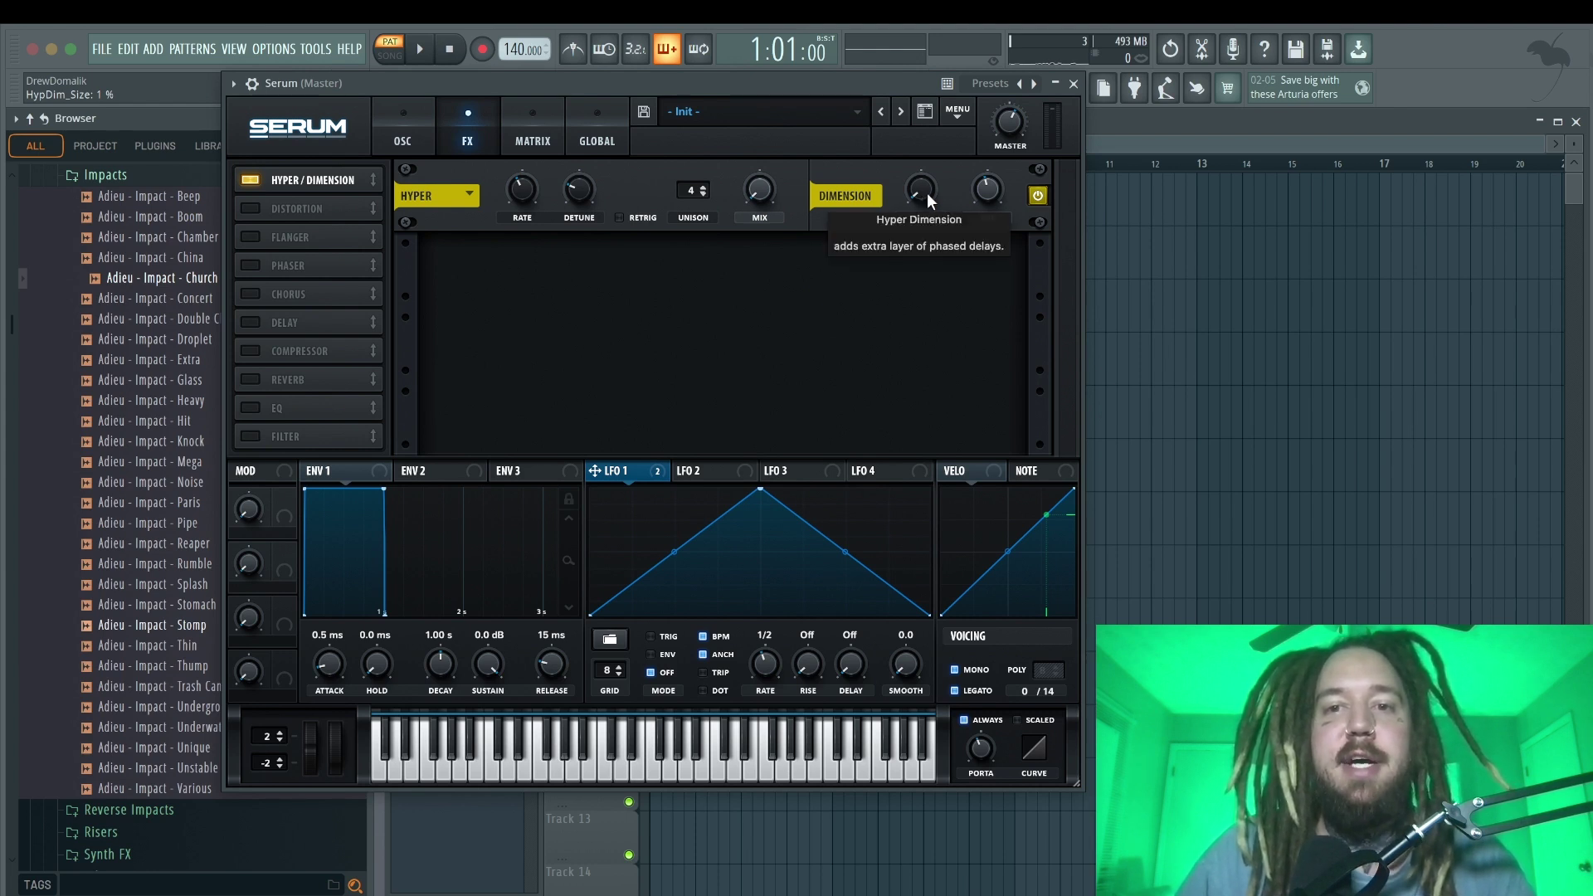
click(987, 199)
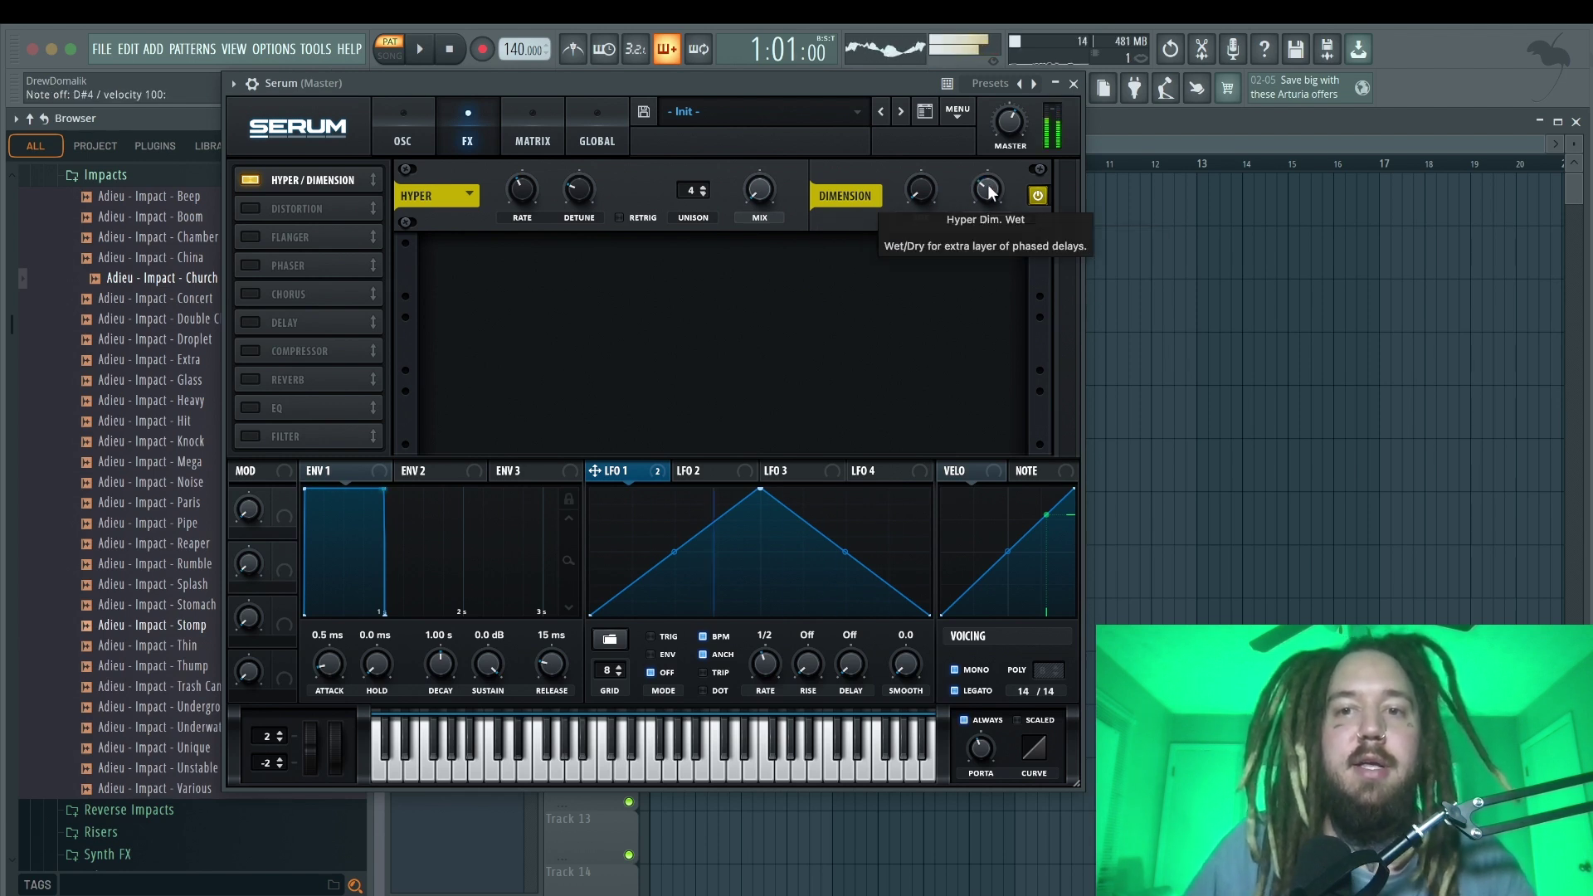
drag(987, 187, 990, 207)
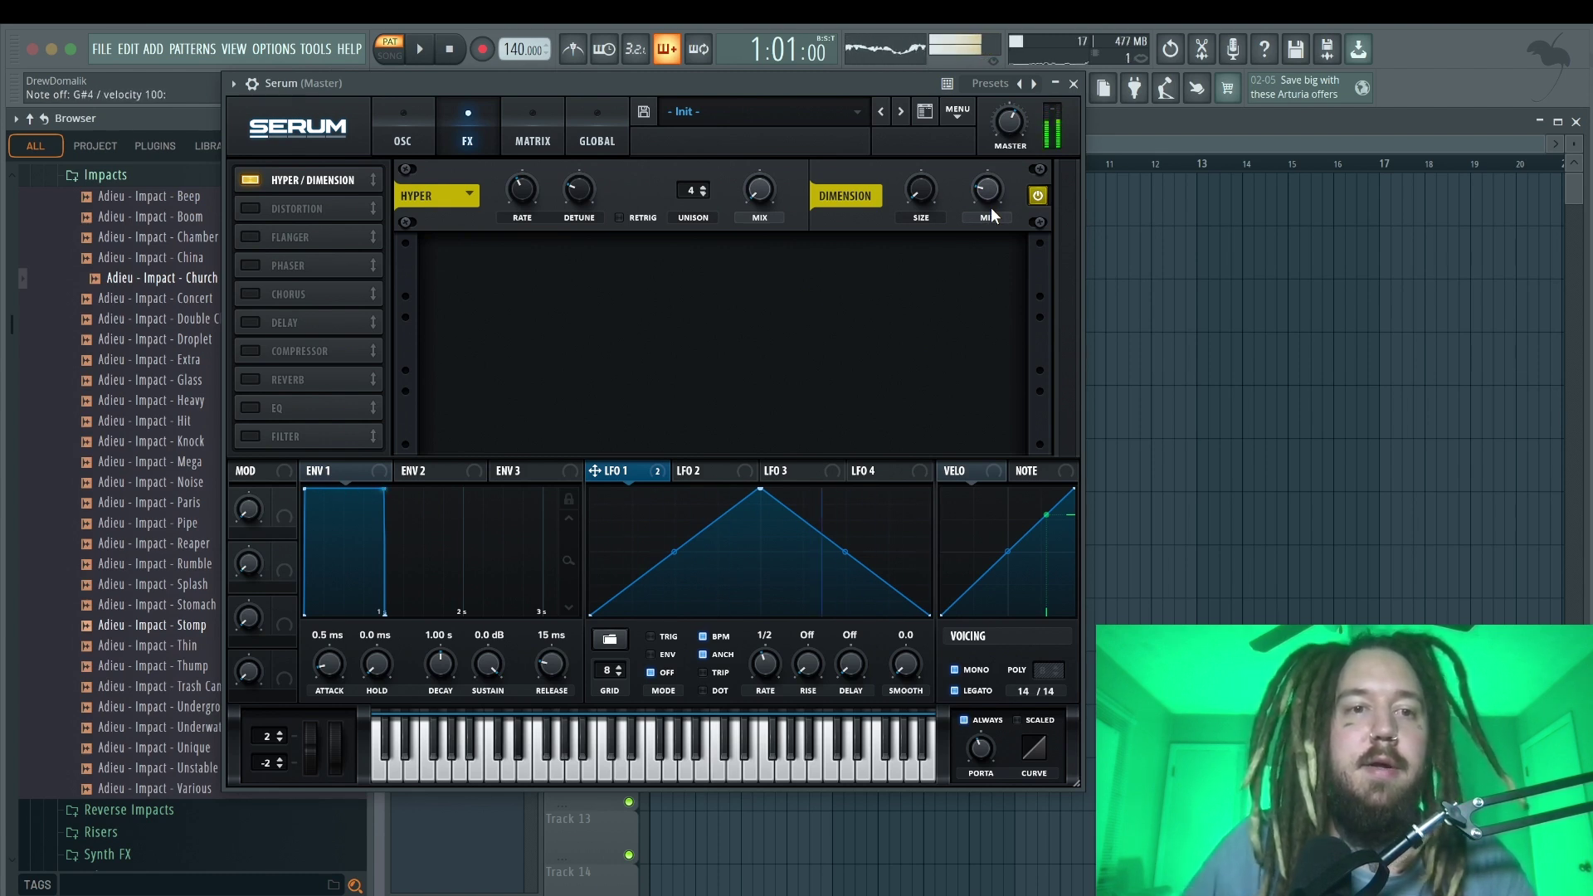
Enable Tube distortion with drive at 91% and mix at 42%
click(251, 208)
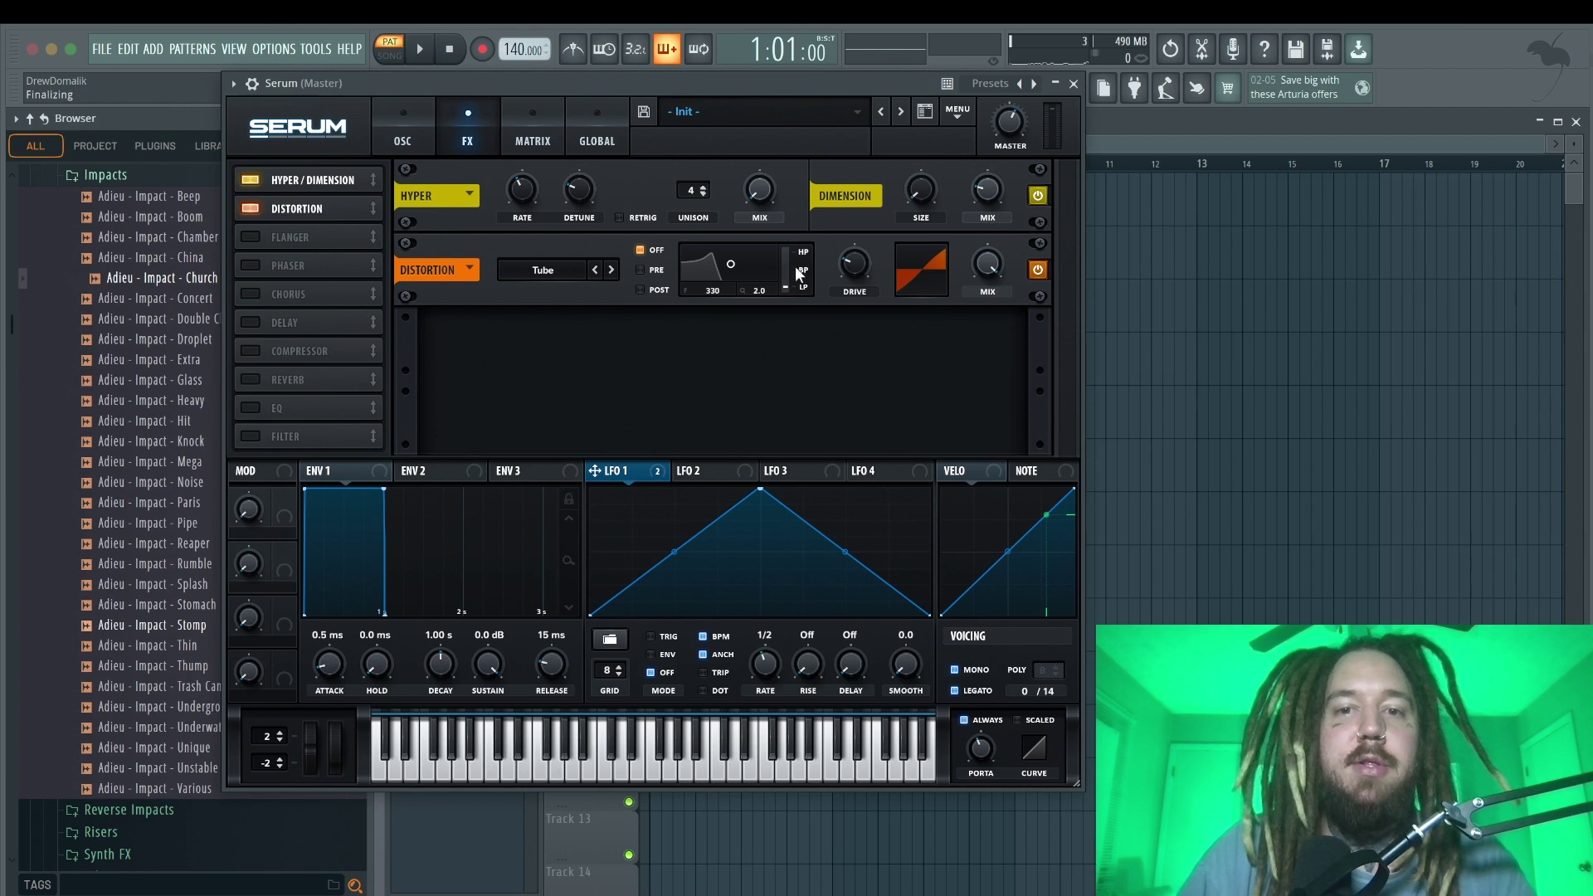
drag(979, 261, 1001, 385)
drag(864, 280, 879, 151)
drag(998, 257, 994, 275)
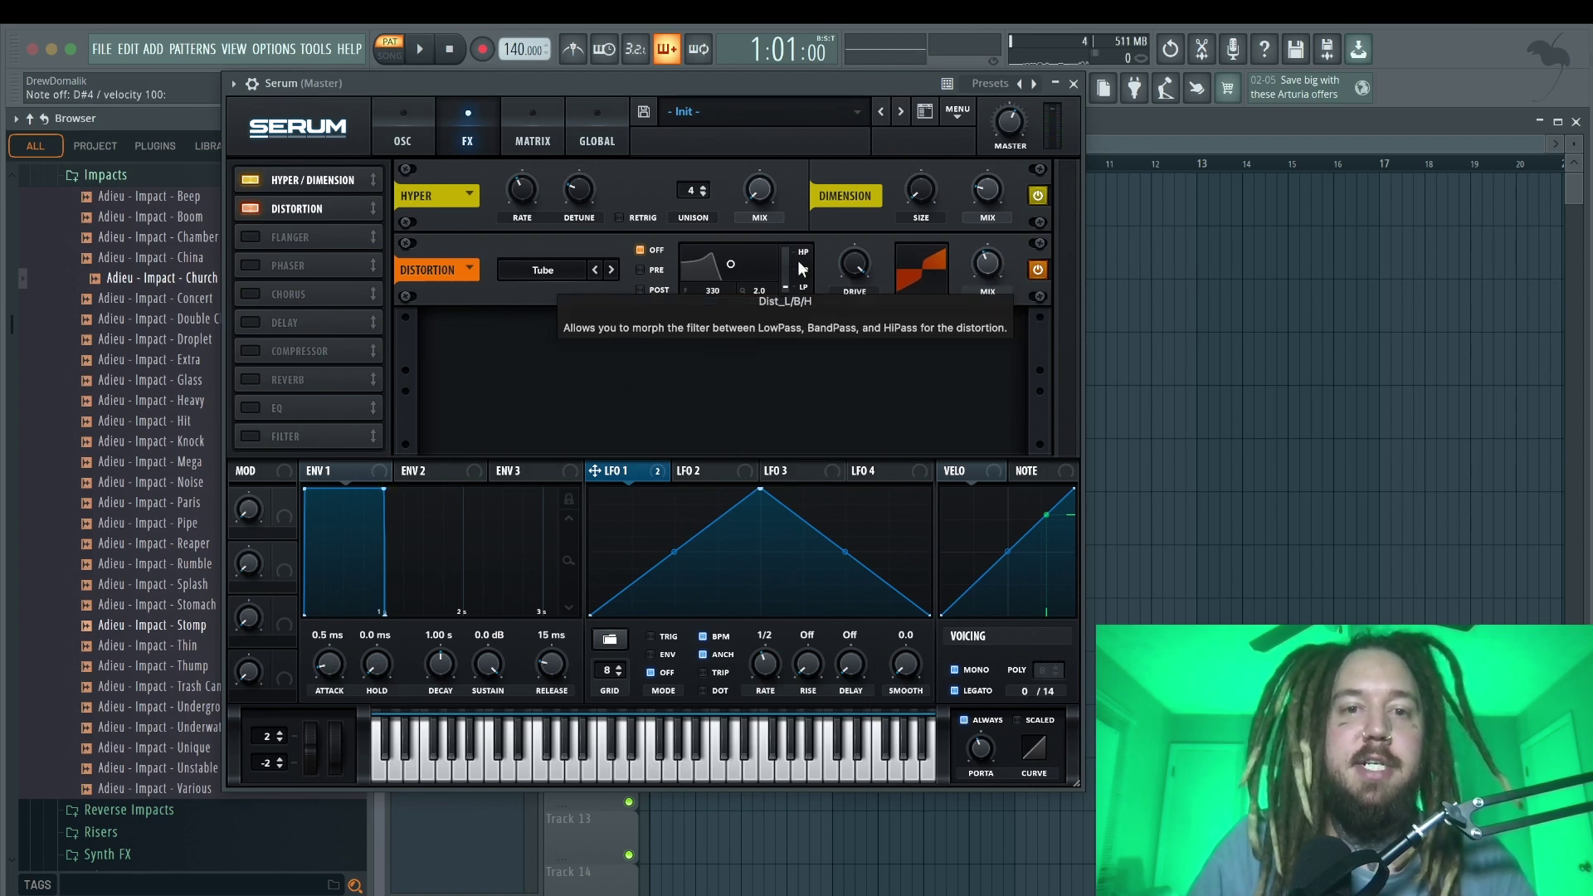
Add an MG Low 12 filter right after the distortion with cutoff around 1216 Hz
click(274, 440)
drag(284, 430, 283, 235)
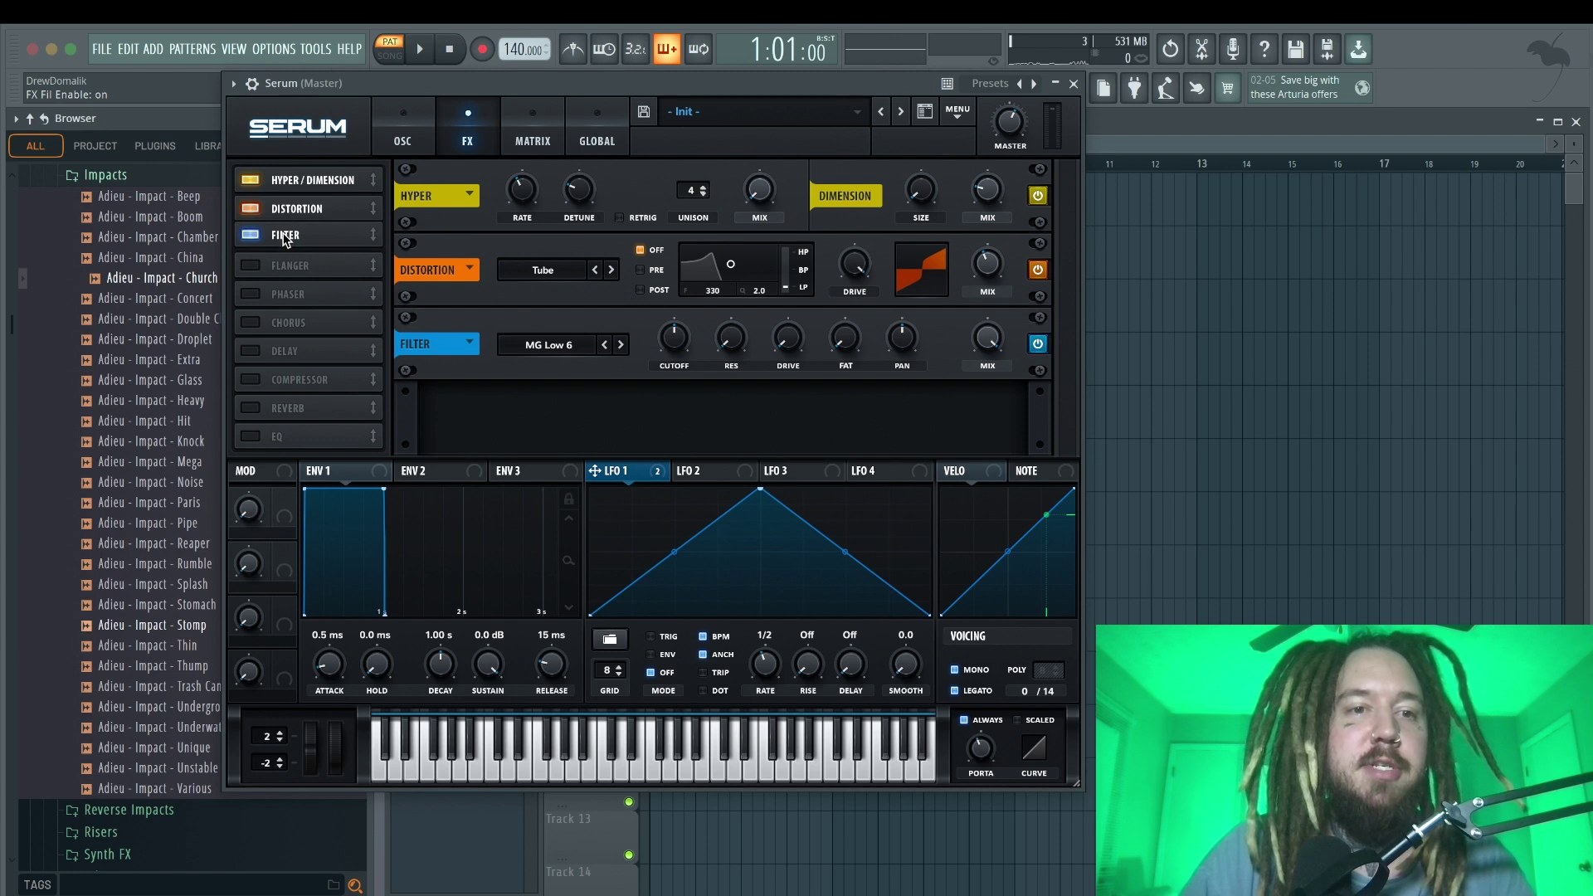
click(548, 345)
mouse_move(564, 373)
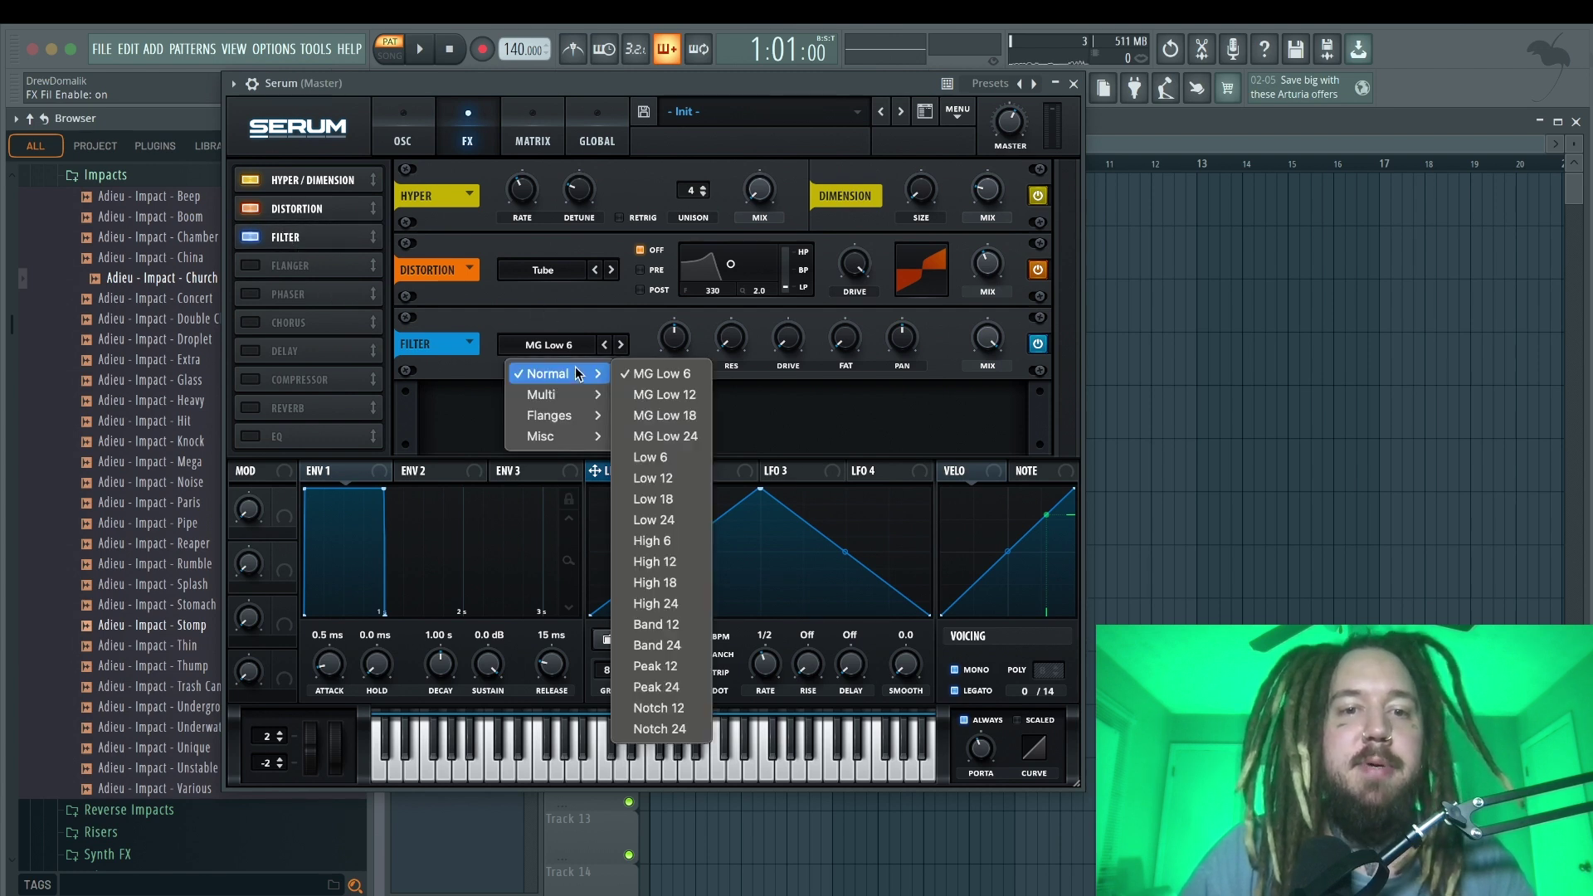
click(682, 397)
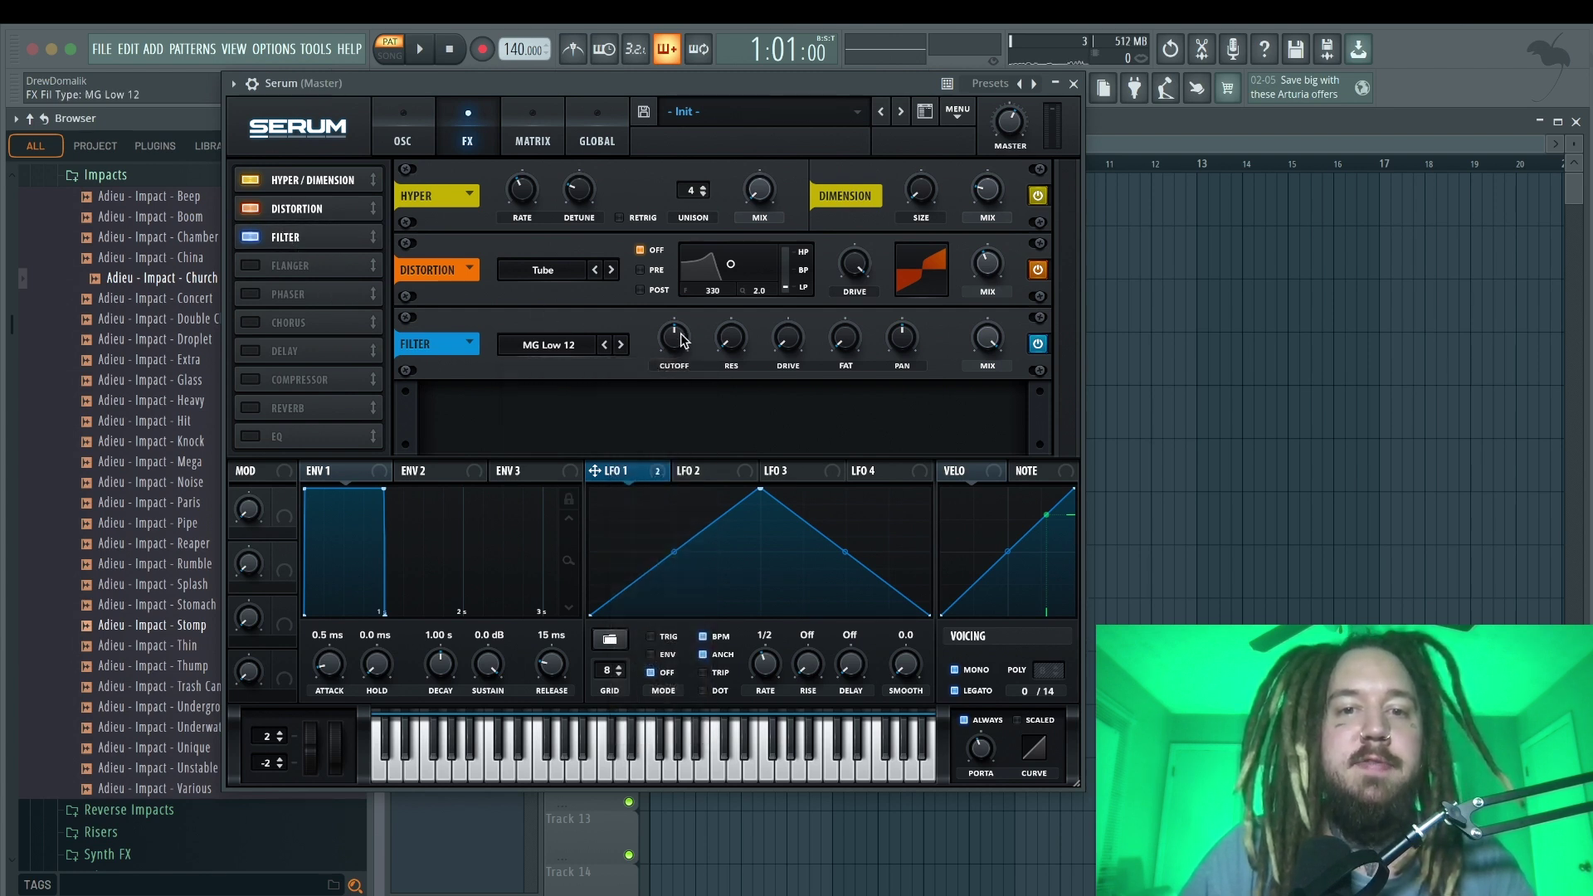
drag(678, 336, 693, 322)
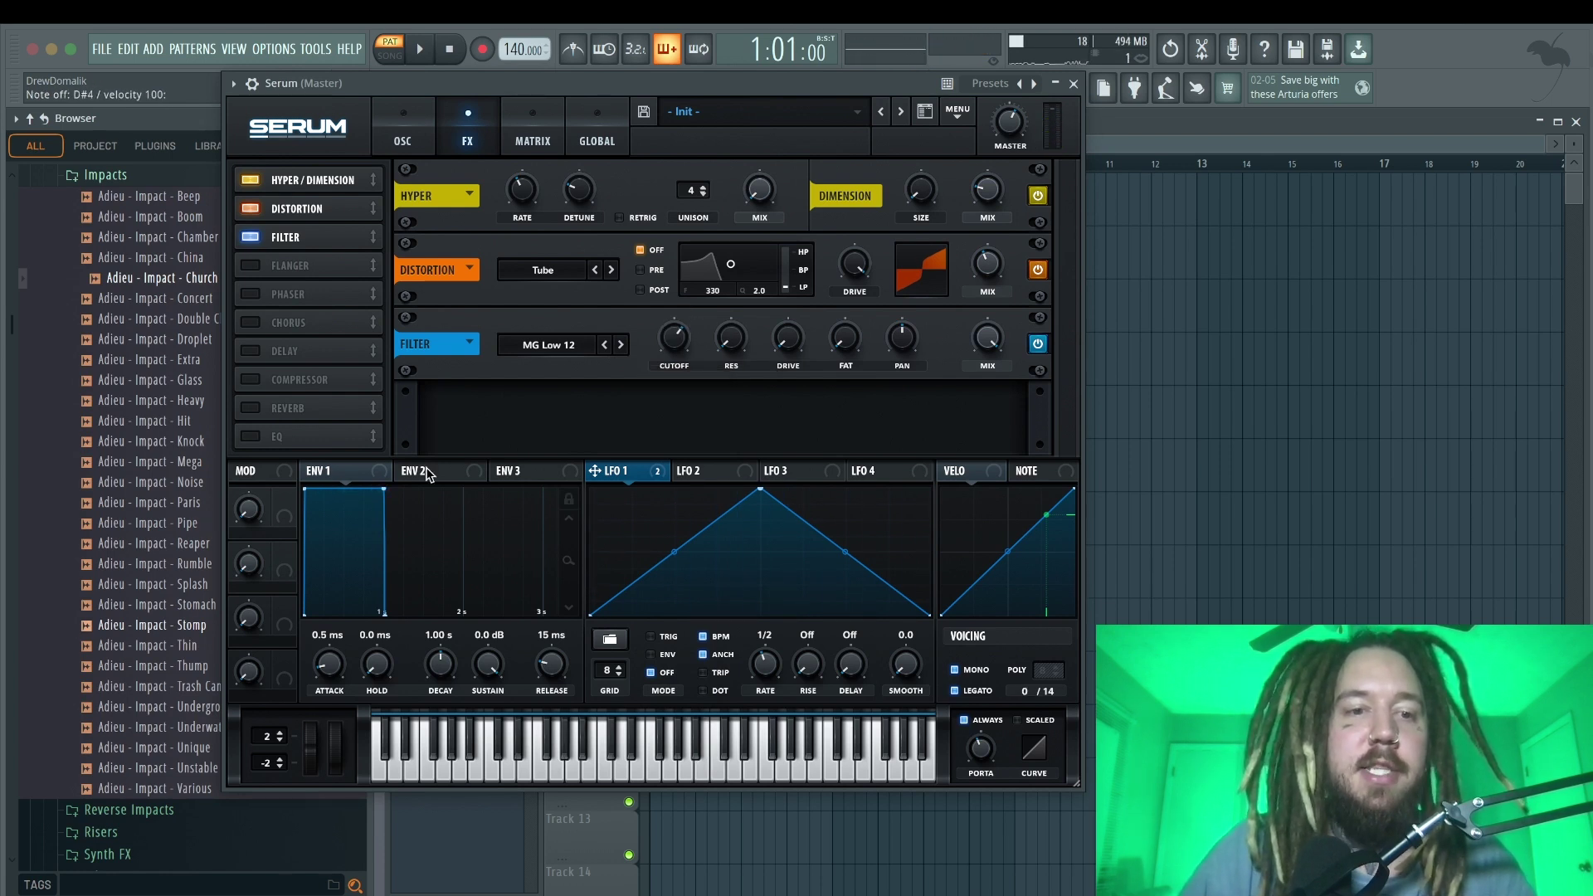
Map the filter cutoff to a CUTOFF macro set near 68%, and add an EQ after the filter
drag(284, 498, 657, 345)
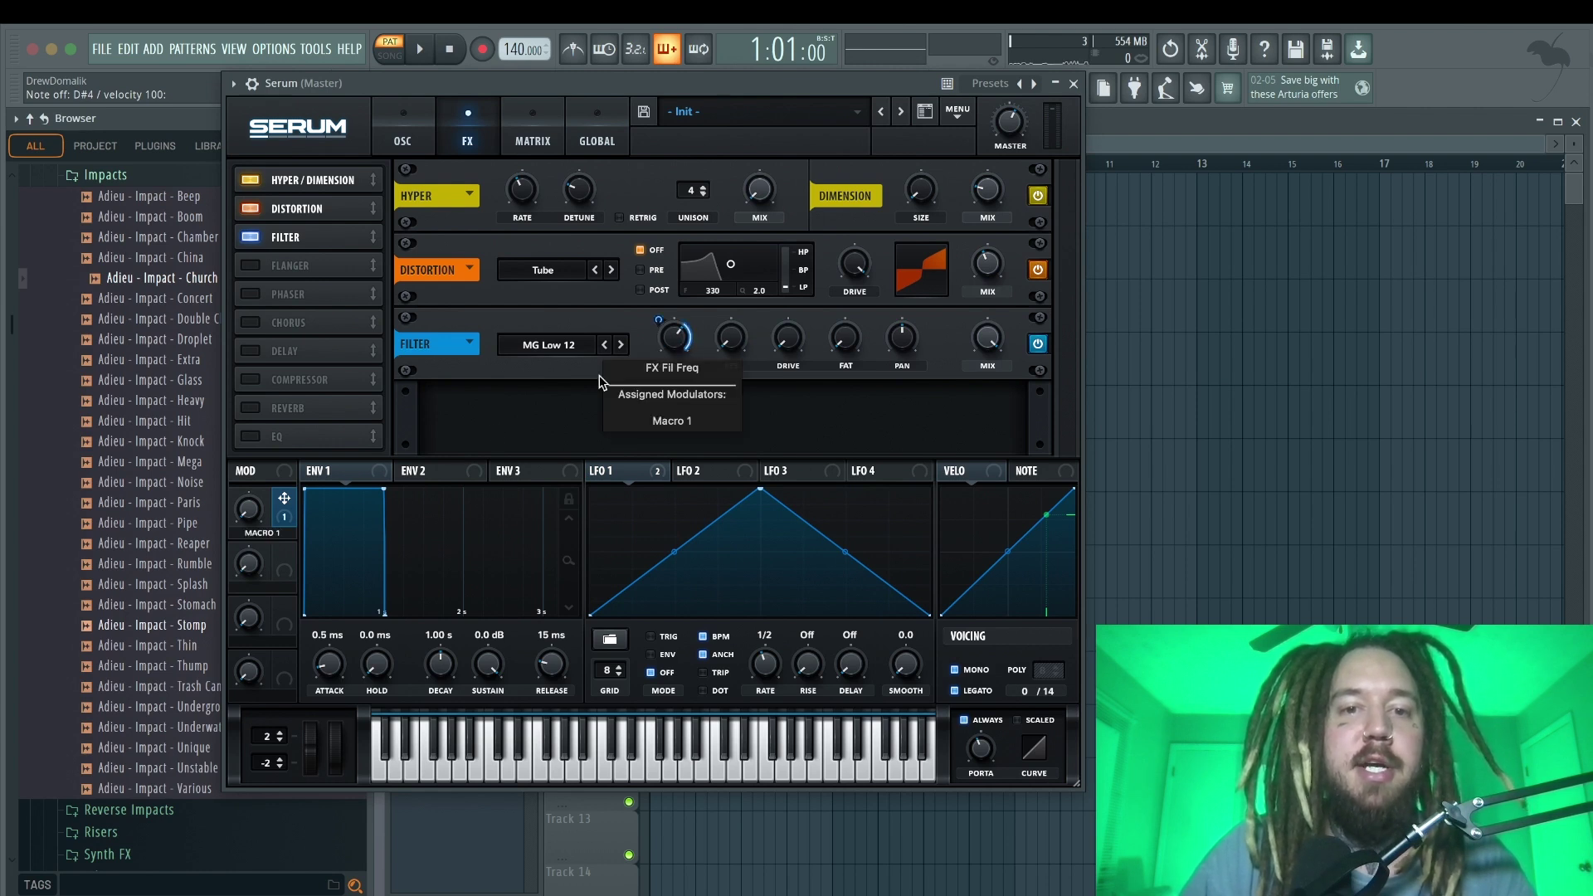
mouse_move(250, 515)
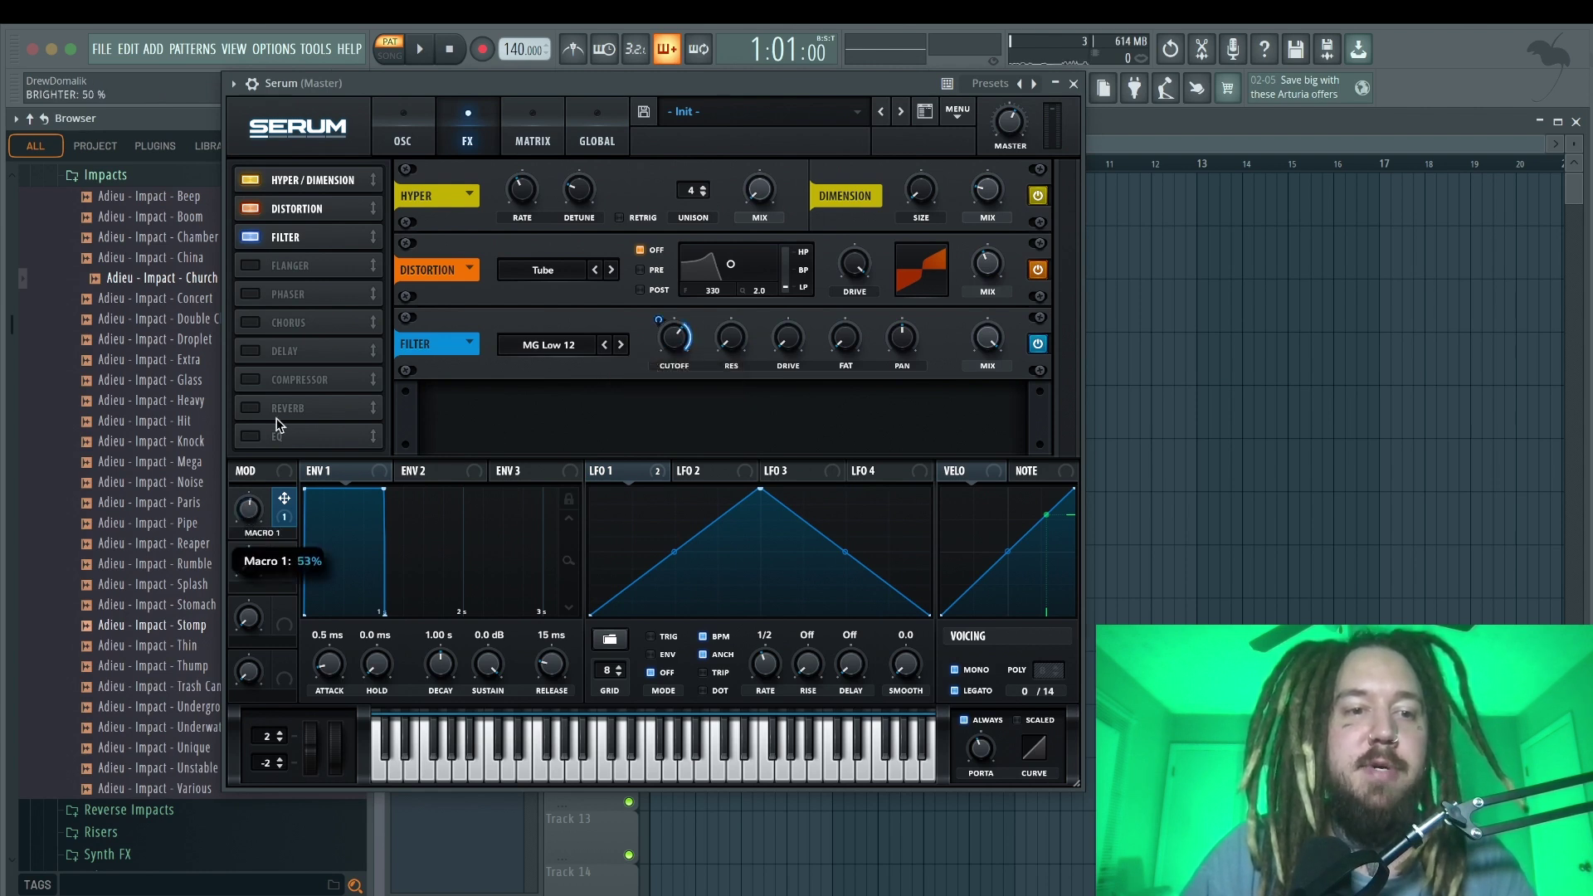
drag(278, 420, 302, 421)
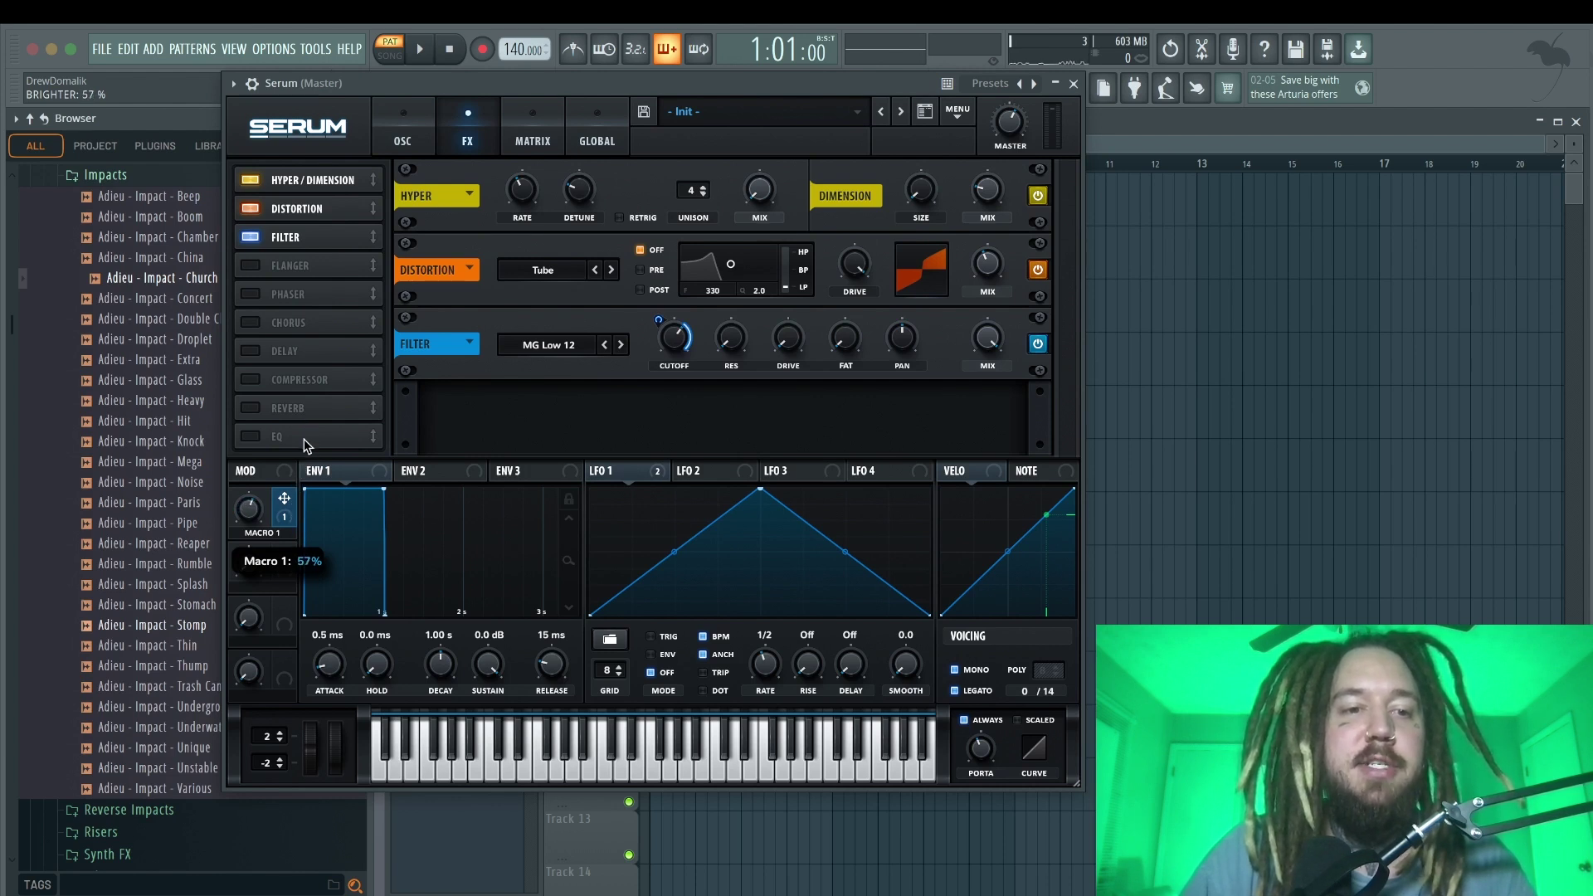
drag(304, 440, 304, 447)
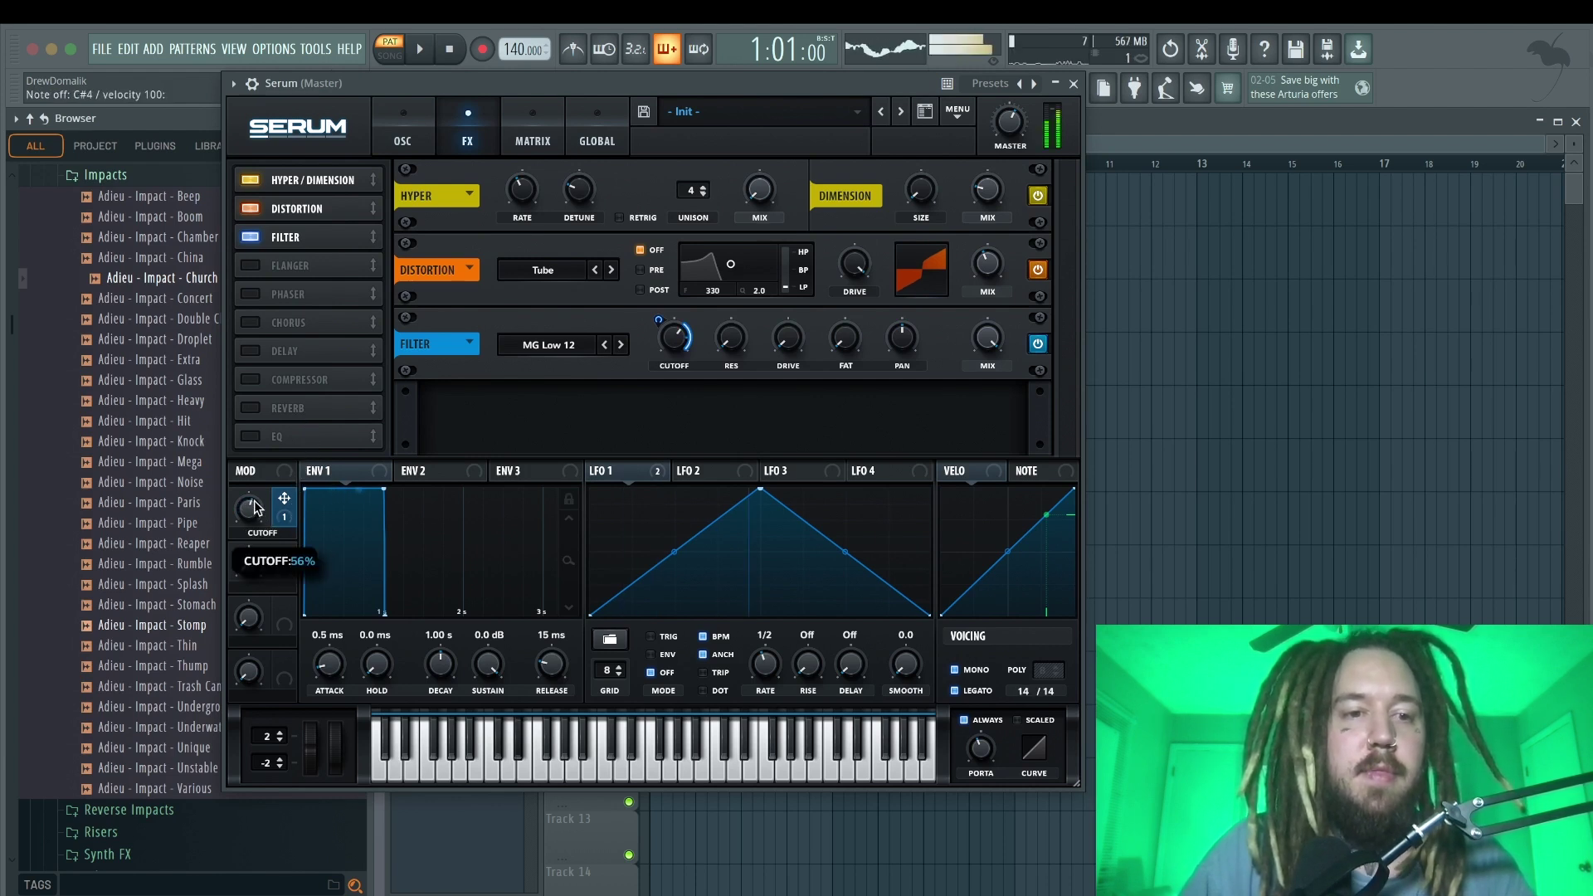
drag(254, 513, 261, 507)
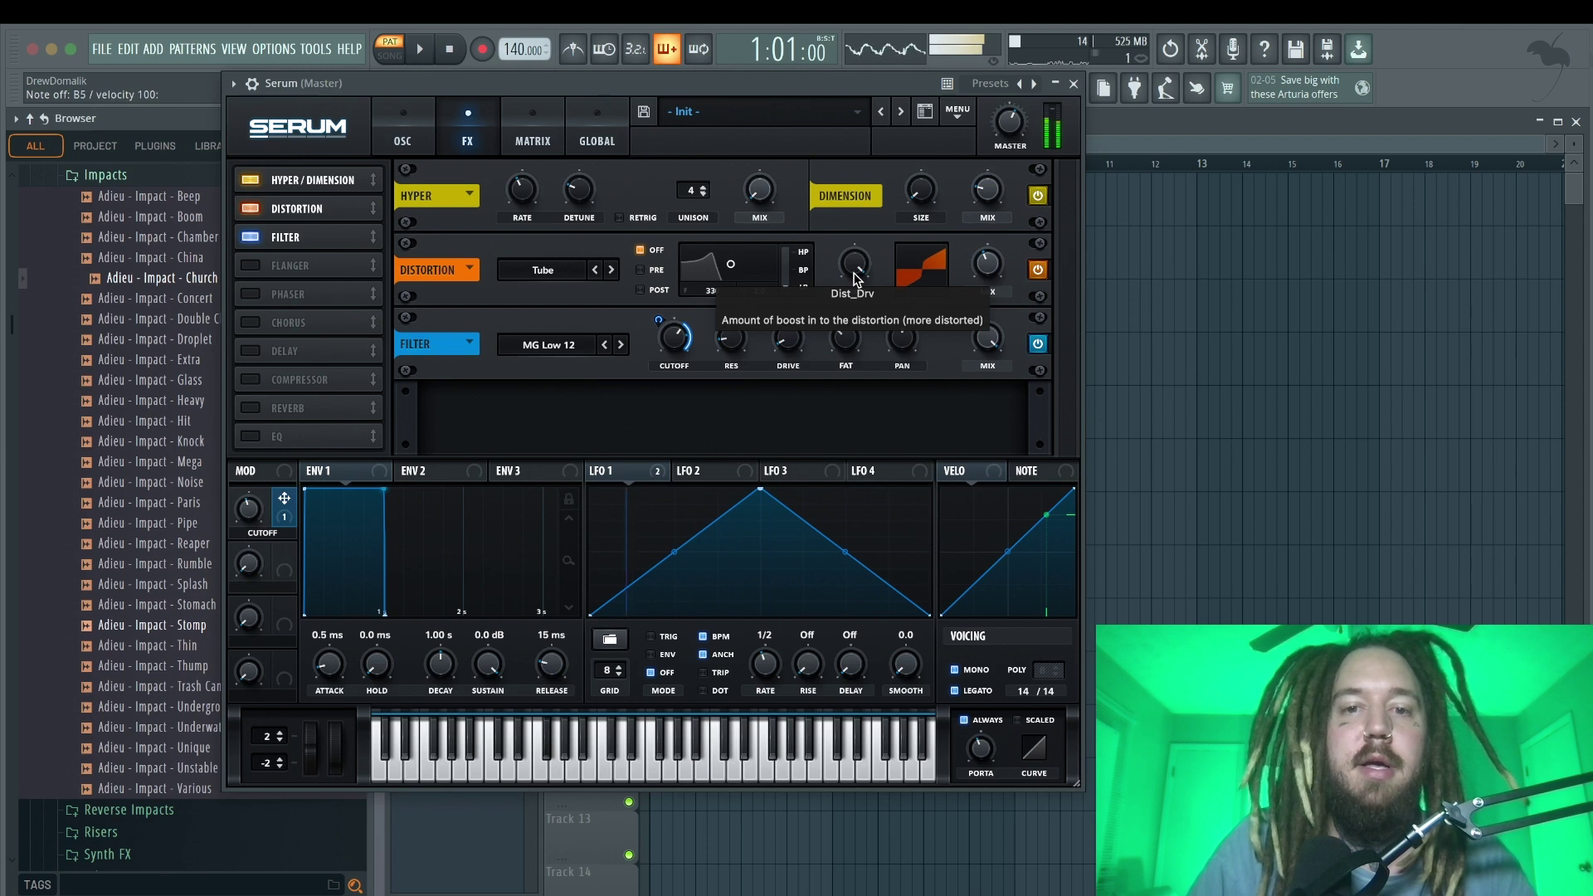
drag(299, 436, 307, 266)
Make the EQ high band a low-pass at about 1.7 kHz with Q at 23%
click(771, 438)
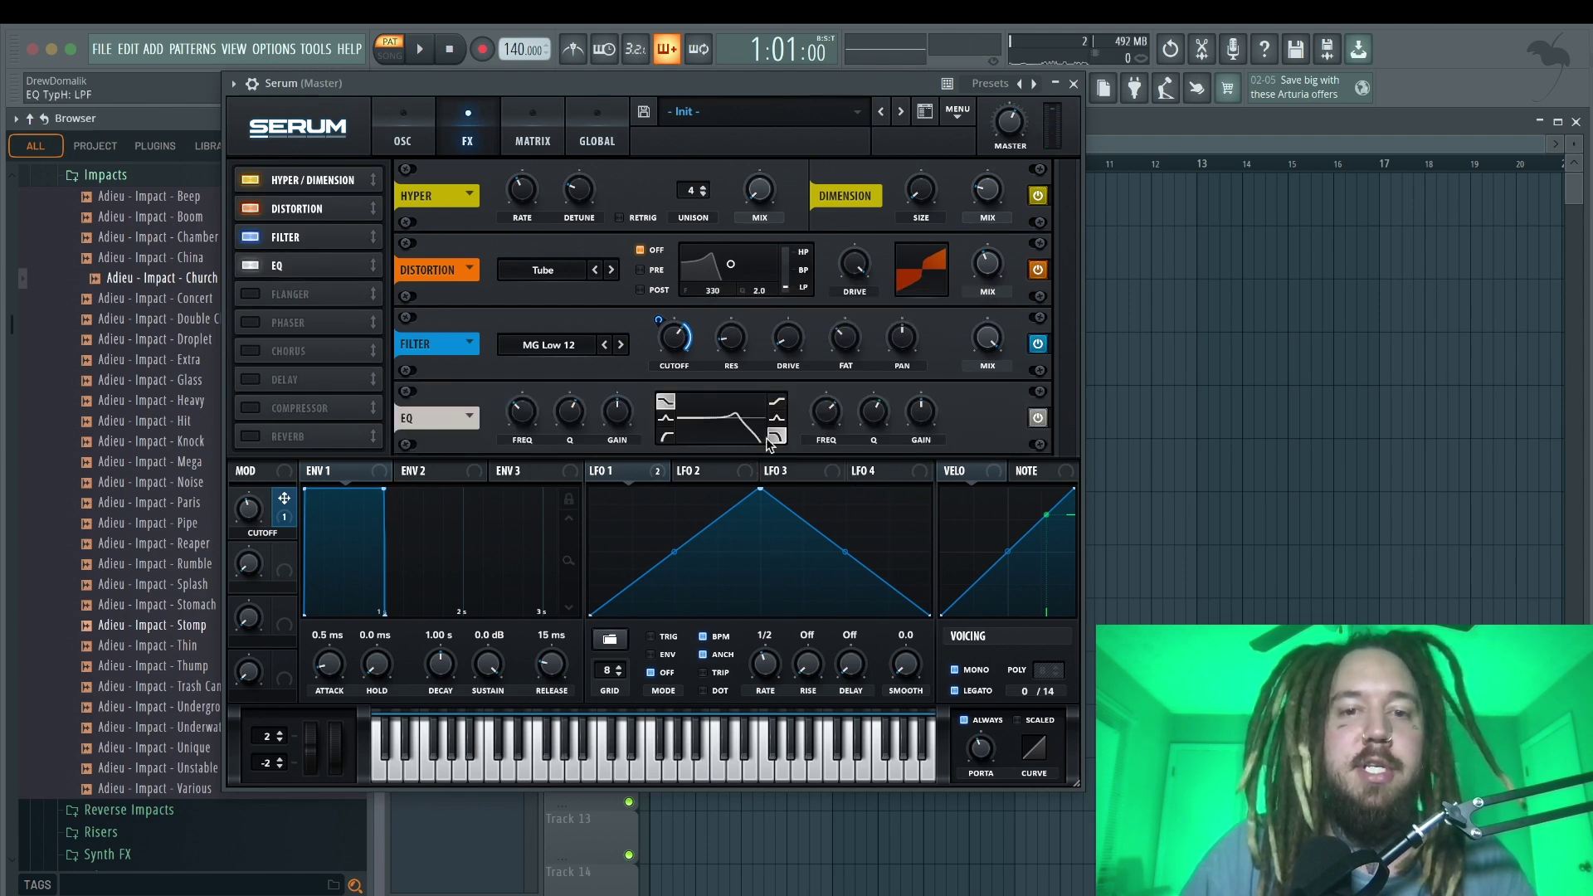
drag(873, 411, 879, 484)
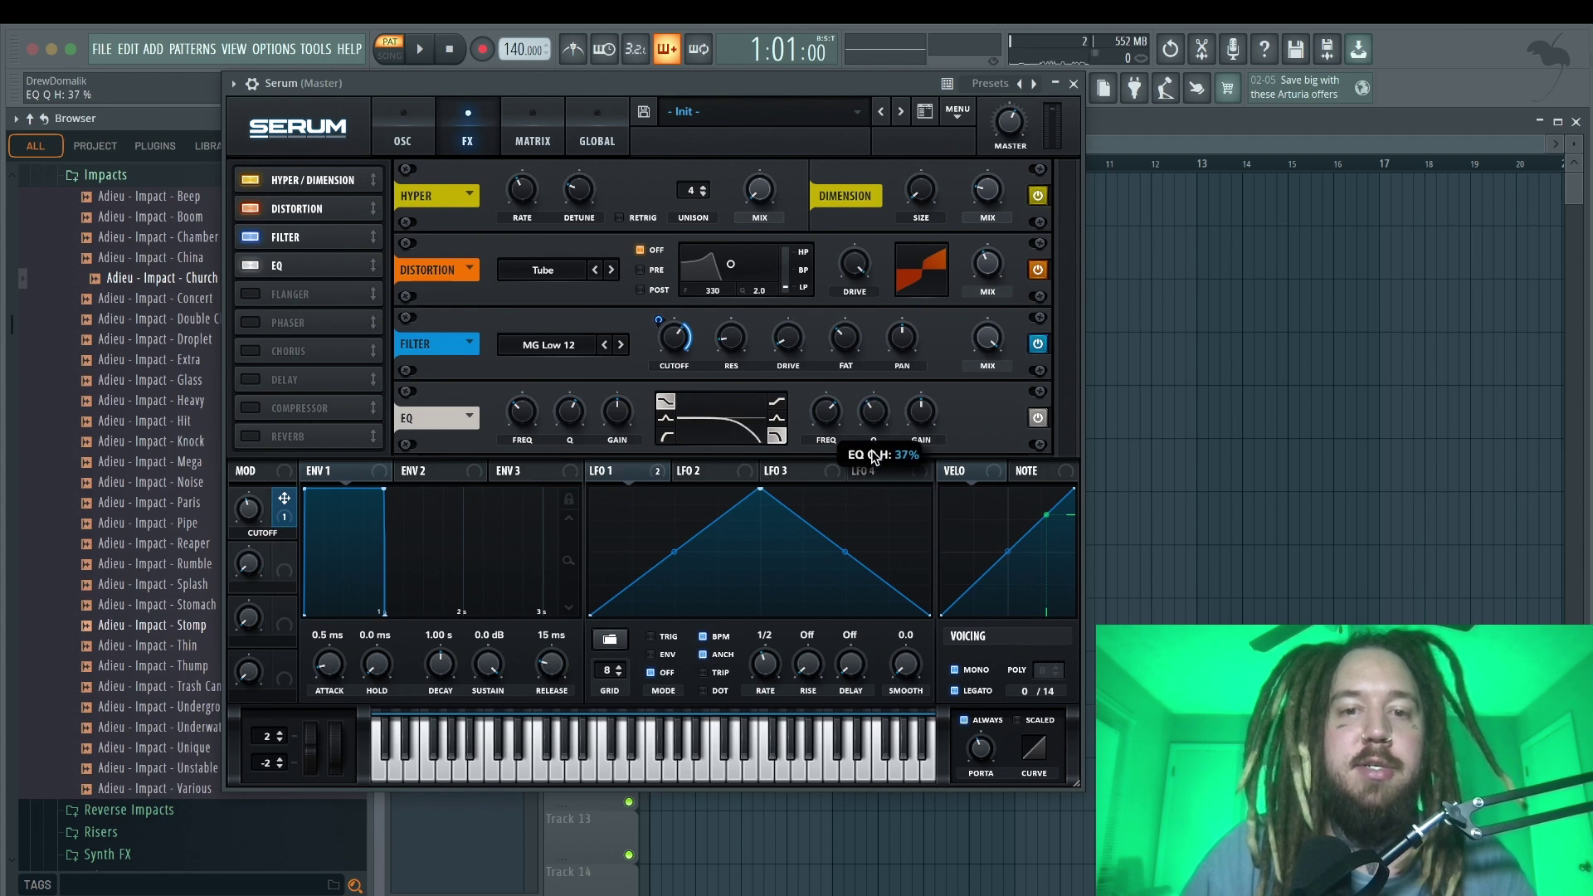
drag(827, 412, 833, 426)
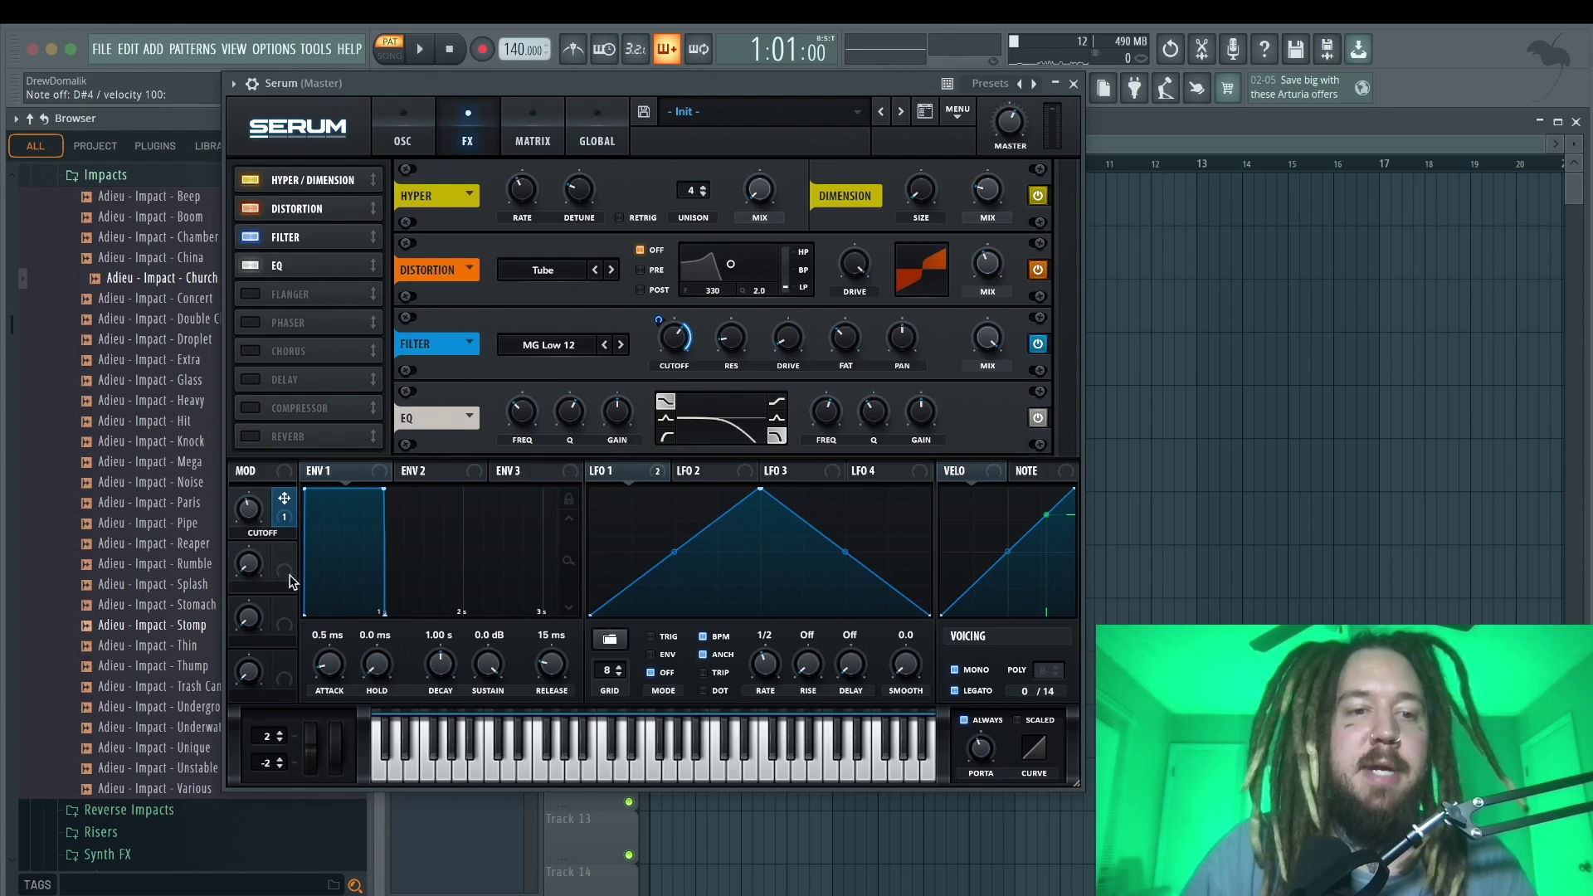
Map the EQ high frequency to a macro named BRIGHT and sweep it back to 0%
drag(284, 552, 834, 419)
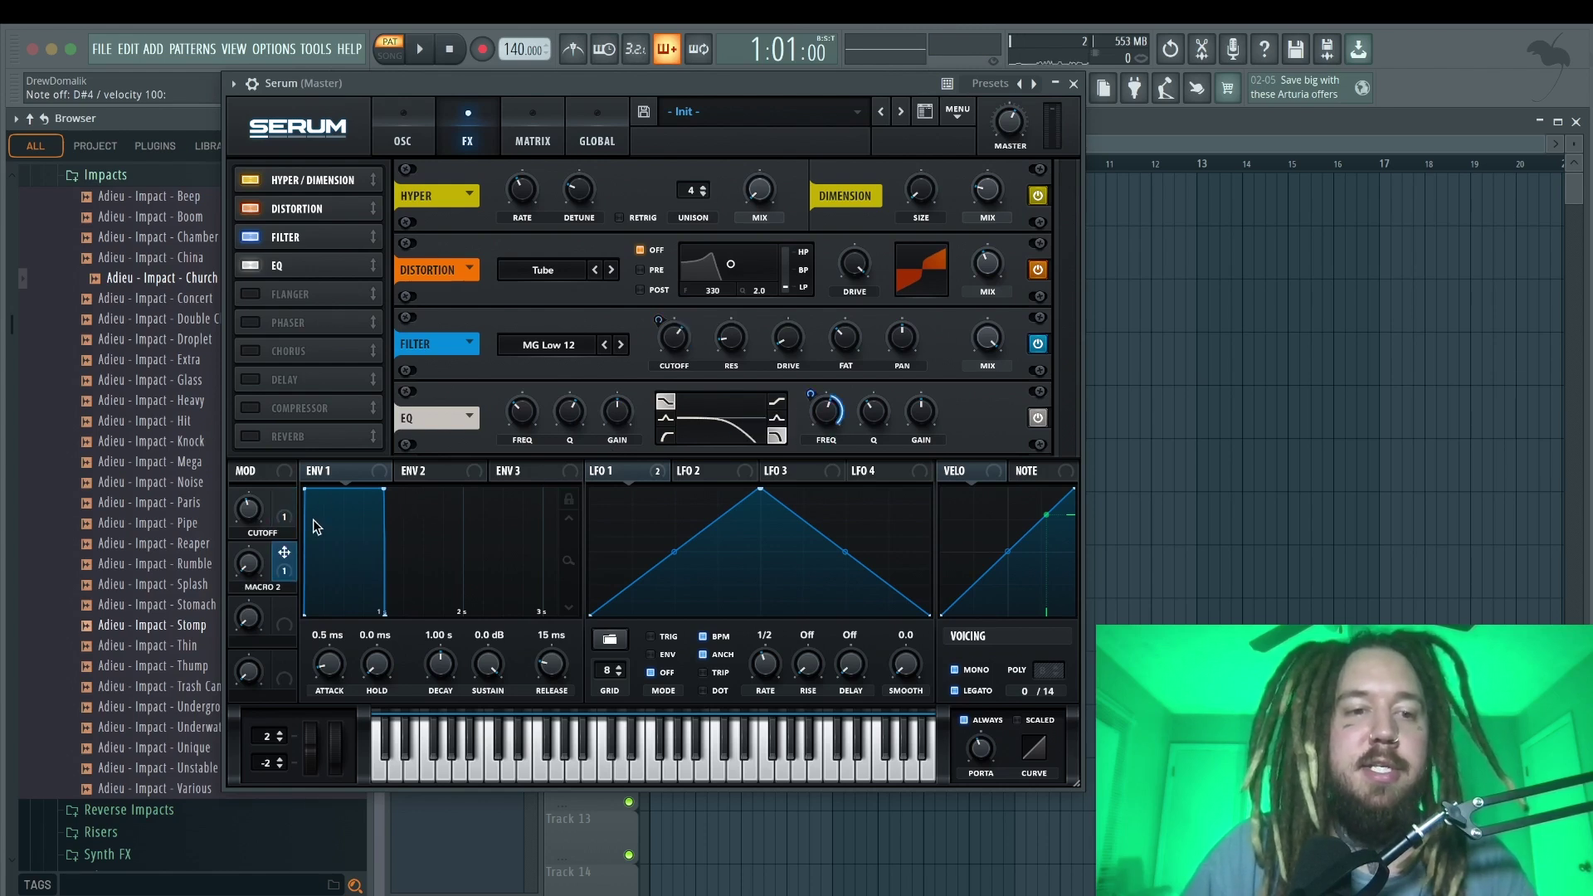
text(BRIGH)
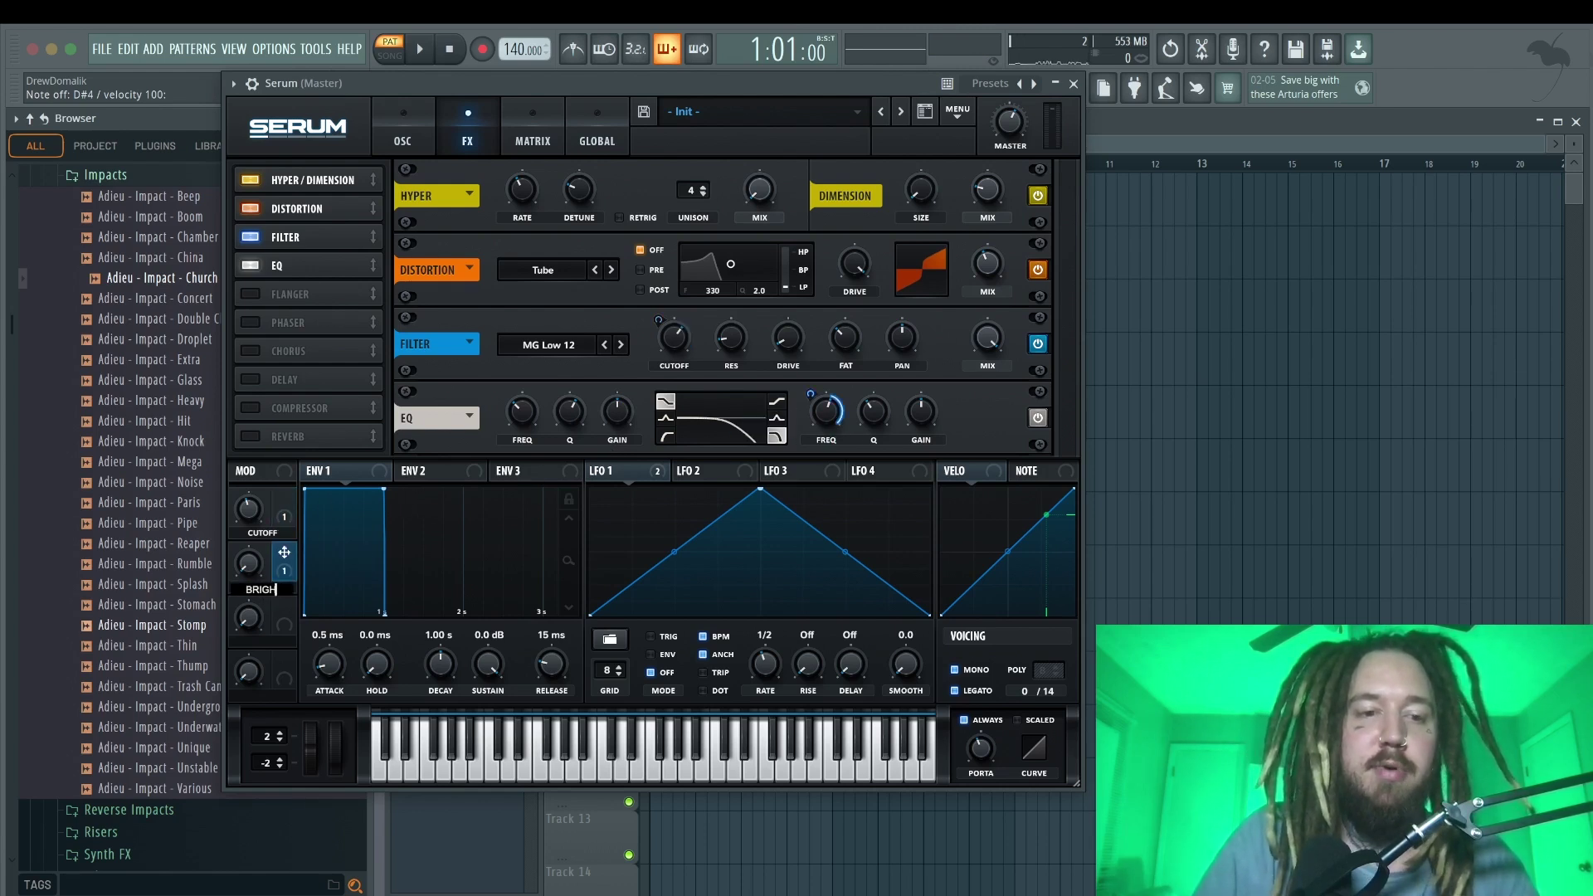
text(T)
key(Return)
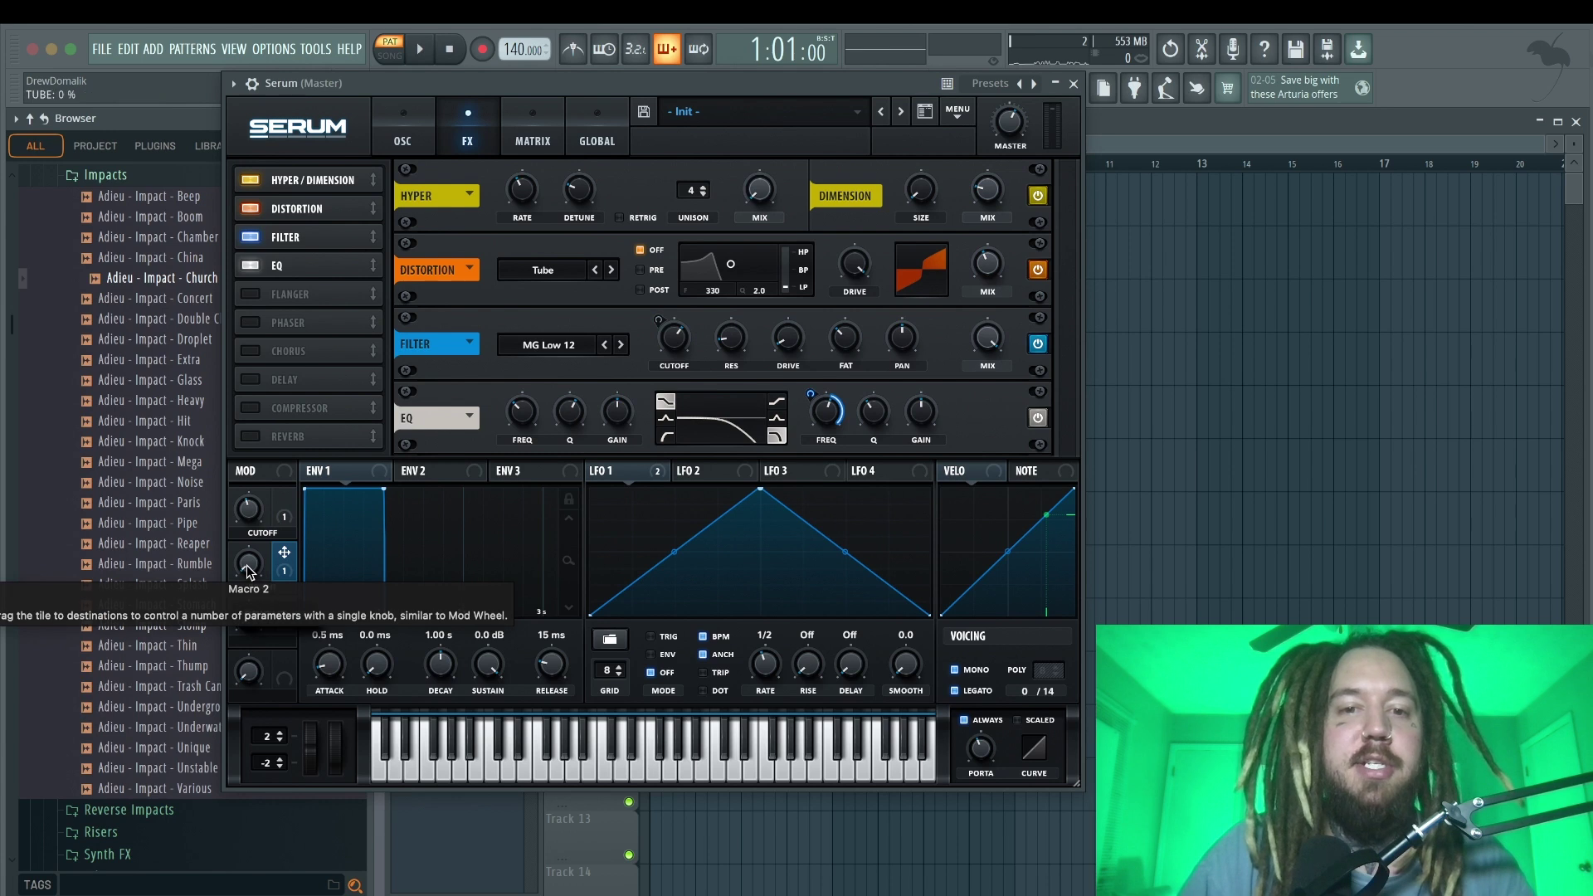
drag(247, 565, 292, 641)
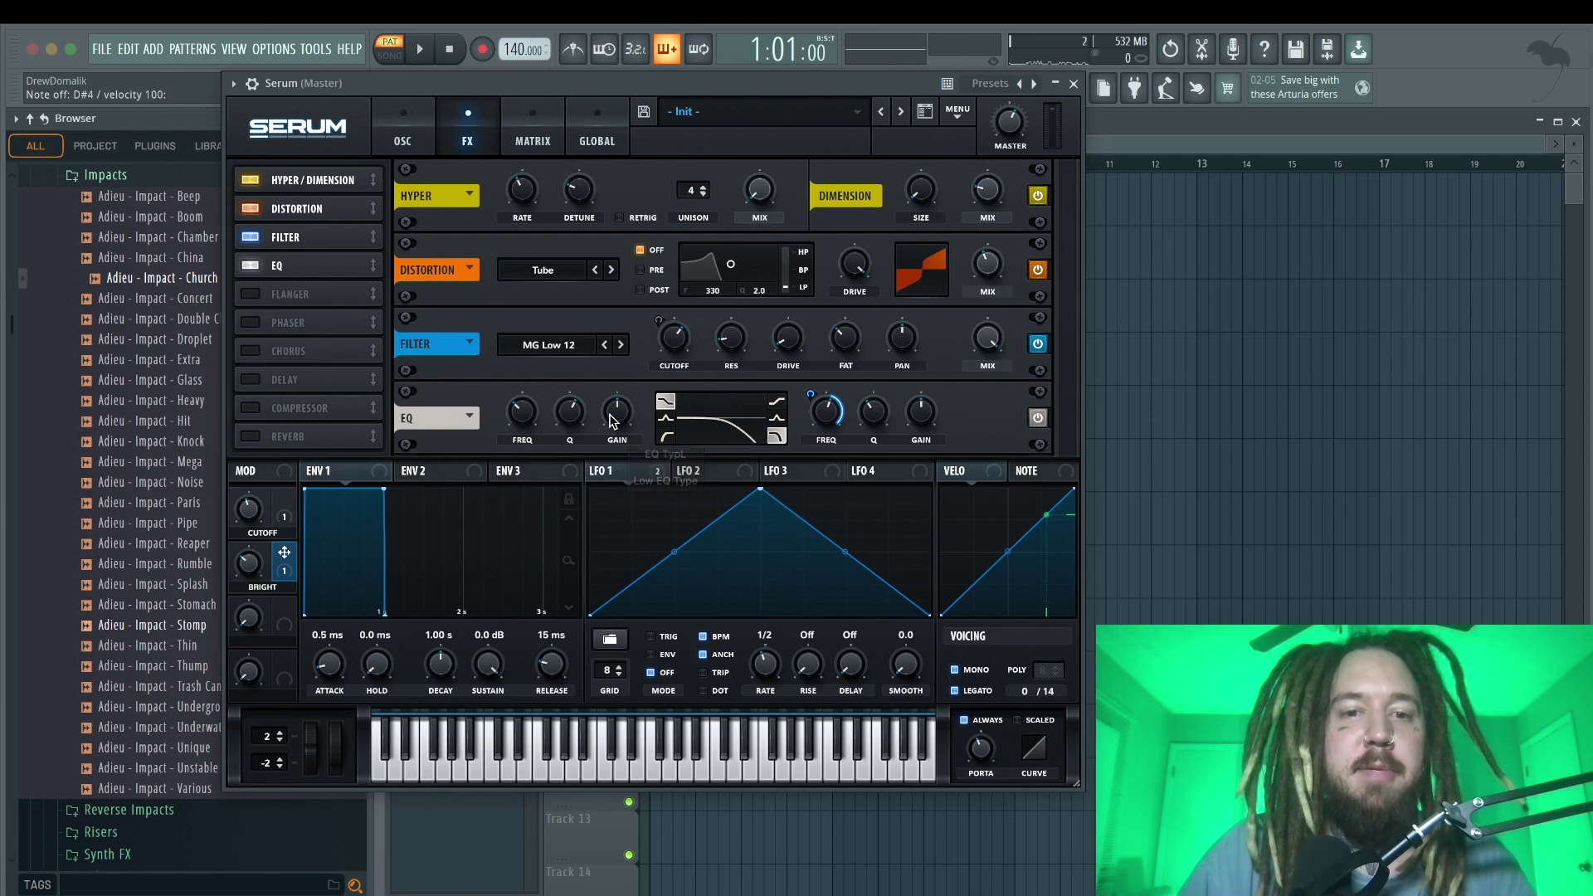
scroll(611, 420, up, 2)
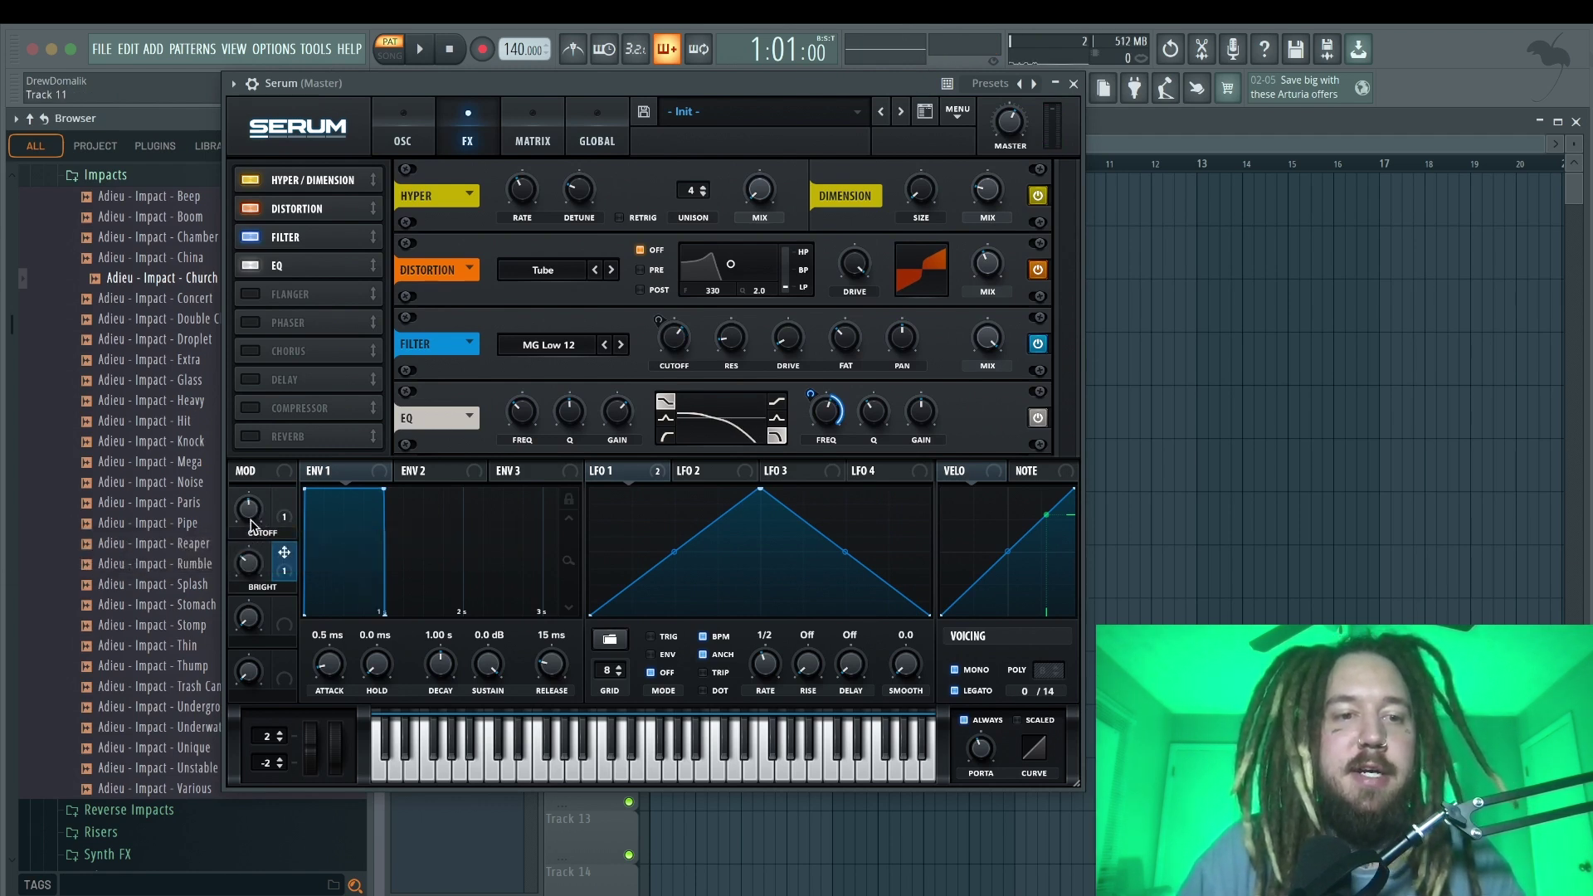
Sweep the BRIGHT macro up to 100%, down to 39%, then to 0%
mouse_move(252, 567)
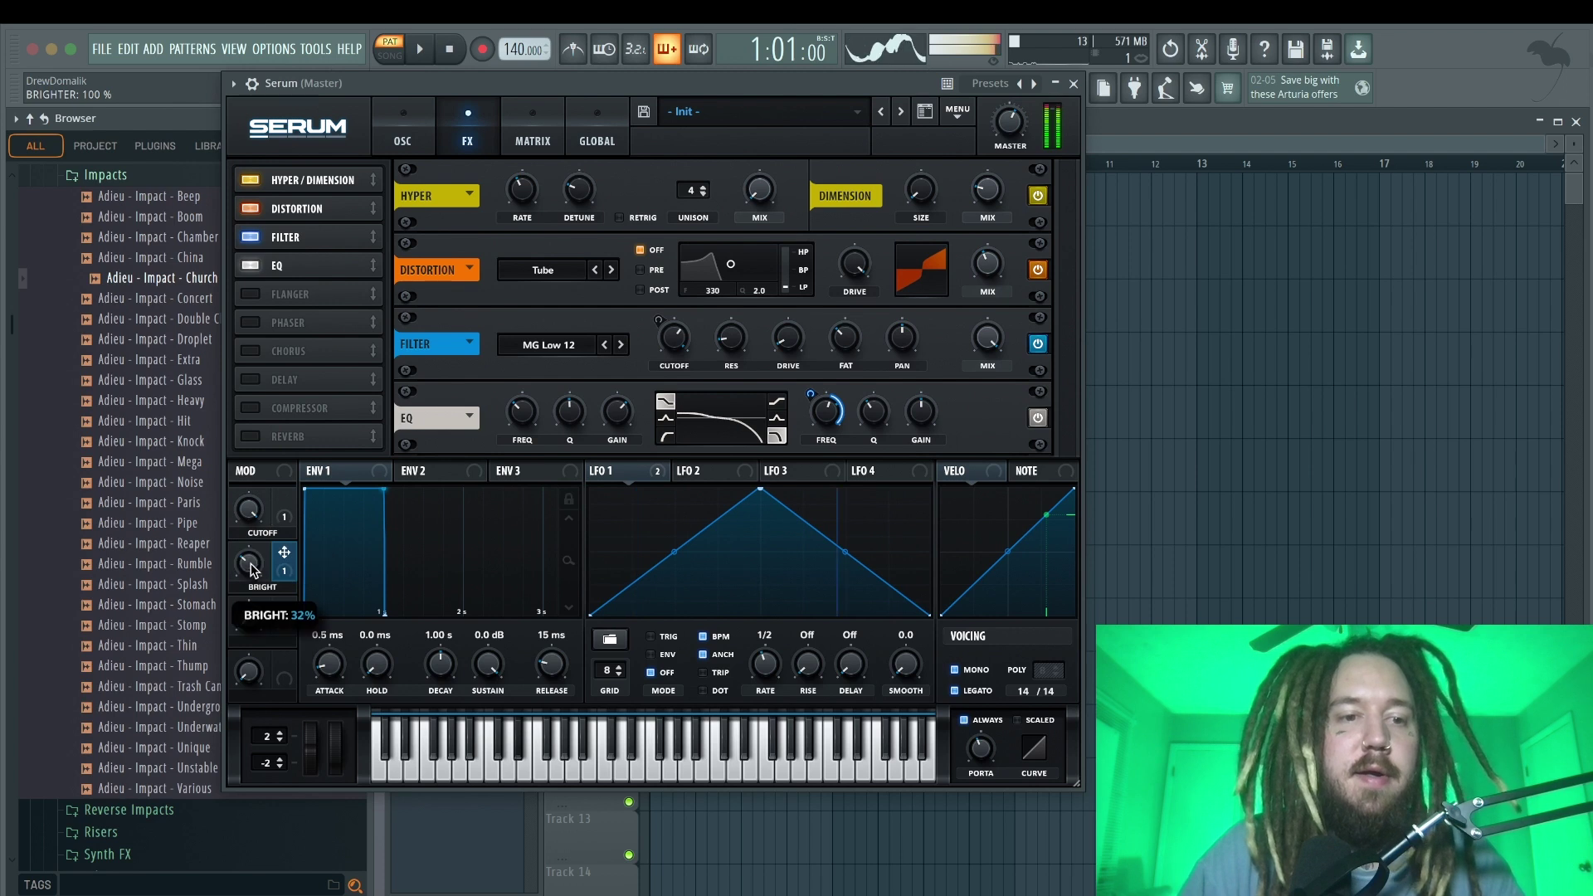
drag(253, 568, 271, 409)
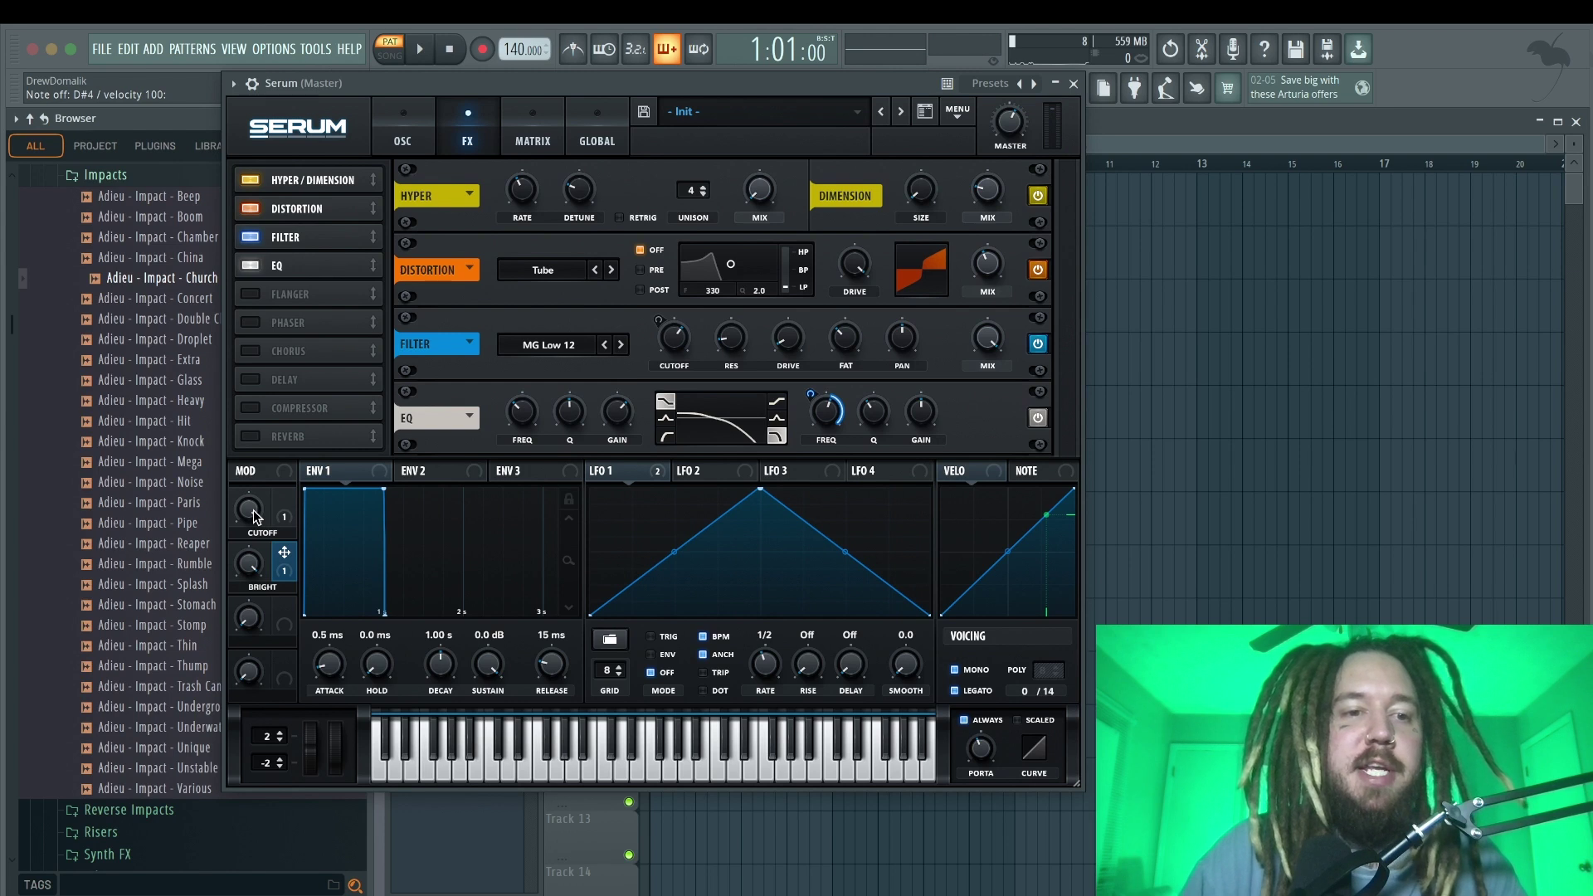
scroll(255, 516, down, 5)
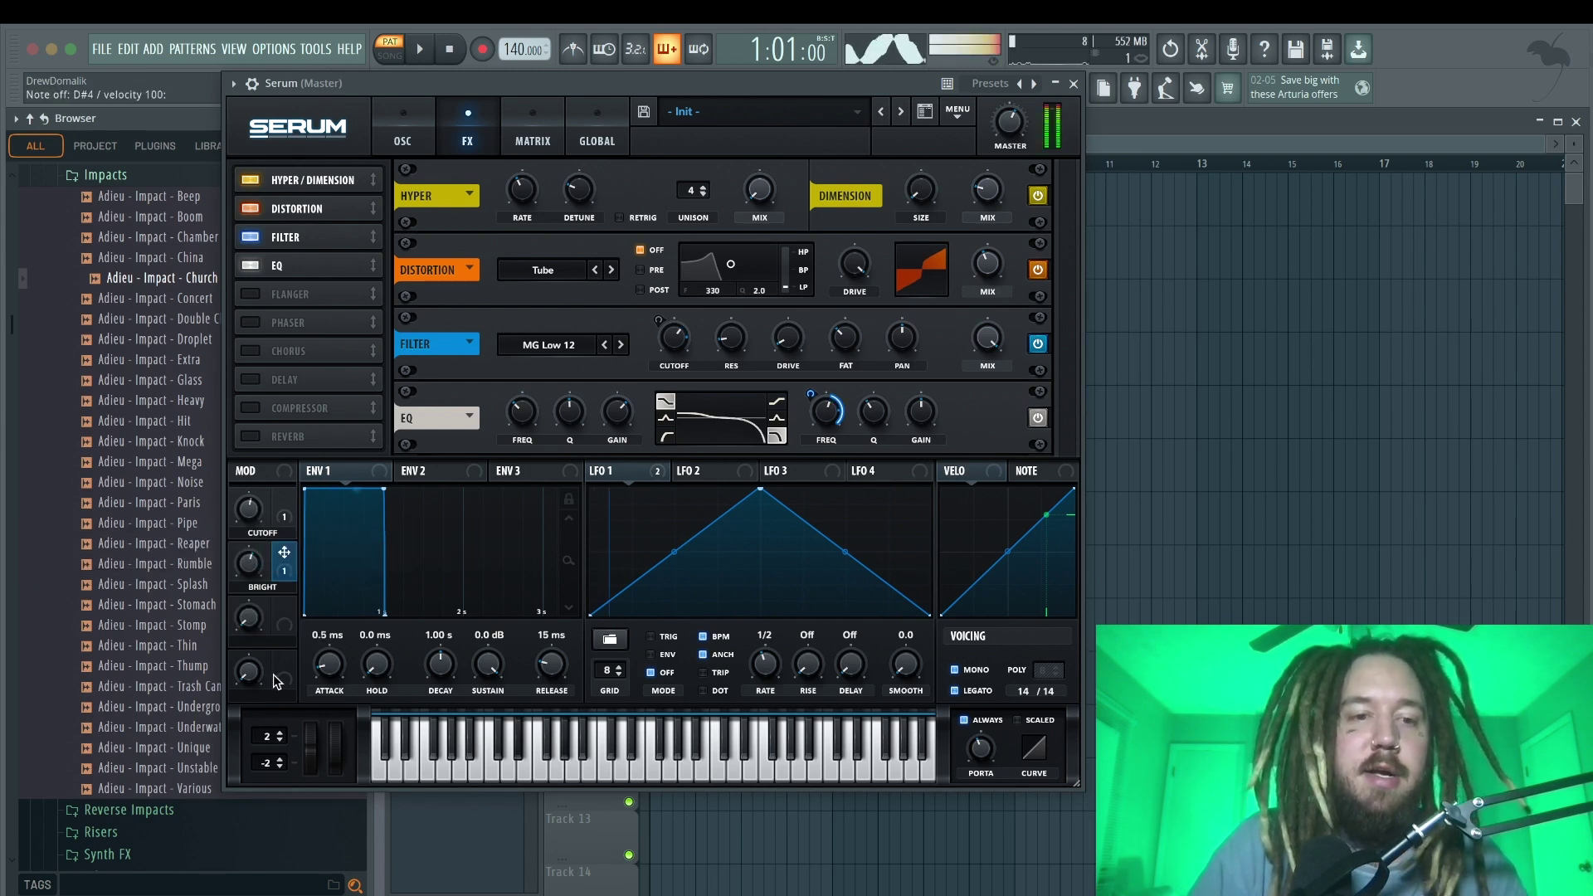
drag(262, 568, 268, 625)
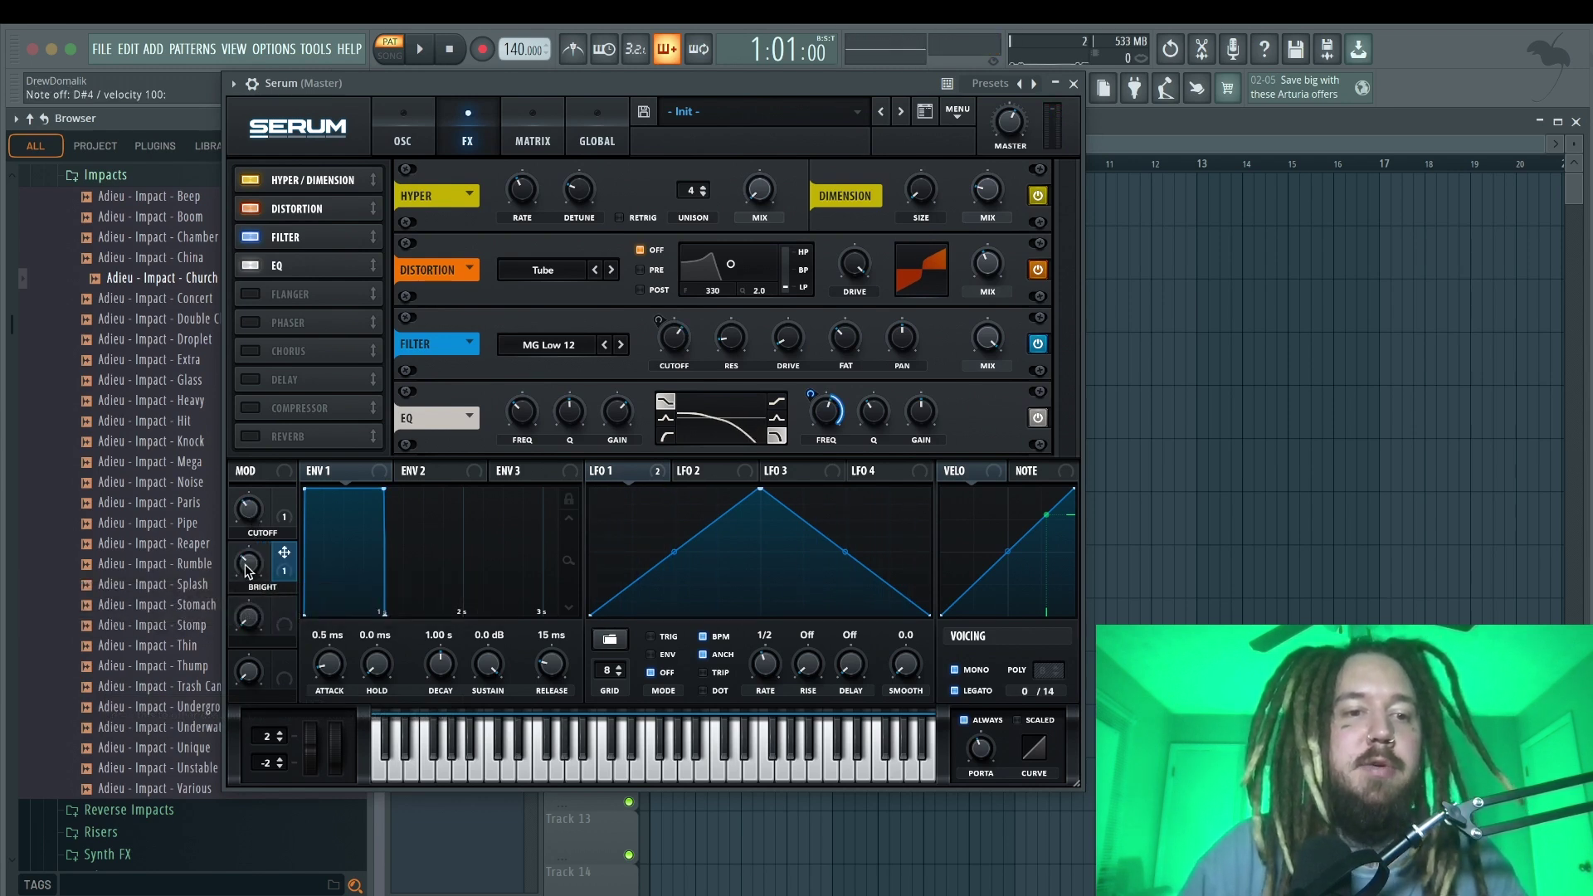
drag(246, 565, 247, 671)
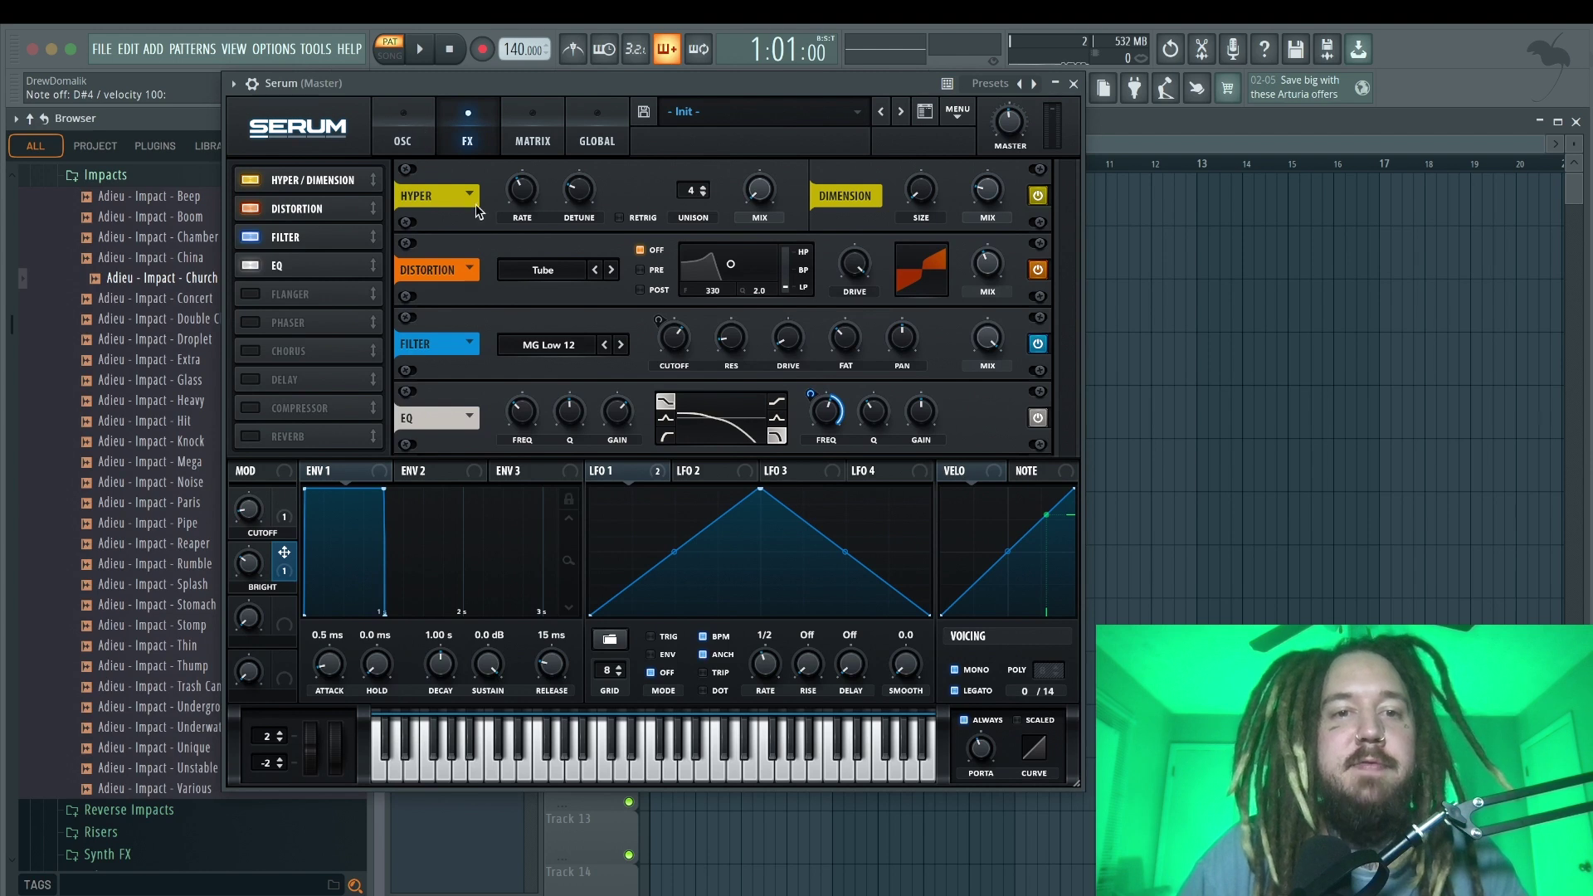
click(561, 277)
click(560, 282)
click(556, 276)
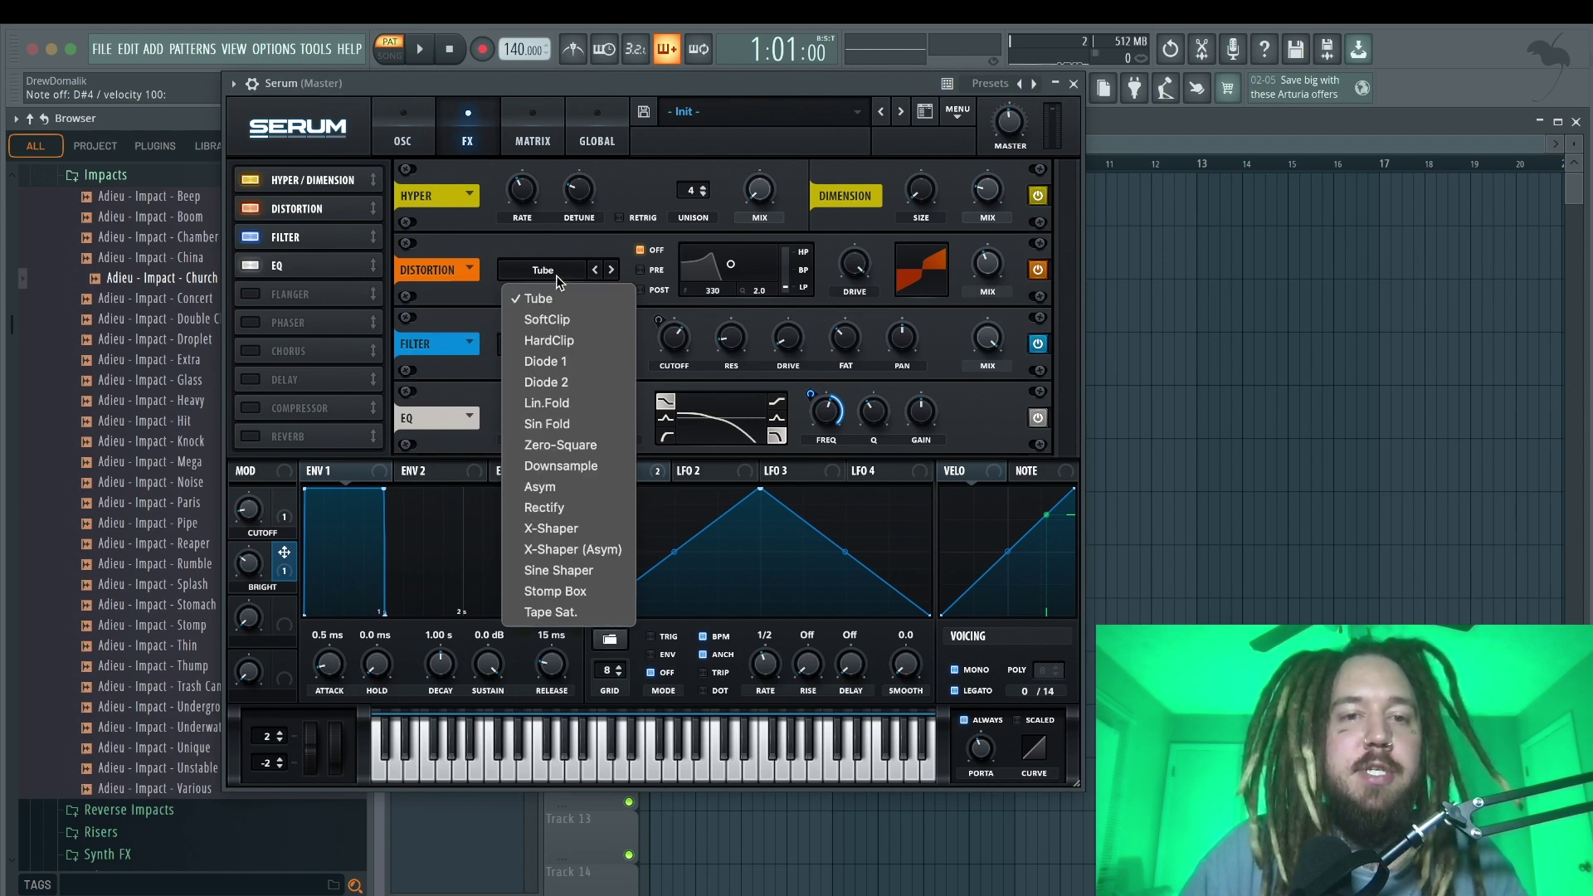
click(579, 549)
click(920, 270)
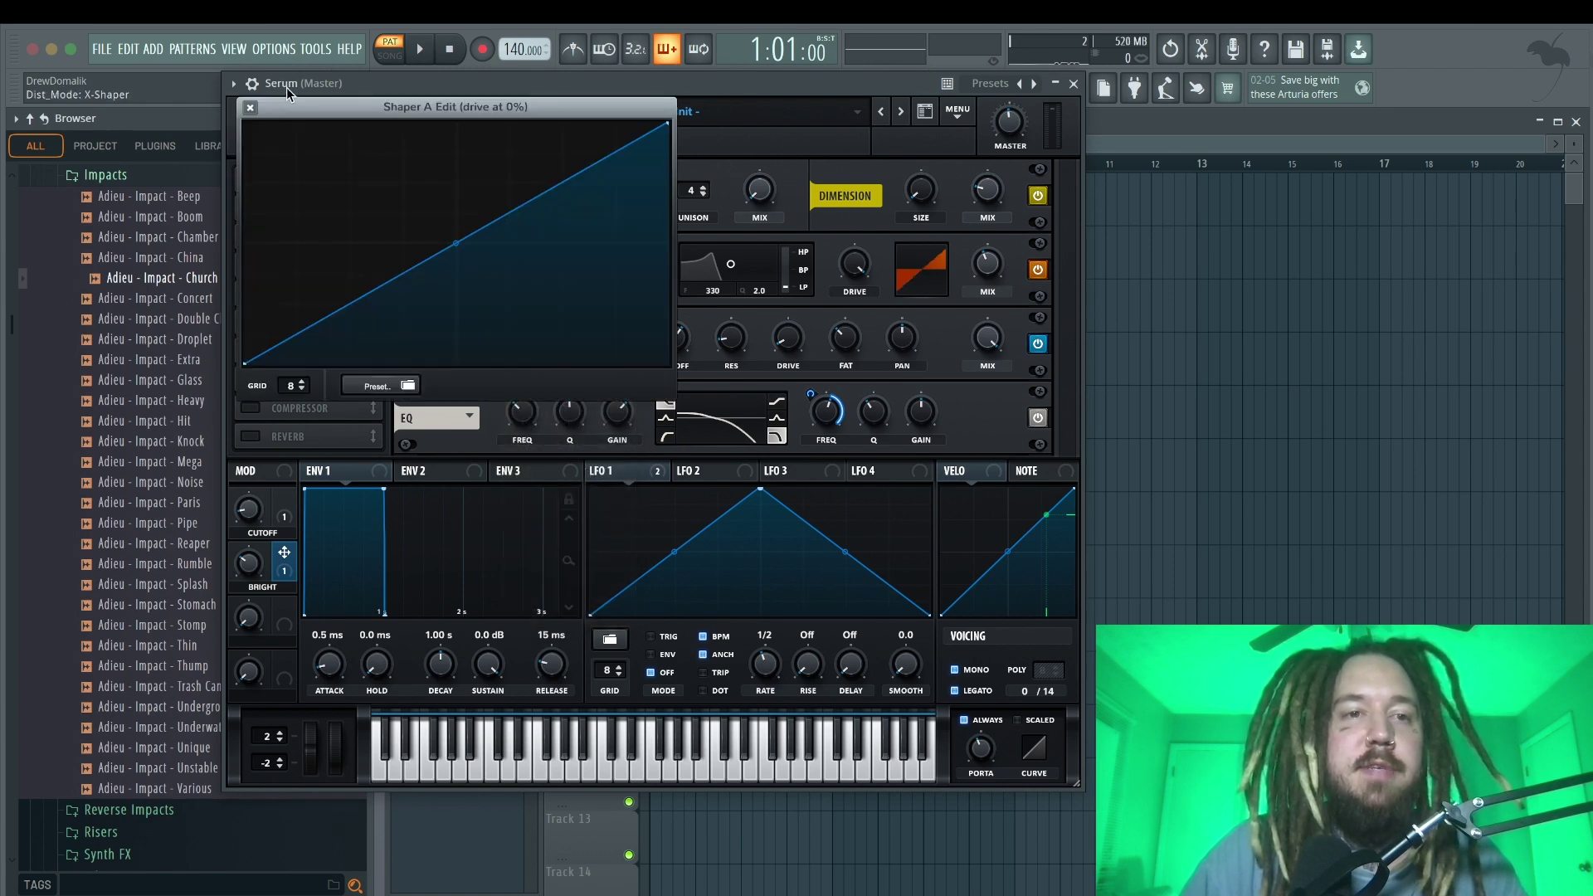
click(249, 107)
click(532, 295)
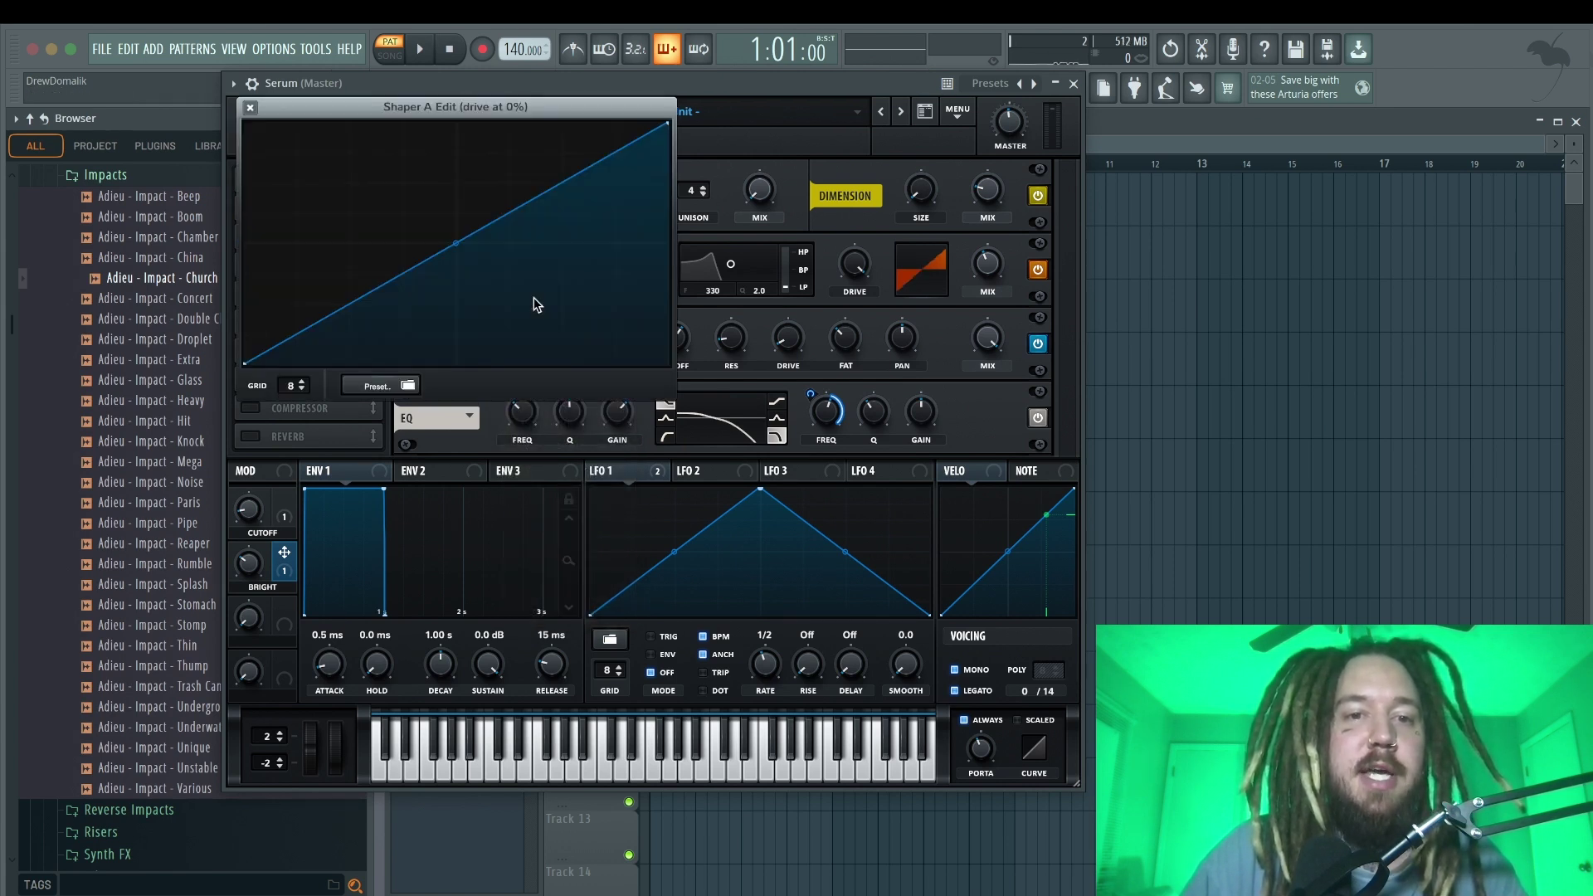
double_click(435, 258)
drag(435, 258, 457, 155)
double_click(487, 340)
drag(483, 343, 394, 286)
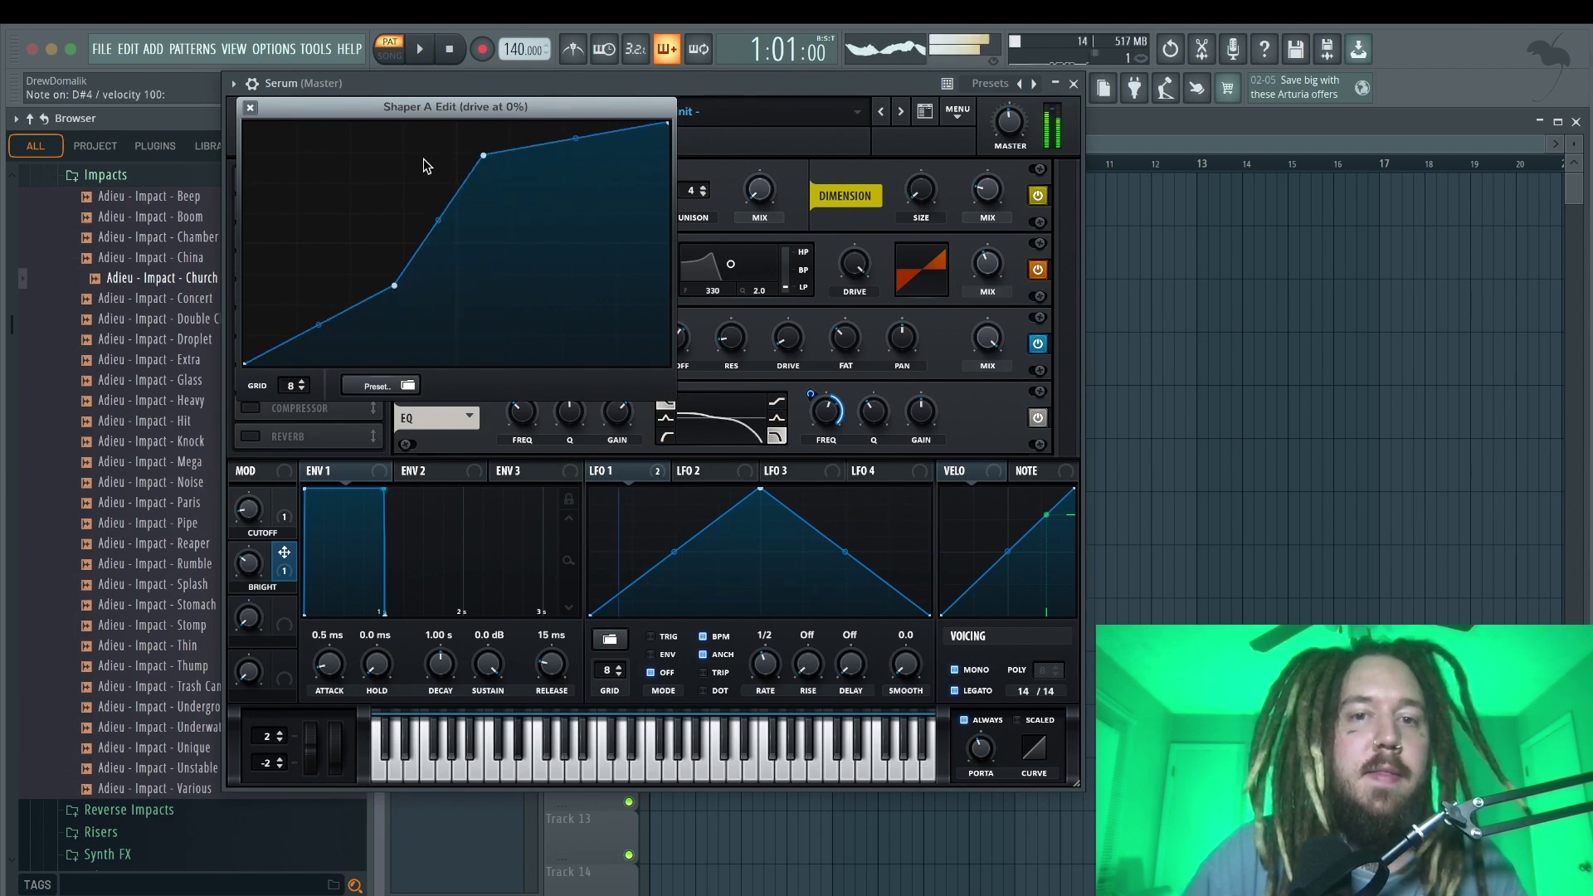
click(250, 107)
click(543, 270)
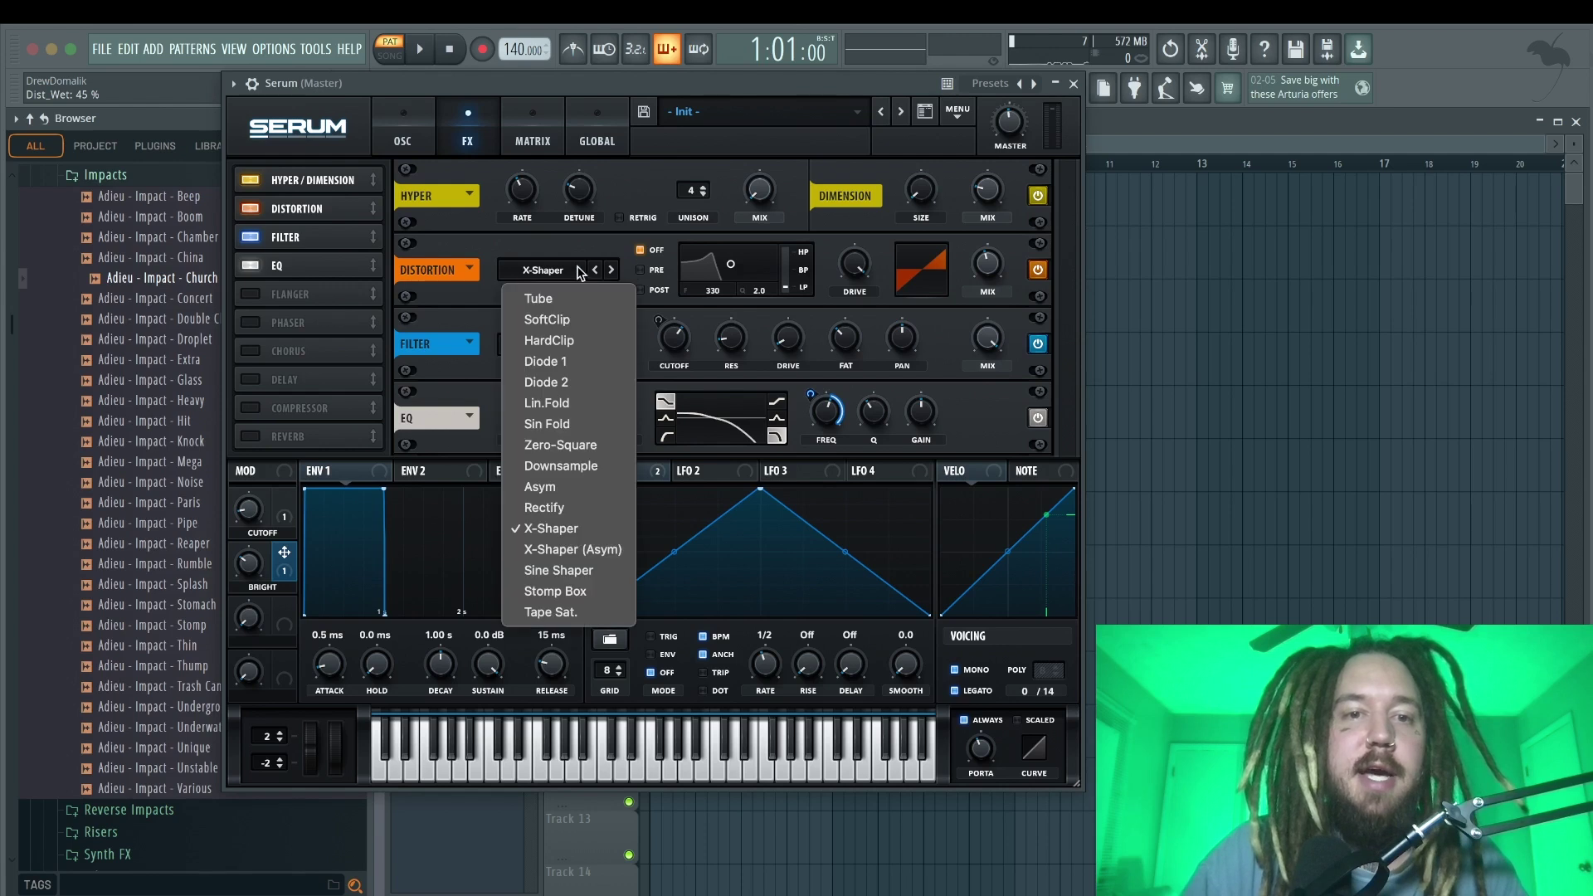
click(535, 298)
click(257, 323)
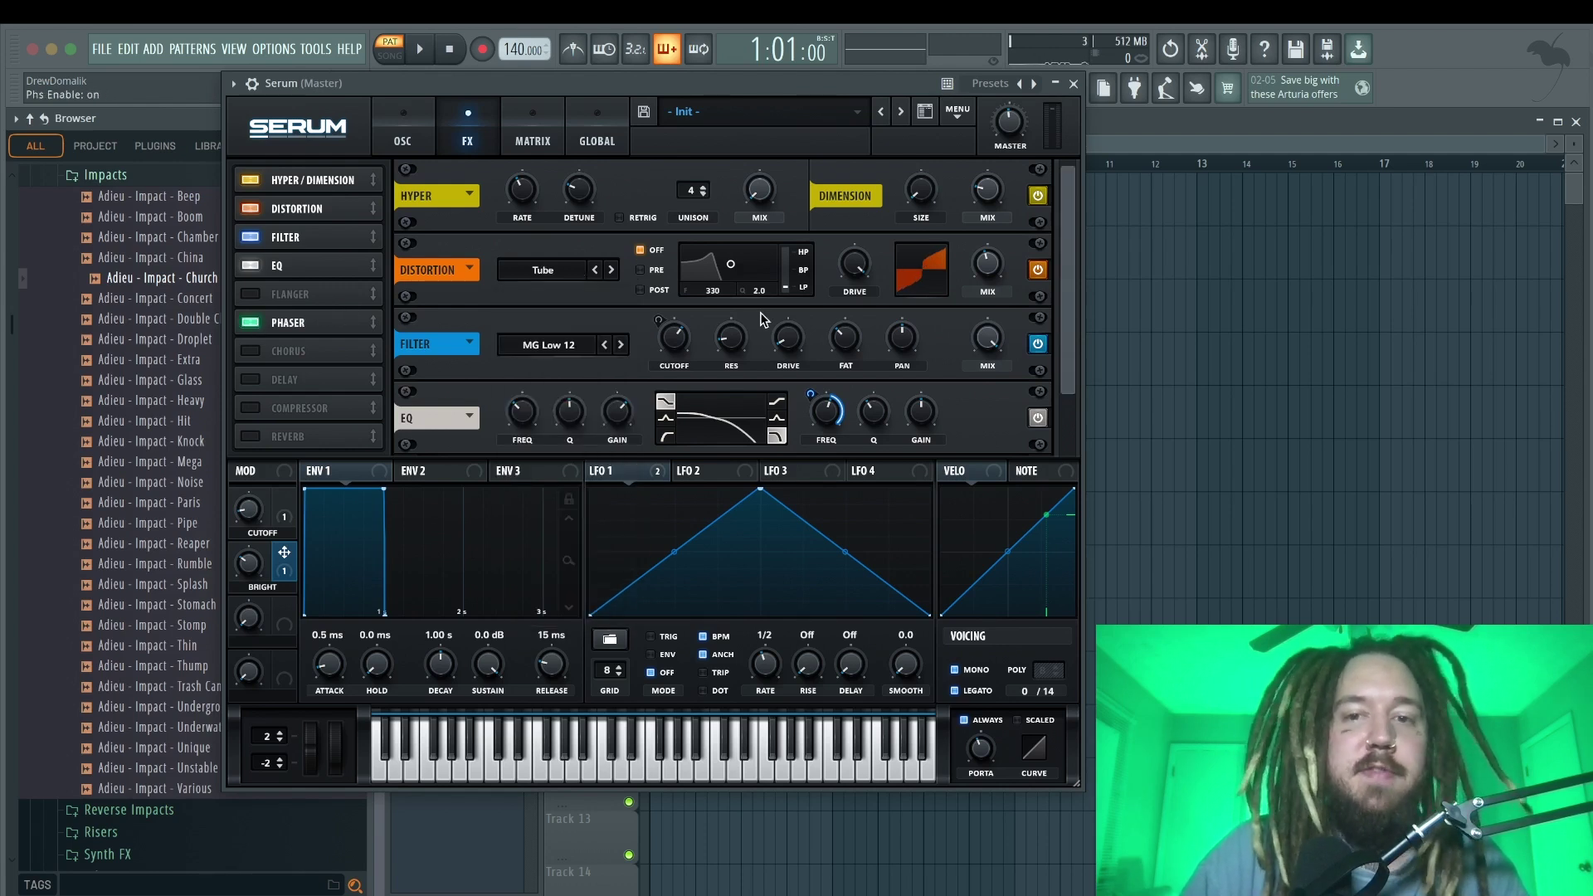
scroll(1059, 316, down, 1)
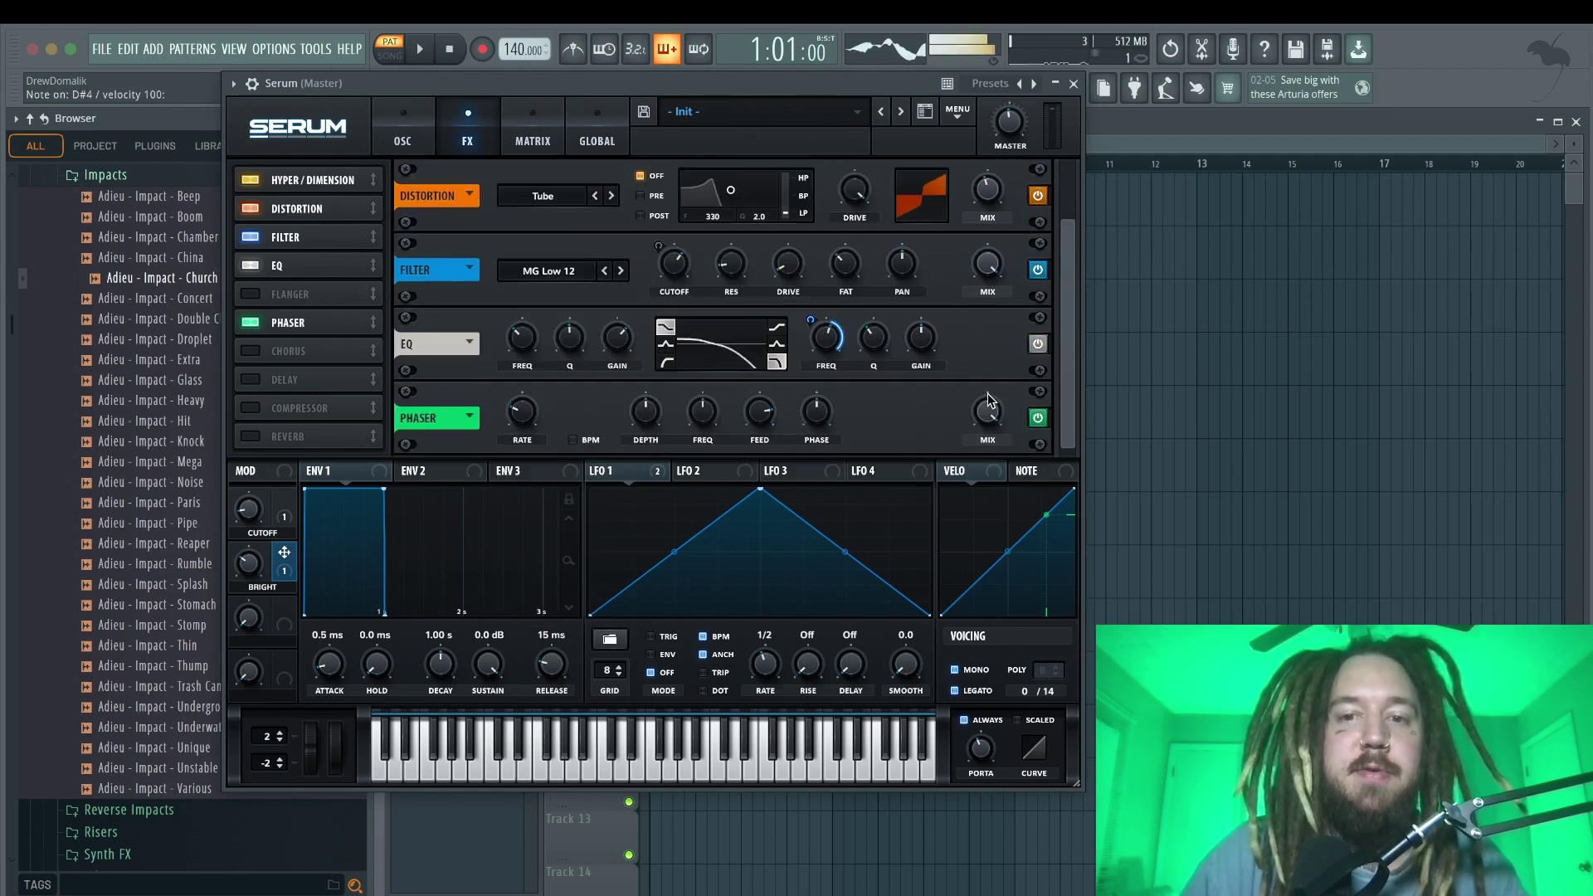
drag(1001, 551, 1000, 544)
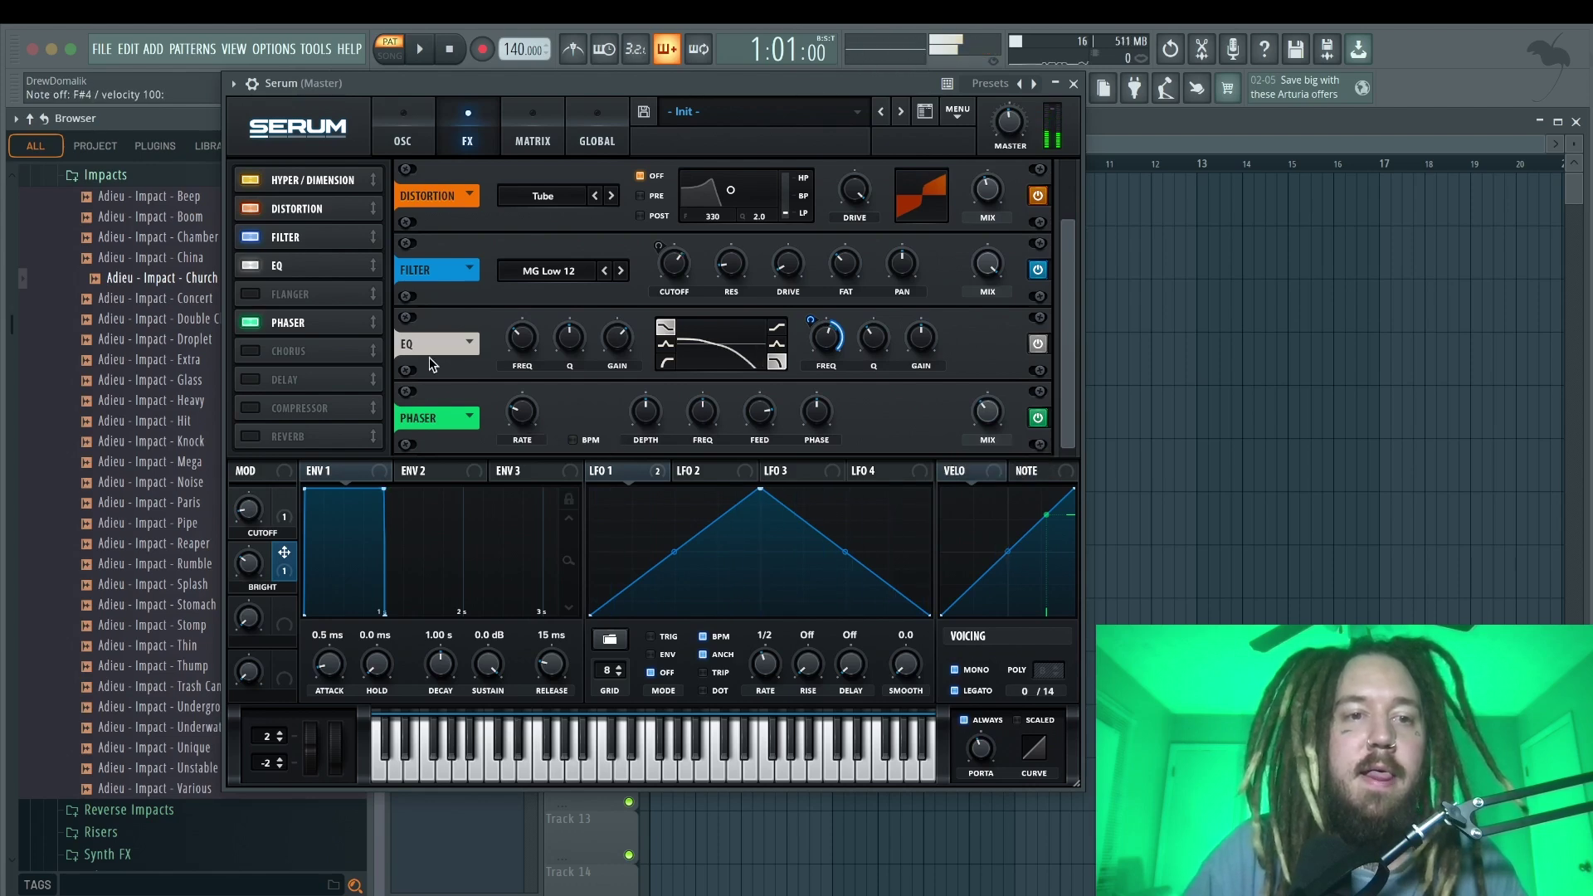
click(326, 324)
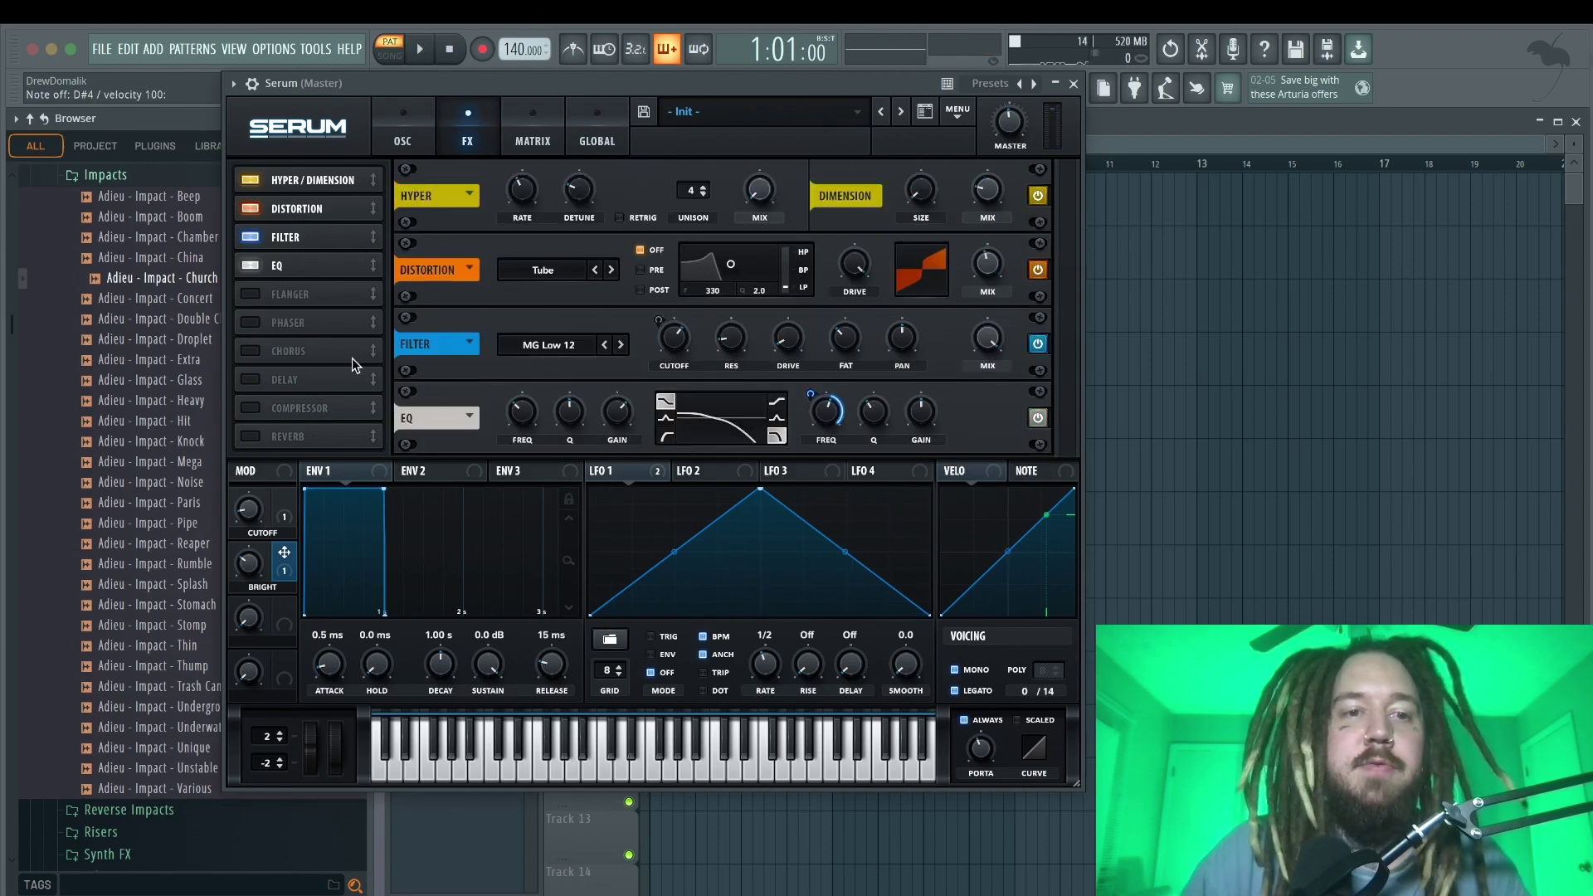
On the oscillator page, switch the filter type from Reverb to Cmb +
click(416, 126)
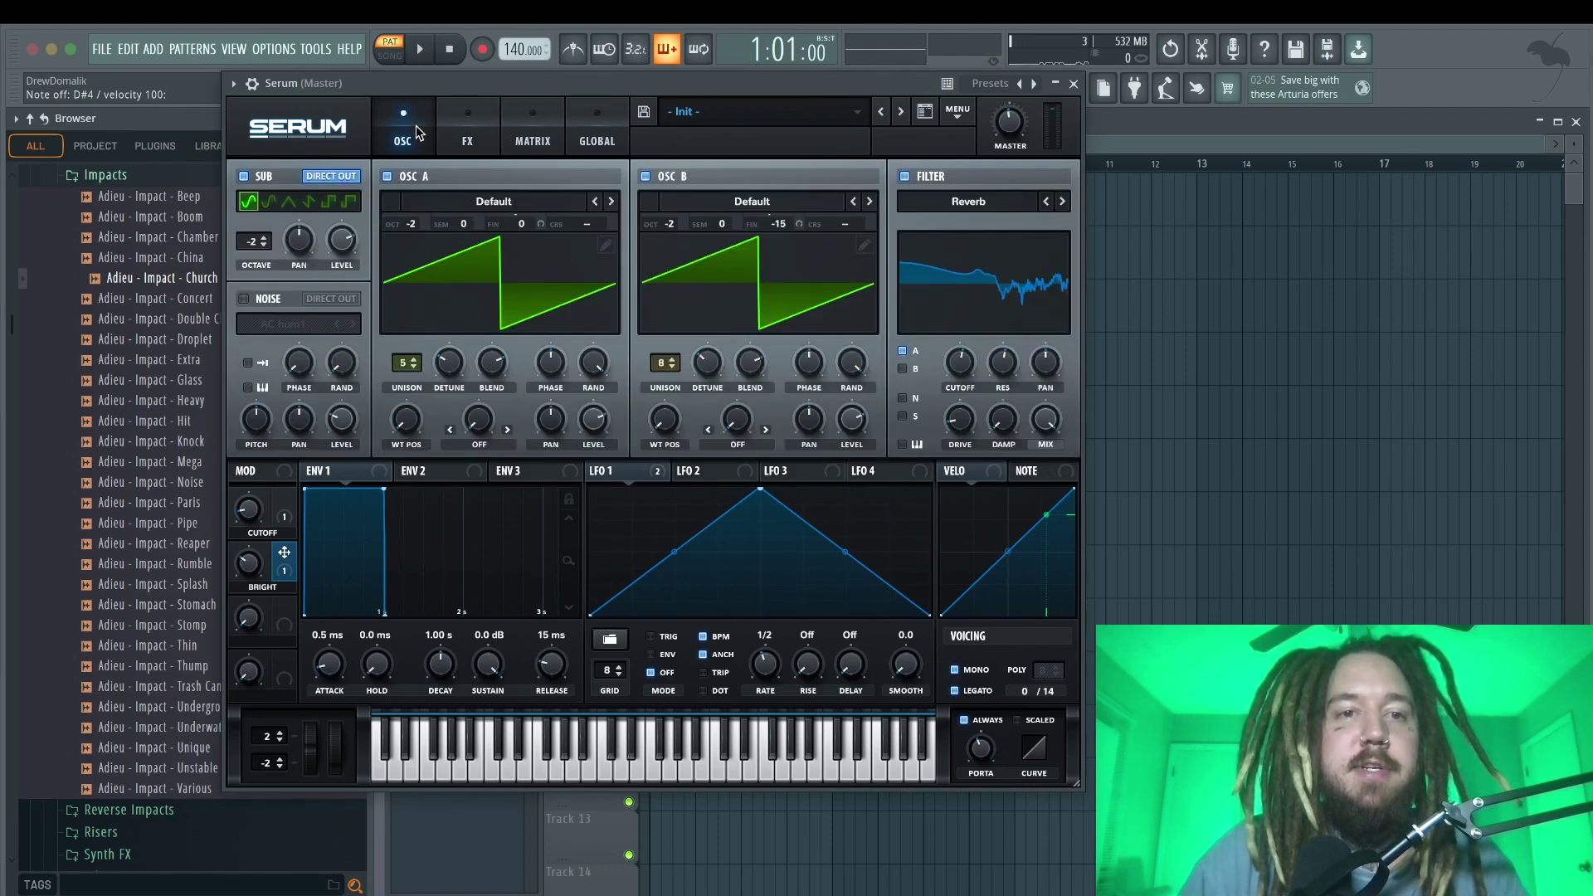
click(964, 207)
mouse_move(967, 232)
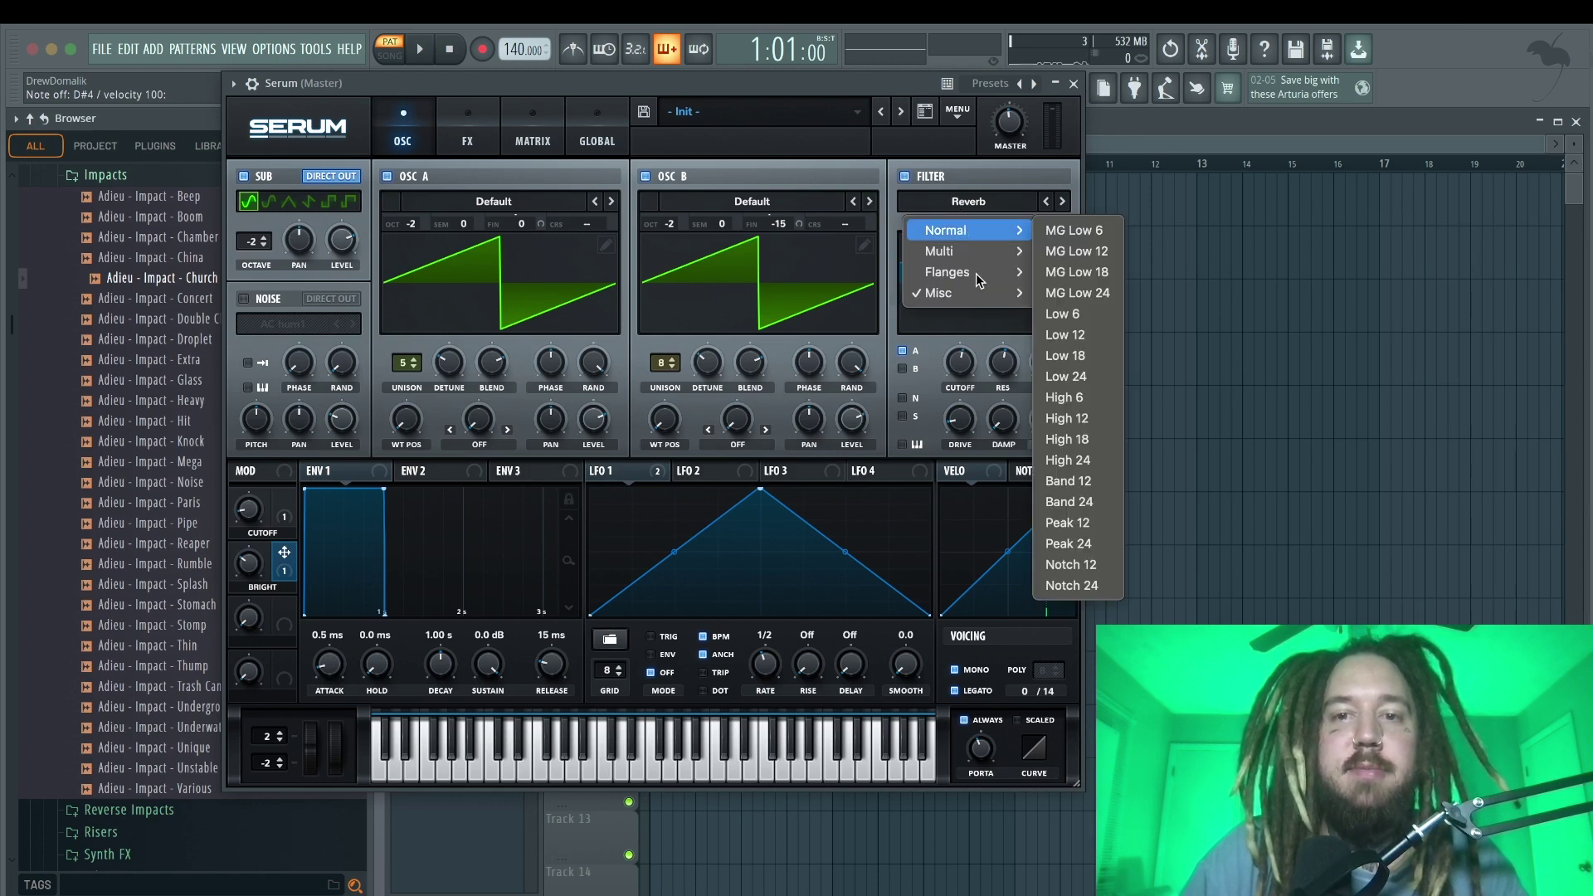
mouse_move(975, 278)
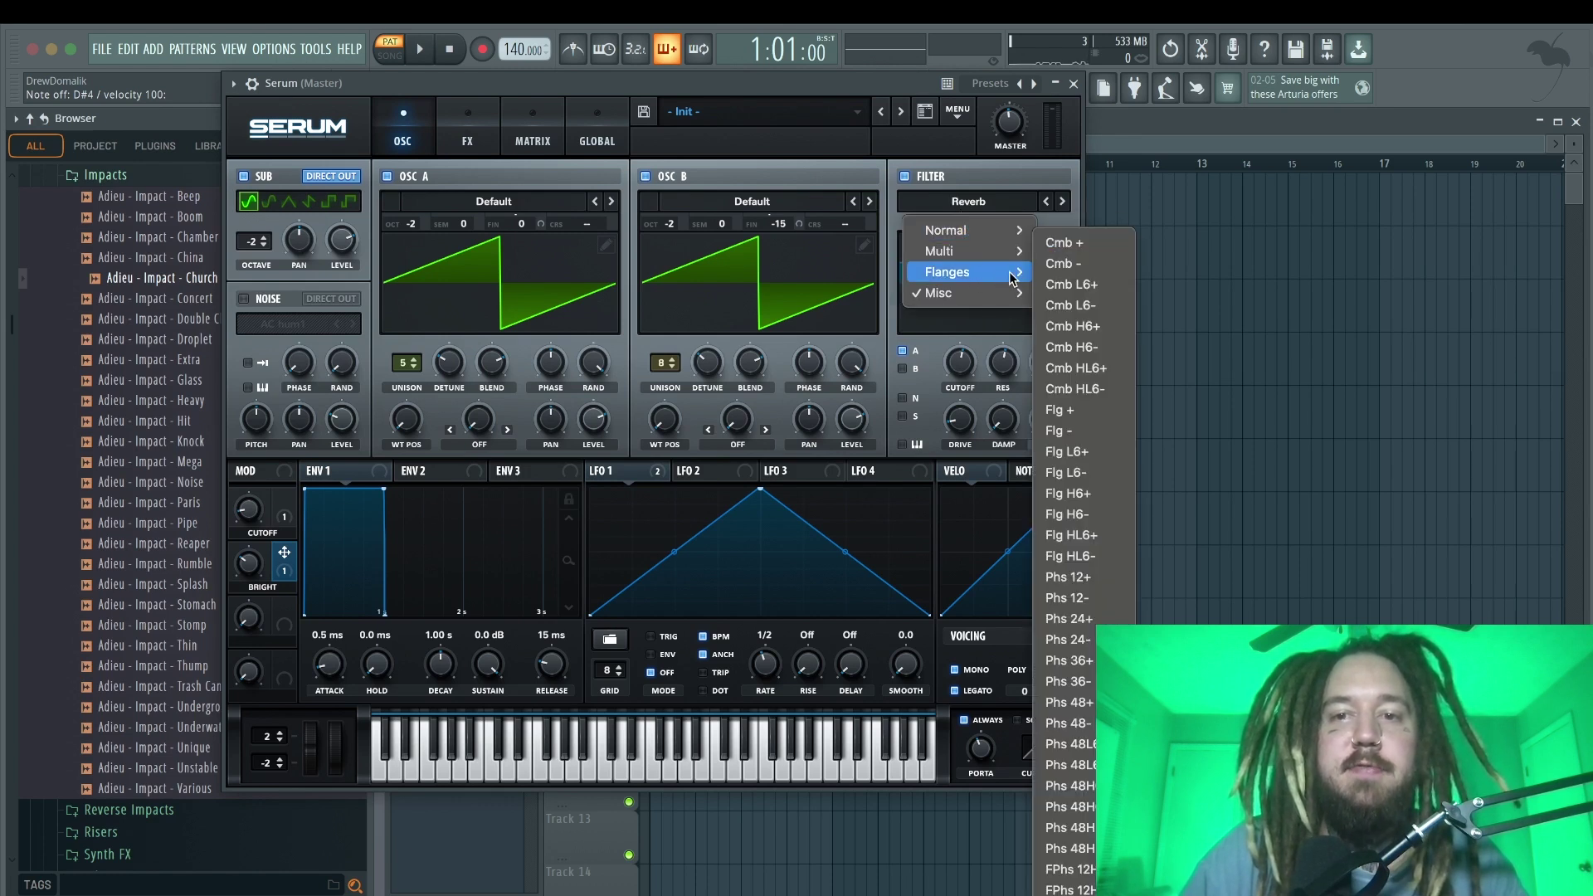
click(1087, 252)
Dial the Cmb + filter cutoff to about 355 Hz and settle the drive at 25%
mouse_move(960, 362)
mouse_down()
mouse_move(974, 419)
mouse_move(973, 381)
mouse_up()
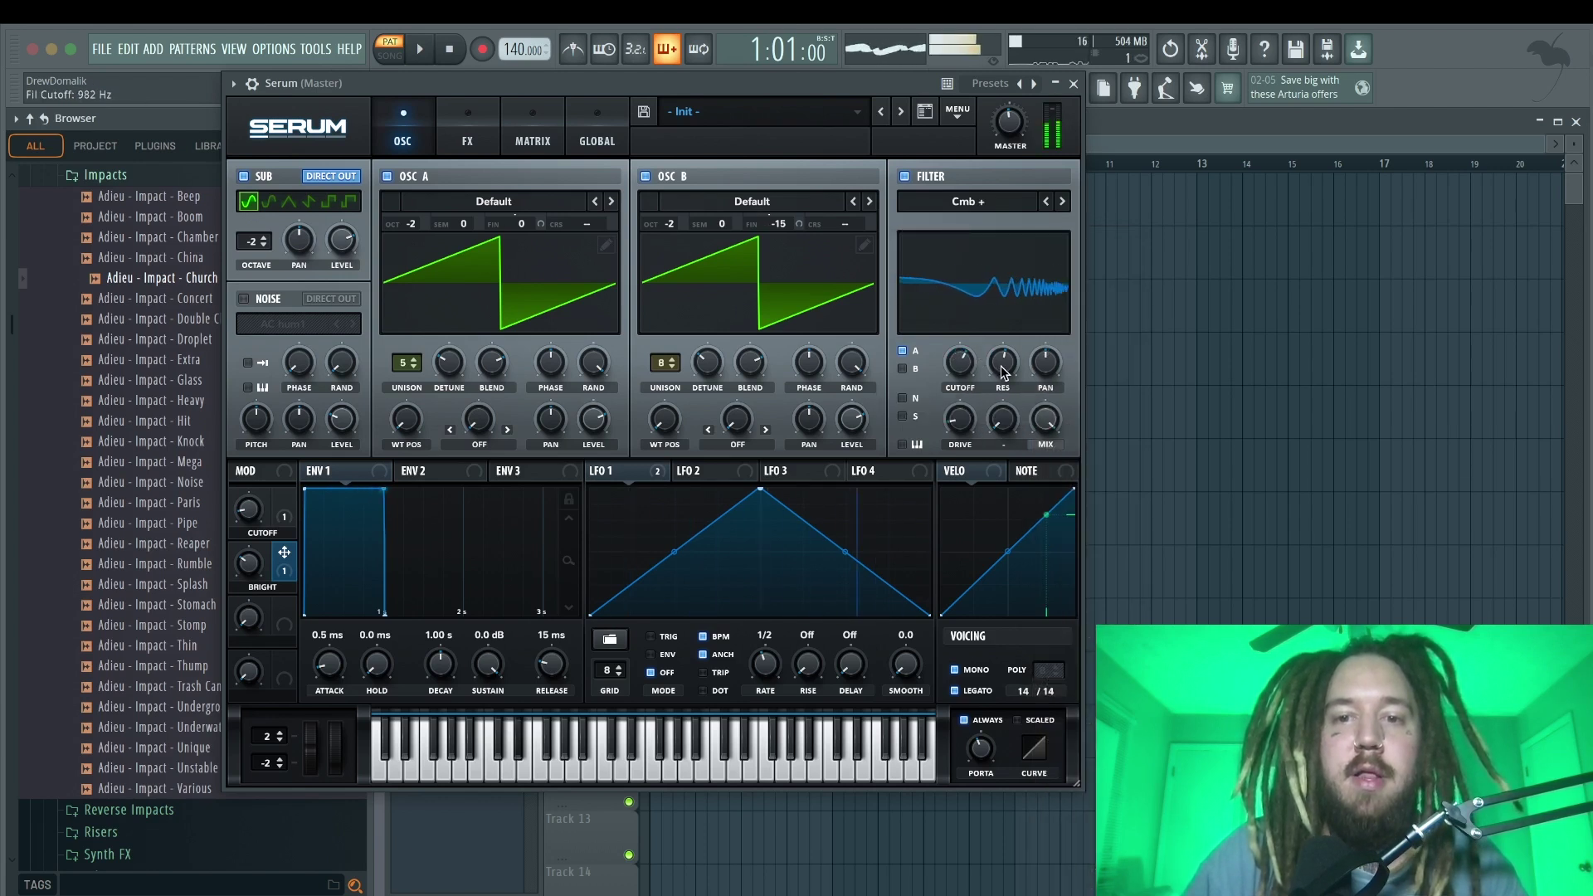
mouse_move(962, 427)
mouse_down()
mouse_move(967, 362)
mouse_move(966, 419)
mouse_up()
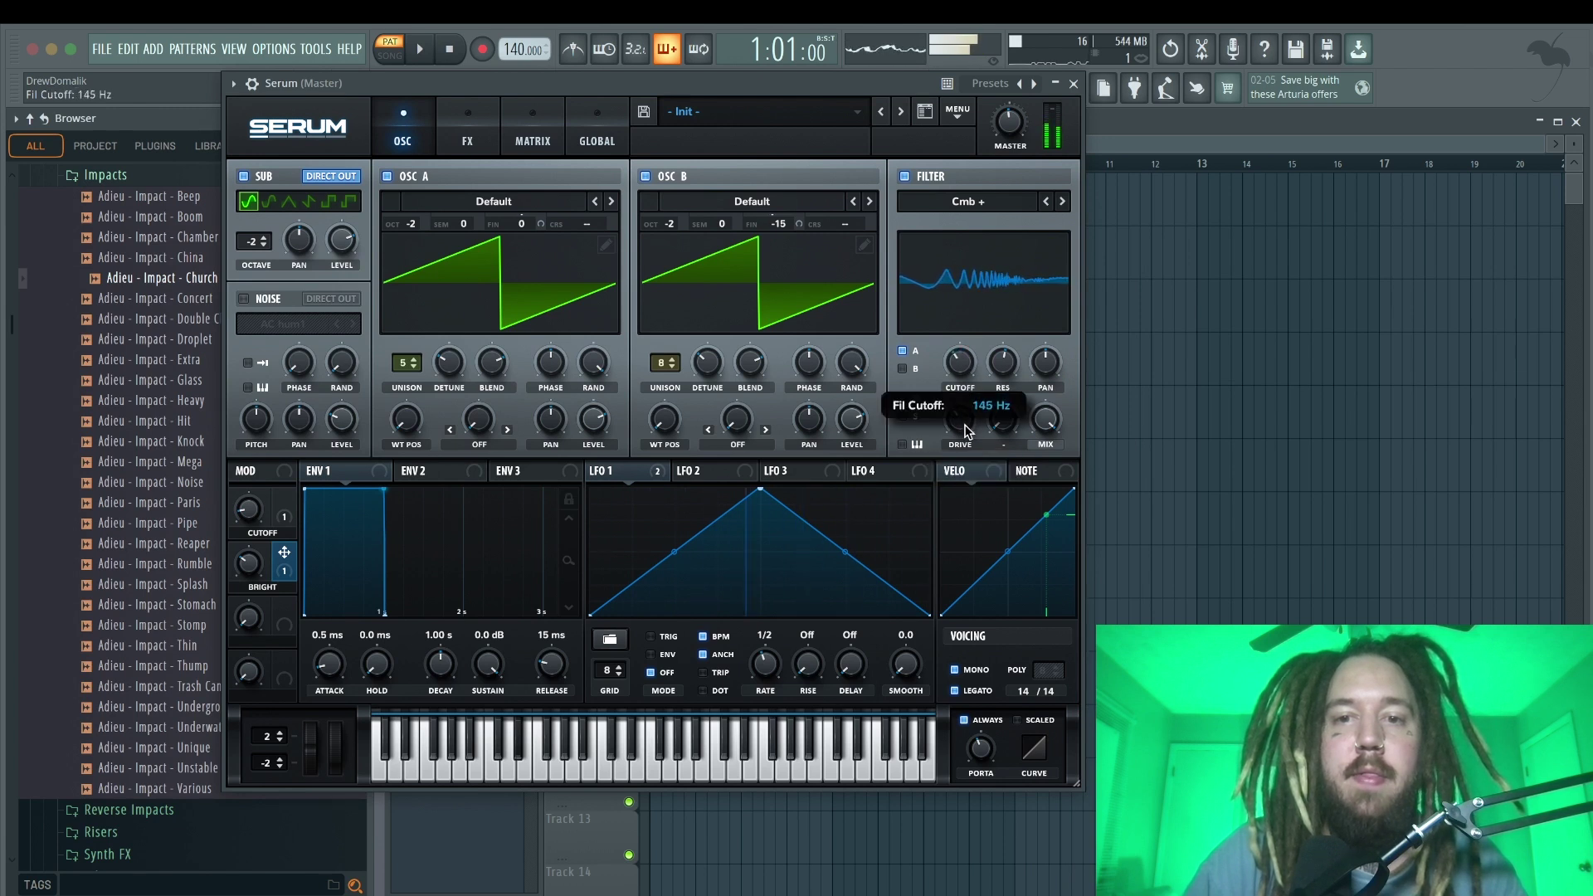
drag(966, 429, 966, 440)
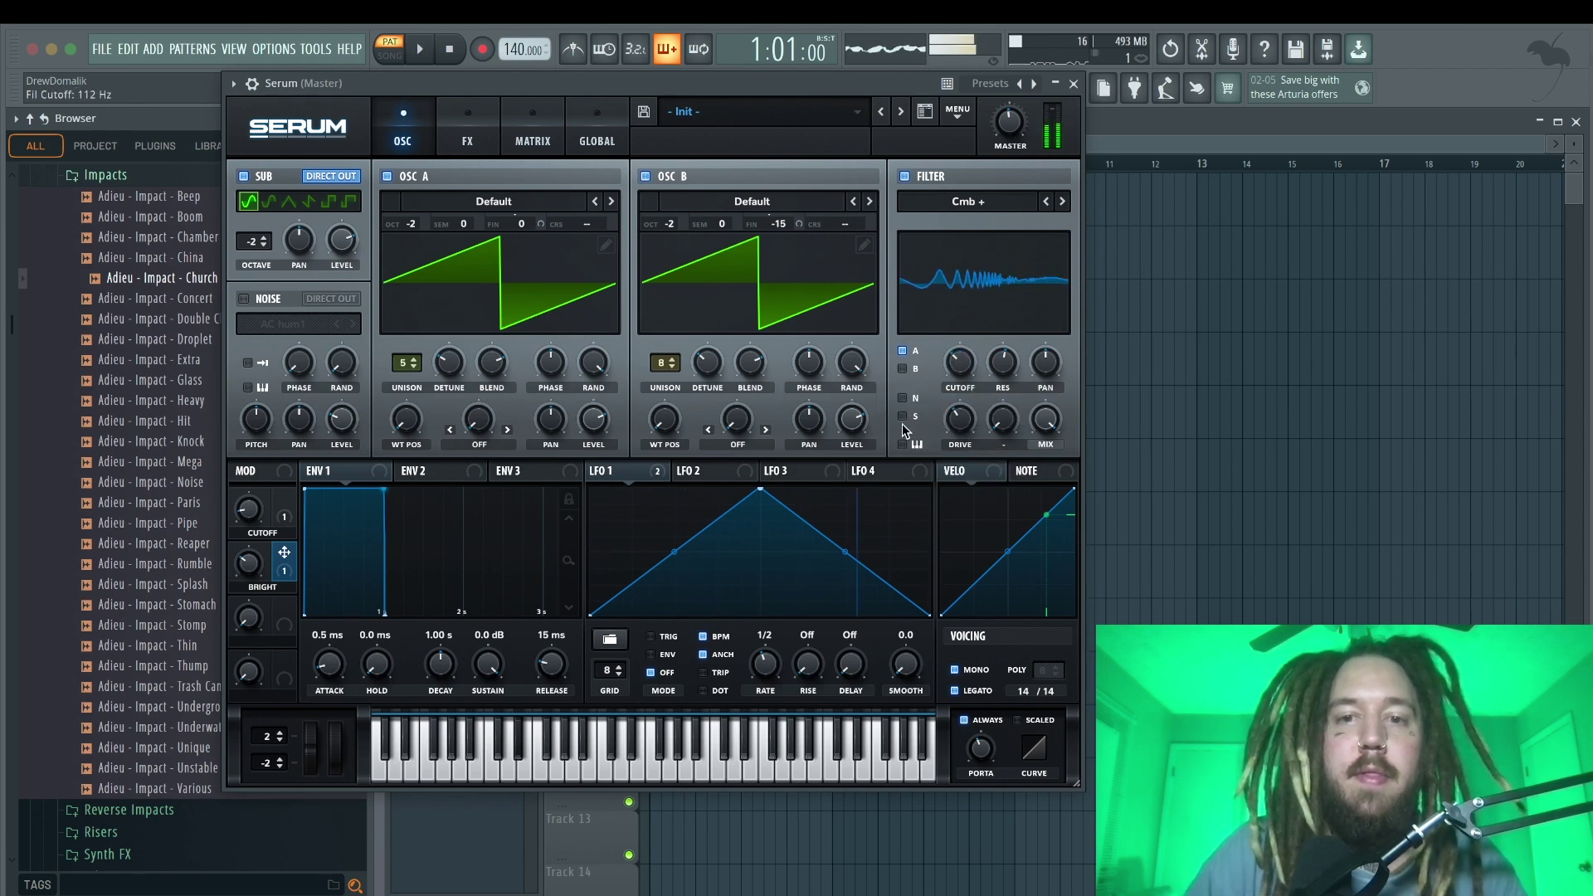
drag(968, 360, 968, 368)
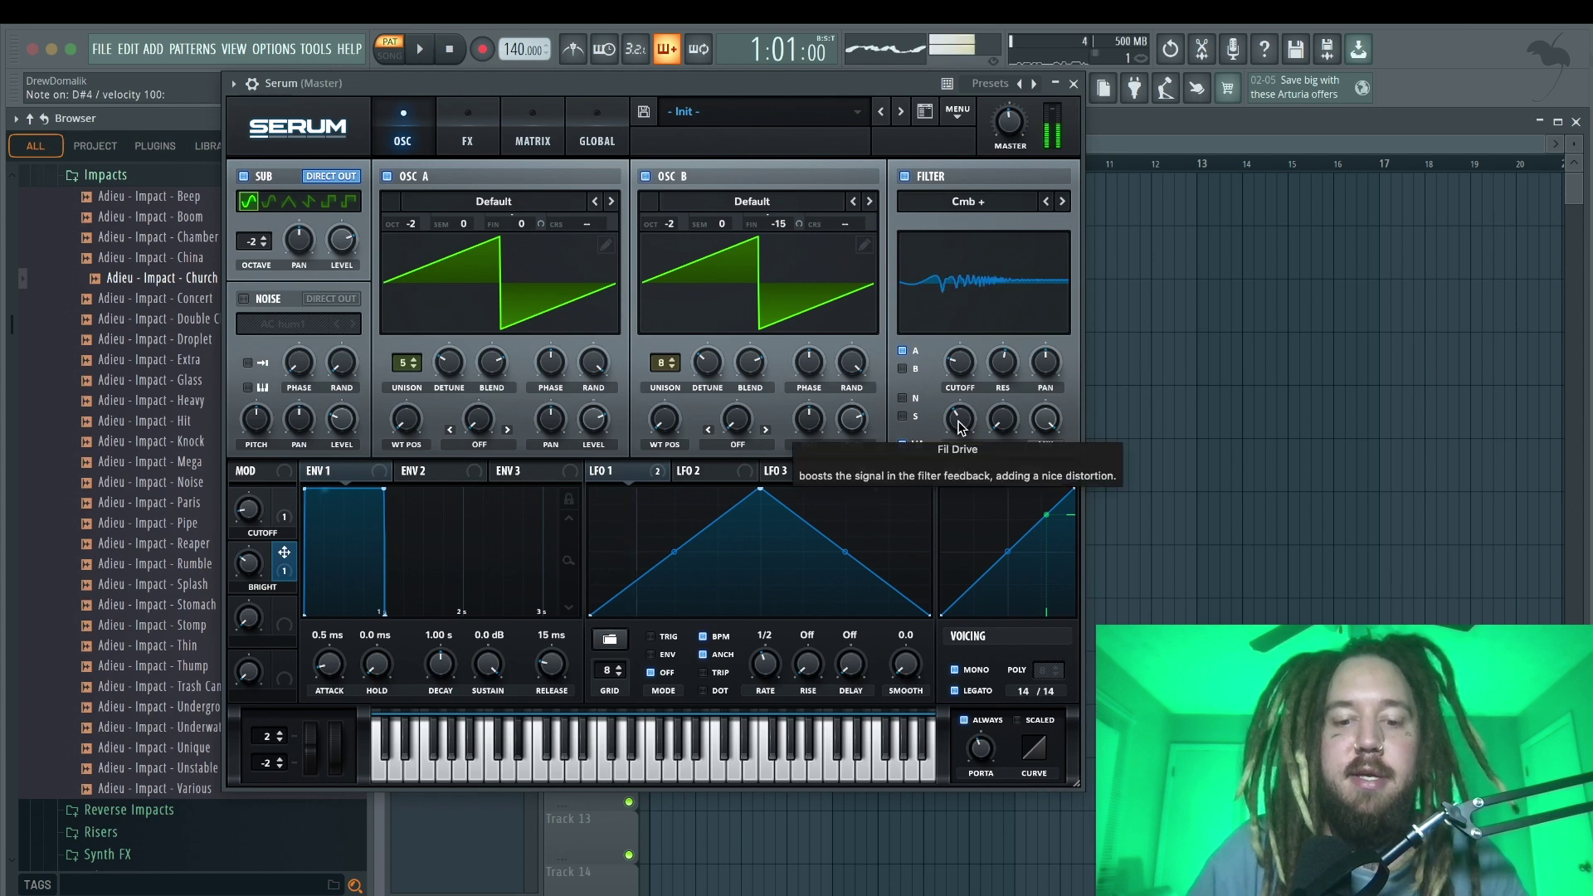
drag(960, 427, 966, 362)
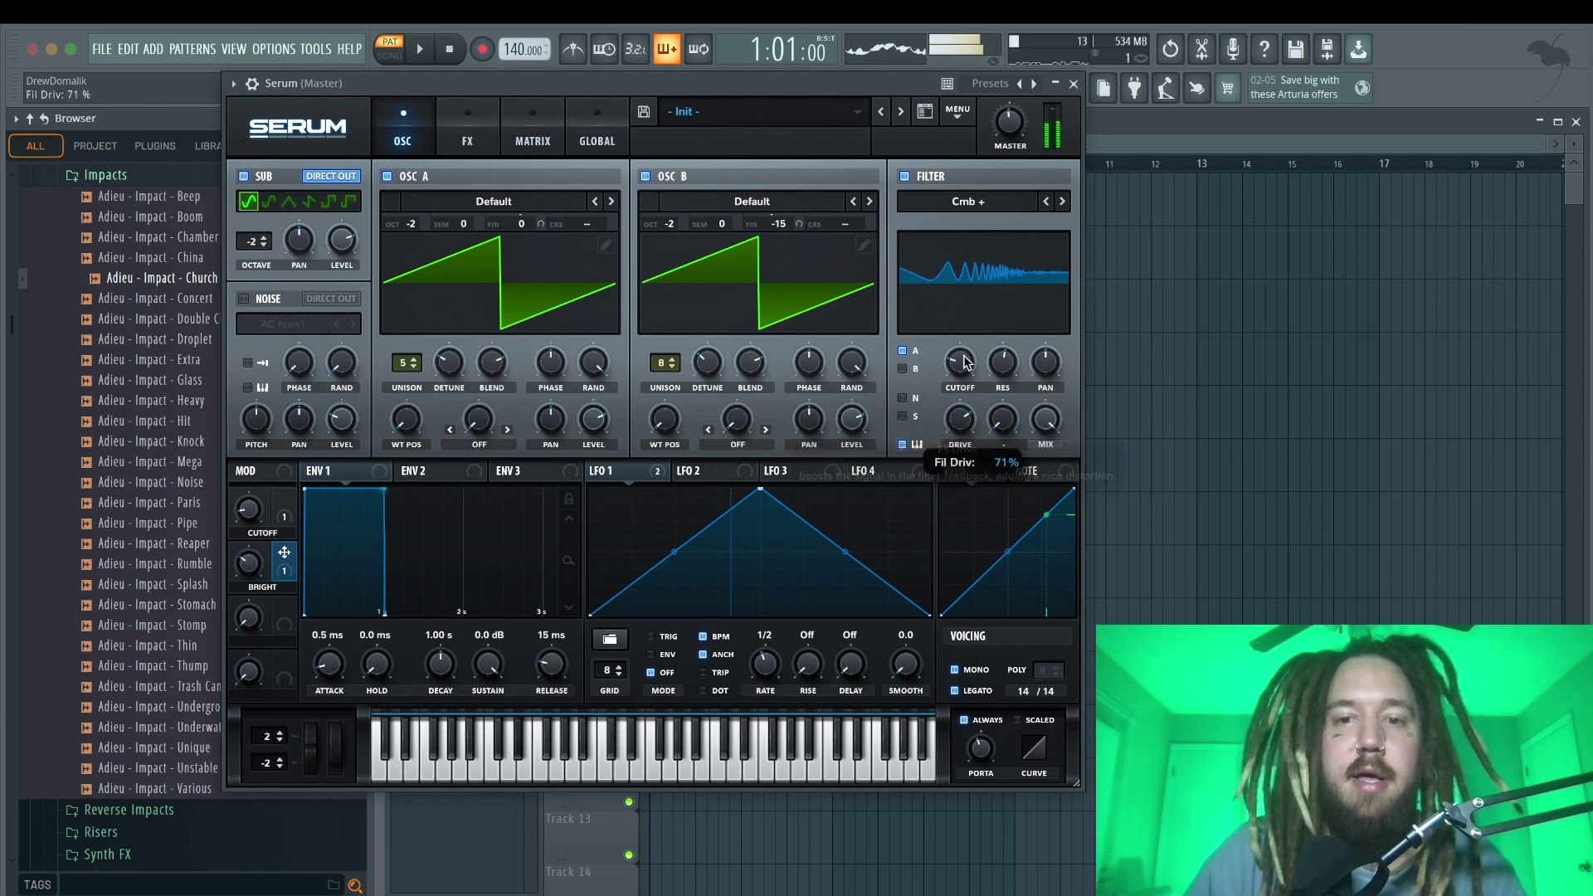
drag(976, 469, 975, 470)
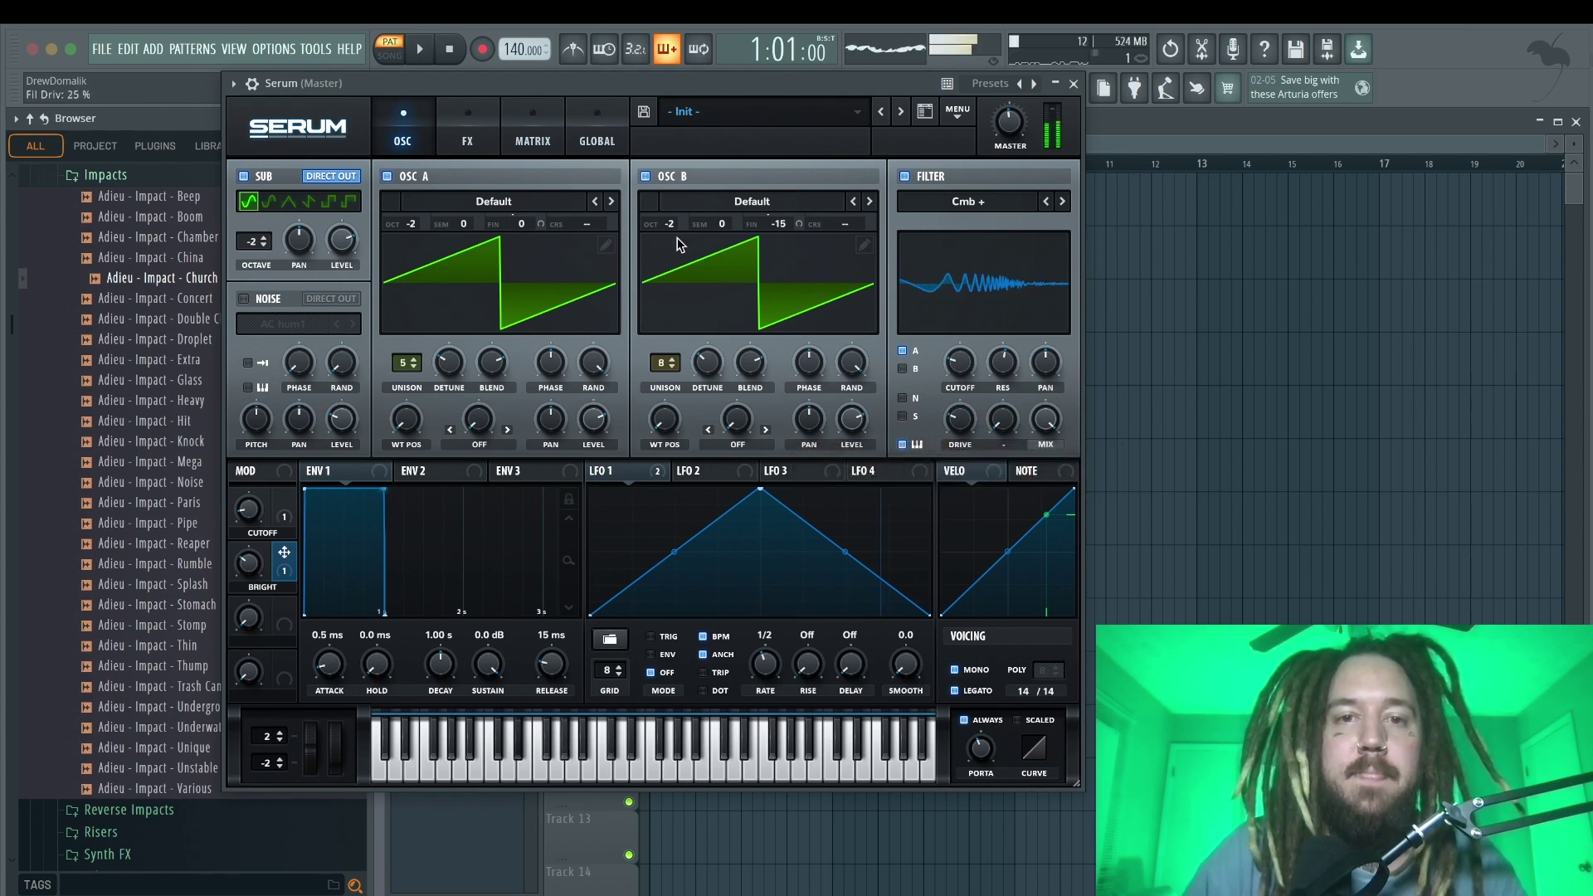
click(470, 137)
Switch Serum's filter to Misc > Allpasses, with cutoff about 1727 Hz and drive 66%
click(403, 133)
click(962, 201)
mouse_move(962, 293)
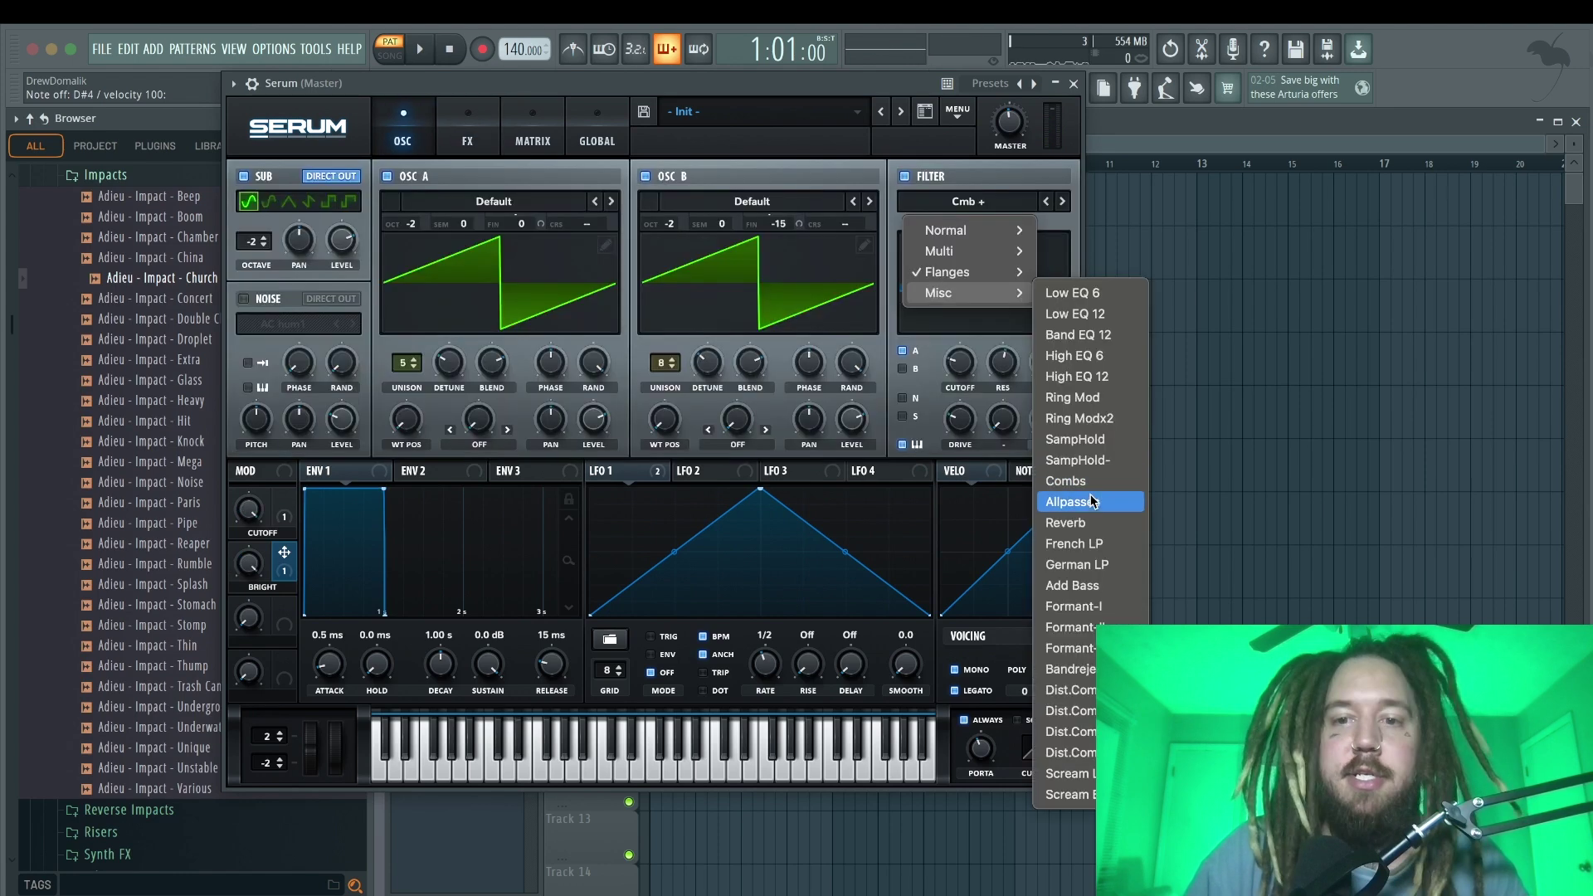
click(1092, 503)
drag(975, 369, 983, 322)
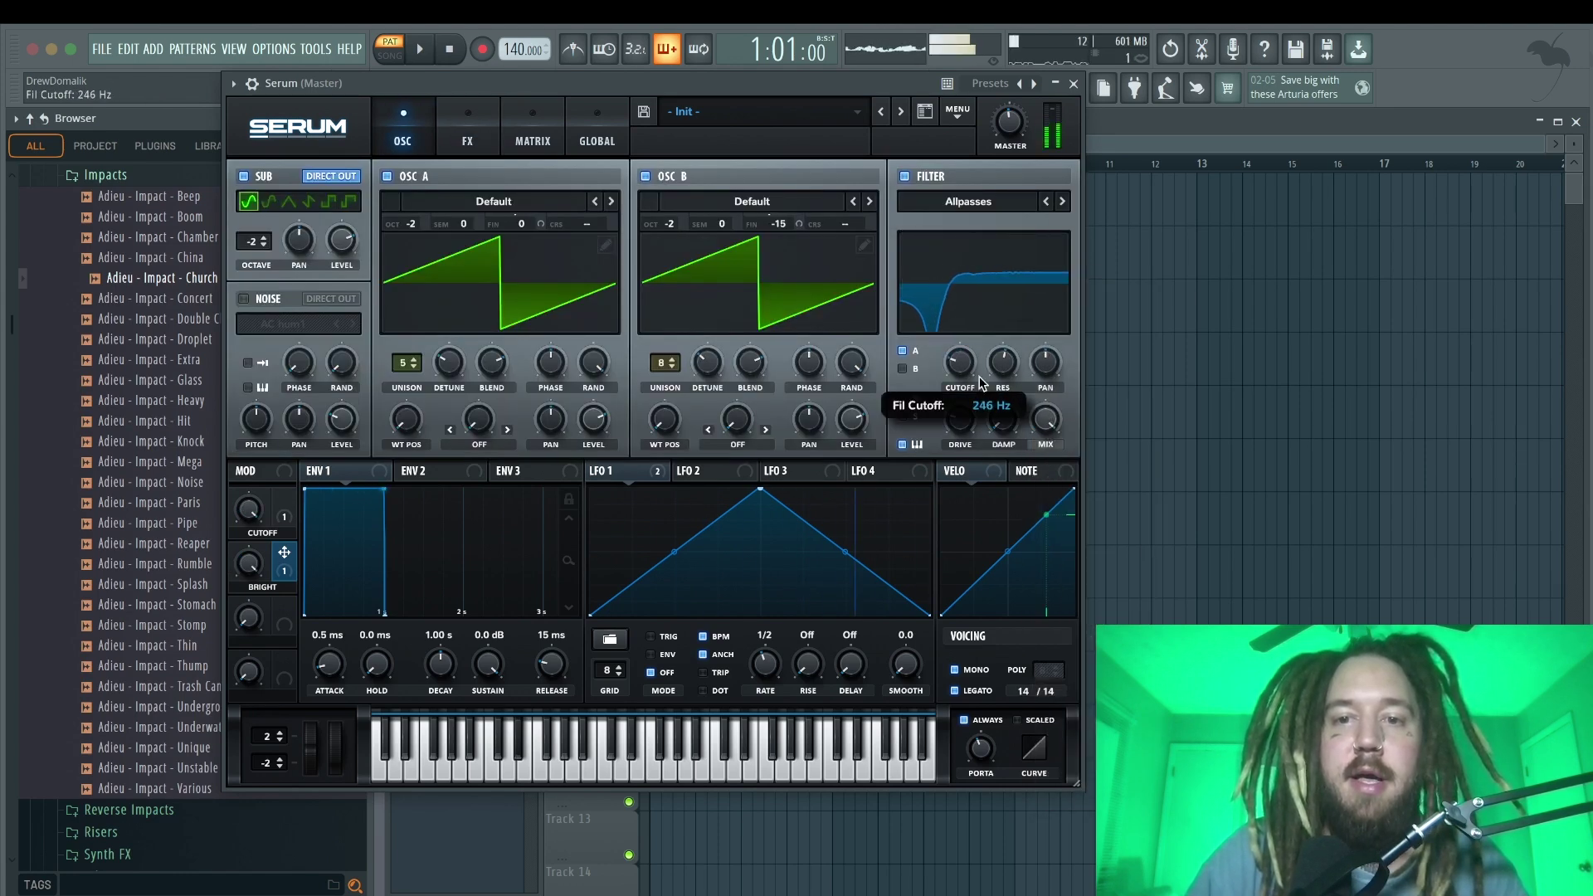
drag(959, 417, 973, 356)
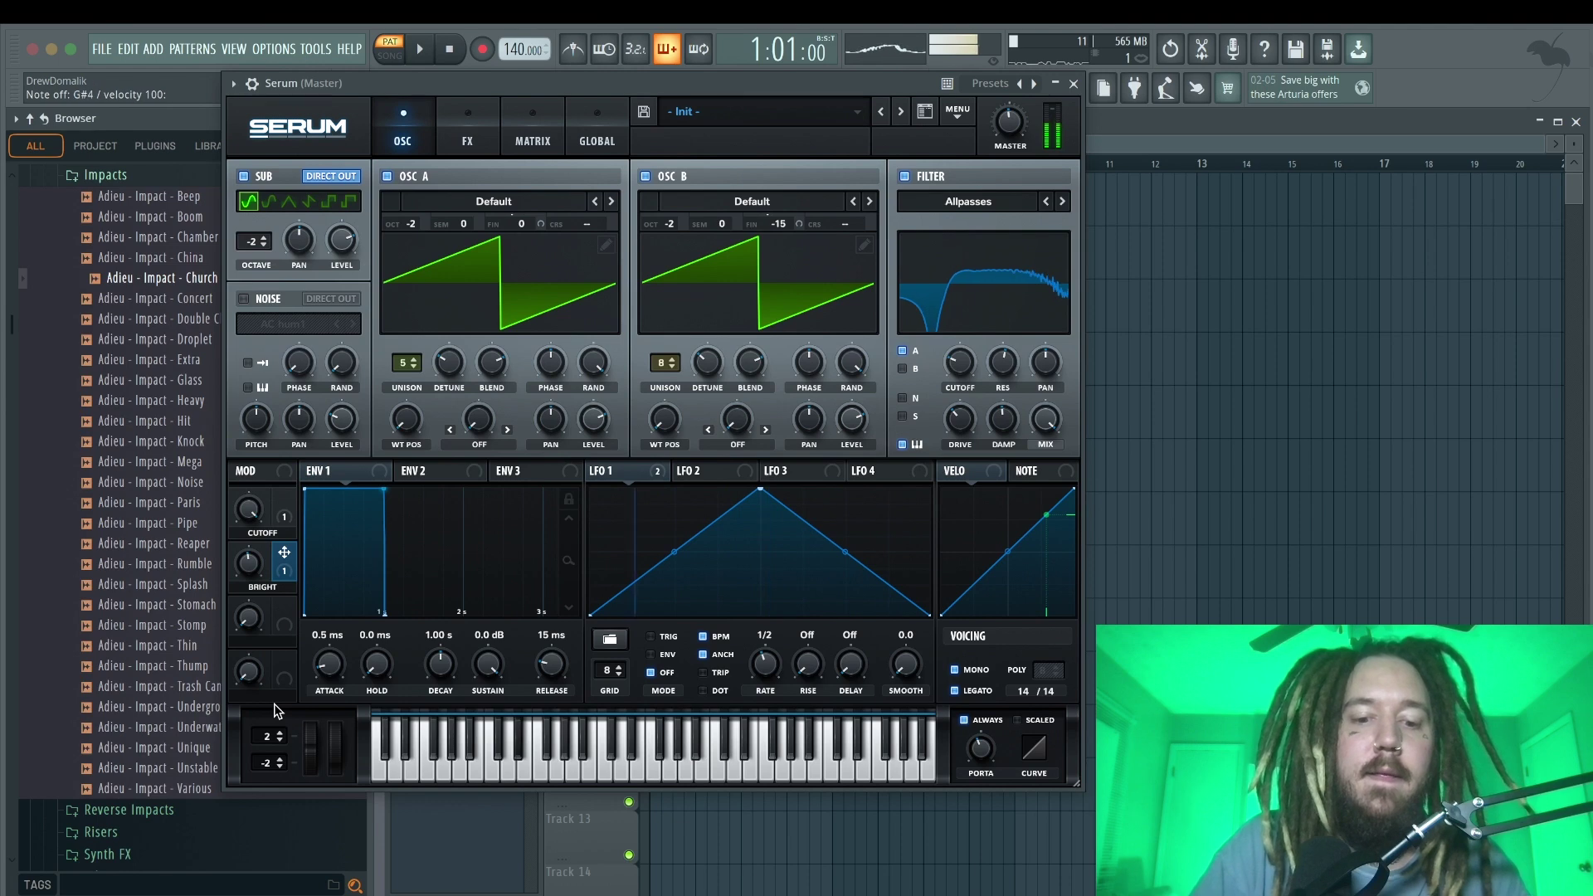
Set the filter type back to Misc > Reverb and close Serum
click(968, 200)
mouse_move(979, 271)
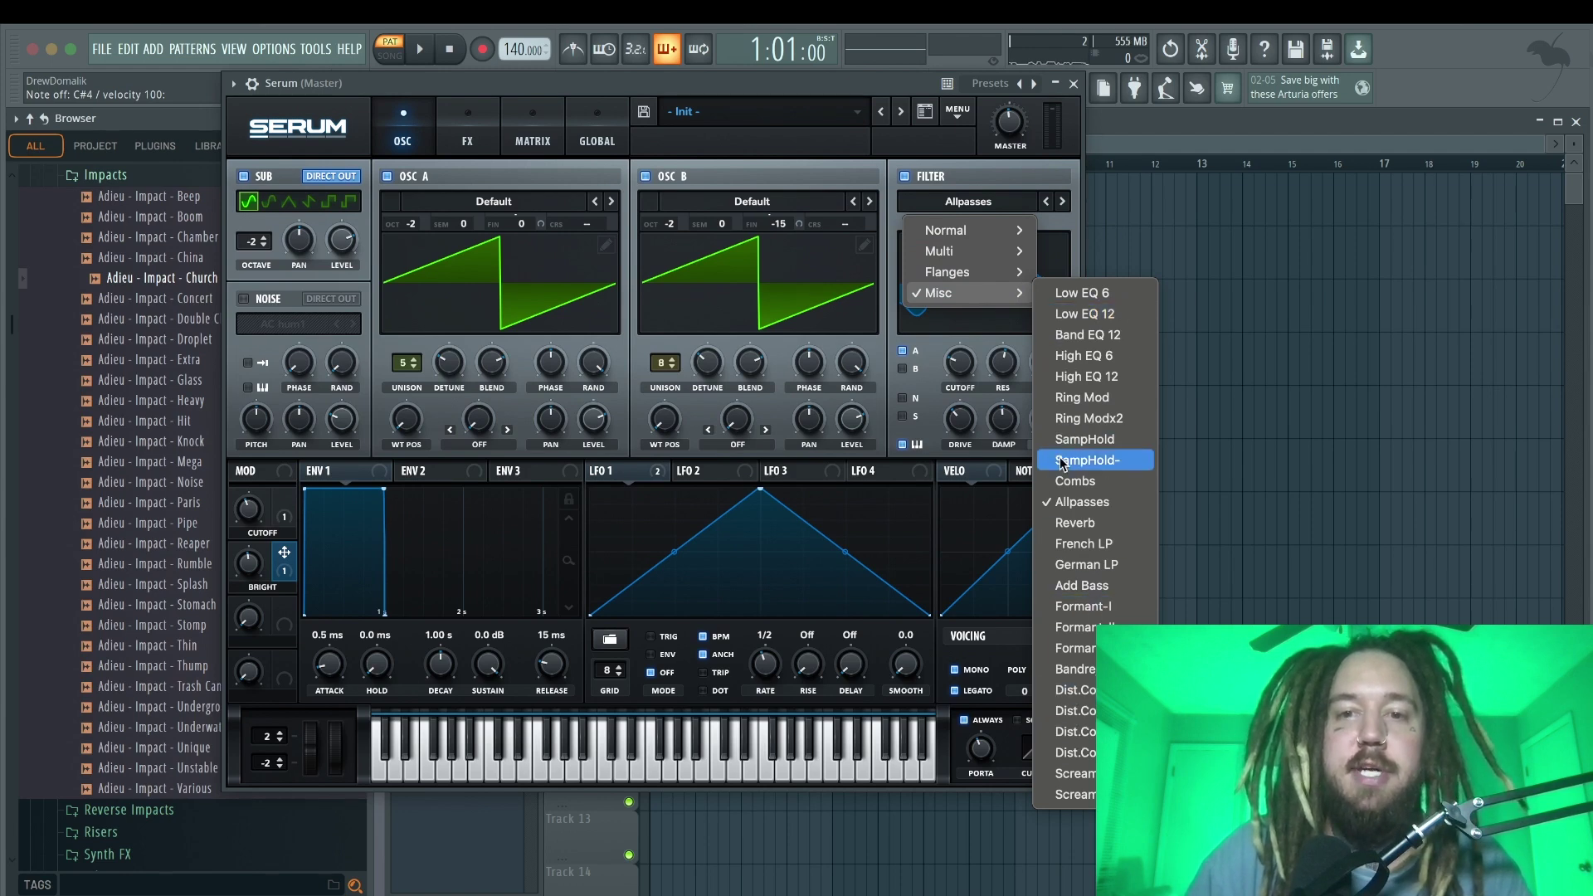
mouse_move(982, 231)
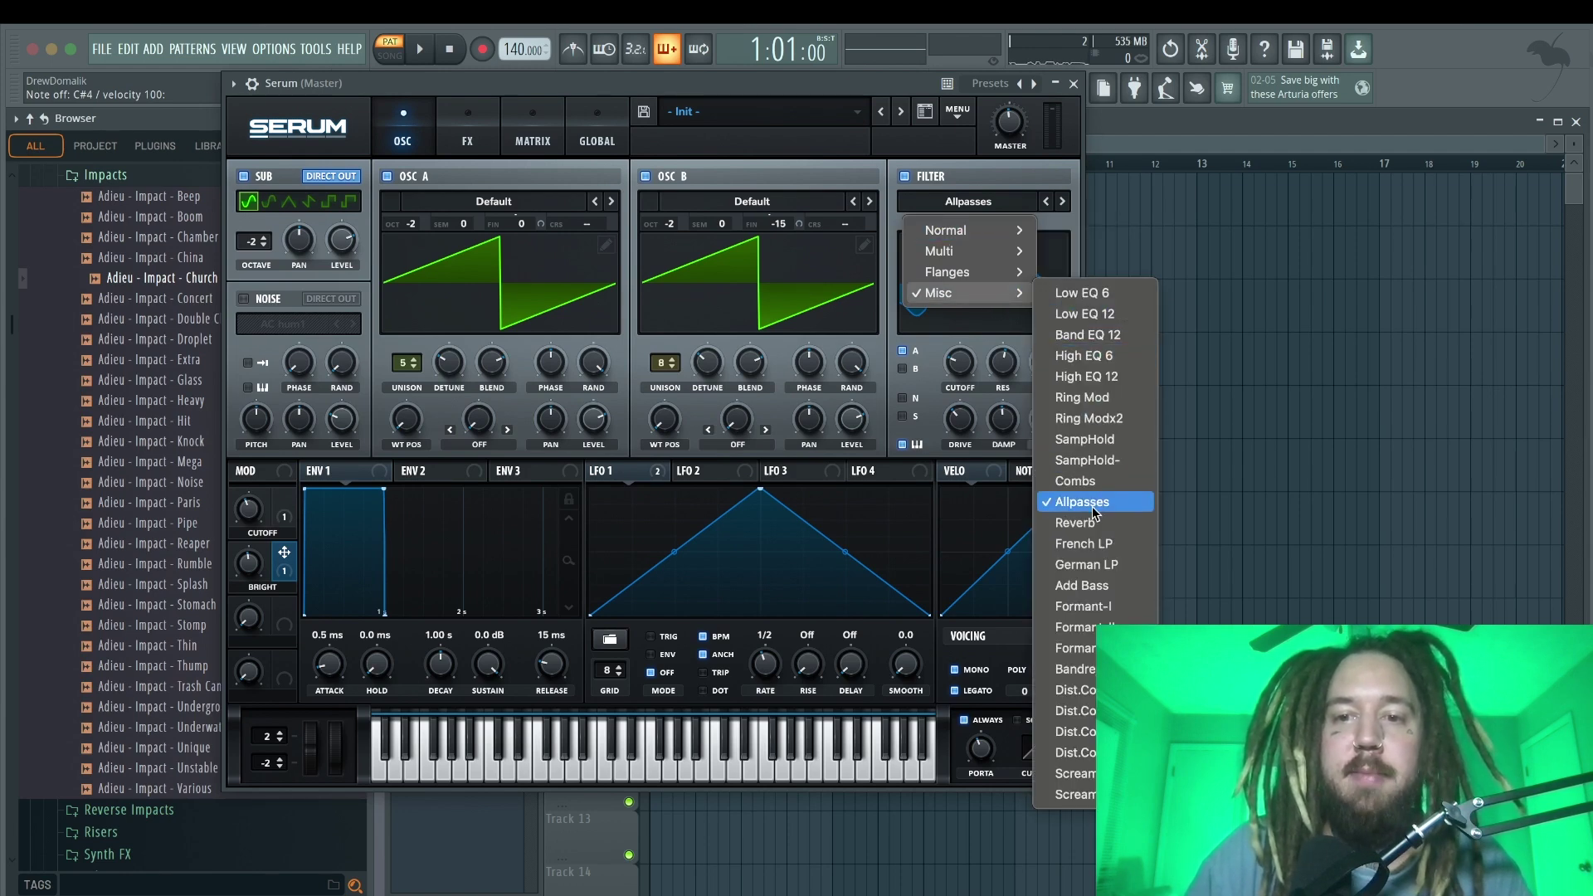
click(1092, 523)
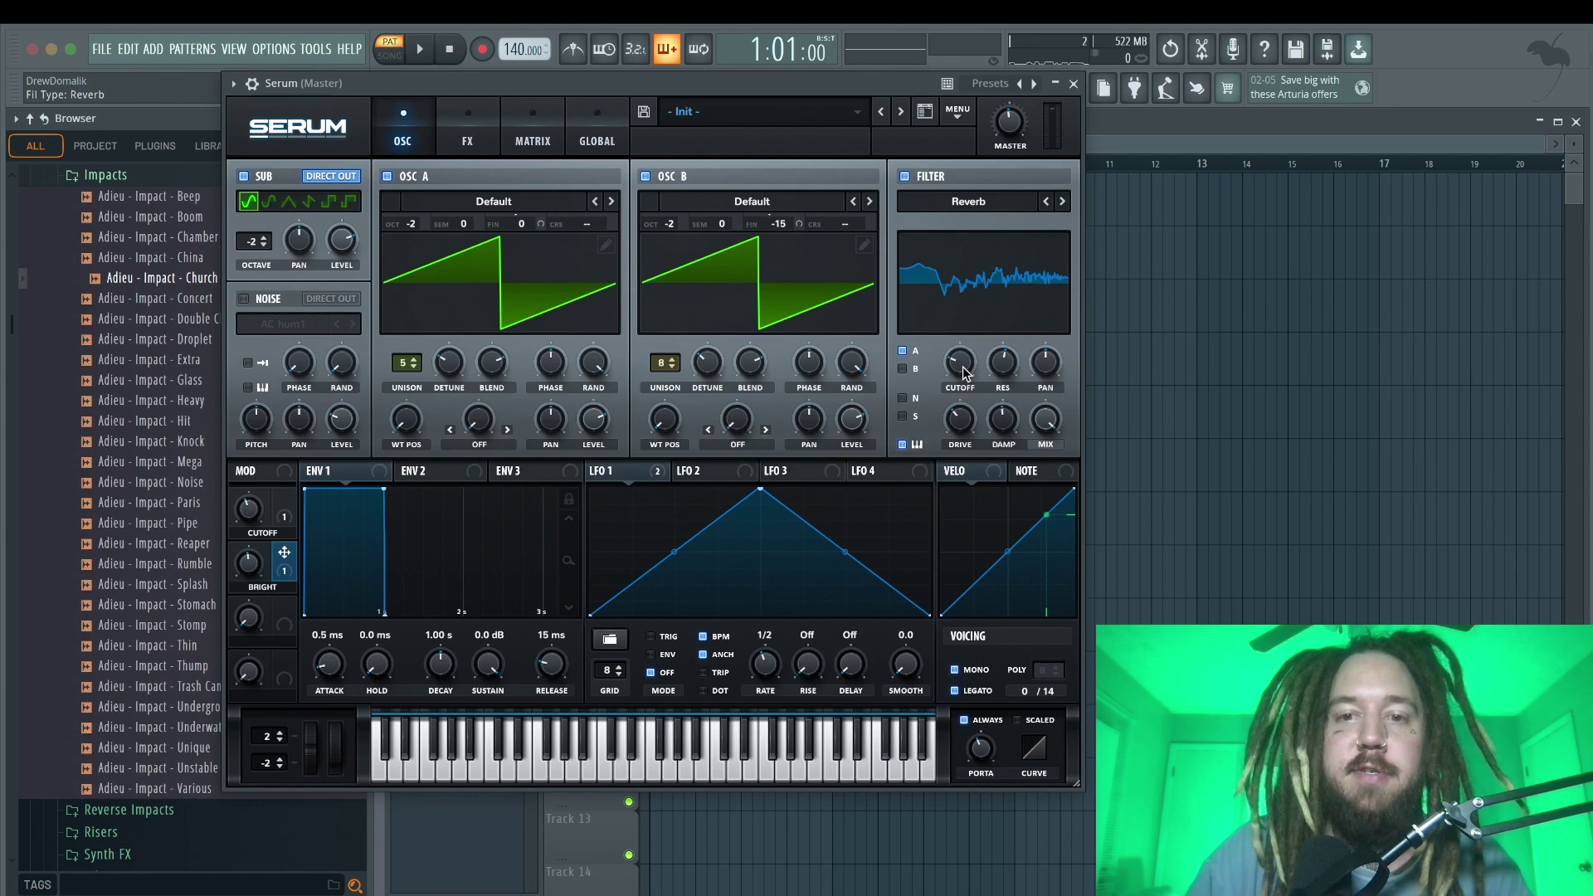
click(1073, 83)
scroll(137, 340, up, 3)
Collapse the Impacts, Essential FX and Kodak Sample Pack folders in the browser
click(137, 339)
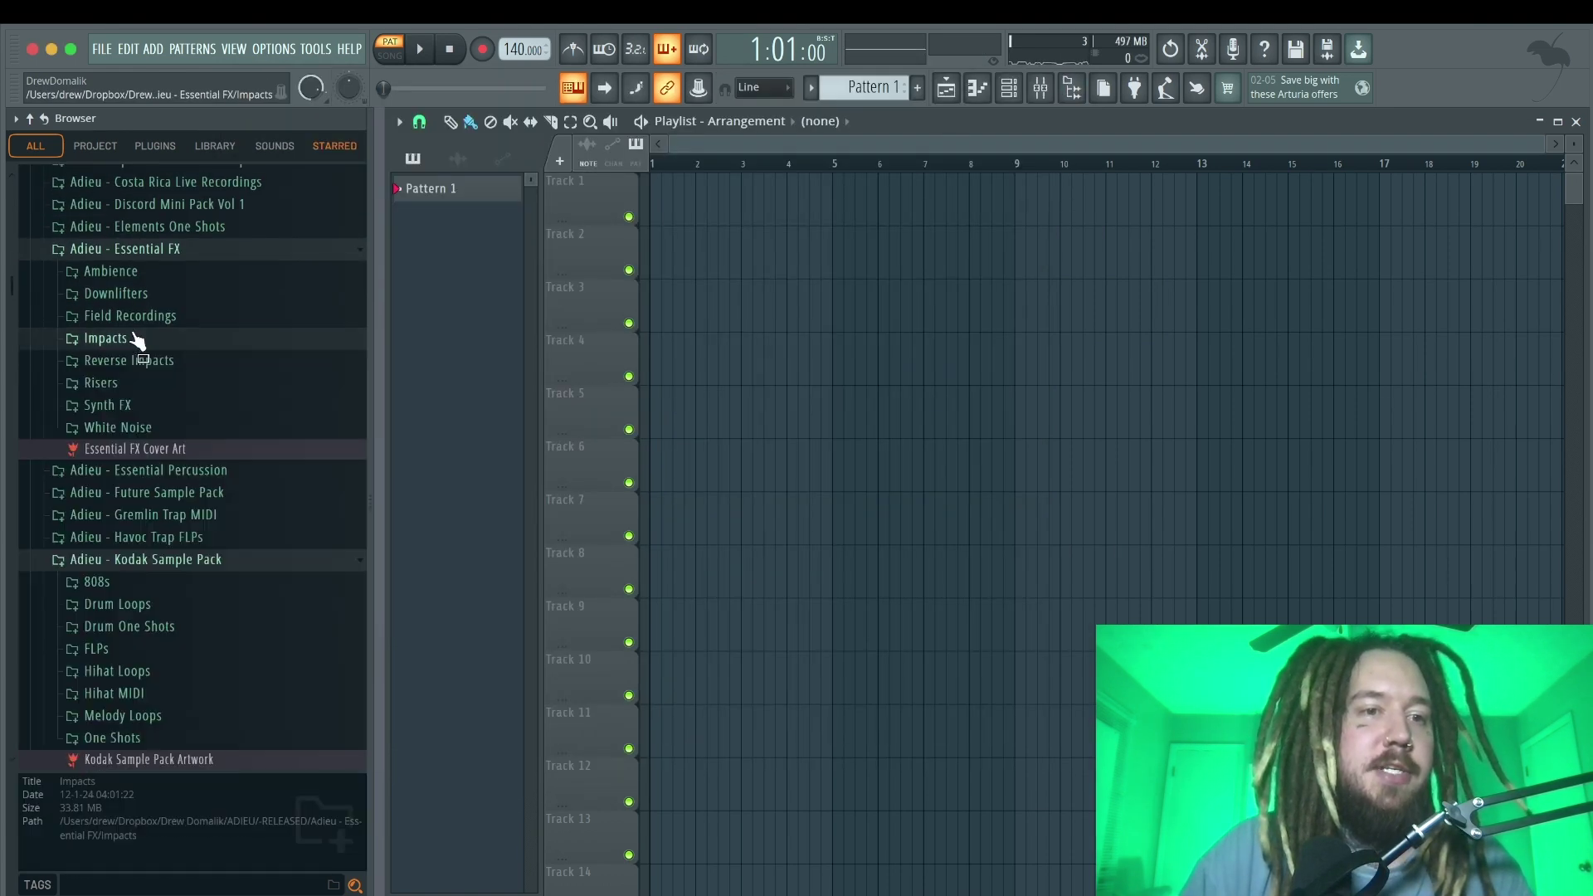
scroll(132, 338, up, 3)
click(157, 490)
scroll(178, 539, down, 2)
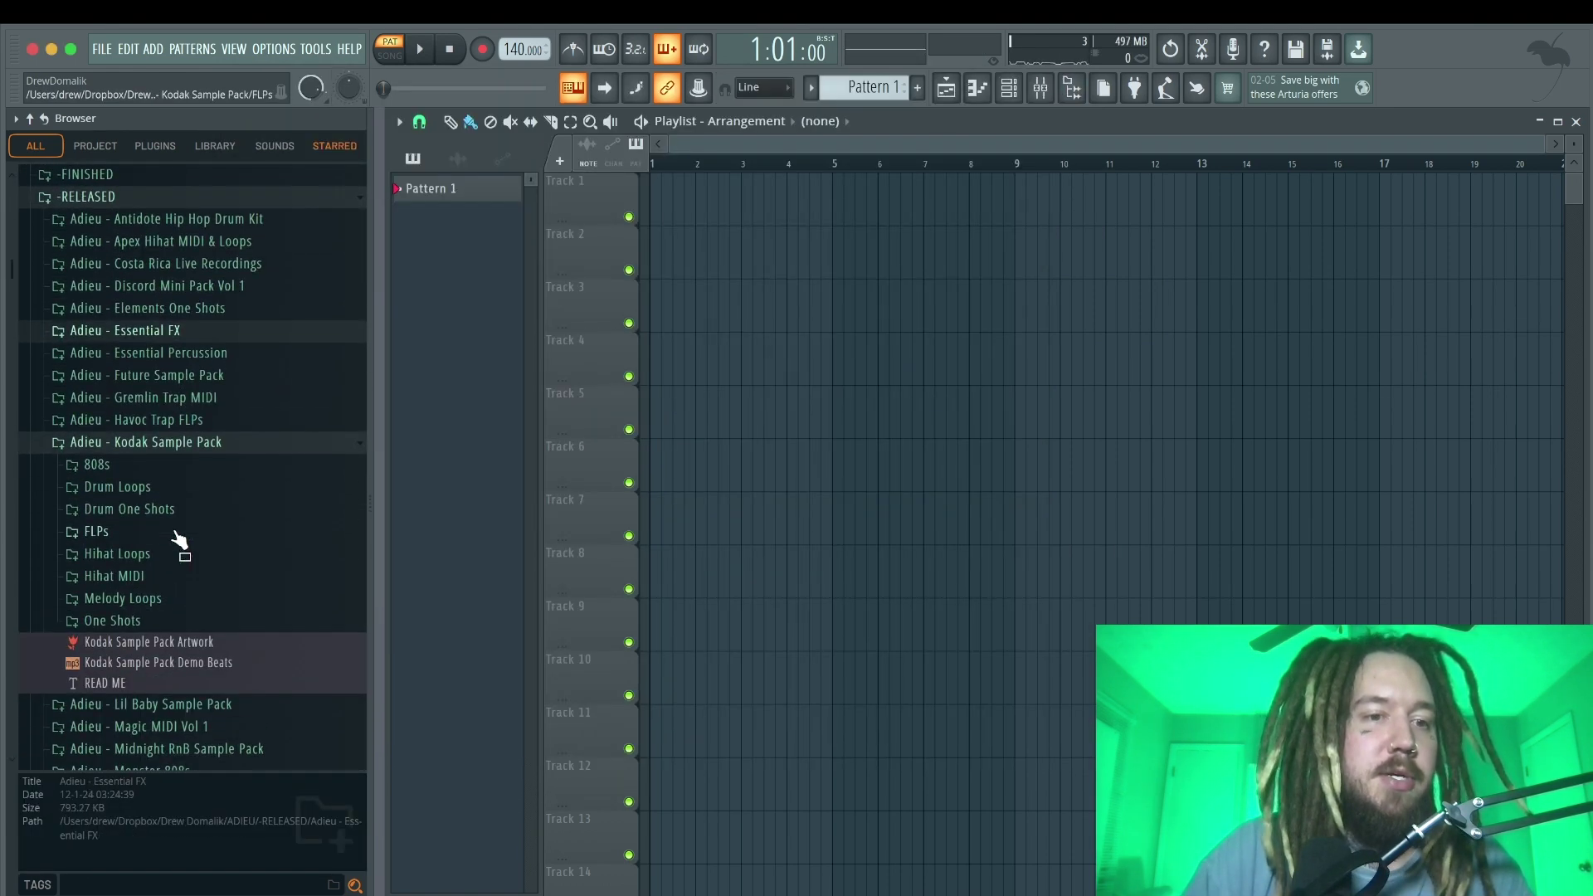
click(149, 446)
scroll(157, 479, down, 3)
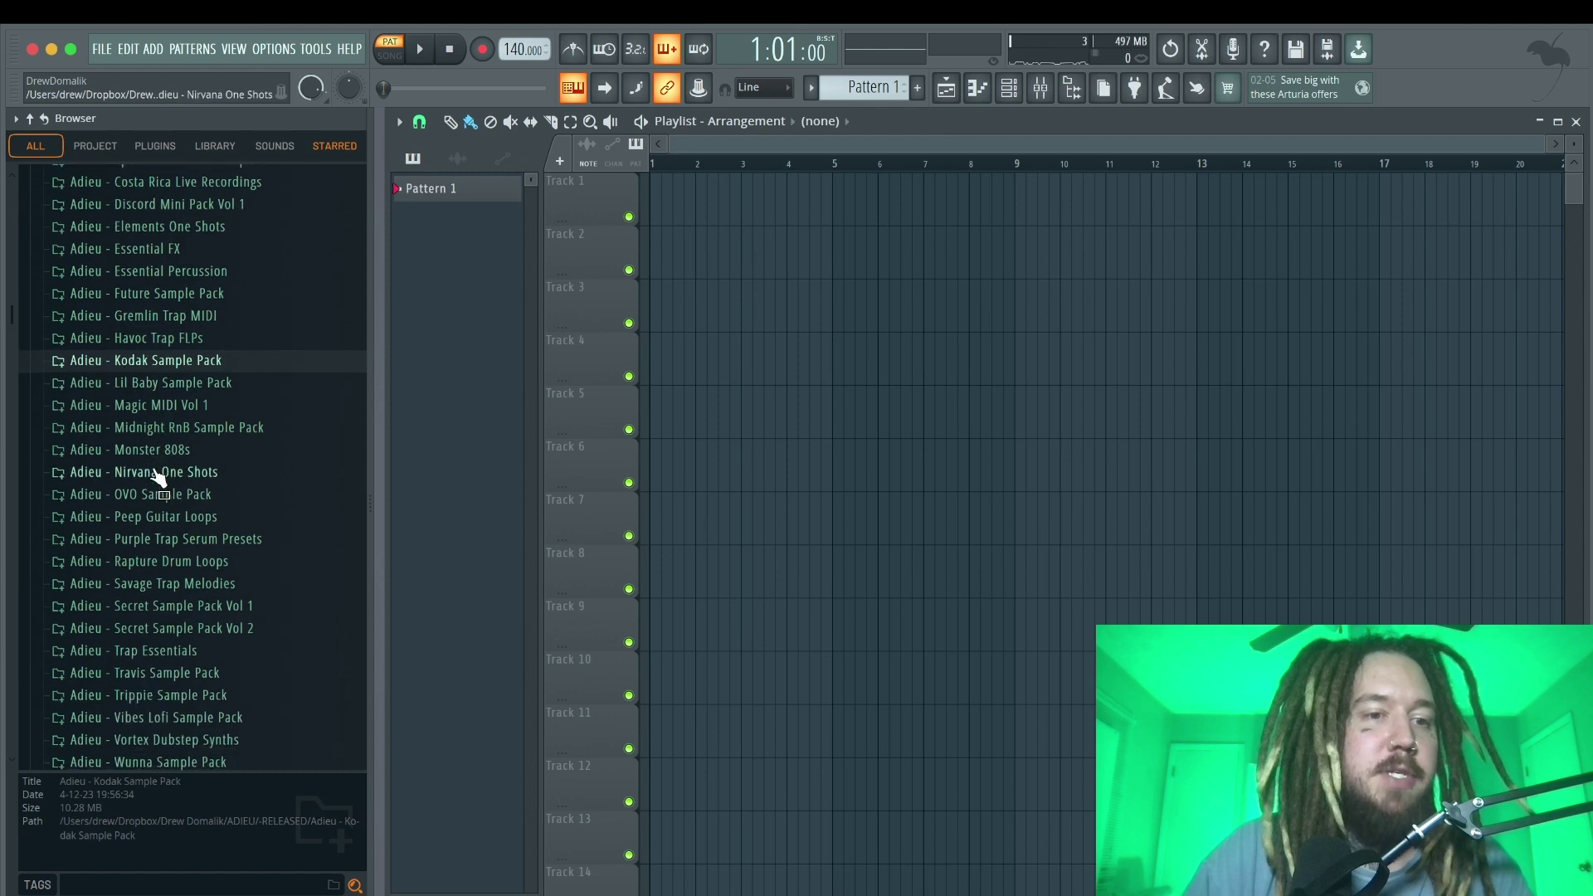
Expand OVO Sample Pack > Melody Loops and preview the Dark Lane loop stem
click(160, 490)
scroll(161, 496, down, 4)
click(166, 466)
scroll(183, 468, down, 4)
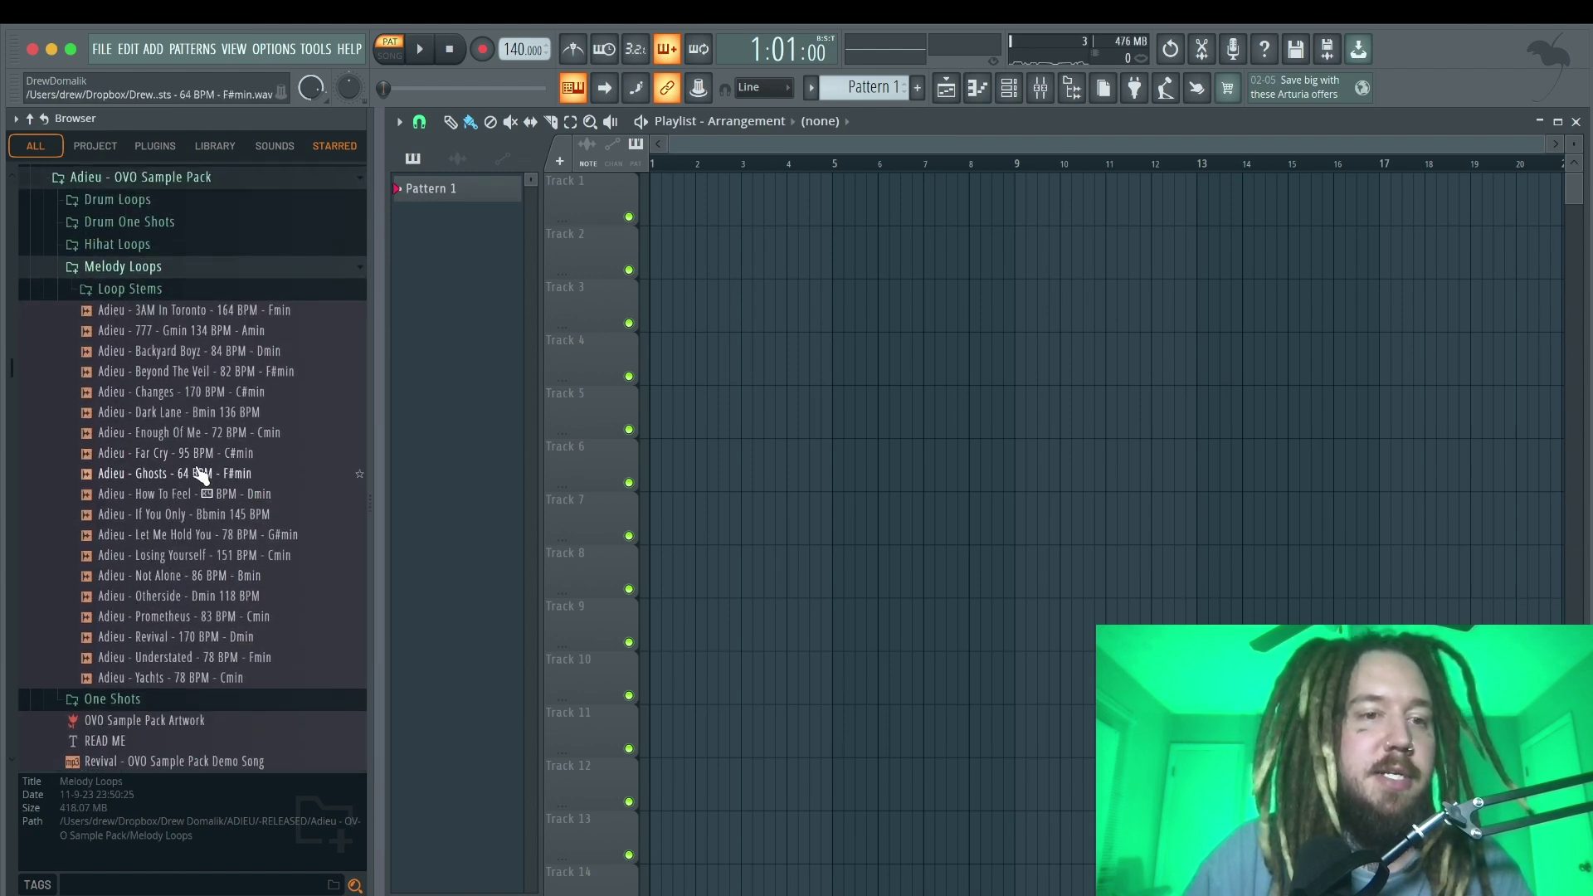
click(184, 417)
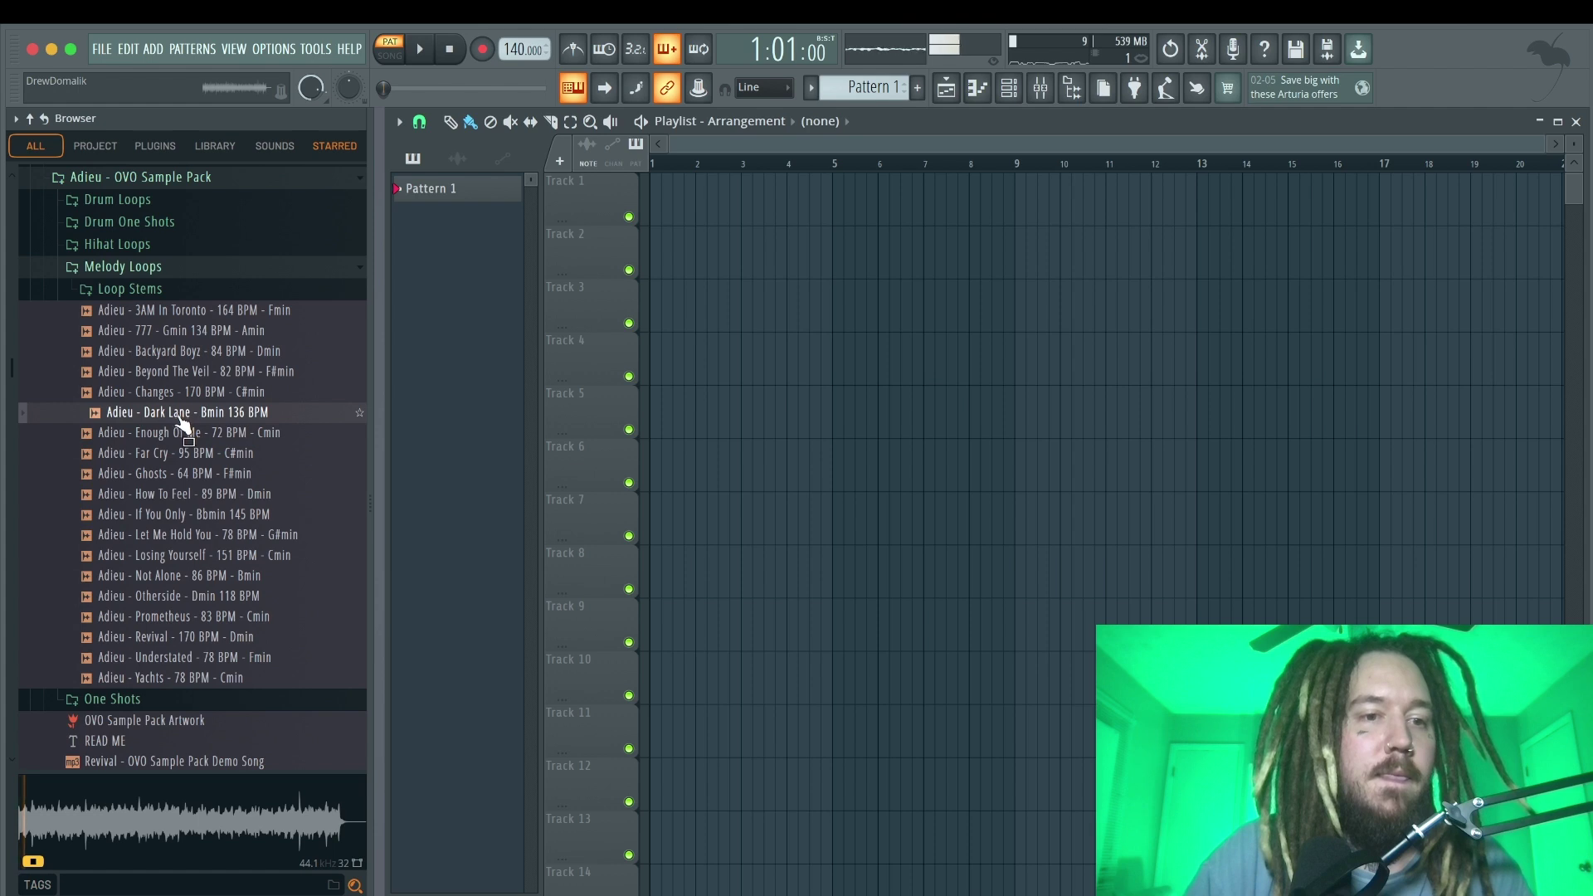
Expand Loop Stems > Dark Lane and bring up the Serum channel's options menu
click(163, 299)
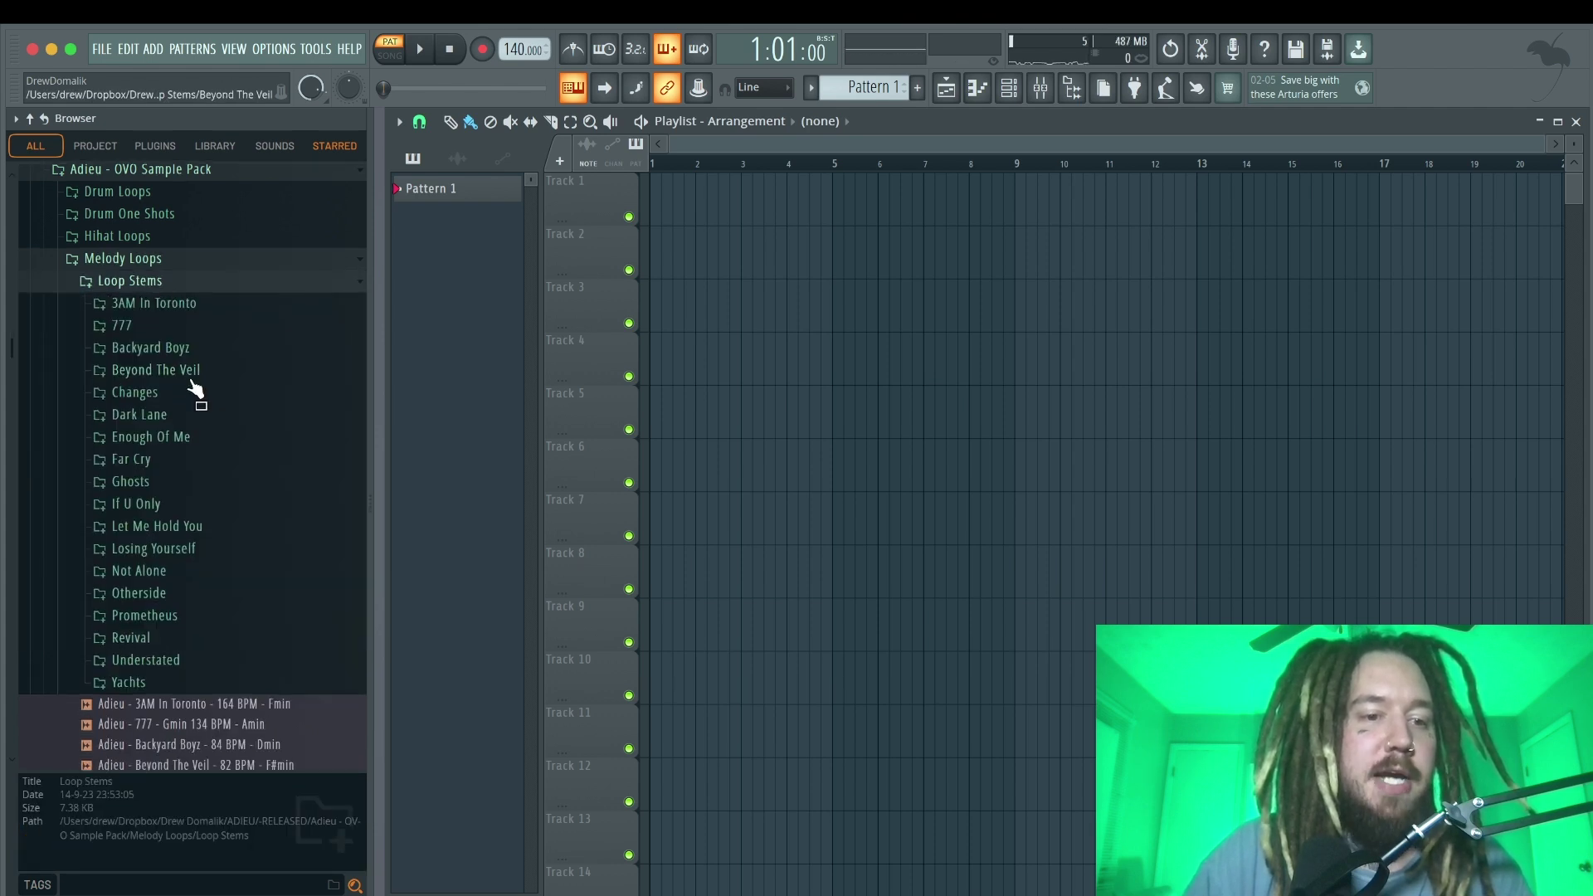
scroll(195, 391, down, 5)
click(192, 507)
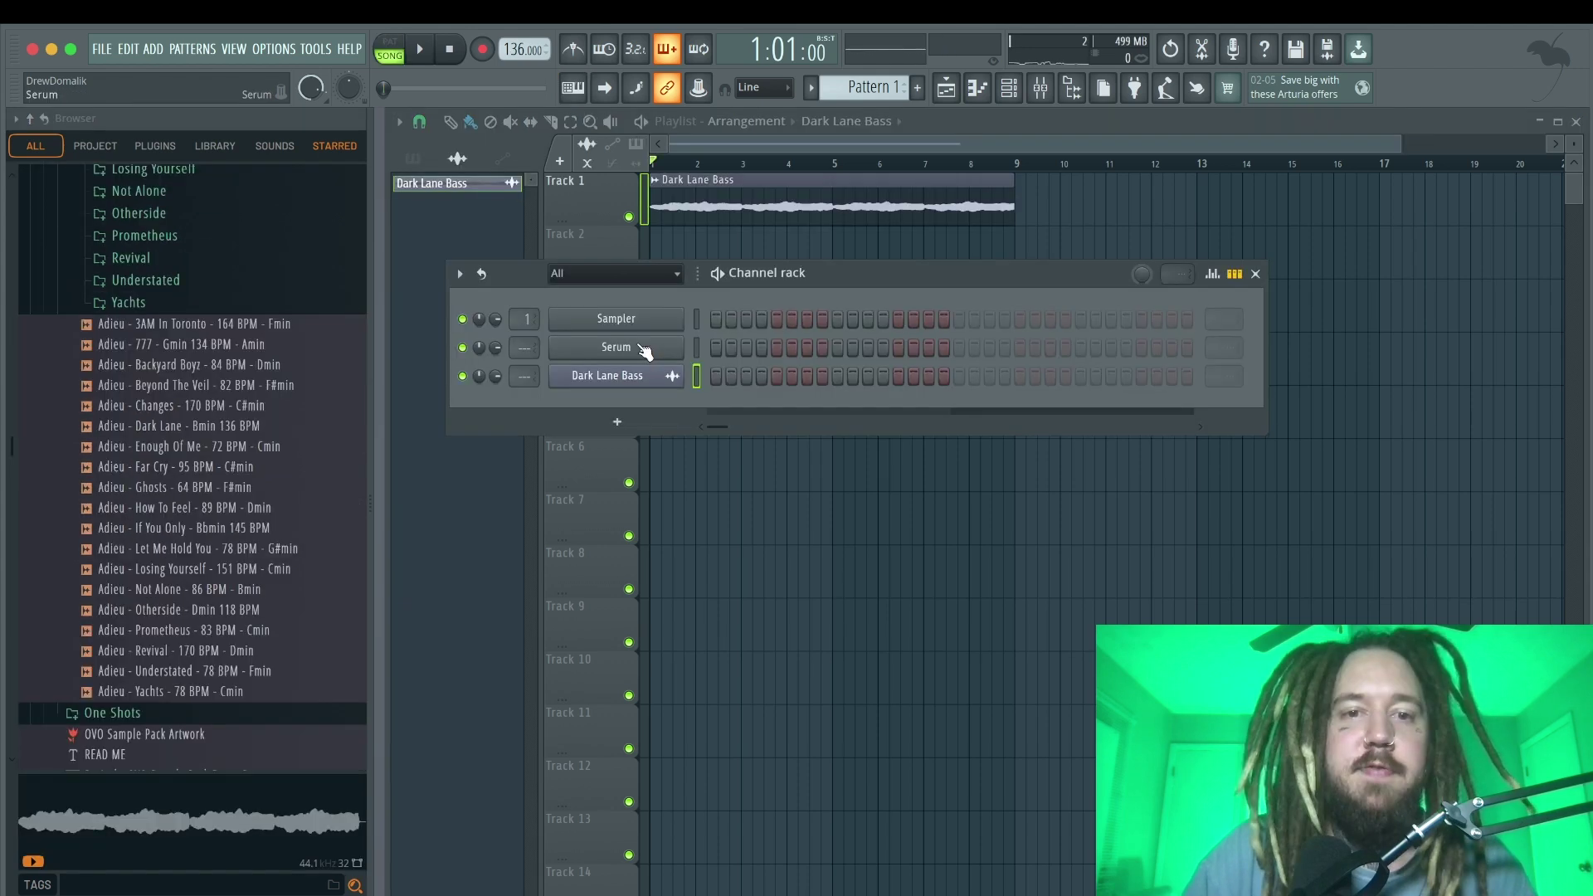
right_click(647, 348)
Open Serum's piano roll as a floating window moved down over the playlist
click(721, 346)
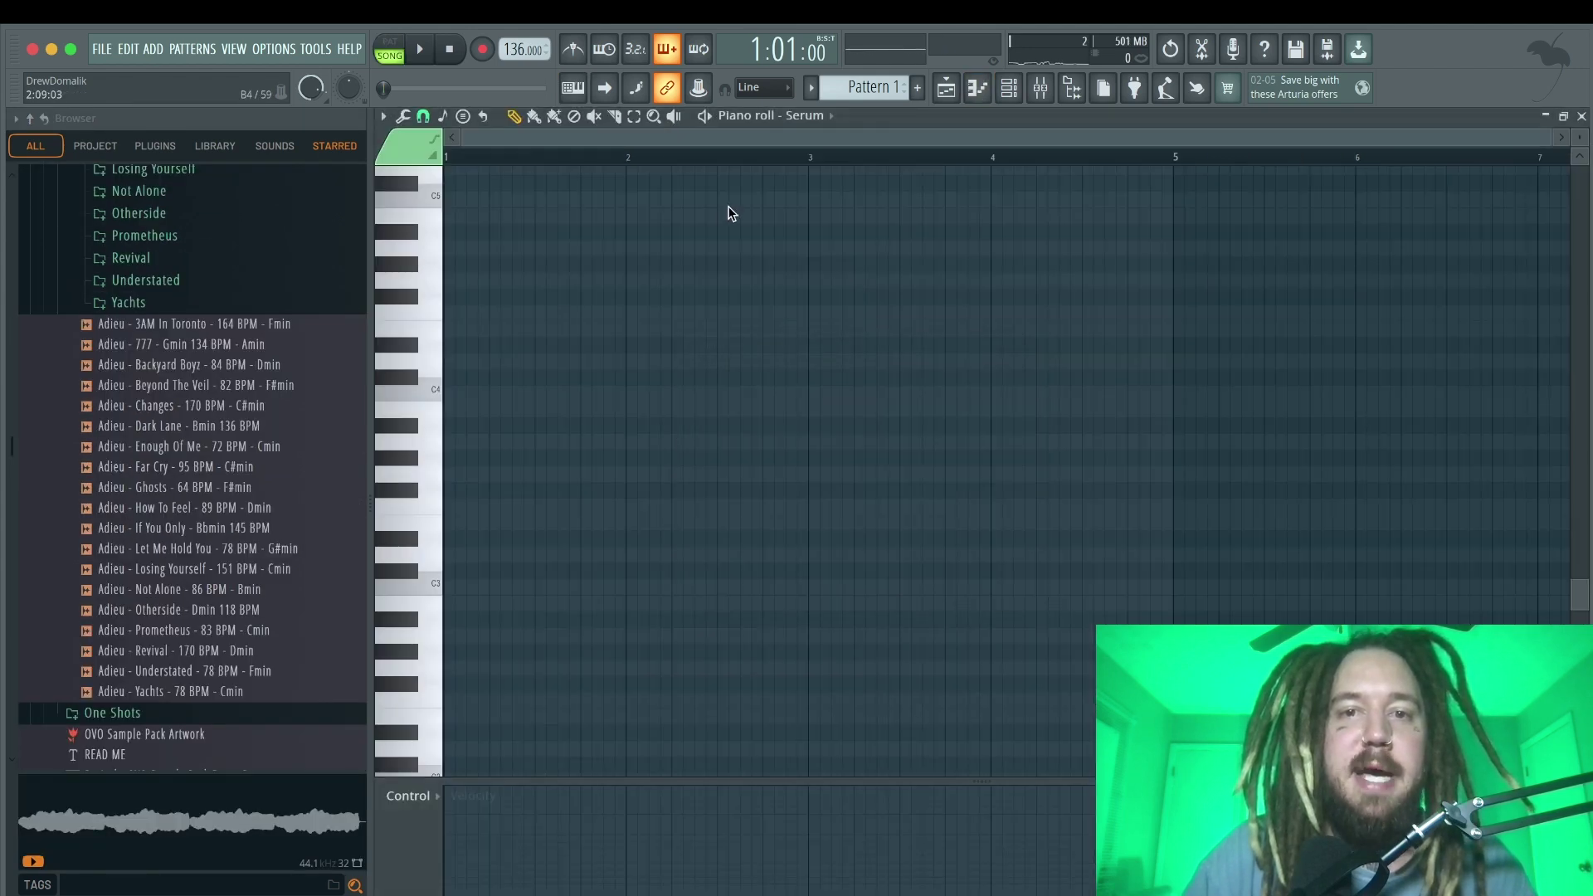
double_click(1291, 119)
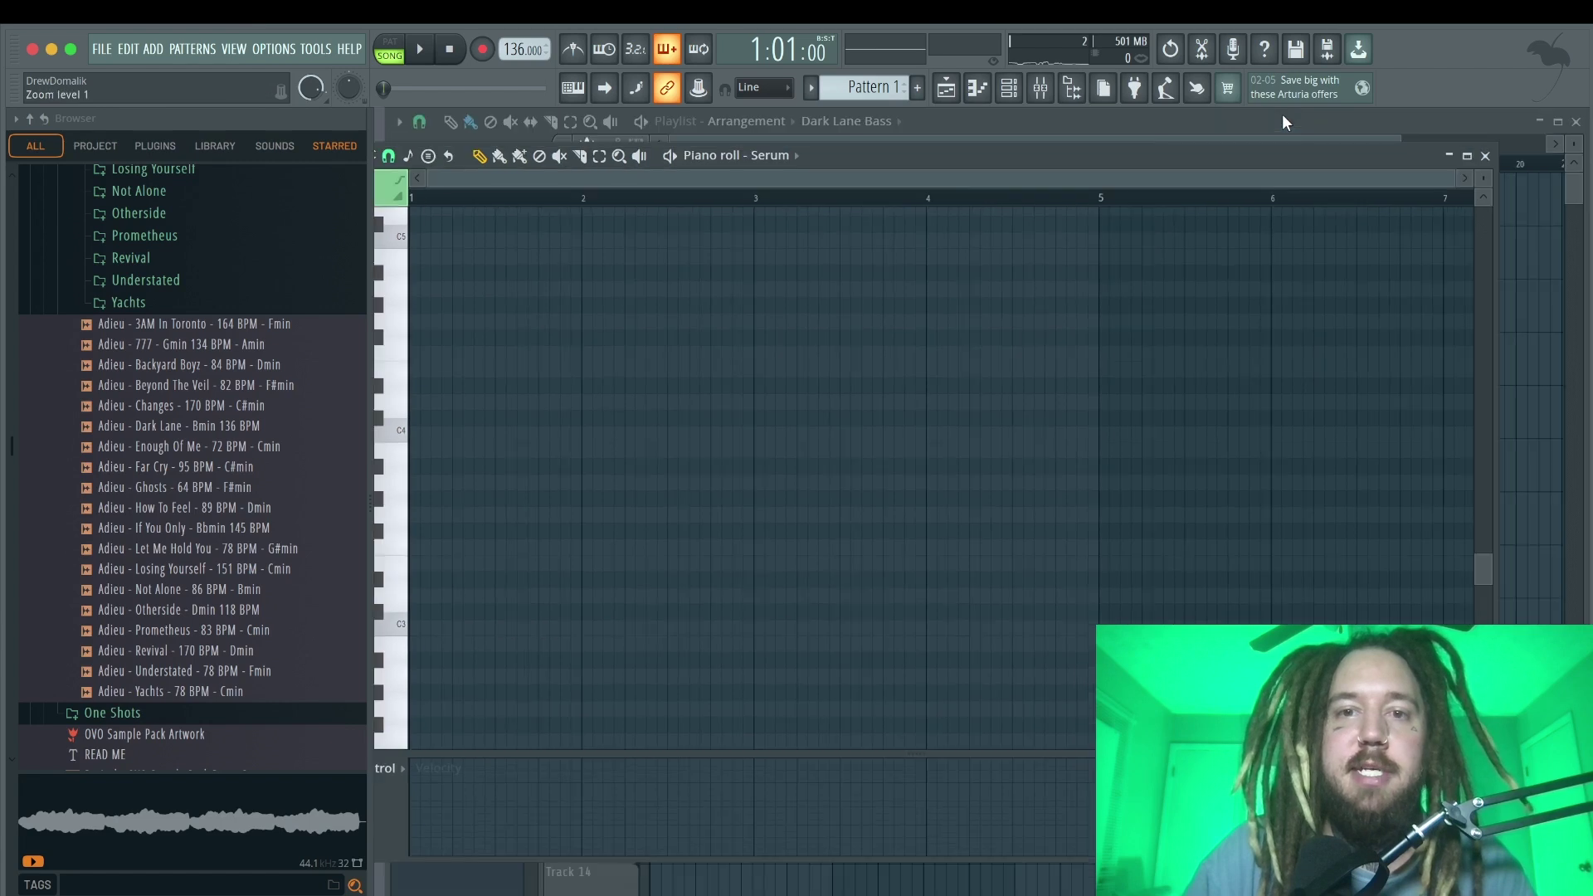
drag(1071, 151, 1139, 241)
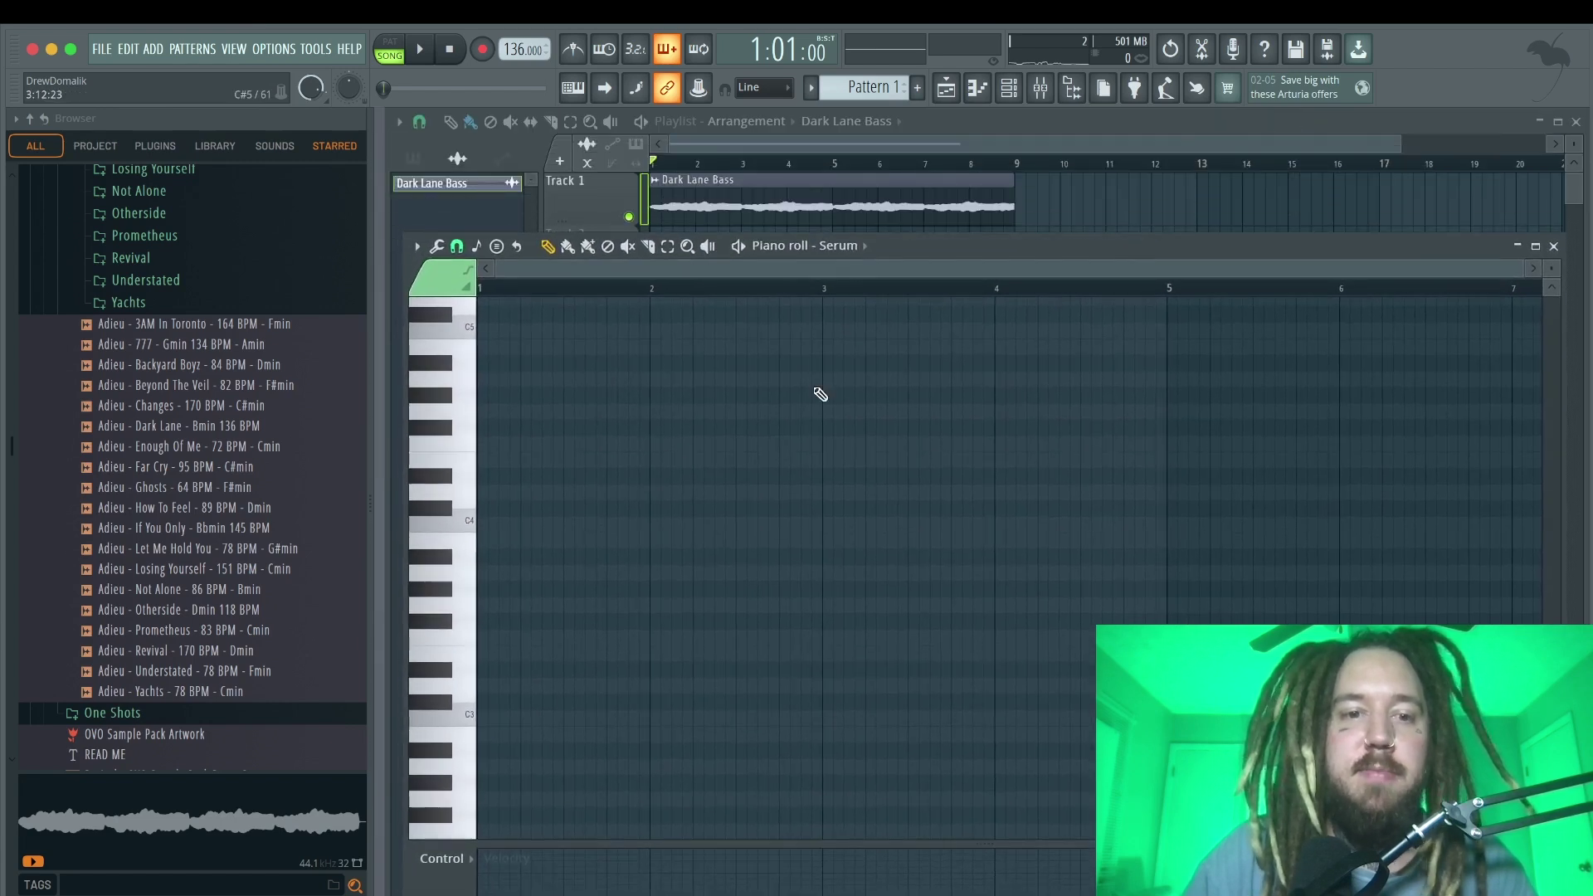
Draw a long E4 at bar 1, a G4 at bar 3 and an E4 at bar 5
click(496, 463)
key(space)
drag(508, 462, 821, 462)
click(852, 396)
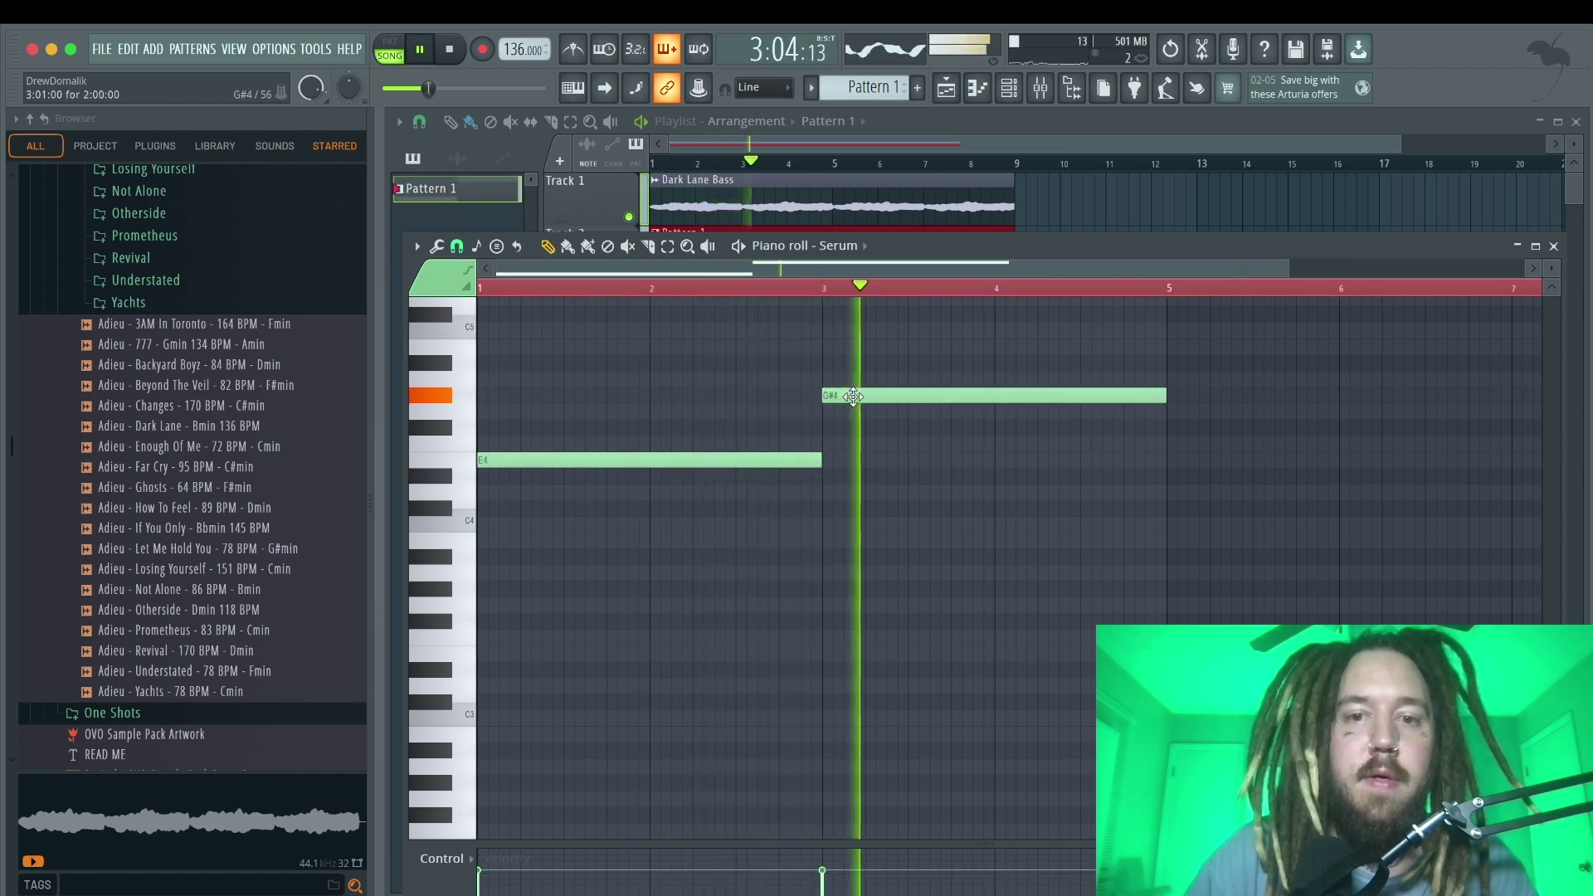
drag(852, 395, 853, 413)
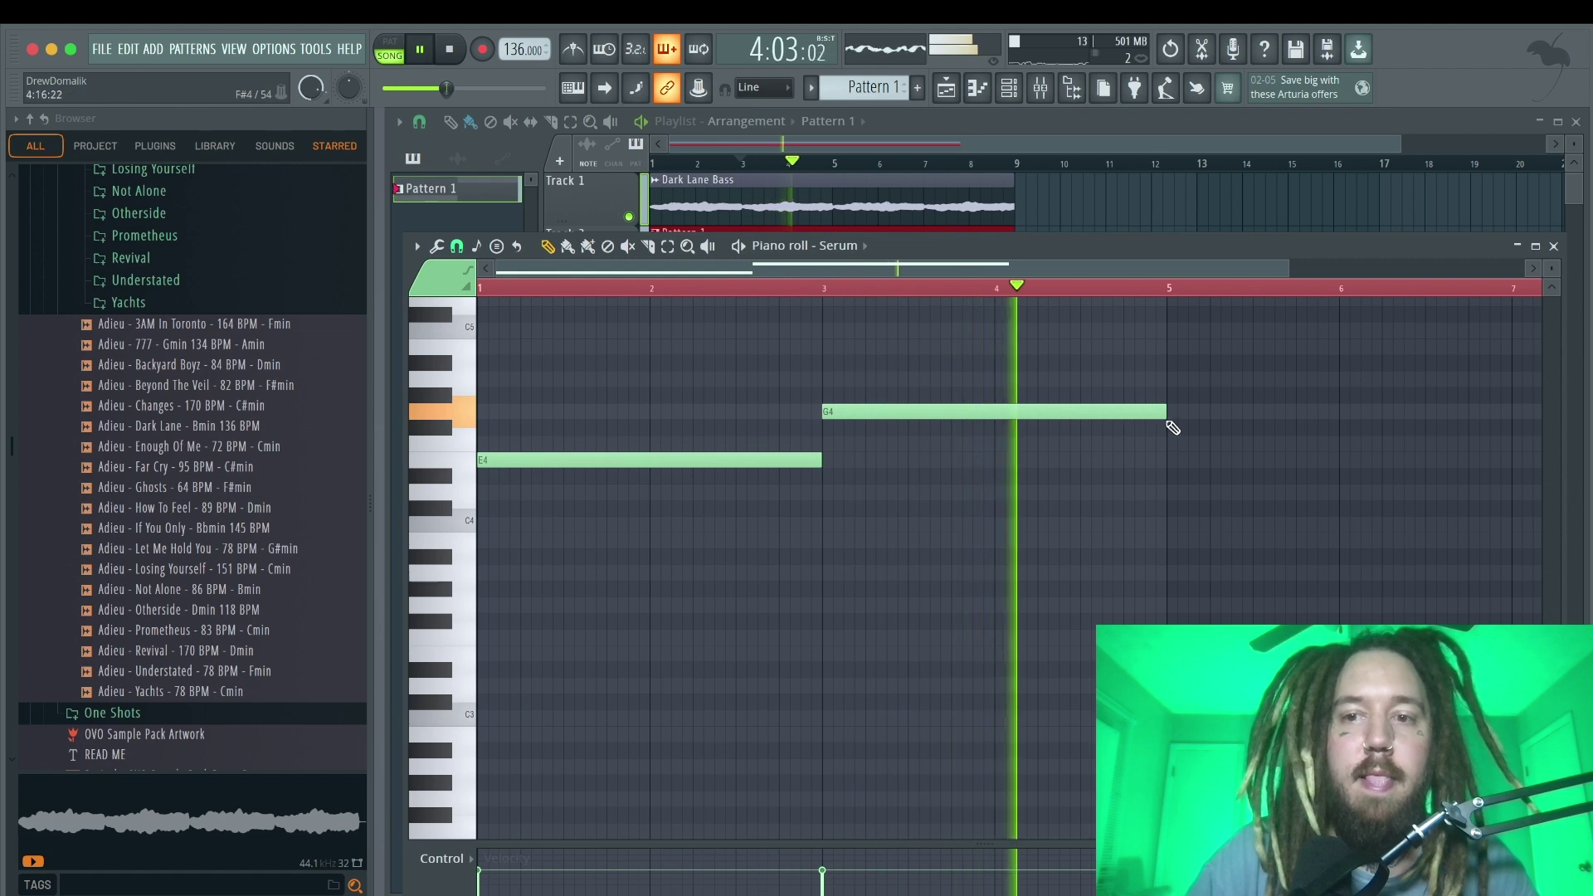
click(1168, 462)
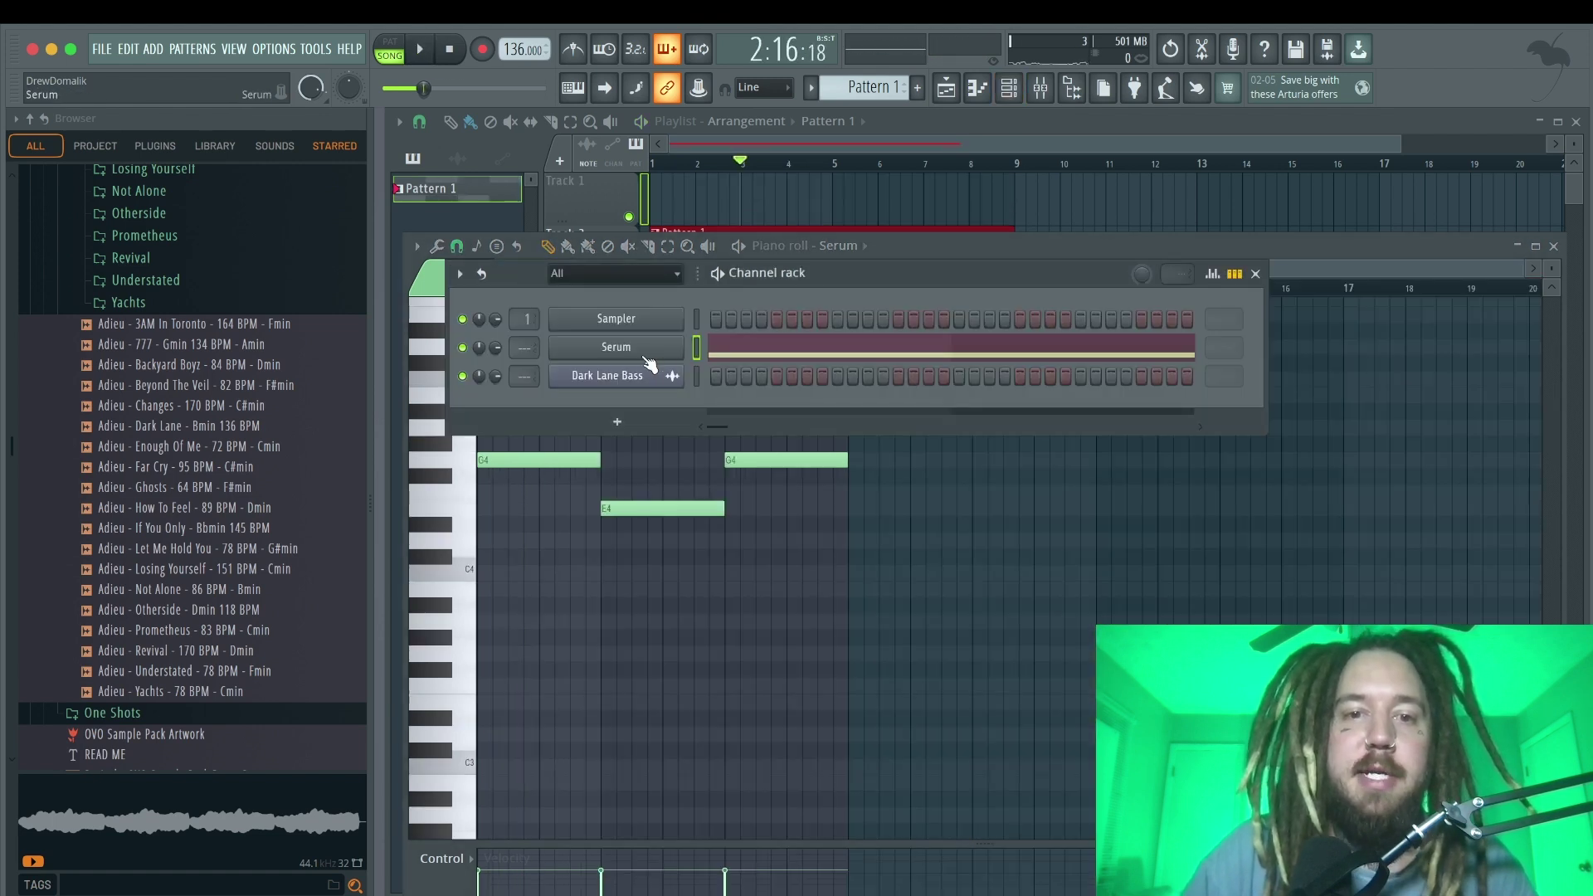
click(649, 364)
Lower Serum's Bright macro to 24% and Cutoff to 41%, then place the Dark Lane Dark Pad stem
click(247, 572)
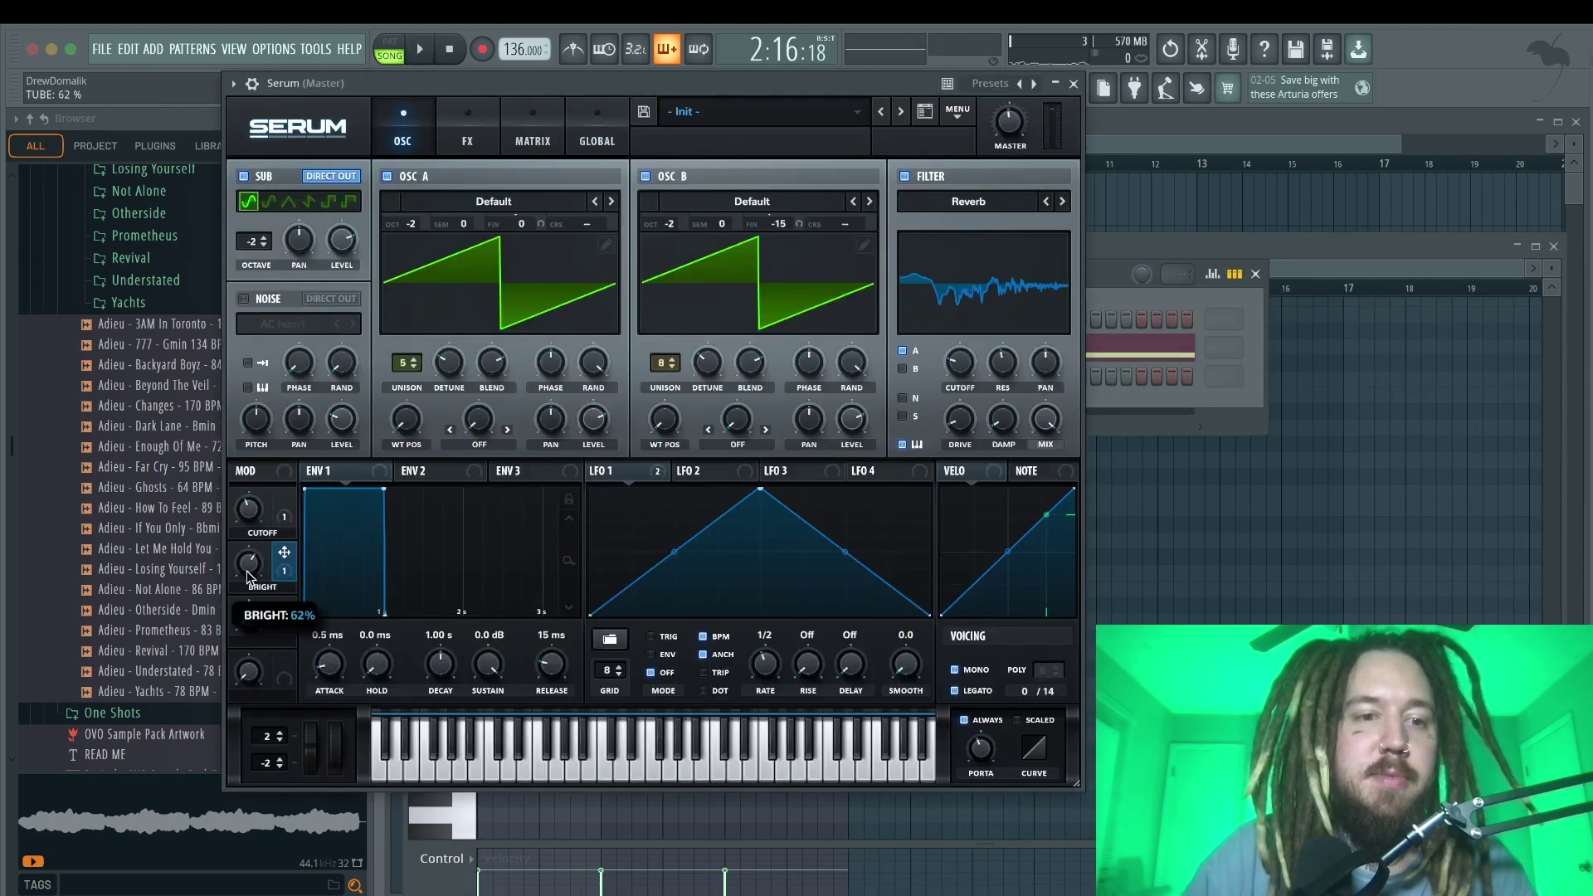
key(space)
drag(250, 561, 253, 605)
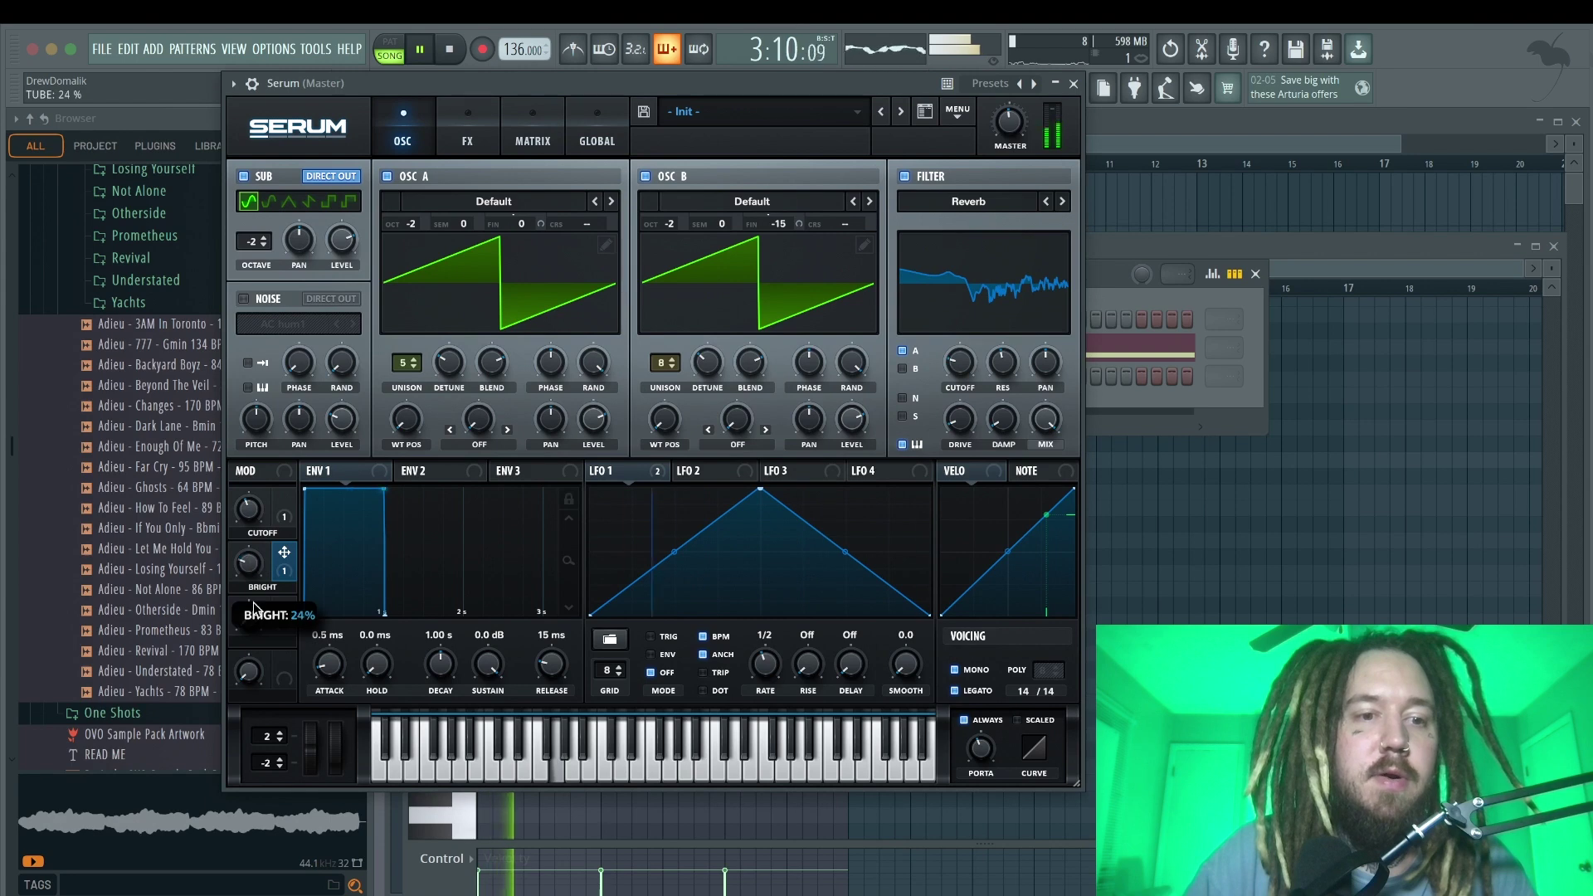
drag(250, 508, 256, 591)
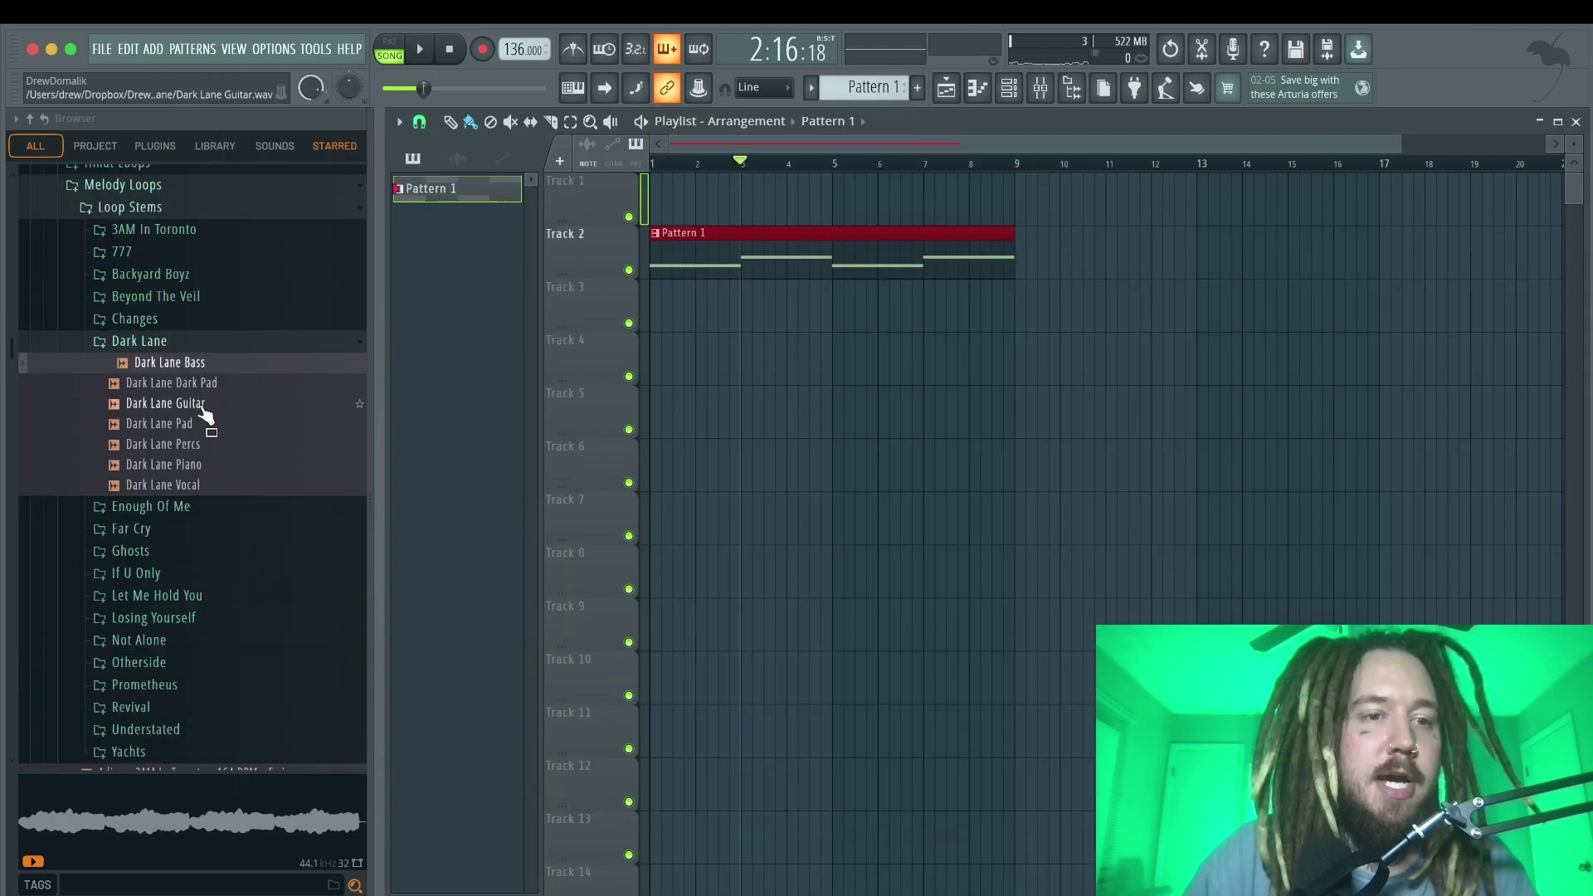
drag(180, 384, 723, 330)
Delete the stem copies beyond bar 9, then play the song while muting and unmuting Track 2
drag(1078, 278, 1075, 588)
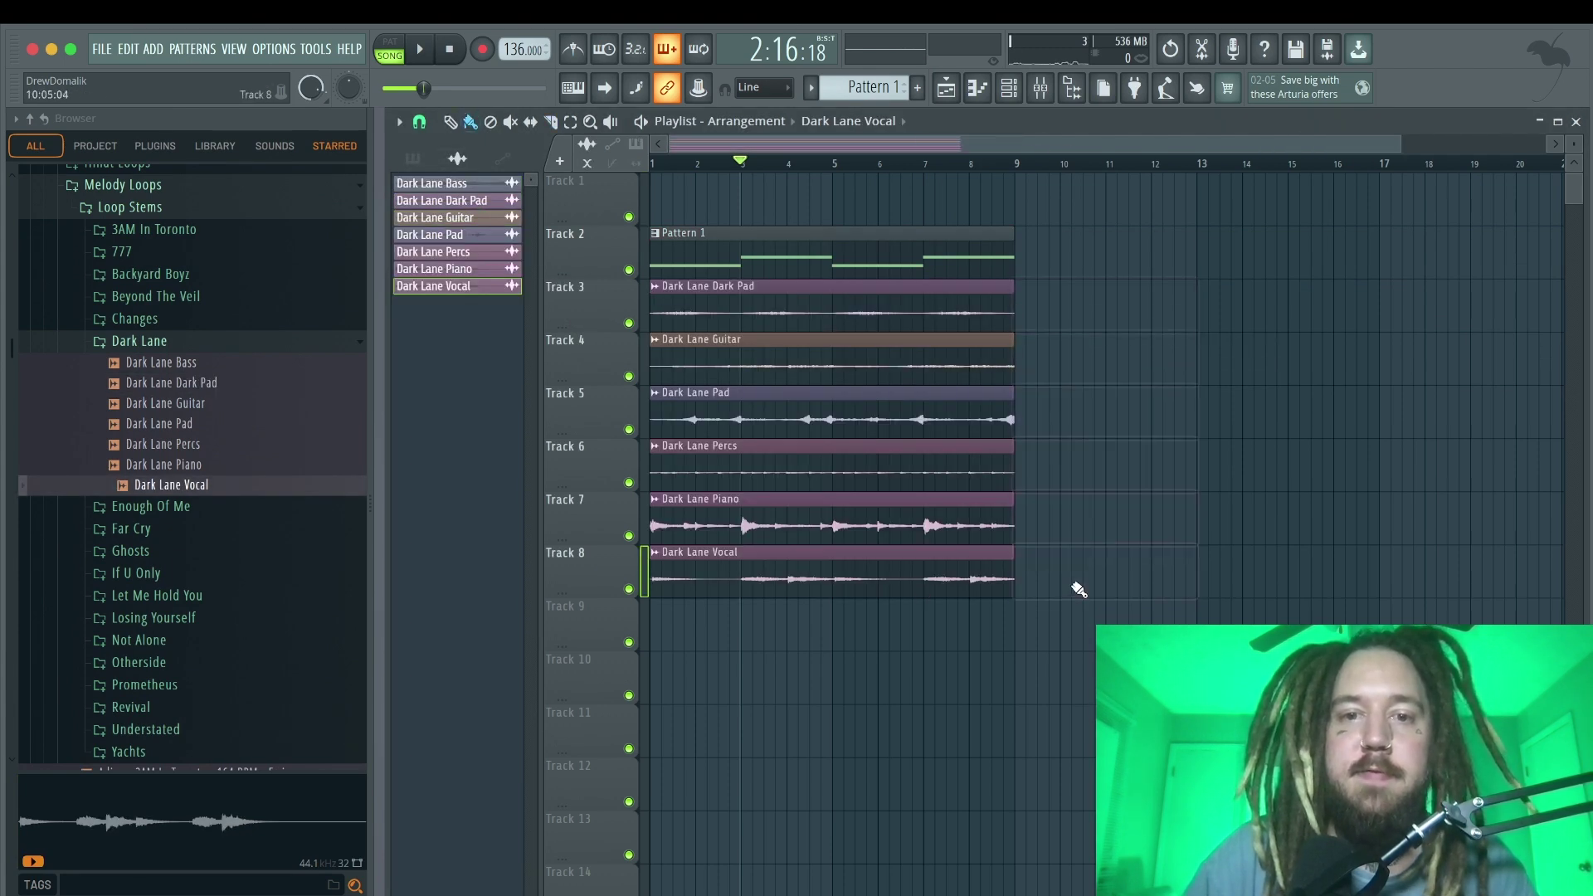
key(space)
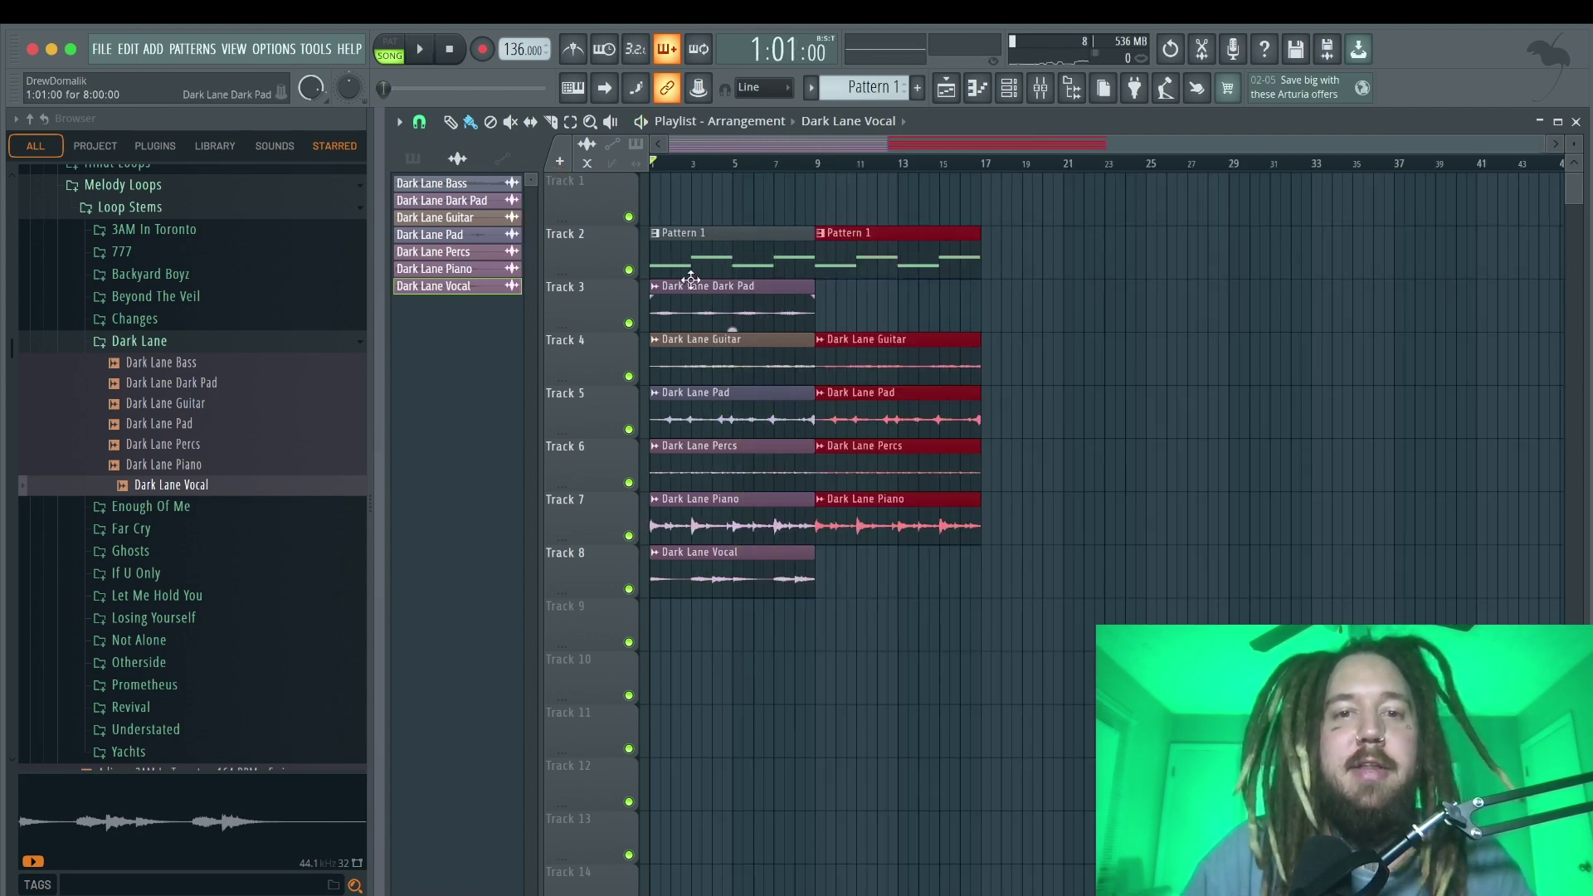
click(629, 270)
key(space)
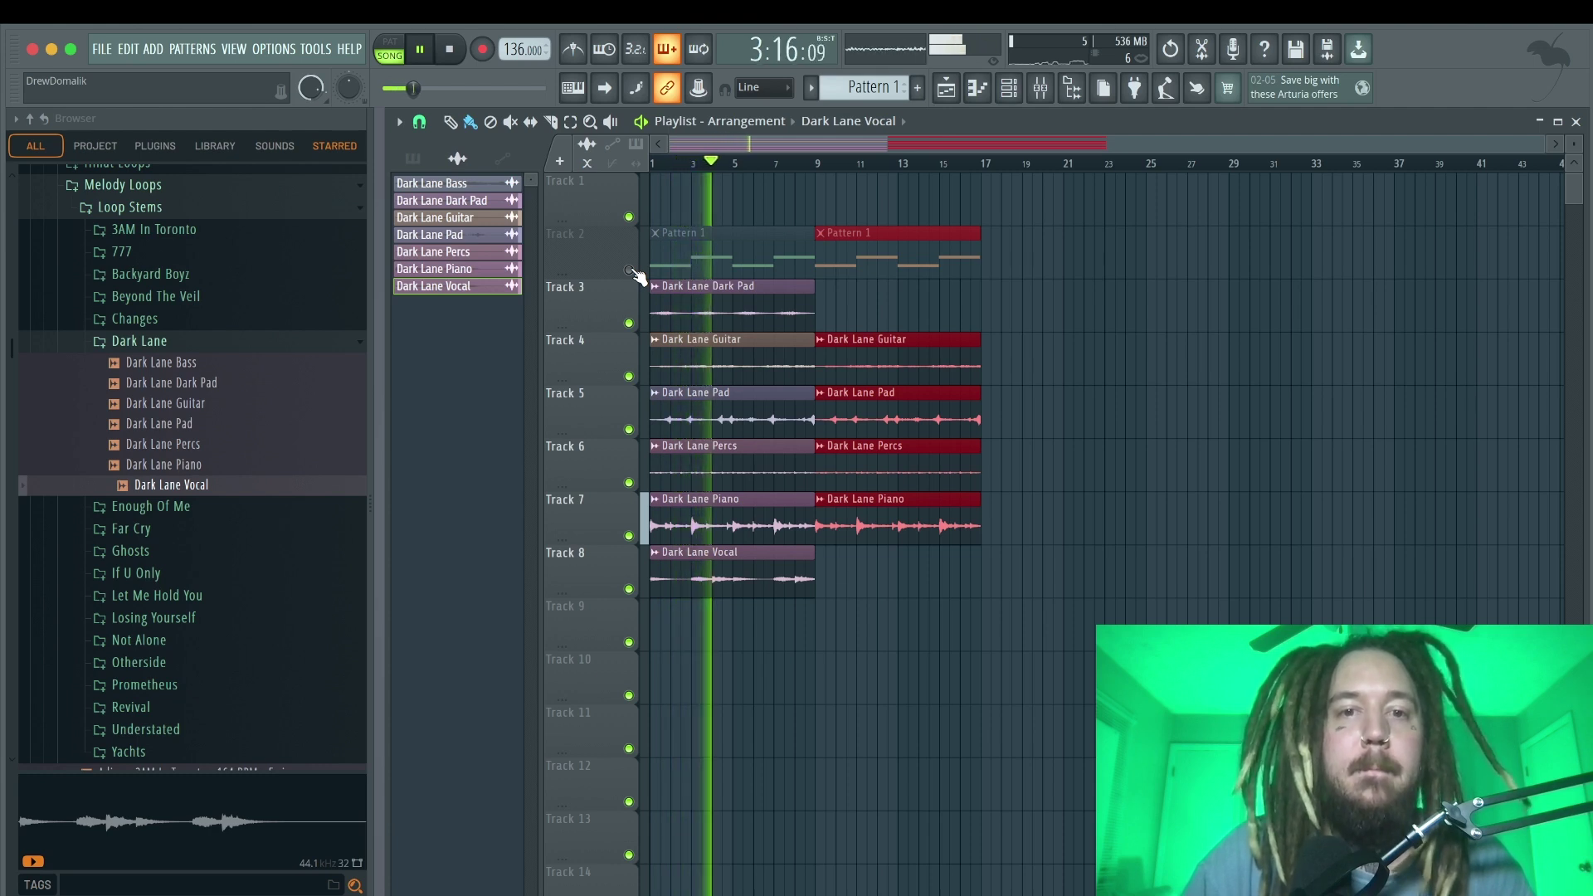
click(629, 269)
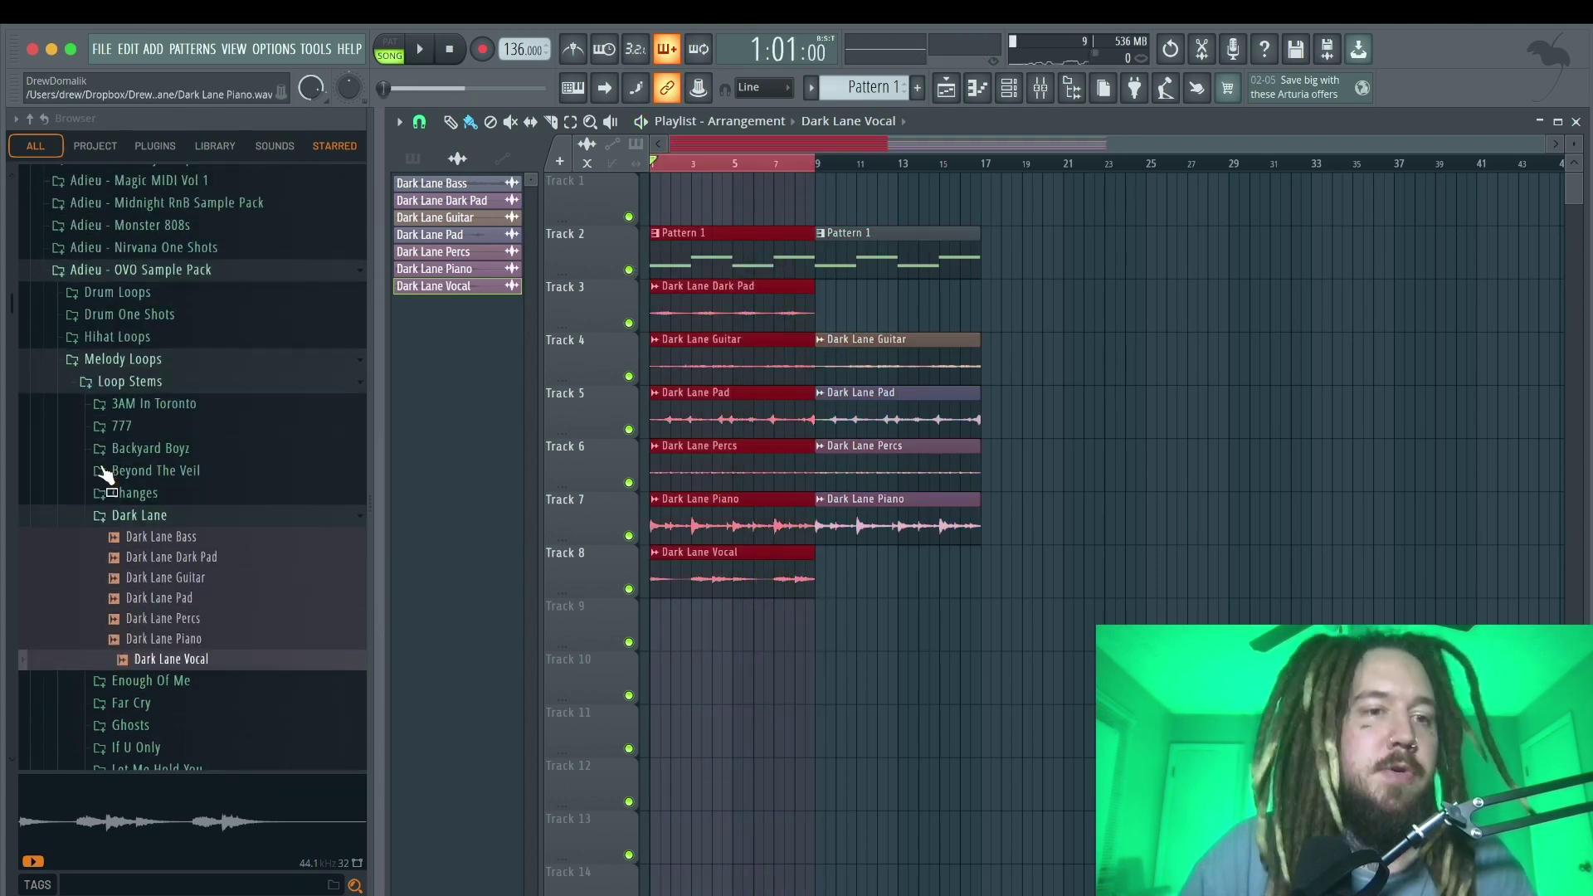
scroll(106, 469, up, 1)
Browse Drum One Shots > Snares and add Battle Snare as a new Pattern 2 channel
click(137, 415)
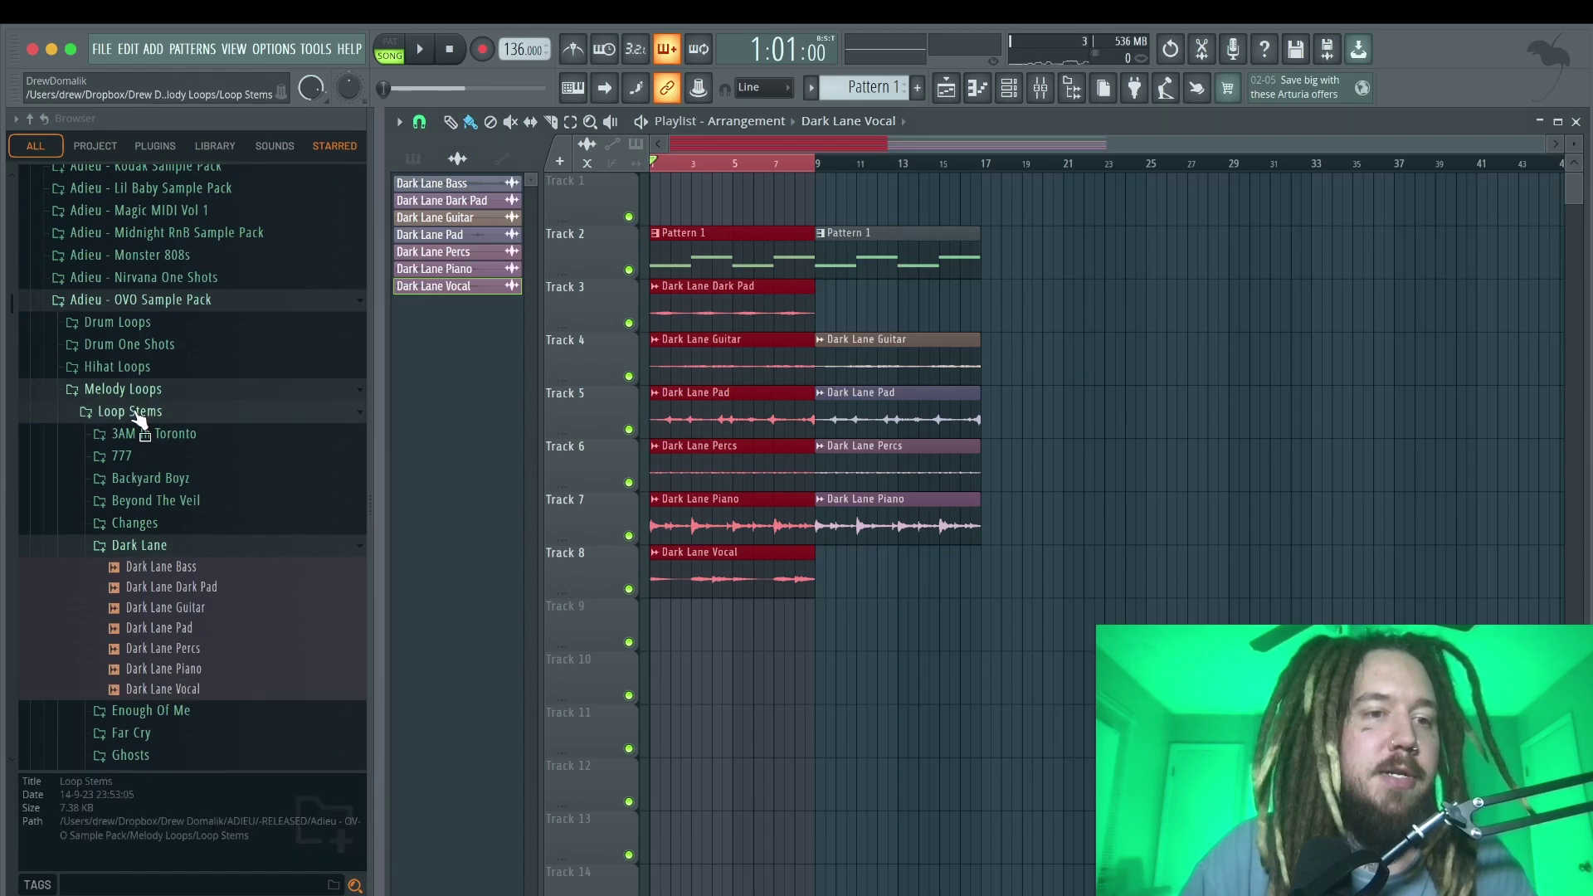
click(158, 345)
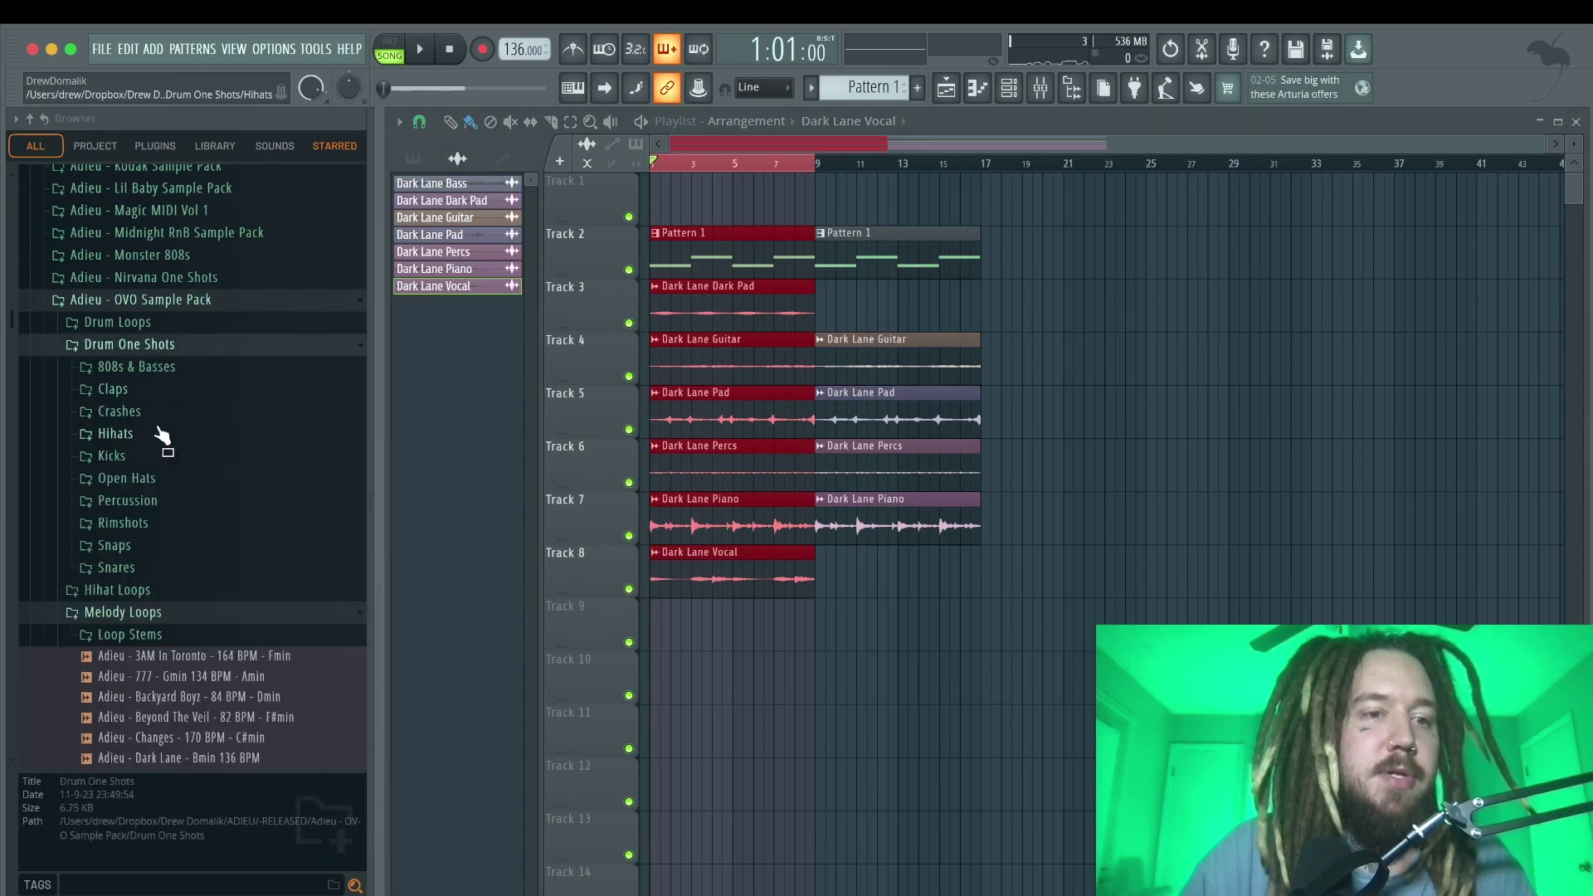
click(141, 567)
scroll(124, 399, down, 5)
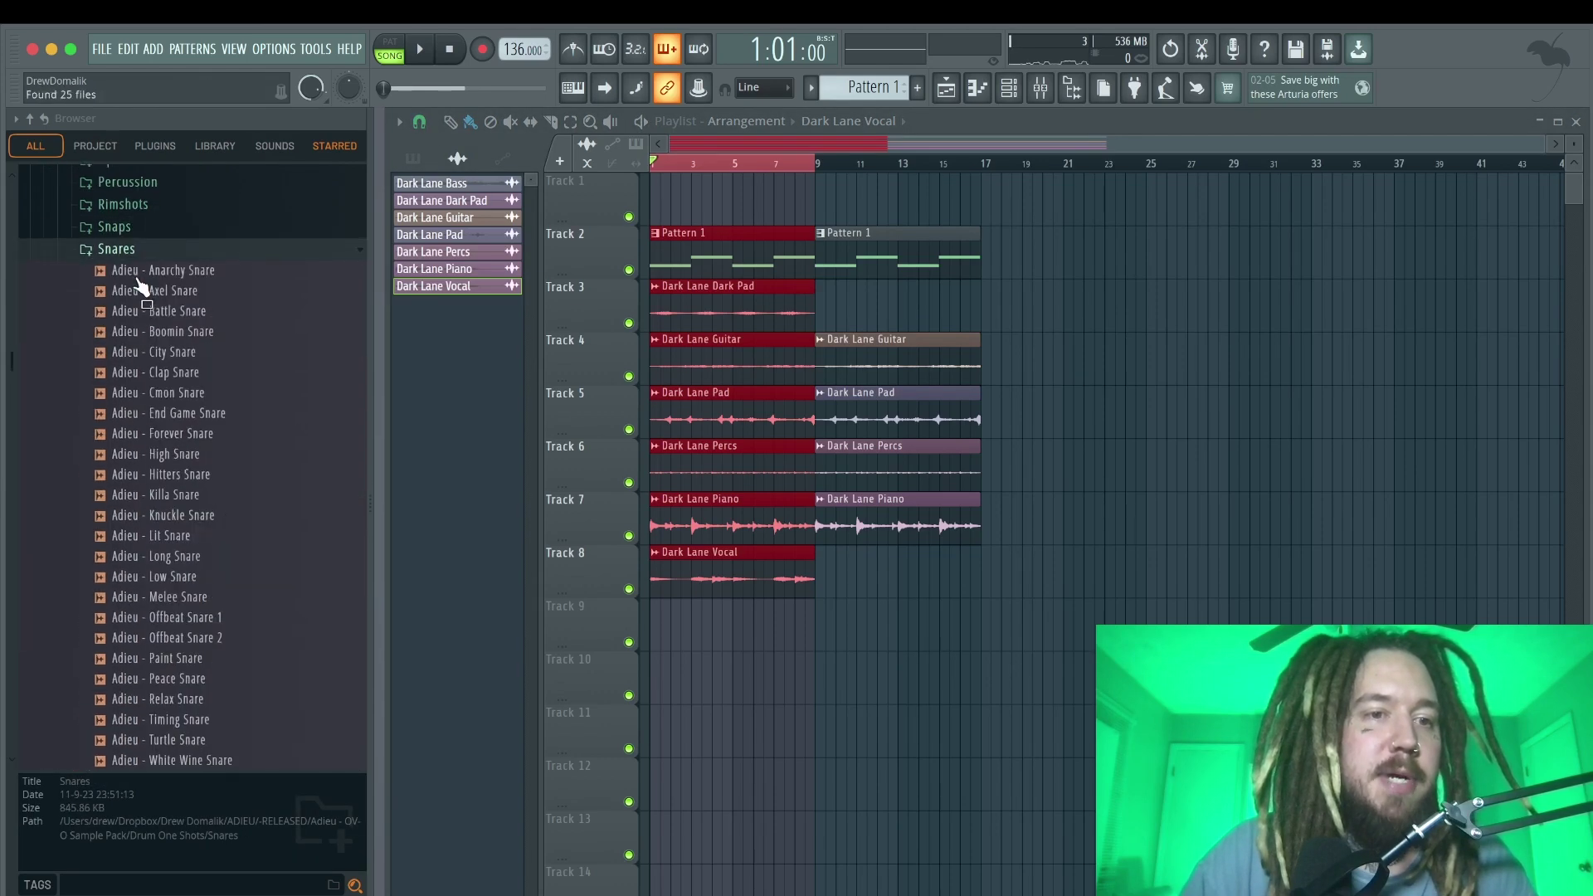
click(176, 397)
click(191, 312)
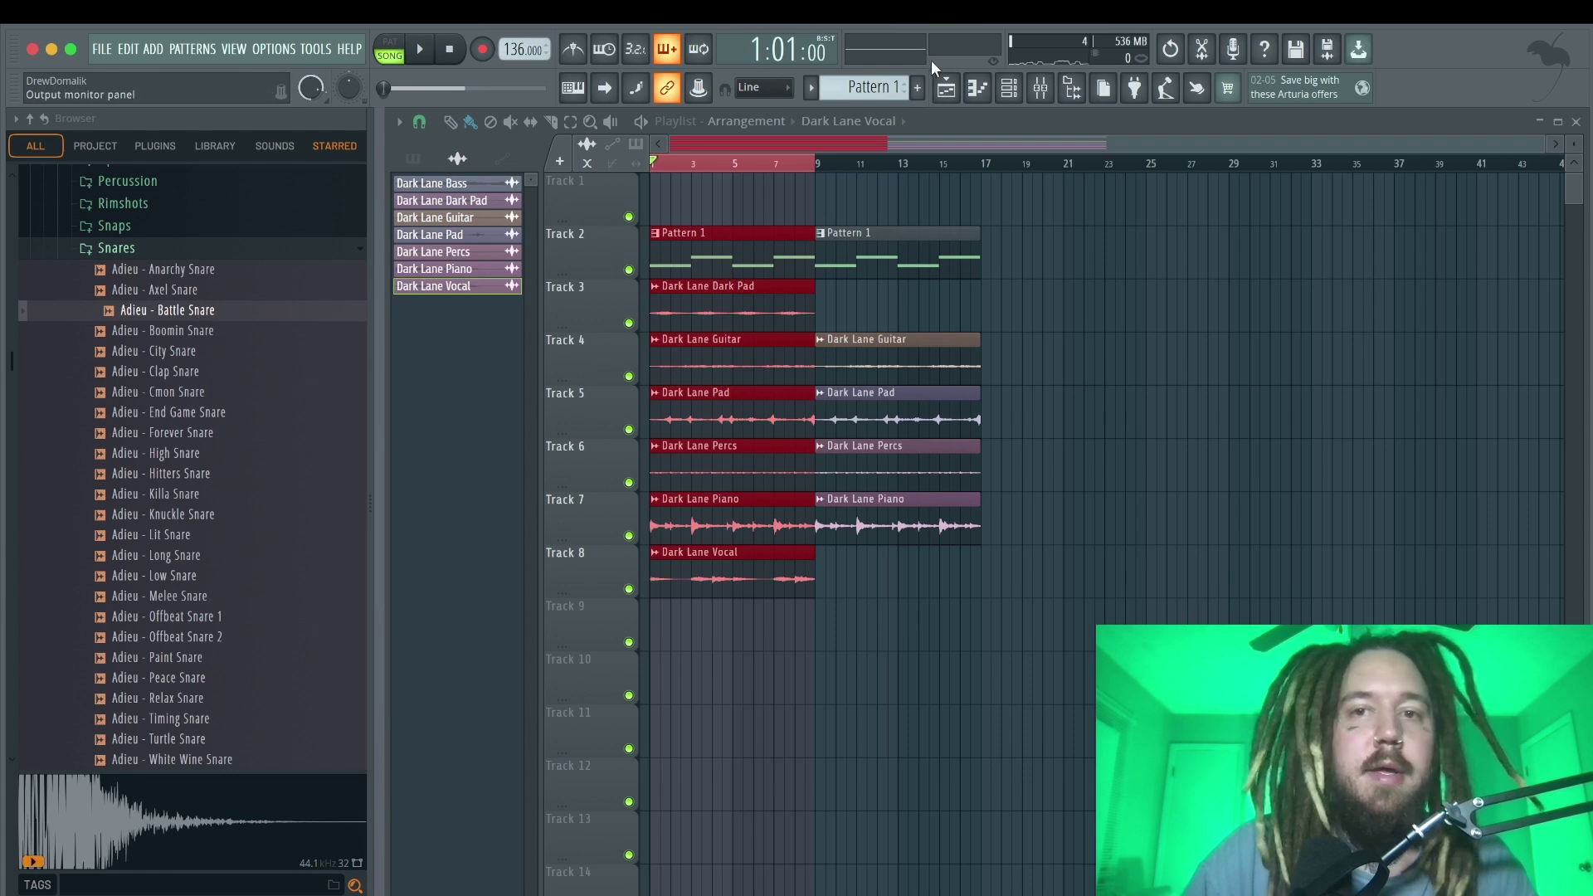
click(1009, 89)
drag(171, 312, 452, 419)
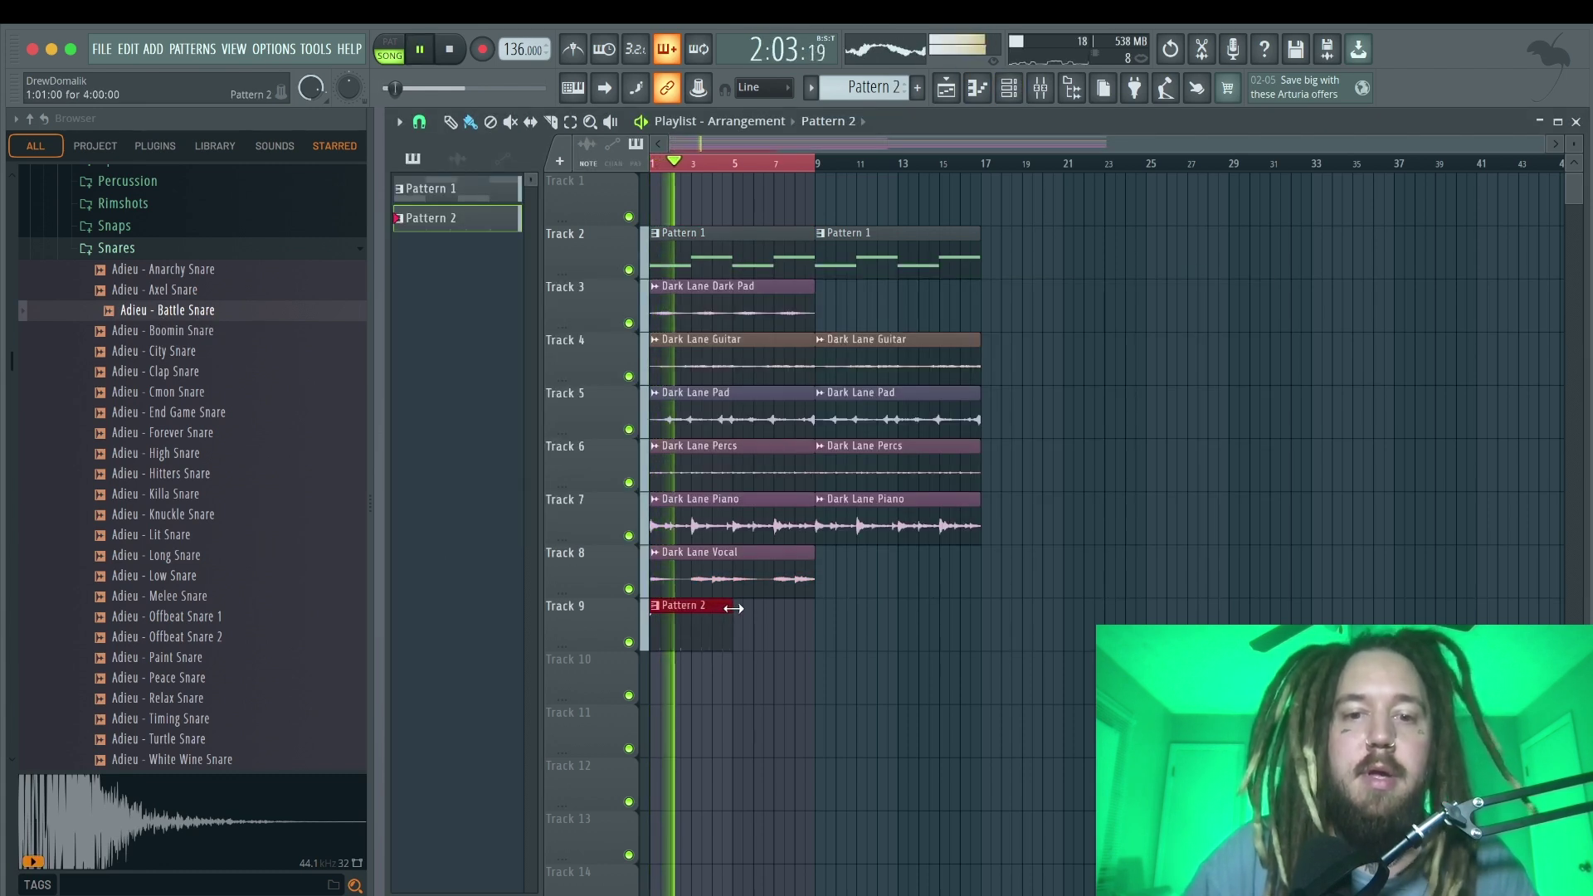
Duplicate the Pattern 2 clip on Track 9 and add a Holy Snap hit to the pattern
key(ctrl+b)
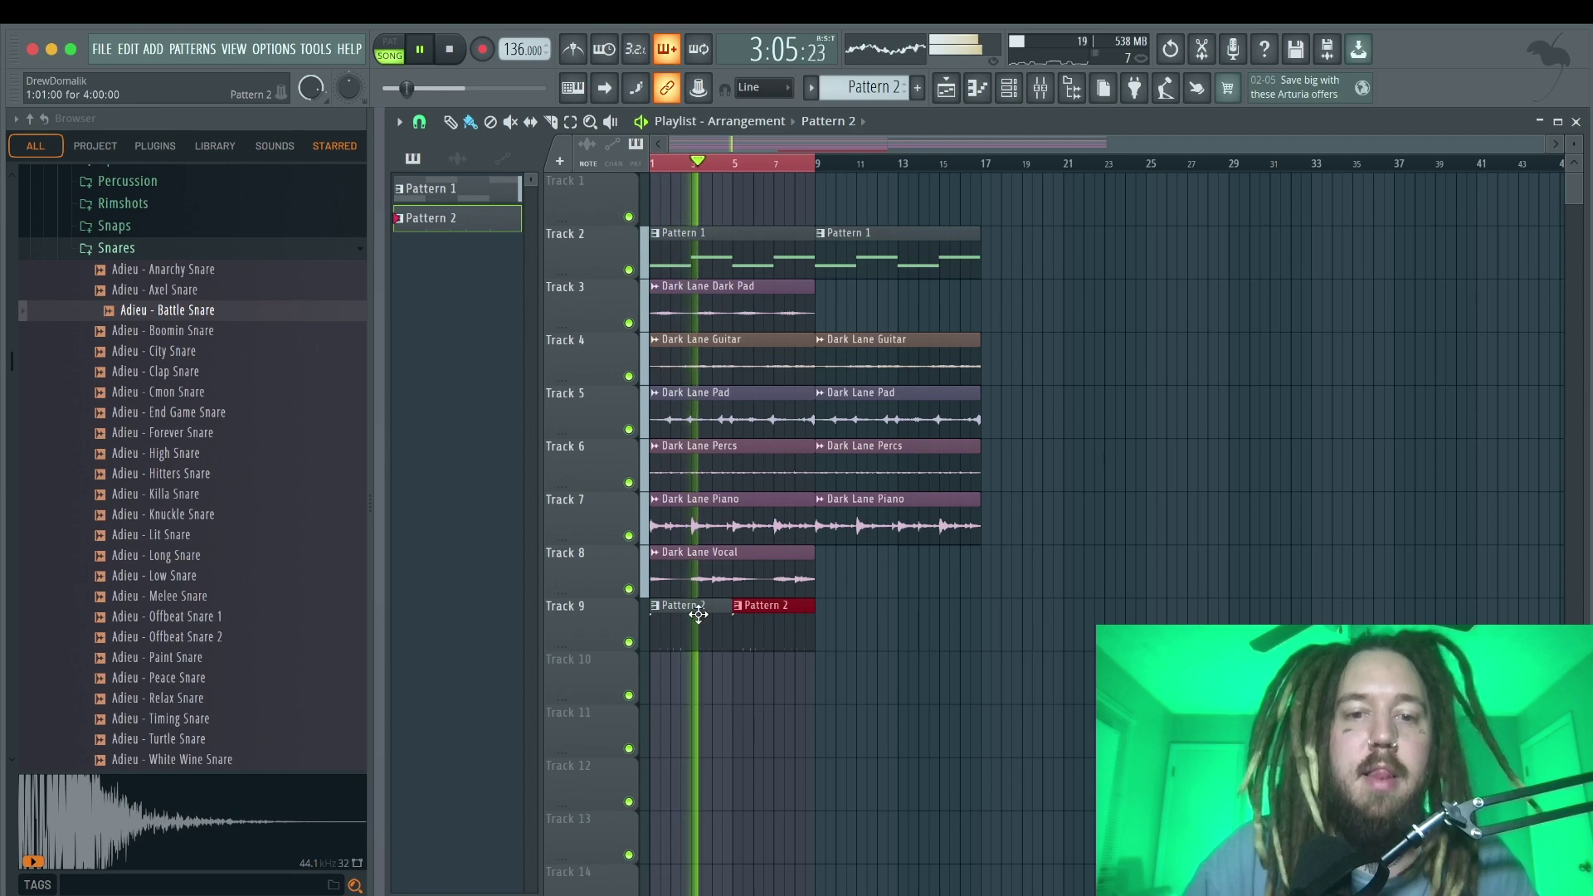
double_click(698, 615)
click(1012, 89)
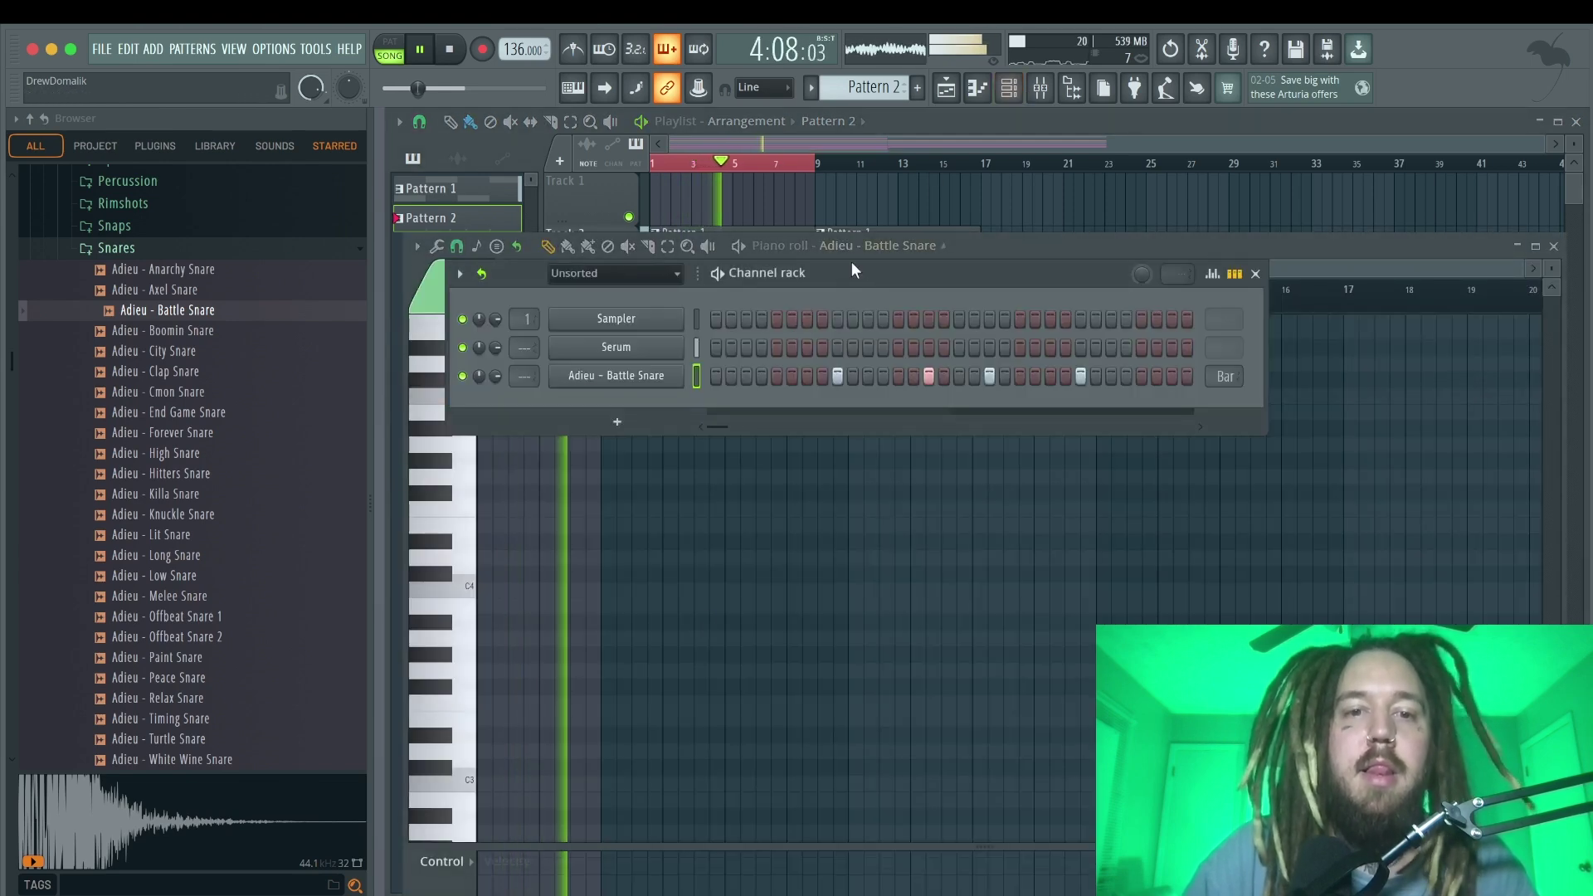
click(129, 231)
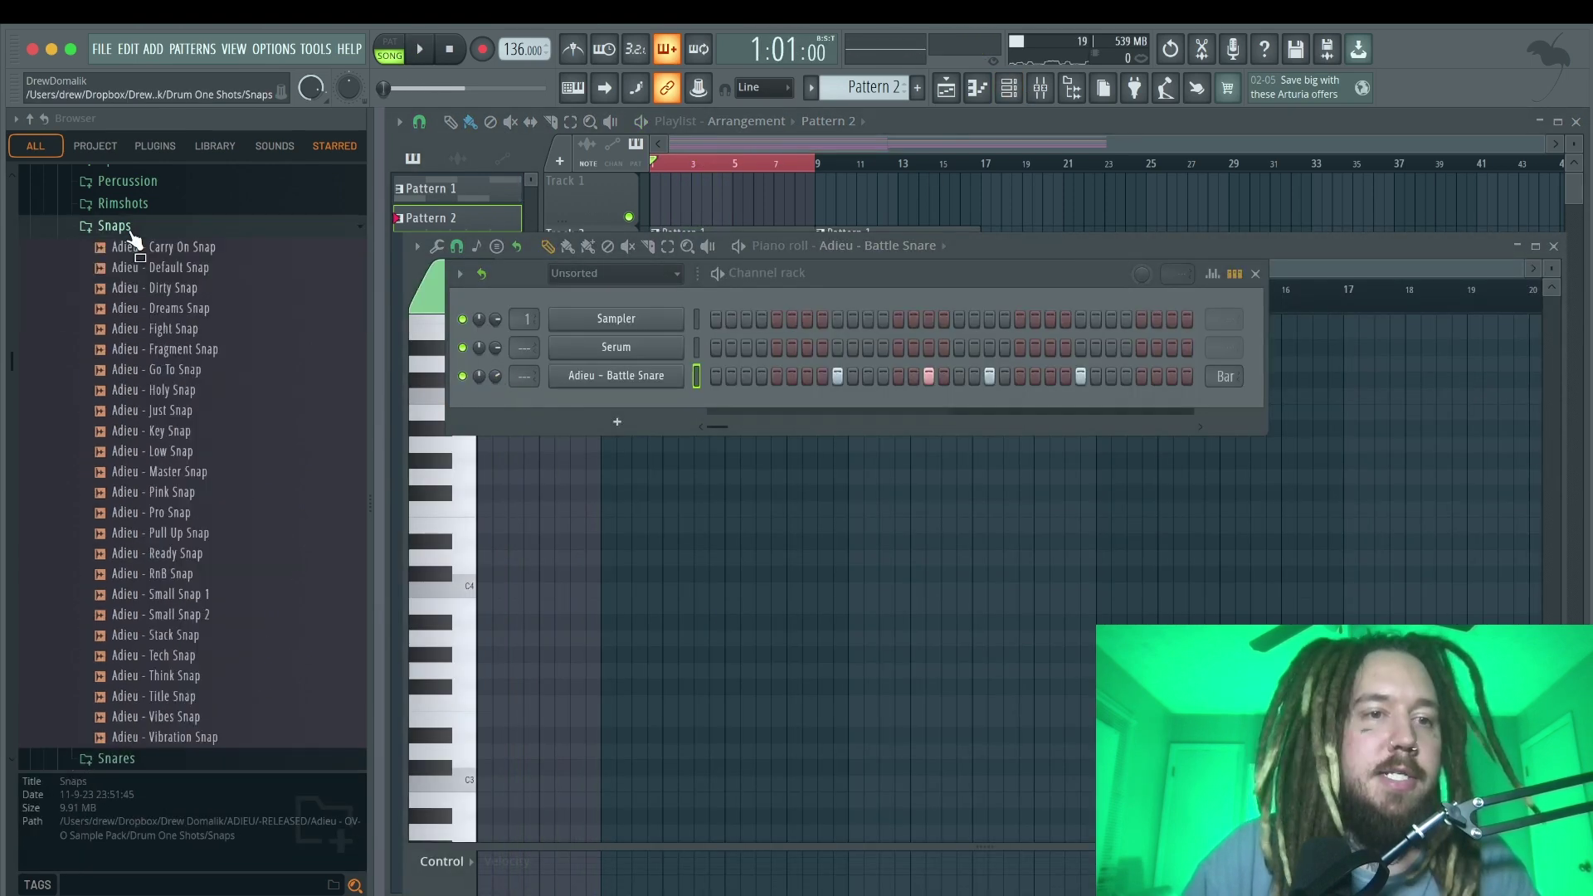
click(166, 391)
click(1081, 407)
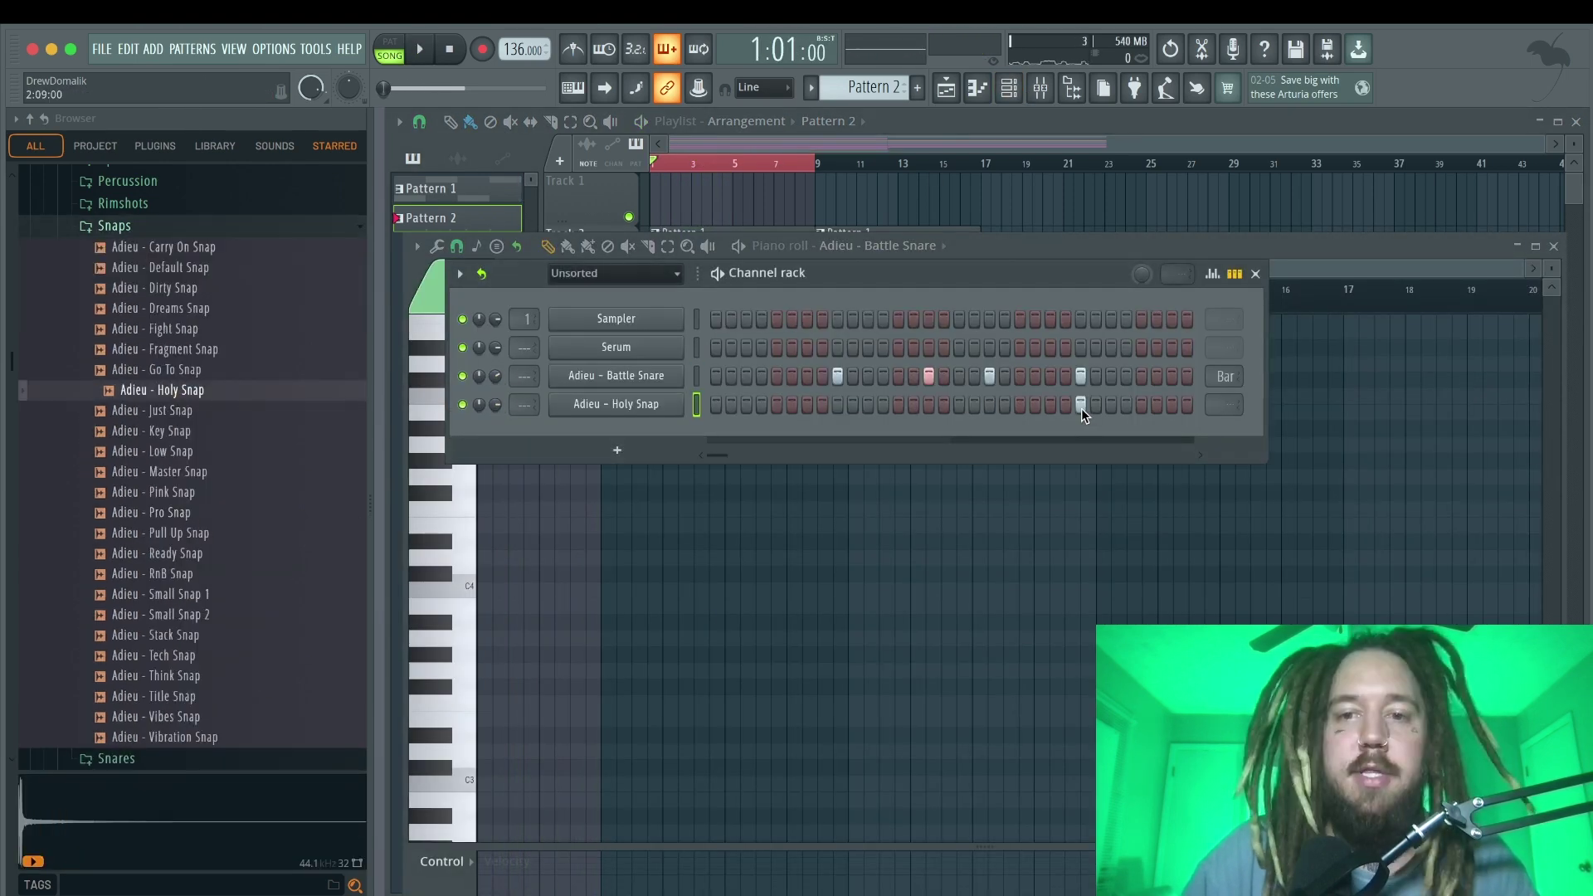
key(space)
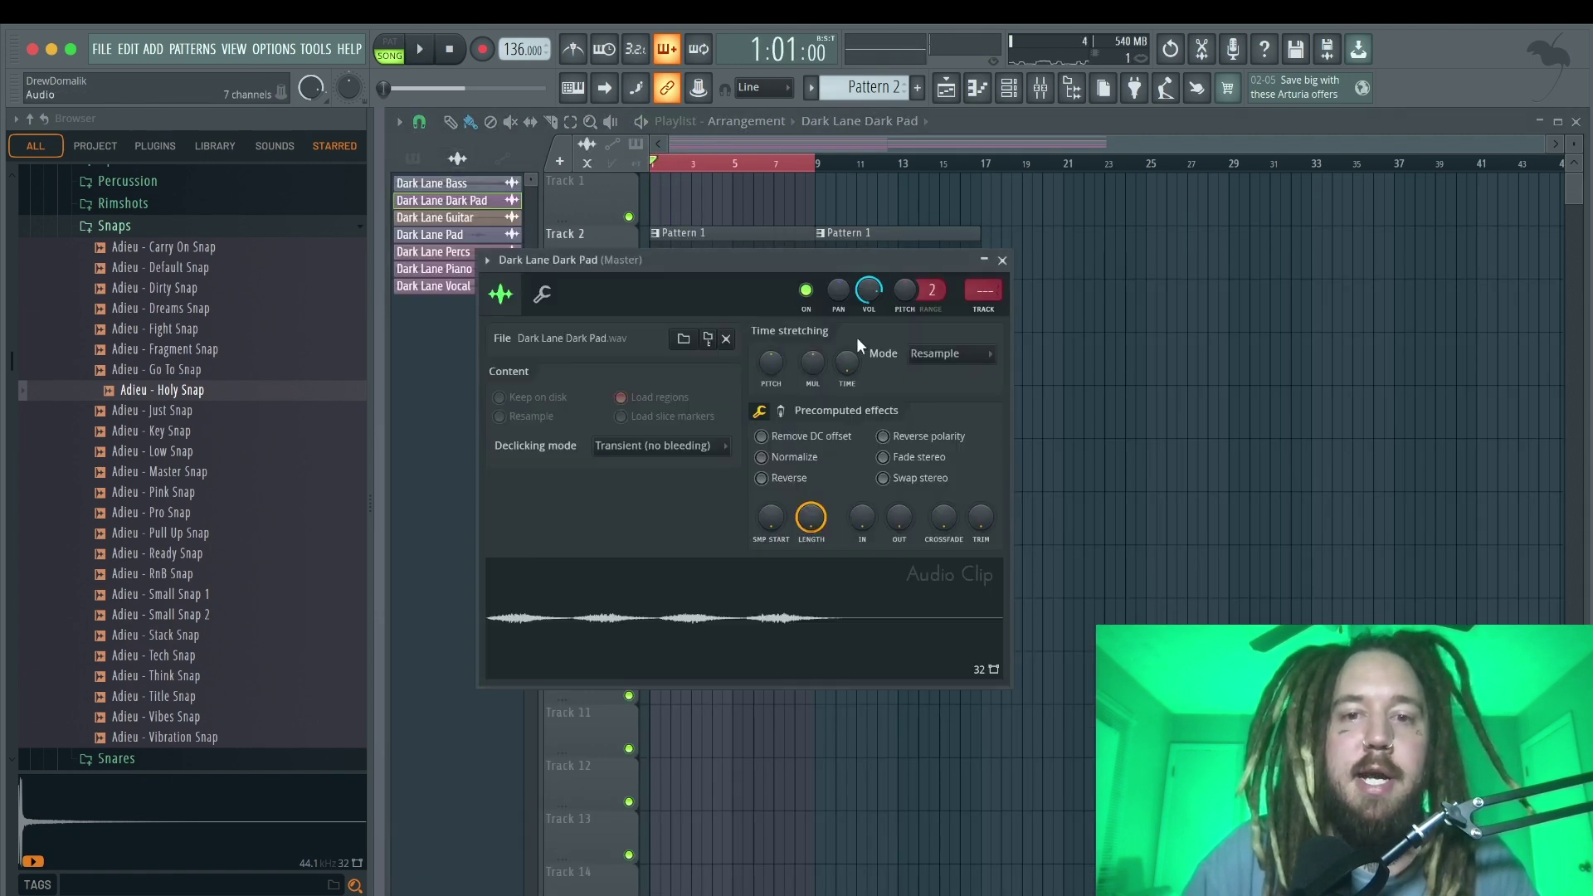
Set the Dark Lane Guitar stem's time-stretching mode to Stretch
click(963, 357)
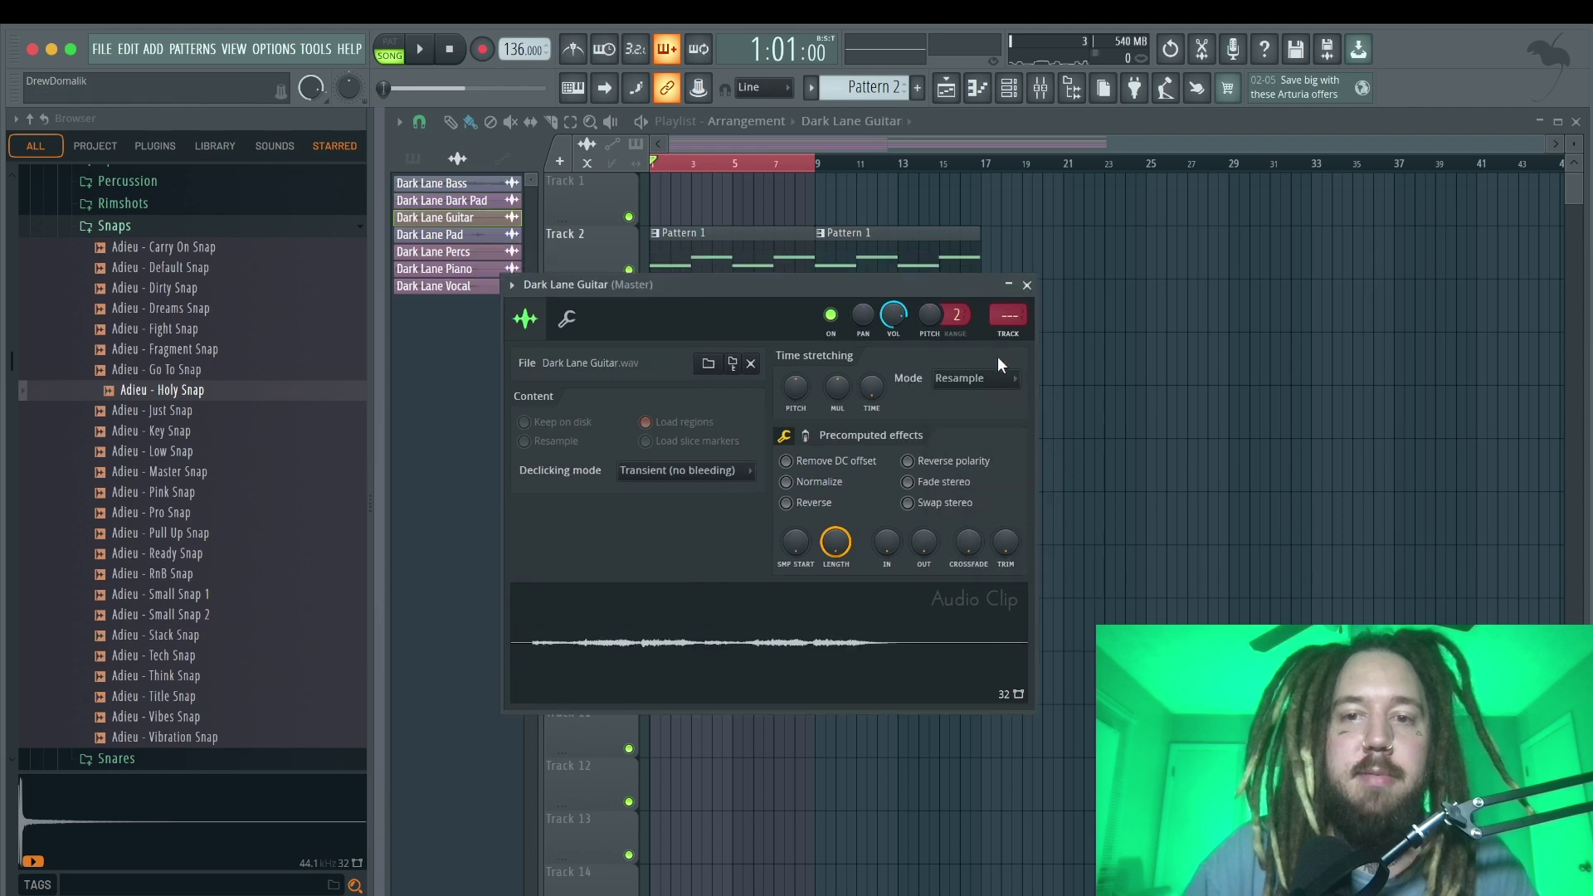
click(975, 378)
click(981, 436)
click(1027, 284)
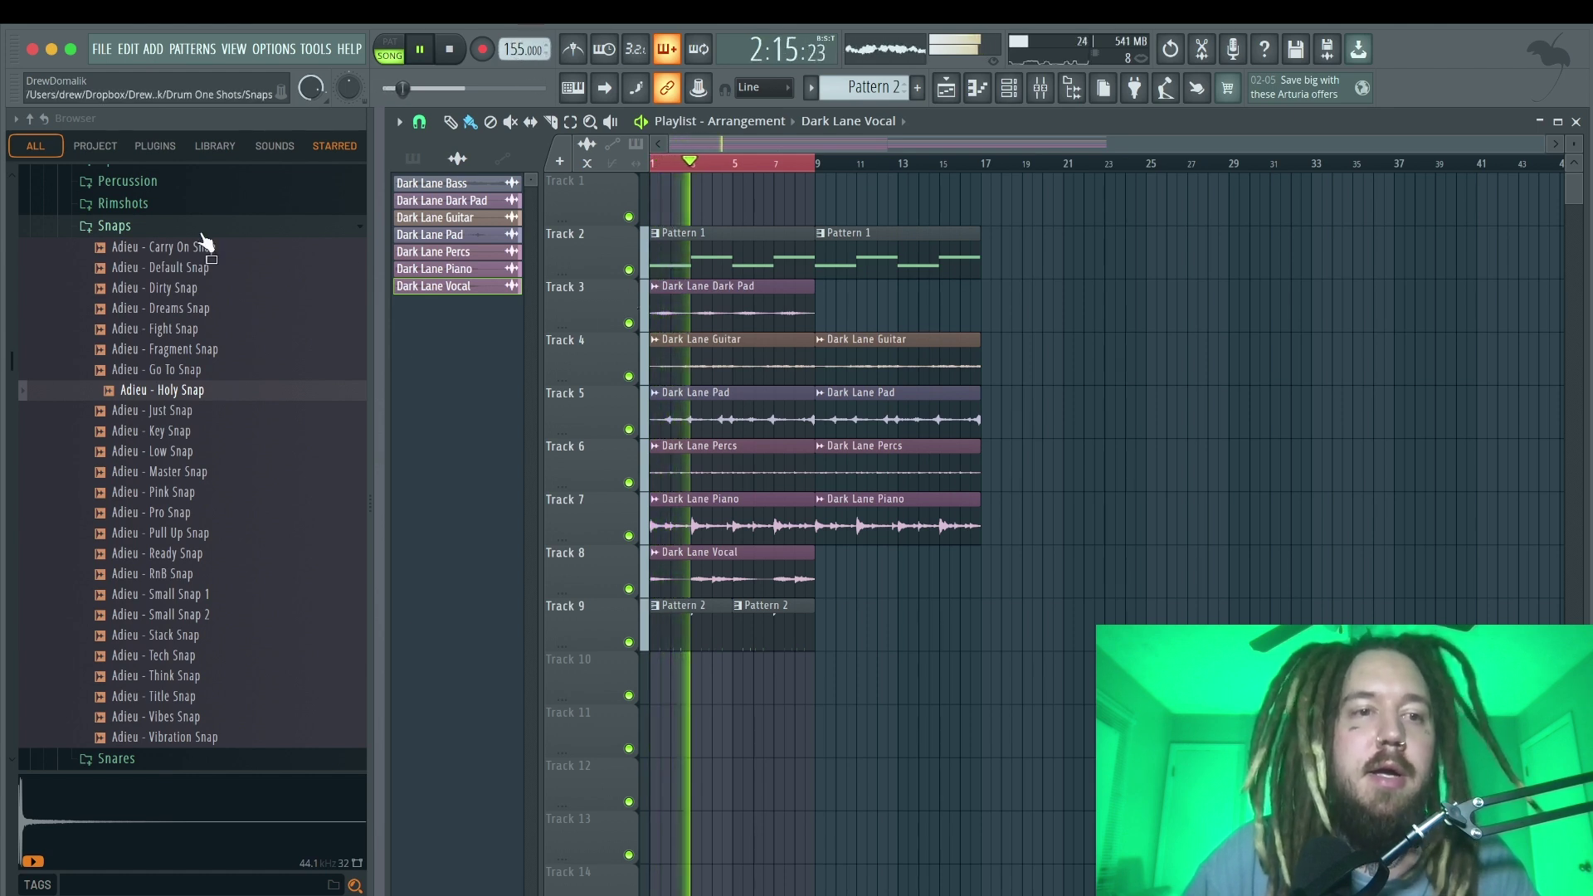
Add the Alpha Kick from the Kicks folder as a new channel and program a later-step hit
click(174, 229)
scroll(177, 241, up, 5)
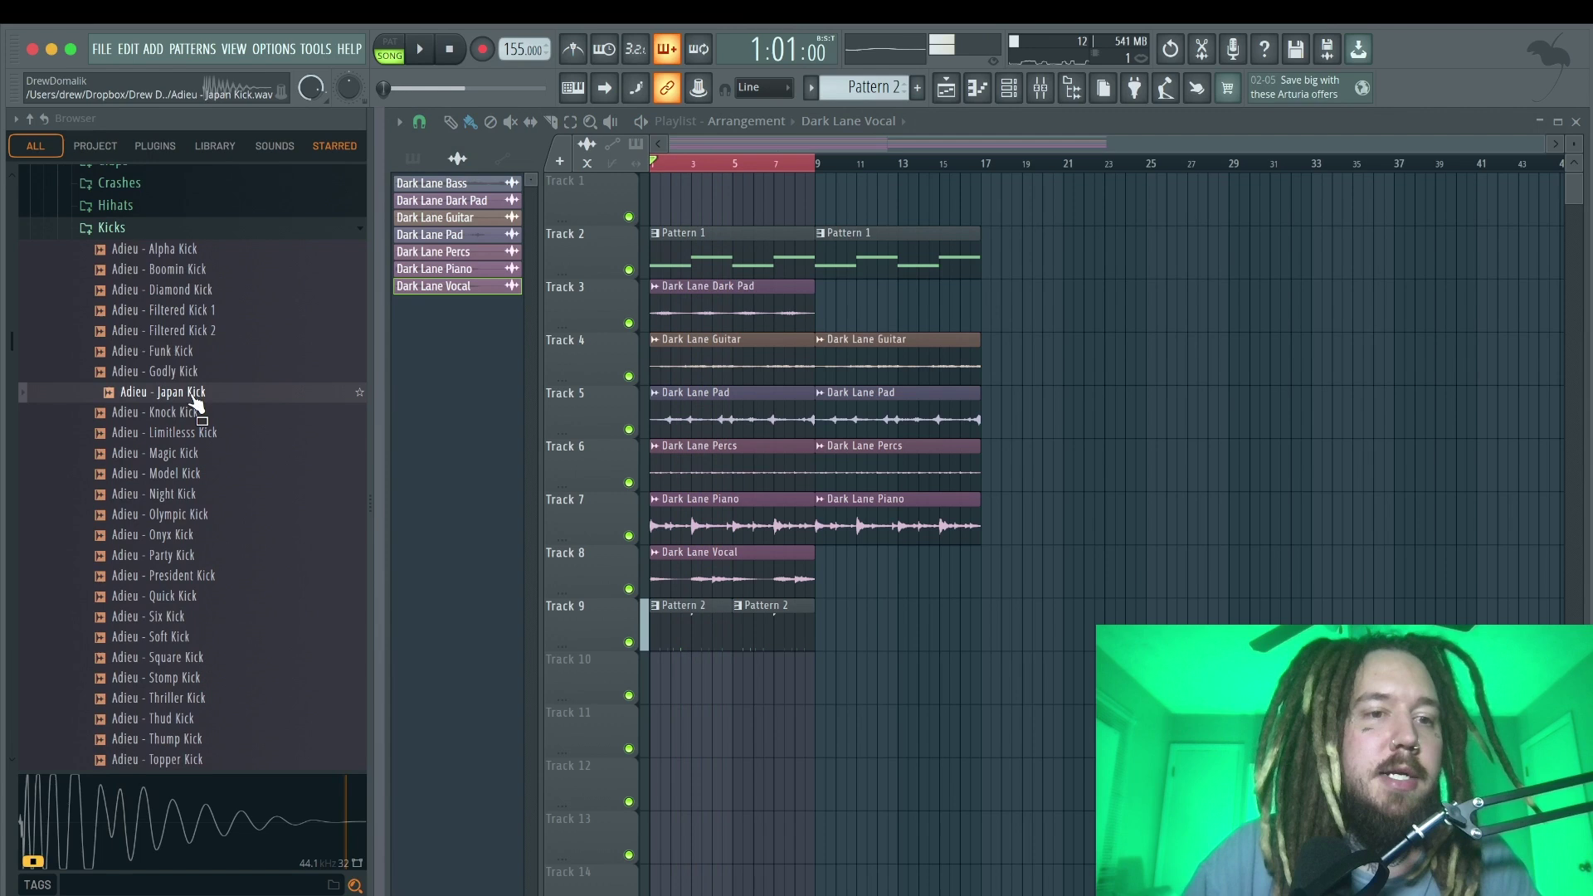
click(202, 432)
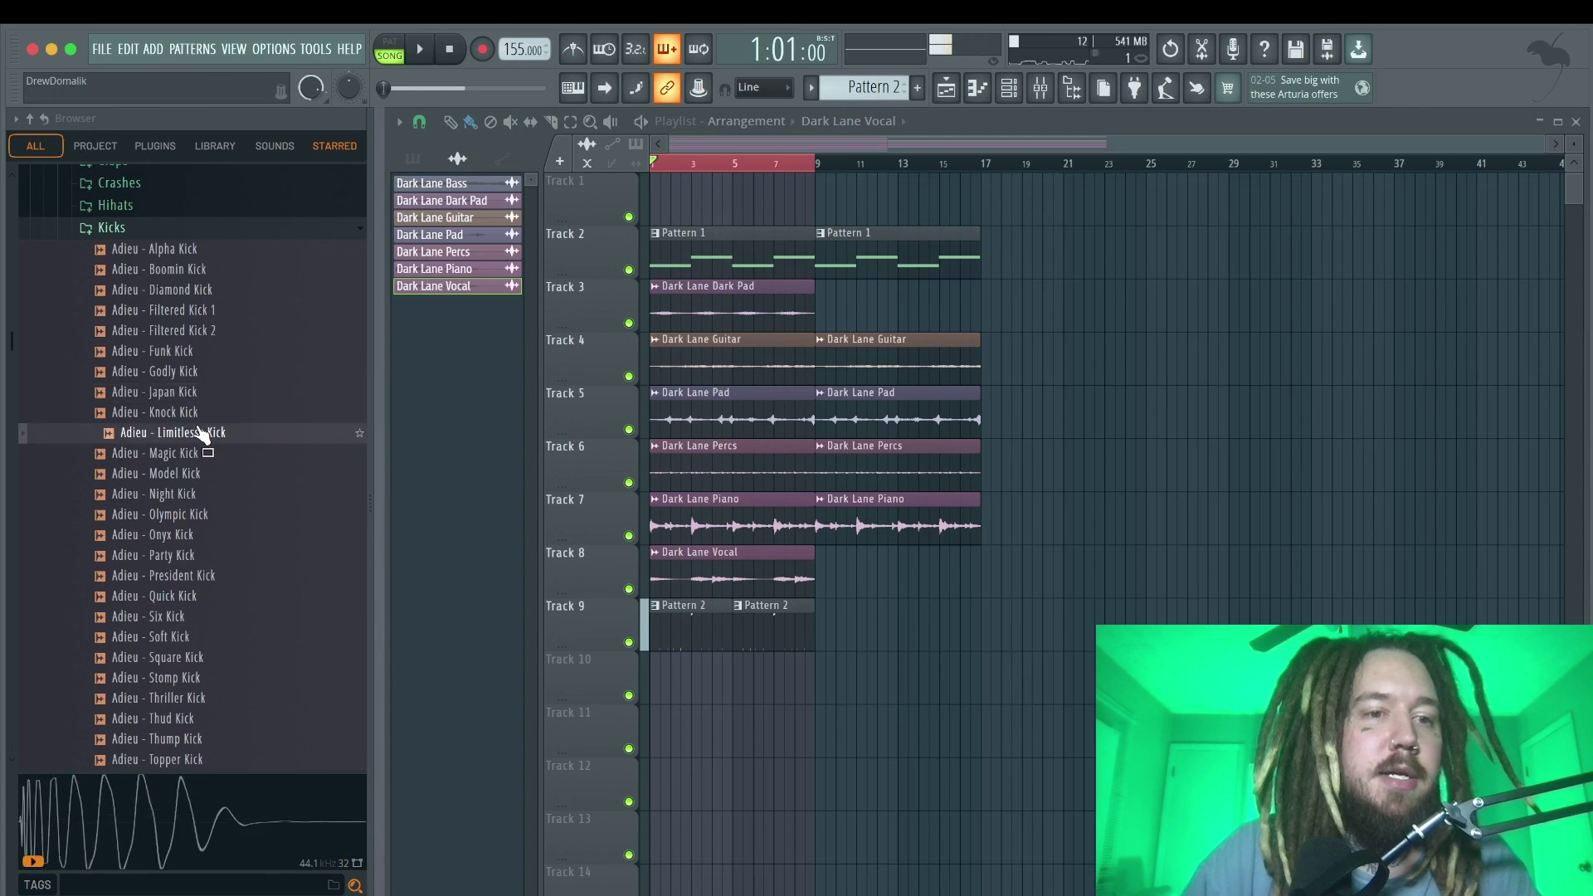
click(192, 250)
click(190, 250)
drag(193, 253, 619, 513)
key(space)
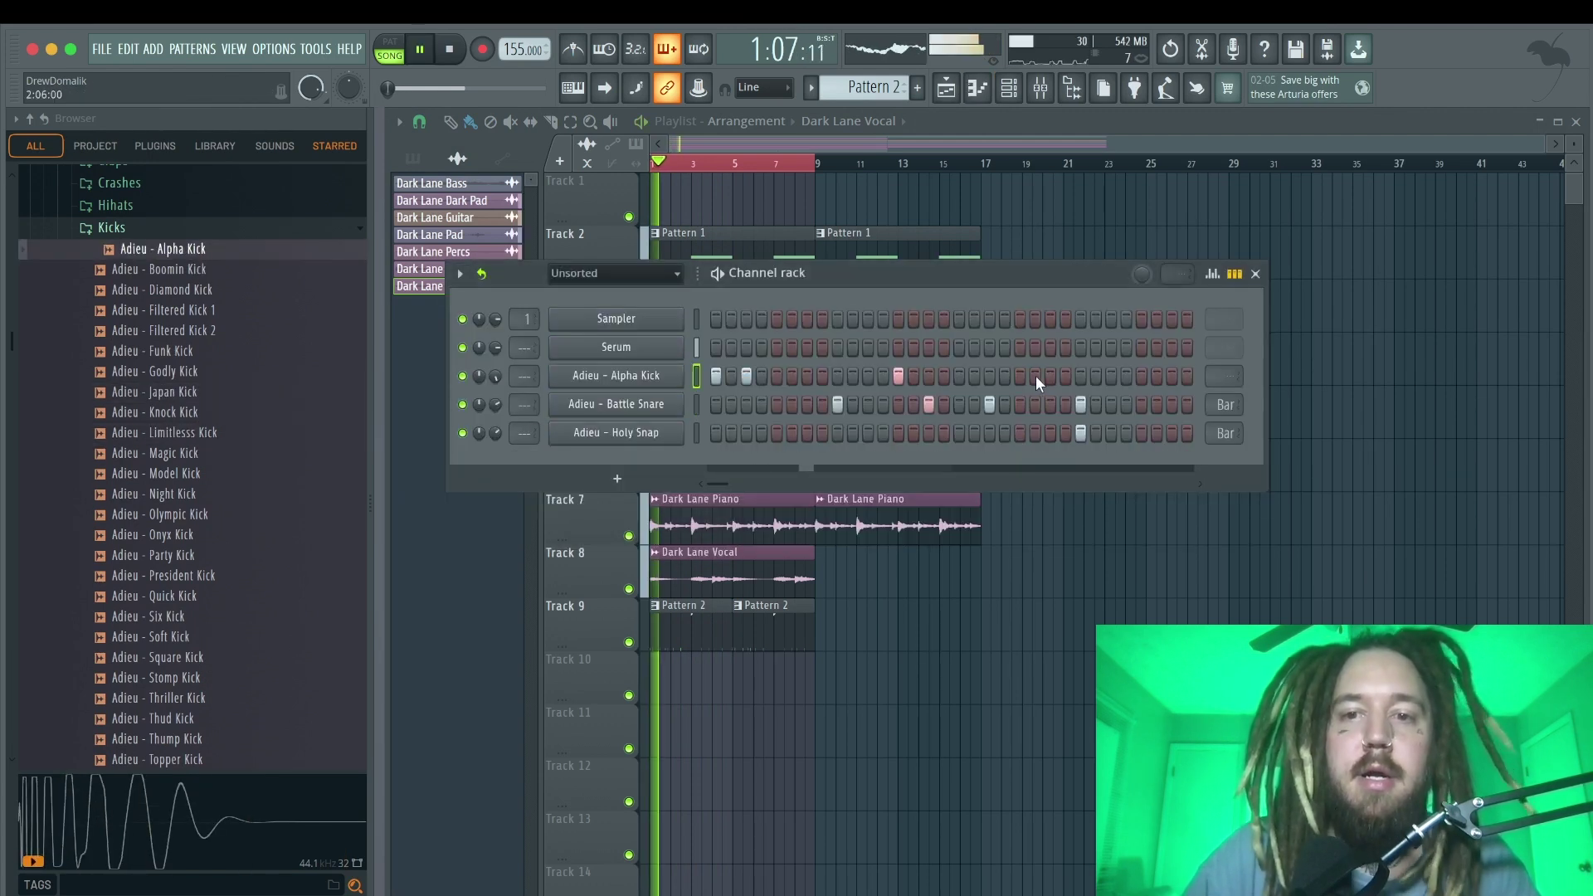
click(1020, 377)
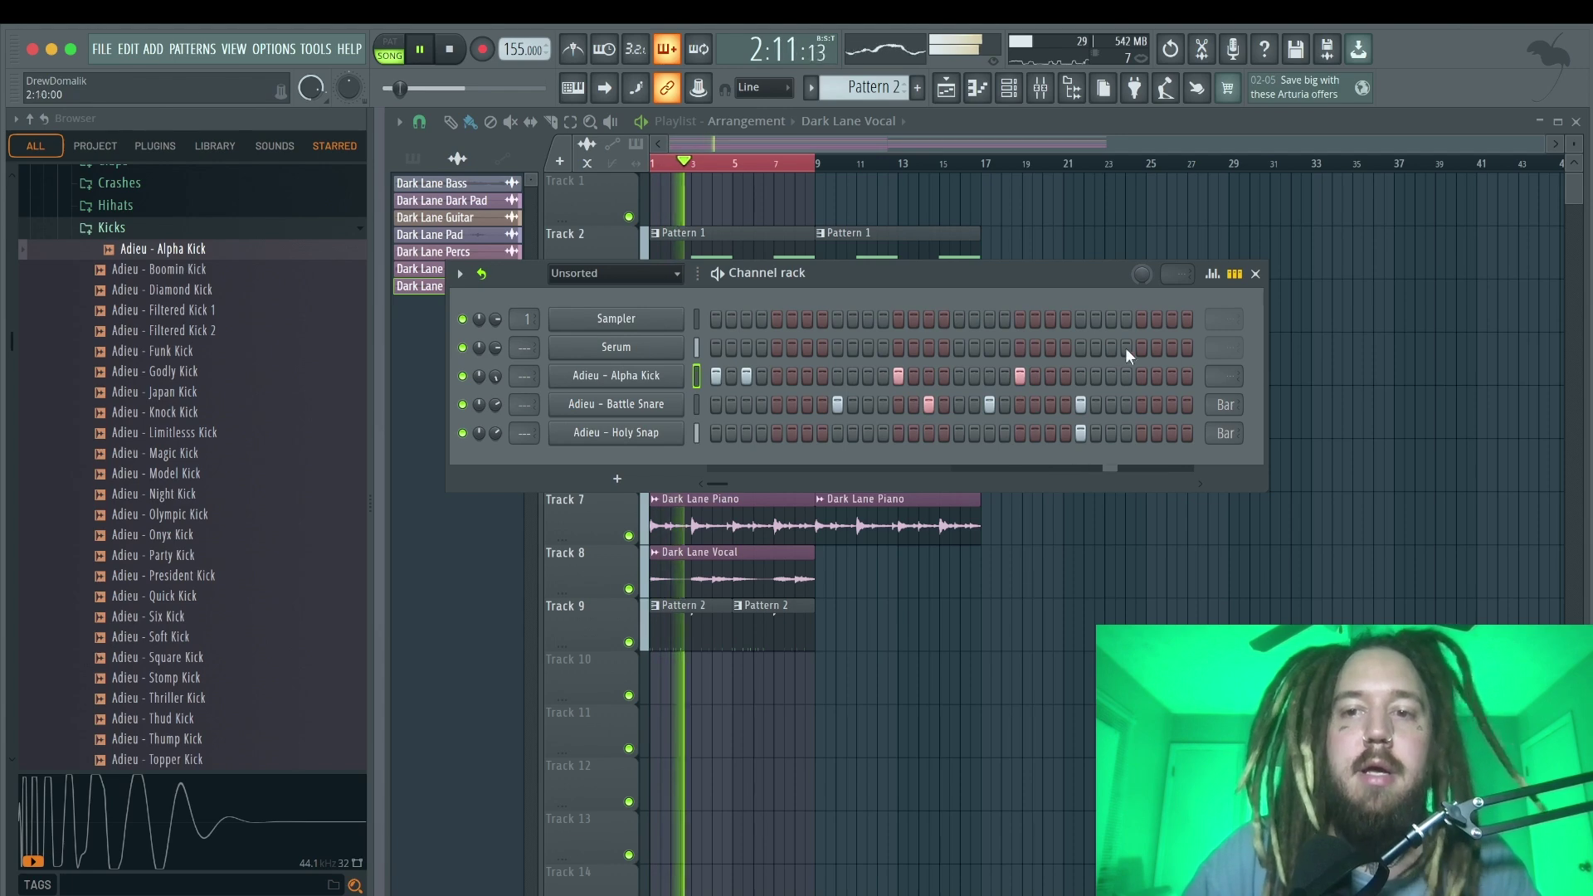
key(space)
key(space)
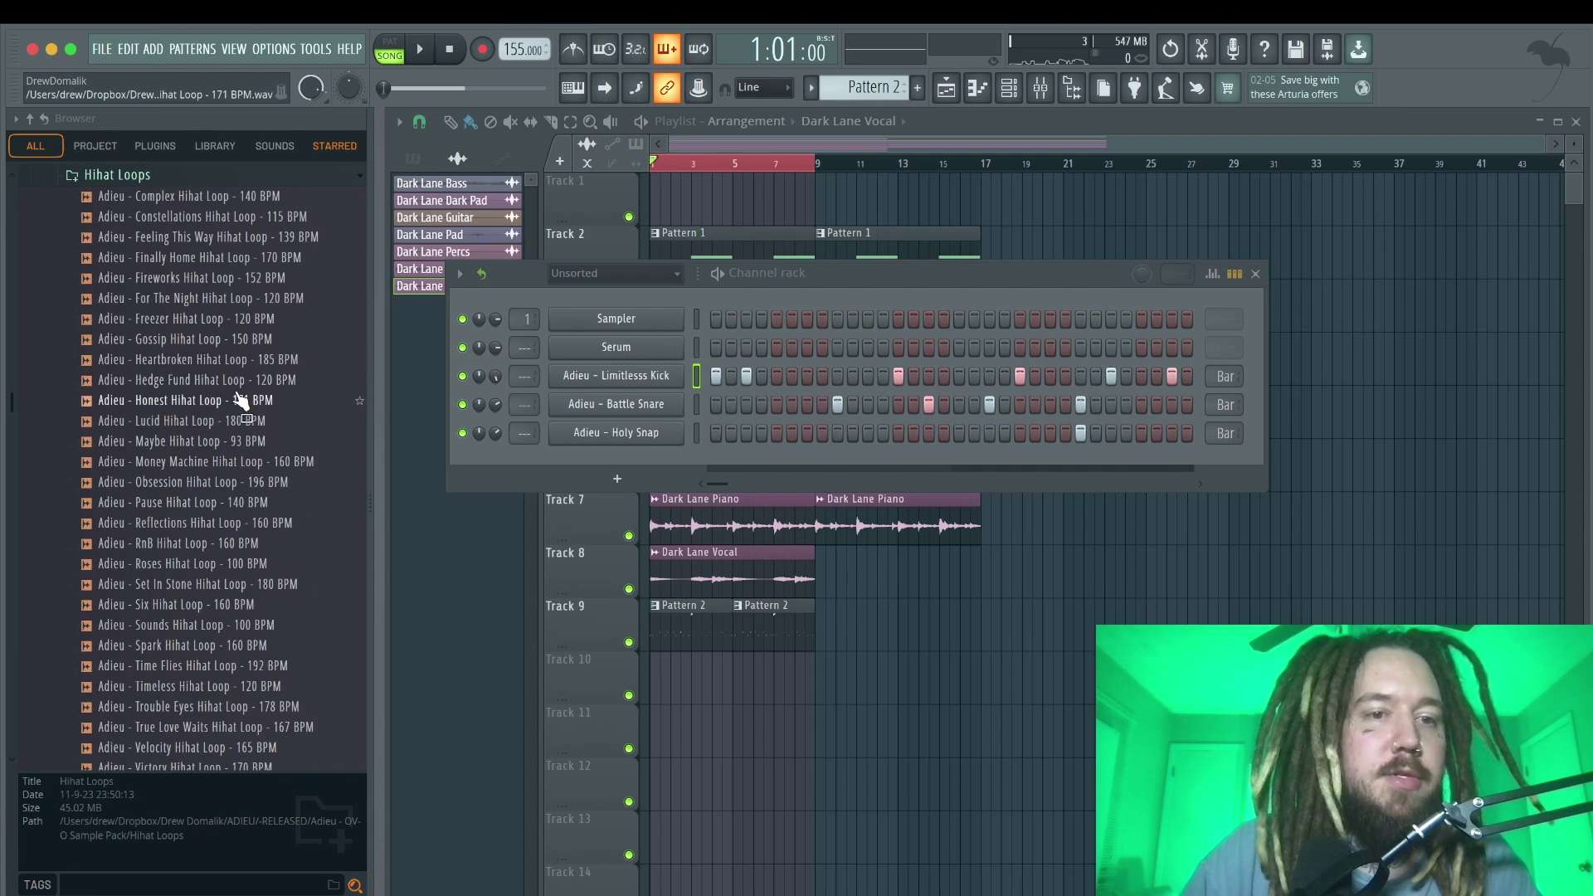
Place the Gossip Hihat Loop on Track 10, set it to Stretch, and repeat it across bars 1–9
click(166, 339)
drag(166, 338, 655, 673)
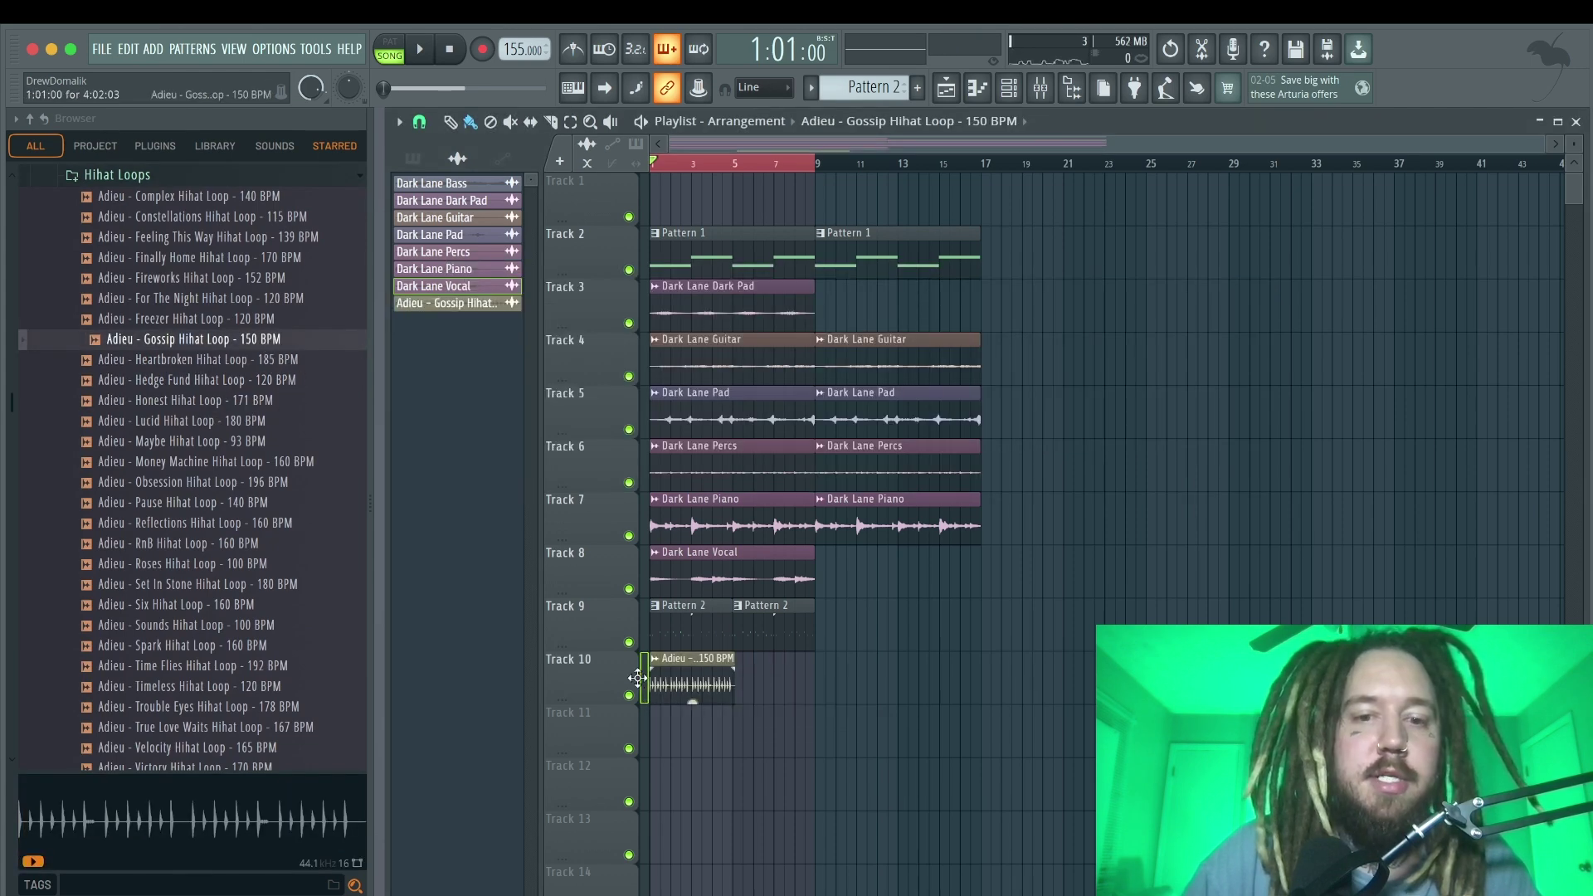
double_click(704, 674)
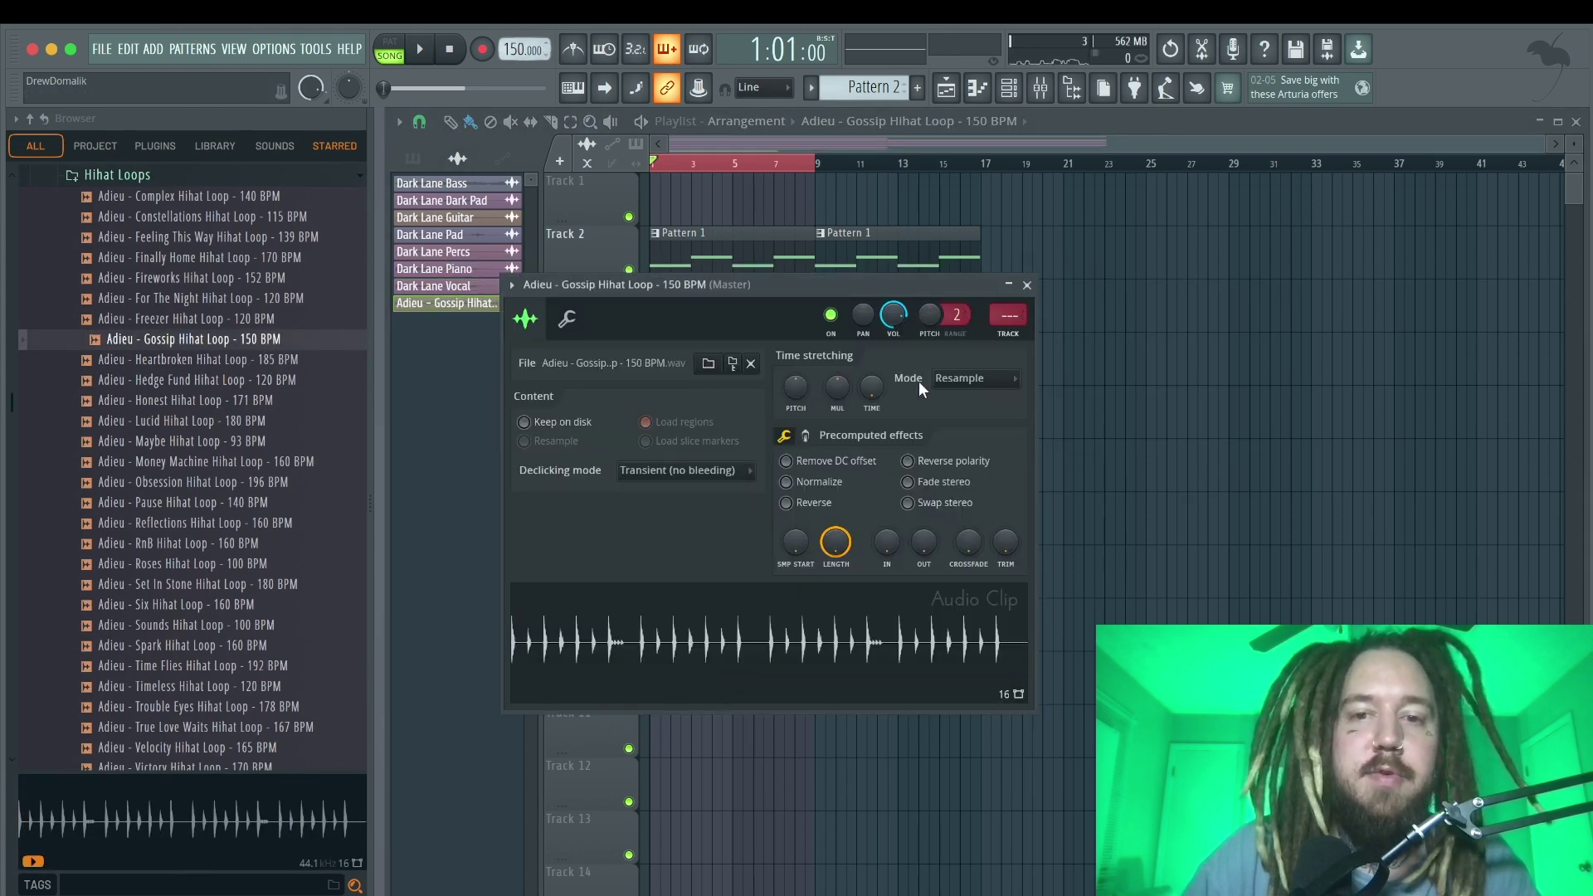
click(958, 378)
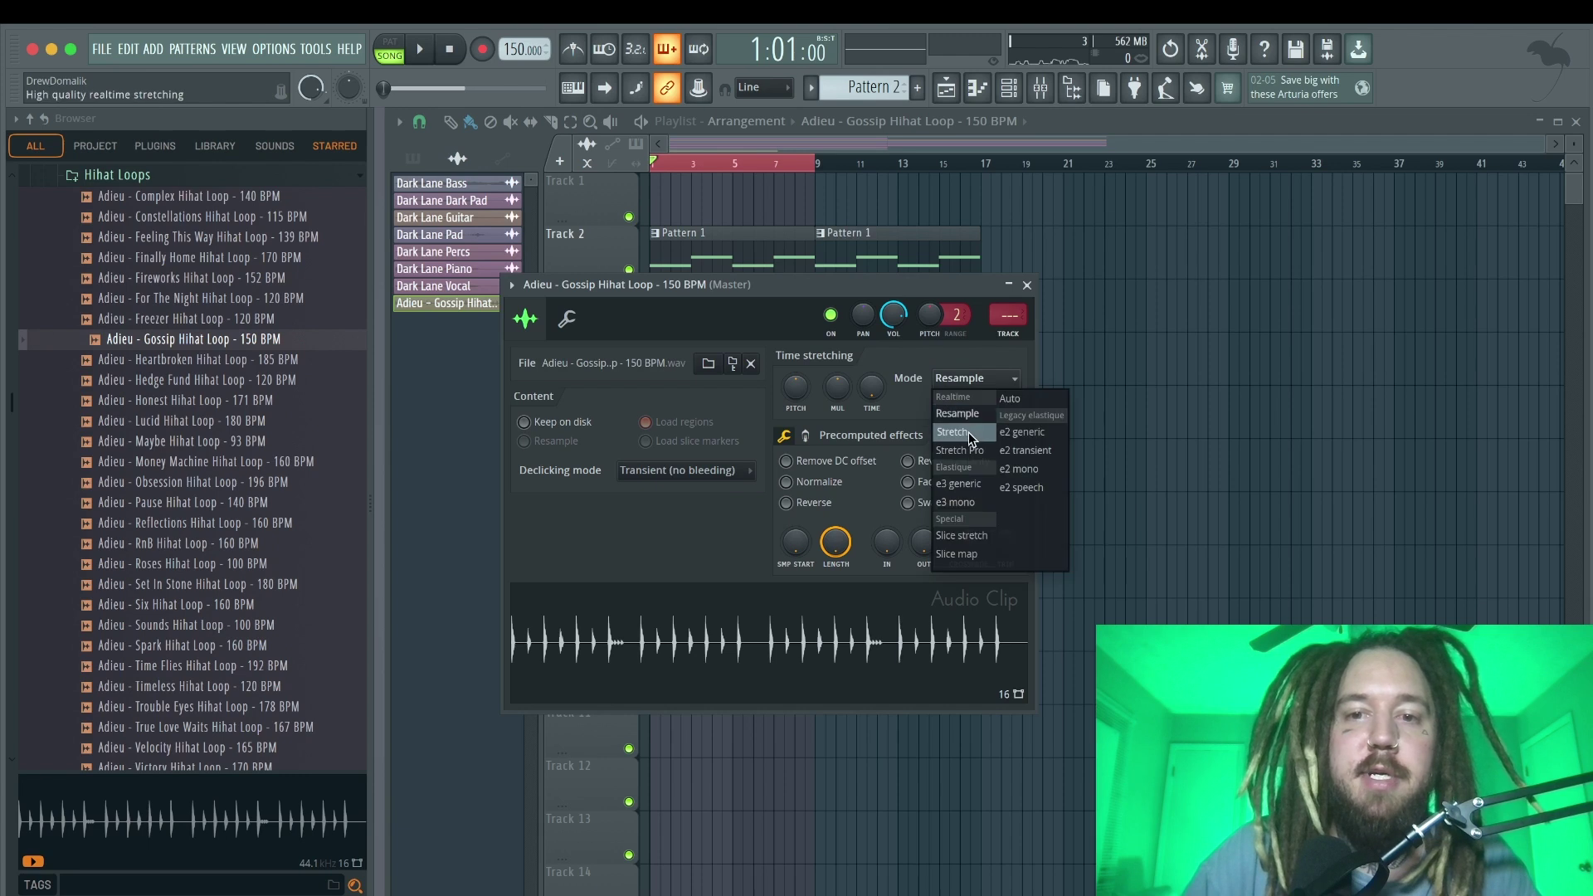
click(968, 431)
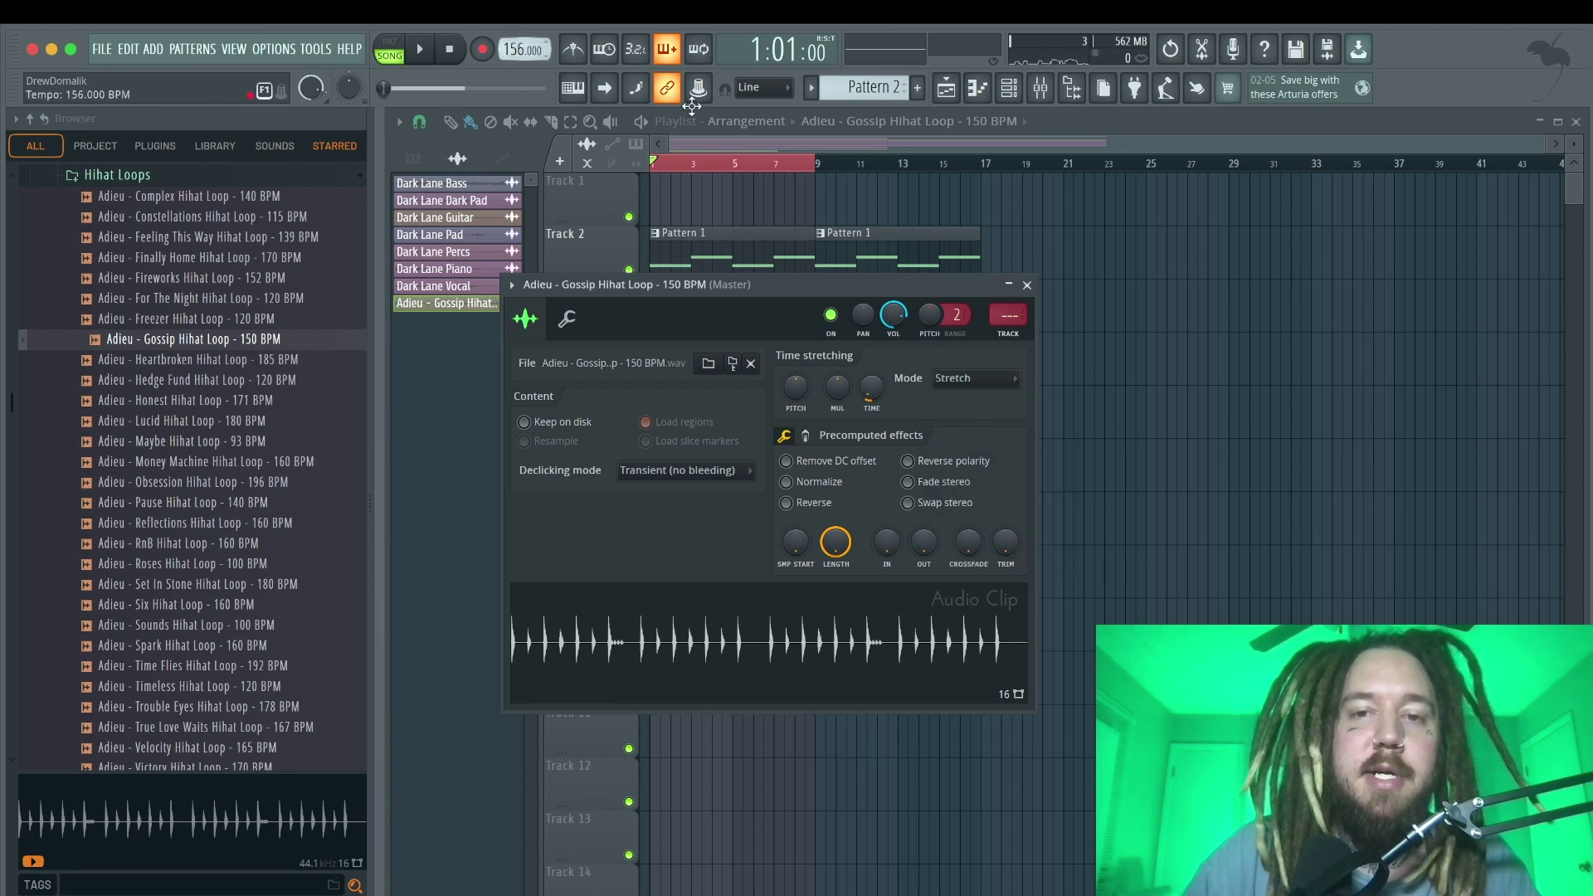
key(space)
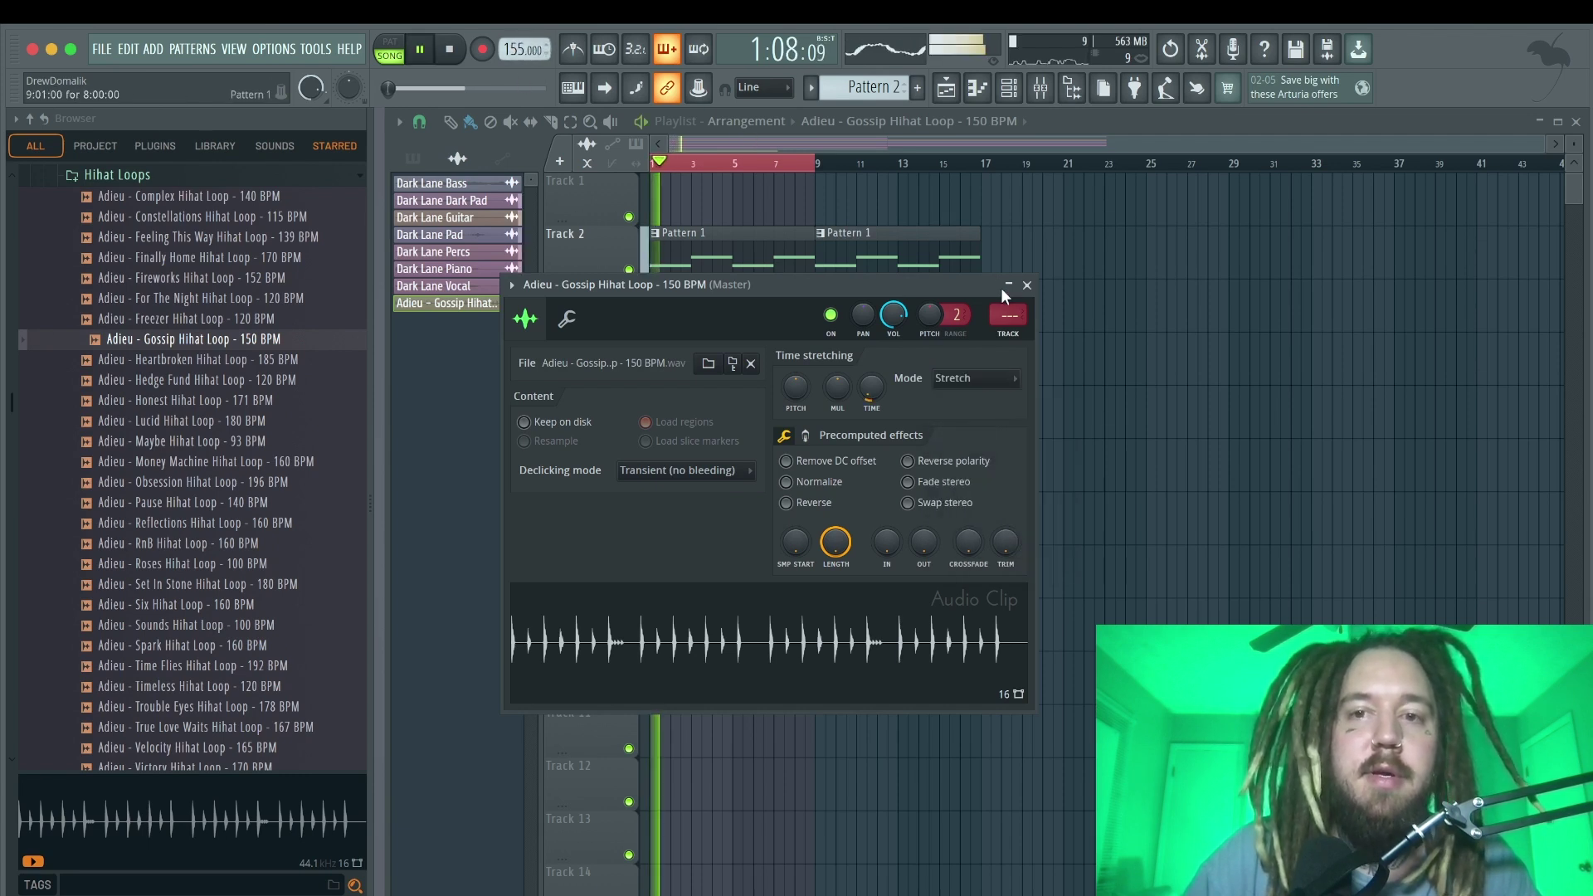
click(685, 618)
scroll(699, 535, up, 3)
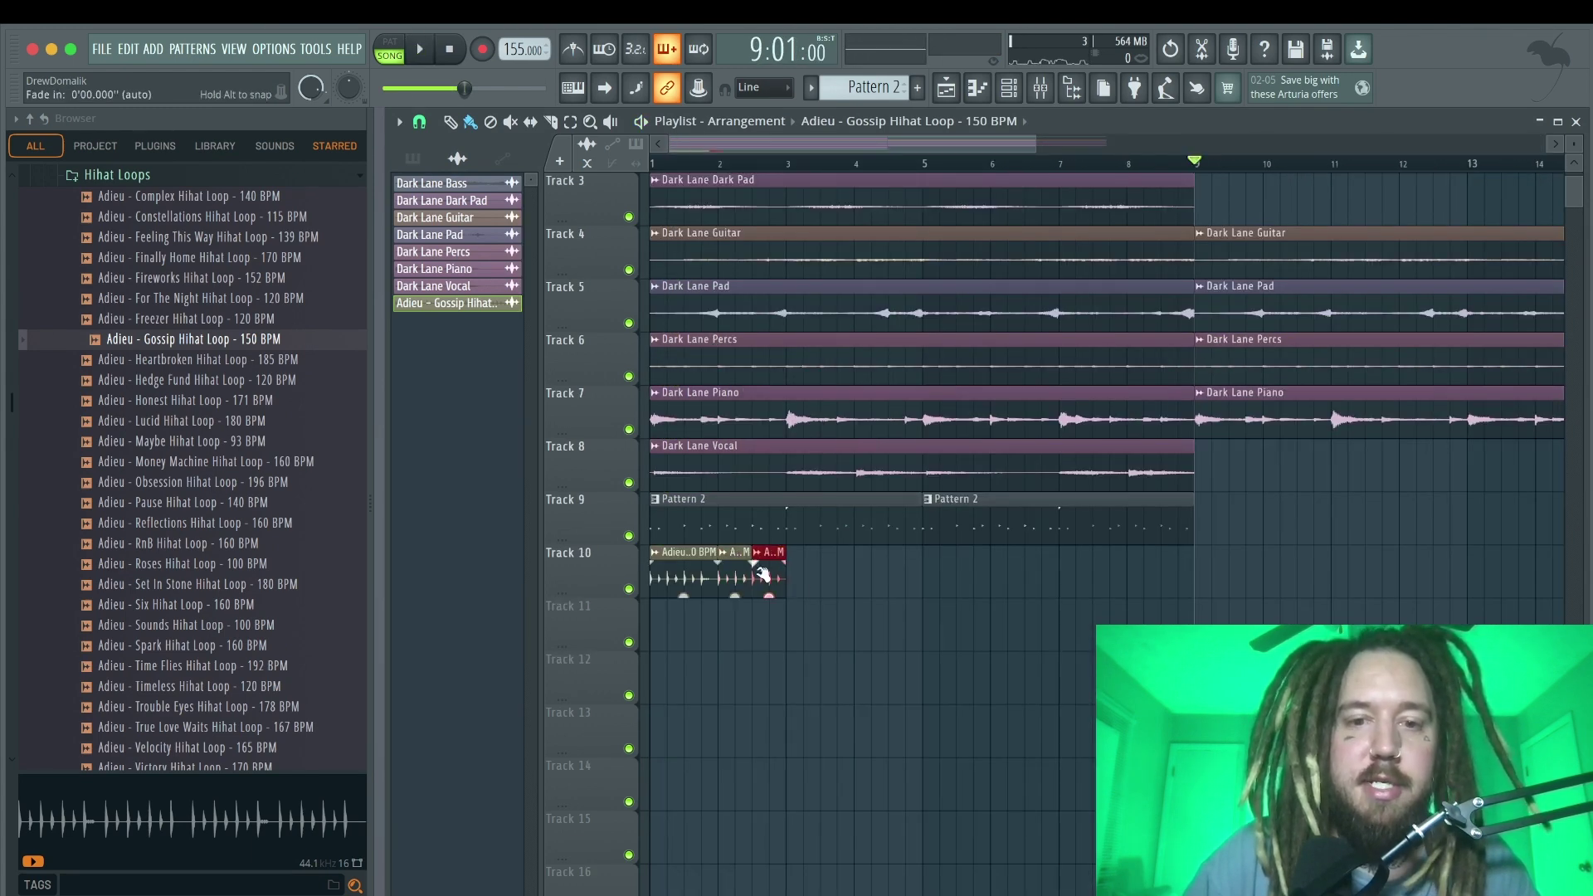
key(ctrl+b)
key(ctrl+b)
key(ctrl+b)
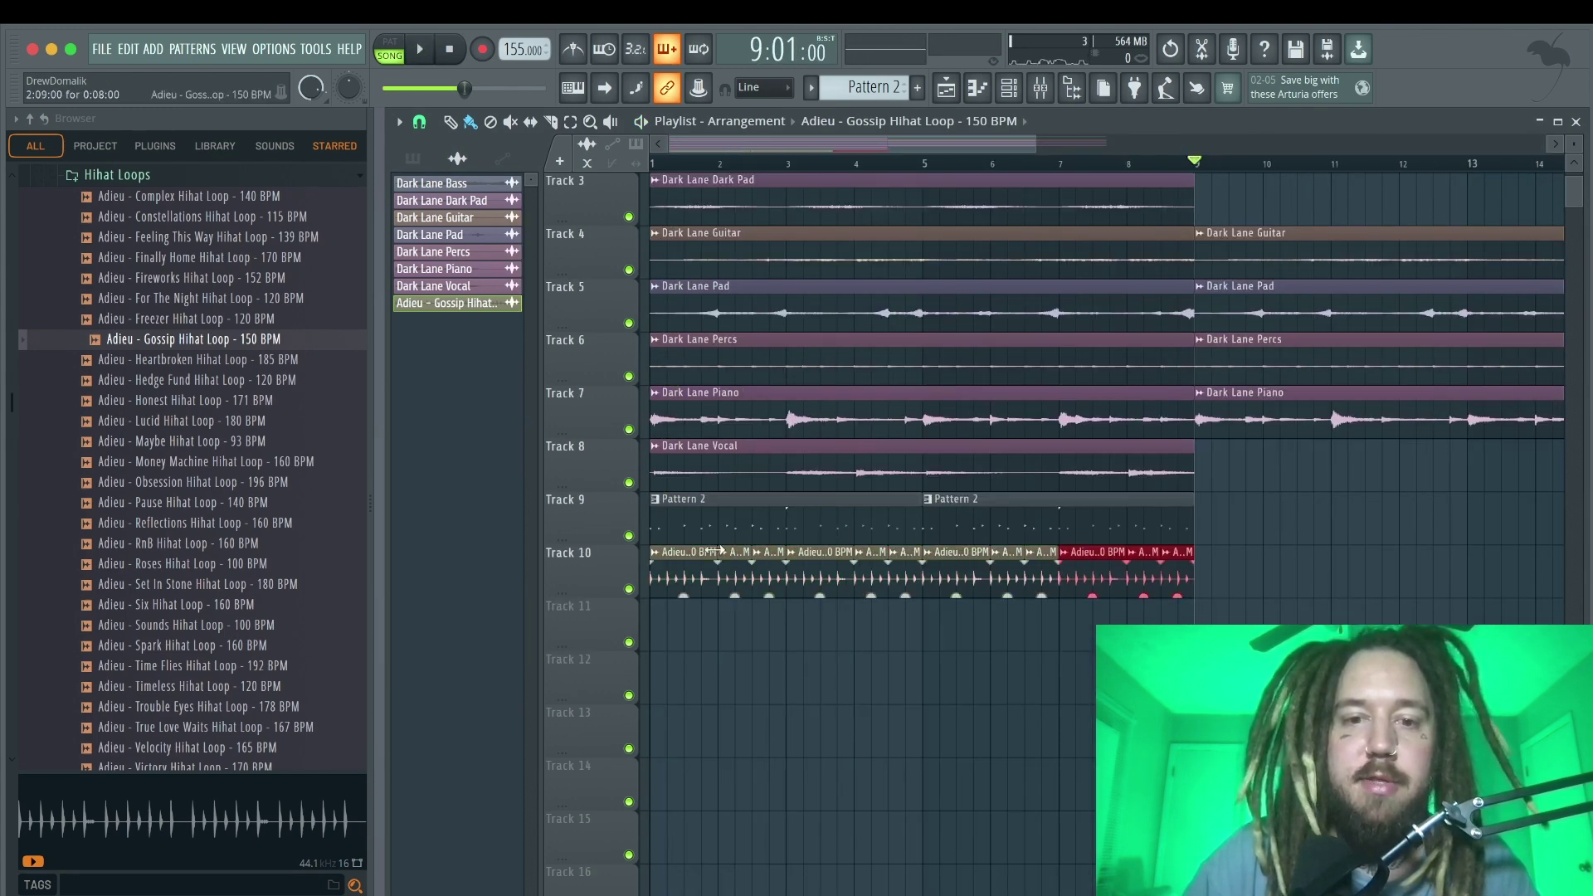
key(space)
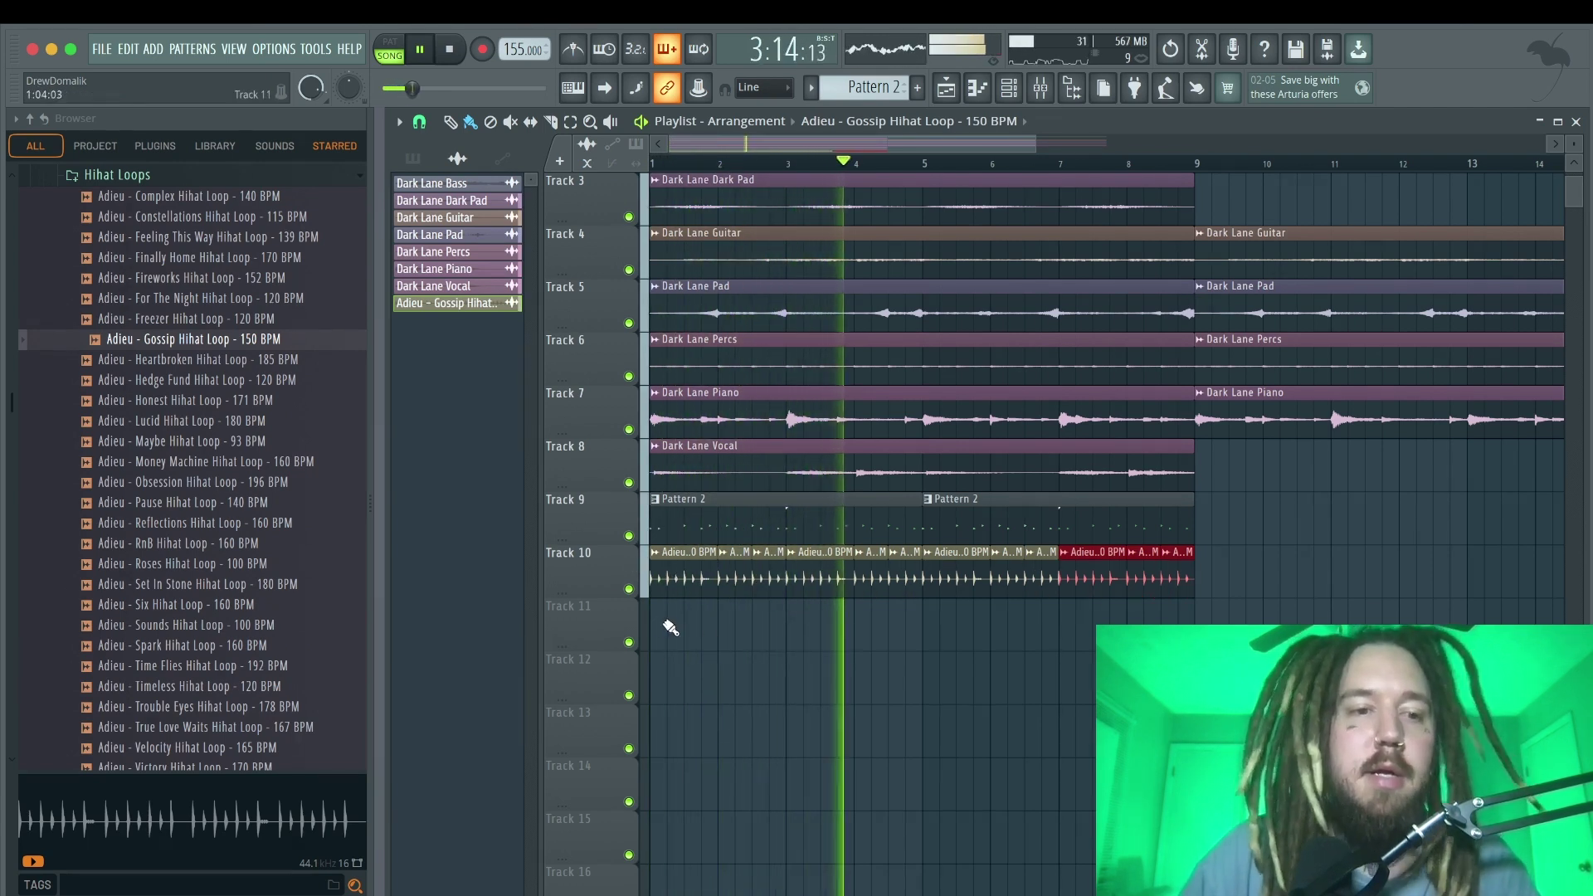
Lower the Final Crash volume to 53% and preview the Ding Open Hihat sample
scroll(146, 255, up, 4)
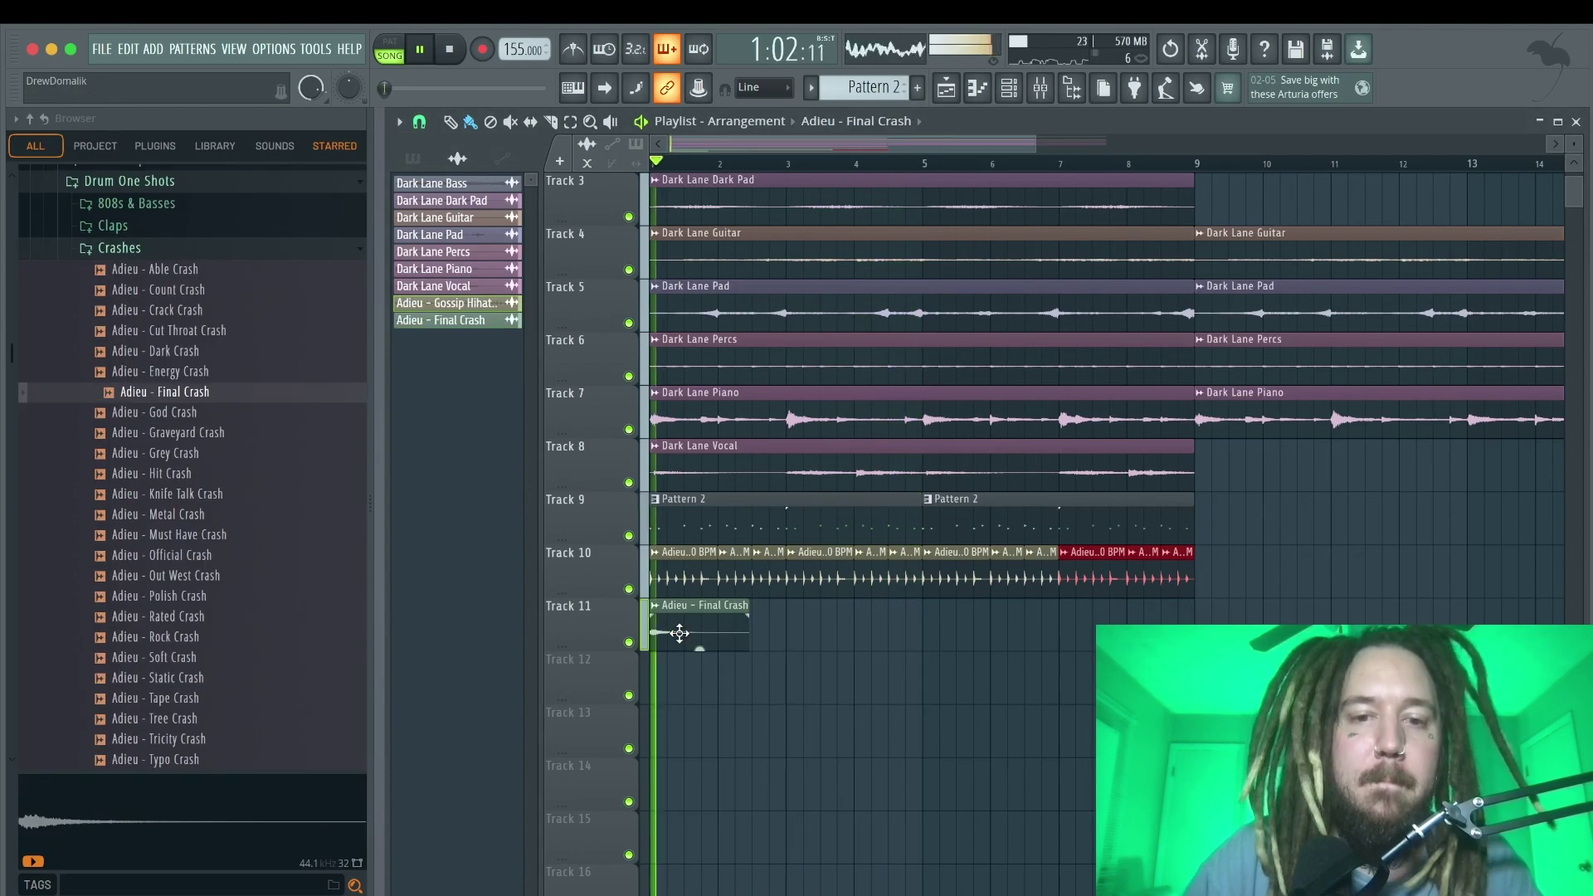
double_click(672, 631)
drag(937, 348, 936, 381)
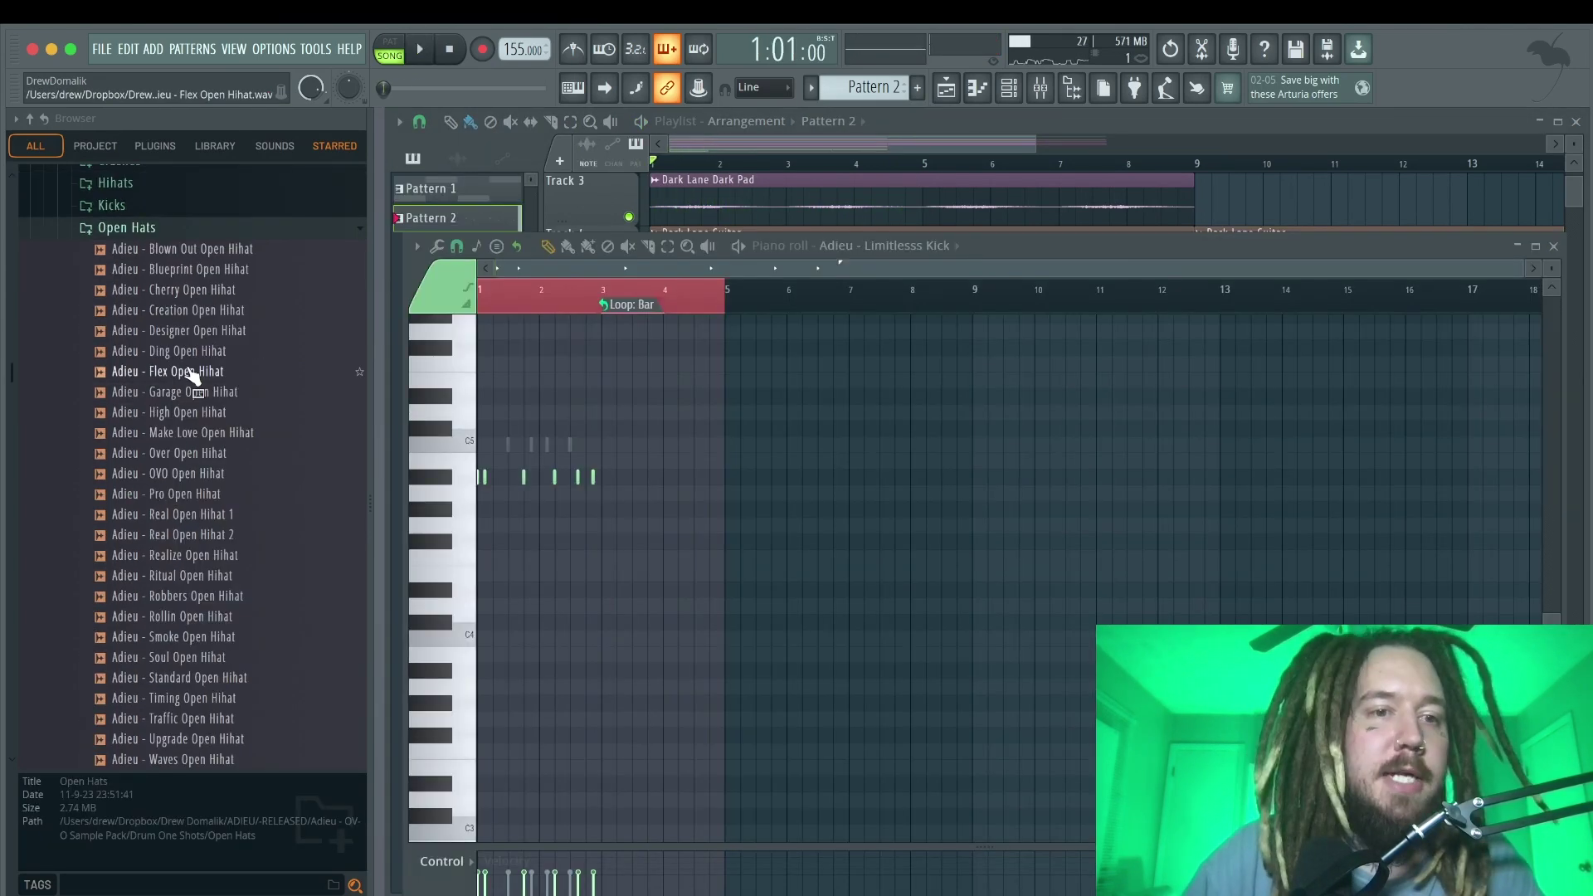
drag(178, 353, 189, 369)
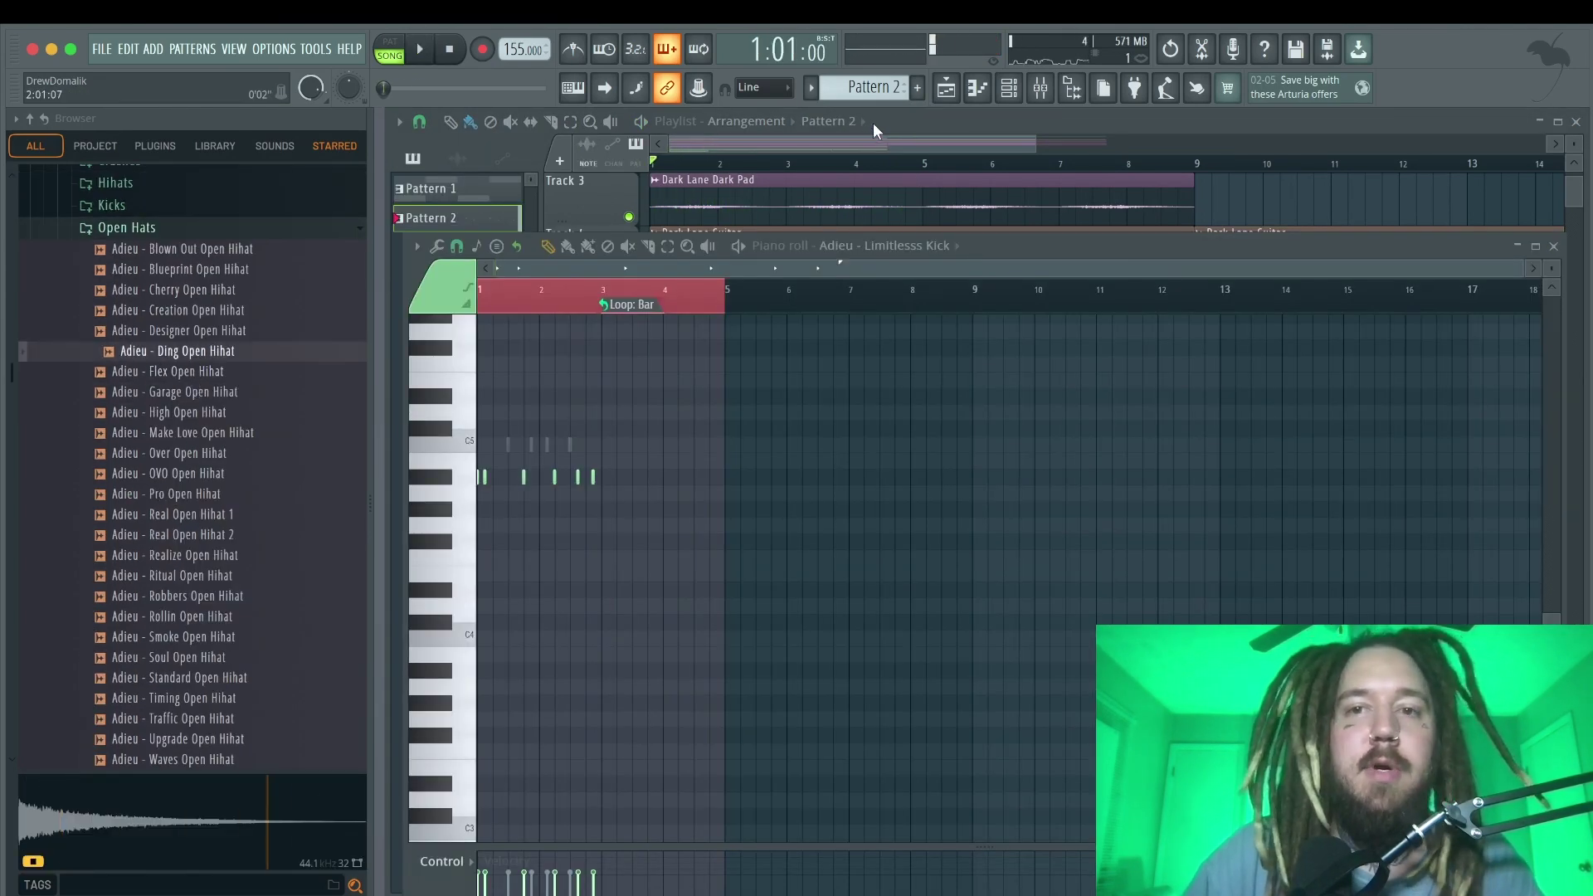
Add Over Open Hihat as a Pattern 2 channel and place a Real Open Hihat 2 hit
click(1008, 90)
click(193, 453)
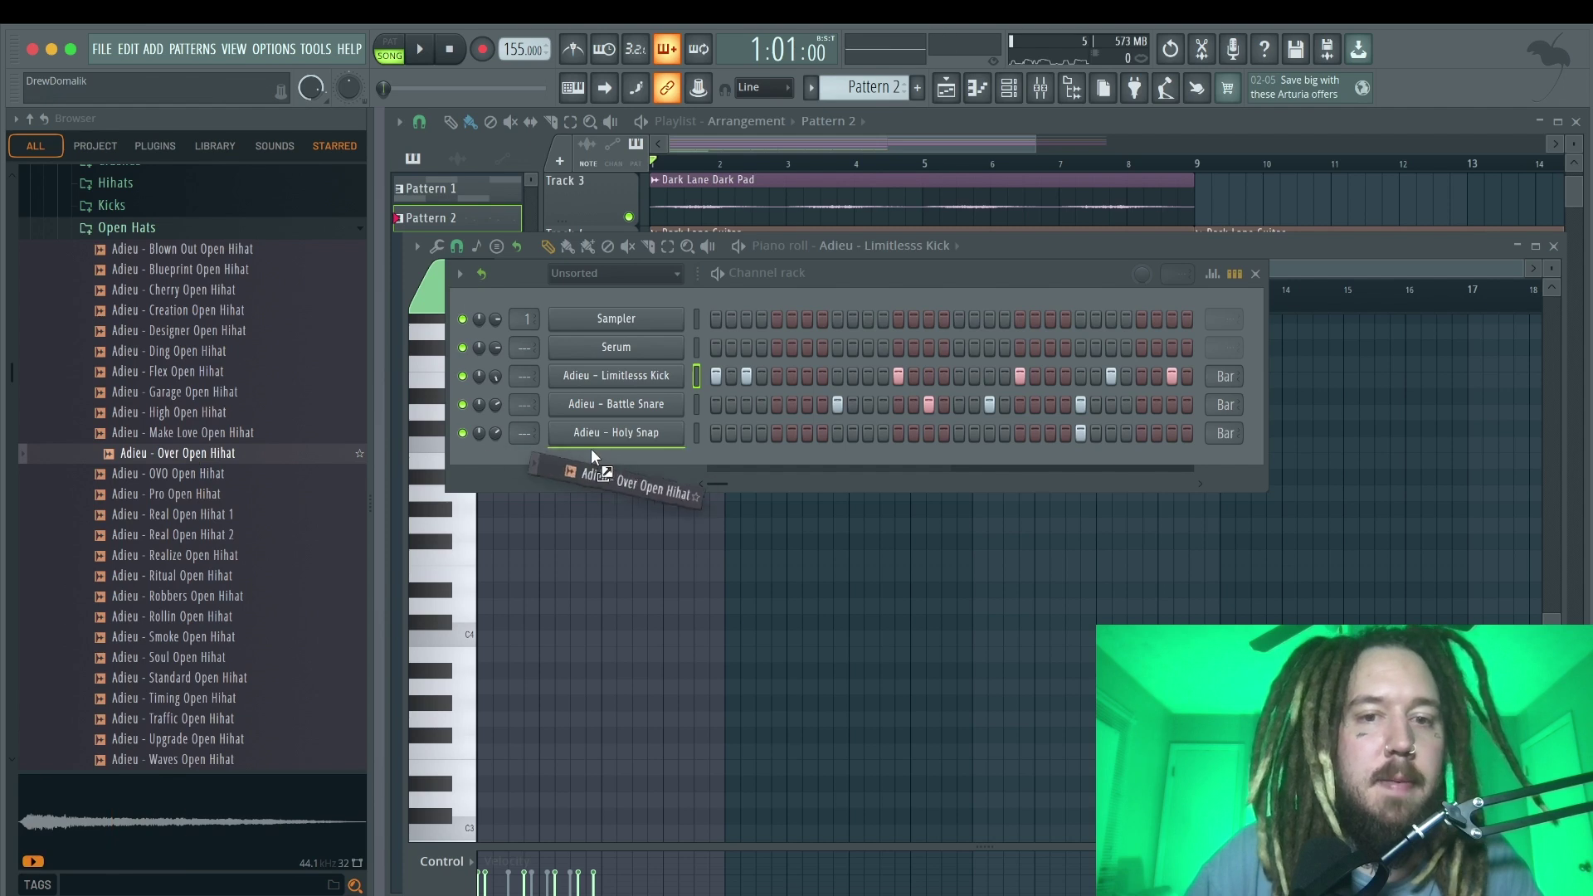
key(space)
drag(590, 448, 594, 490)
click(1019, 490)
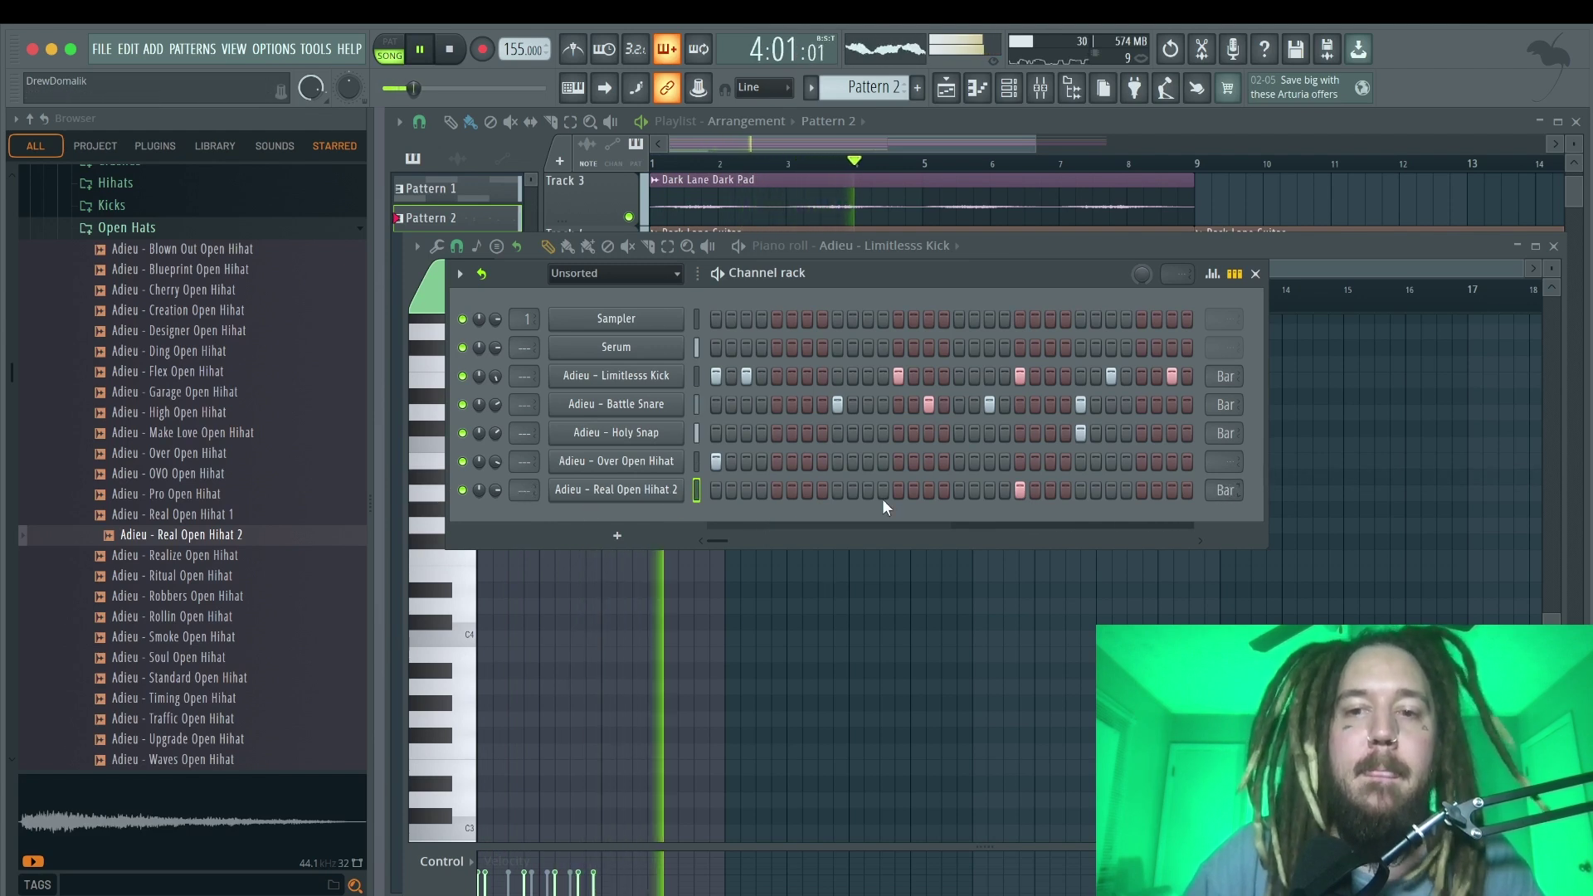
Add Ritual Open Hihat as a channel and fill its row every 8 steps
click(202, 581)
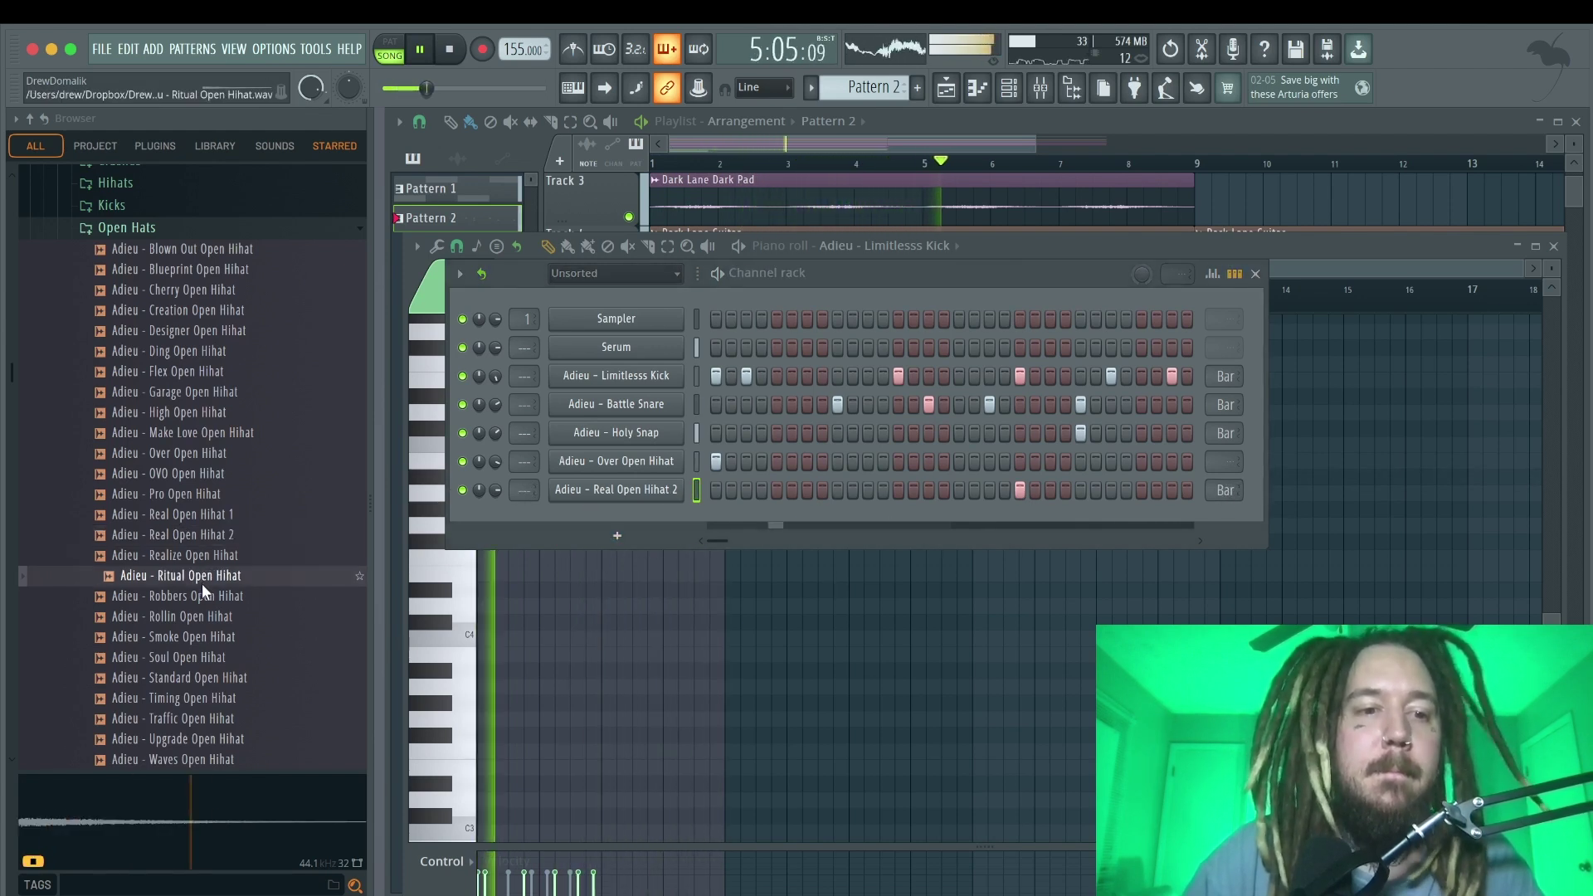
drag(201, 584, 581, 531)
right_click(638, 521)
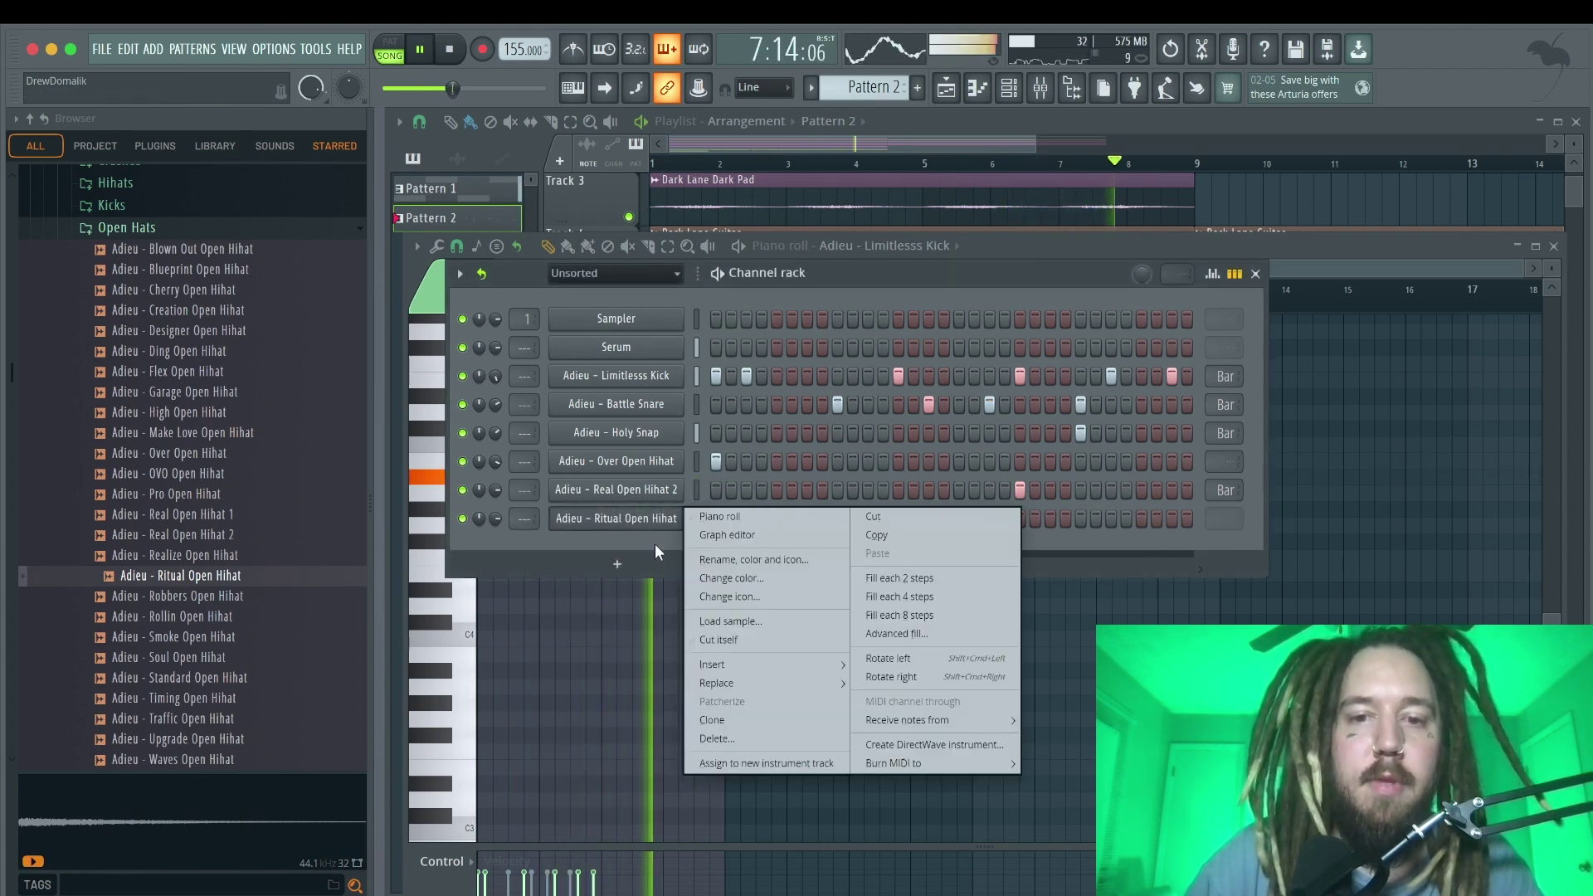
click(903, 614)
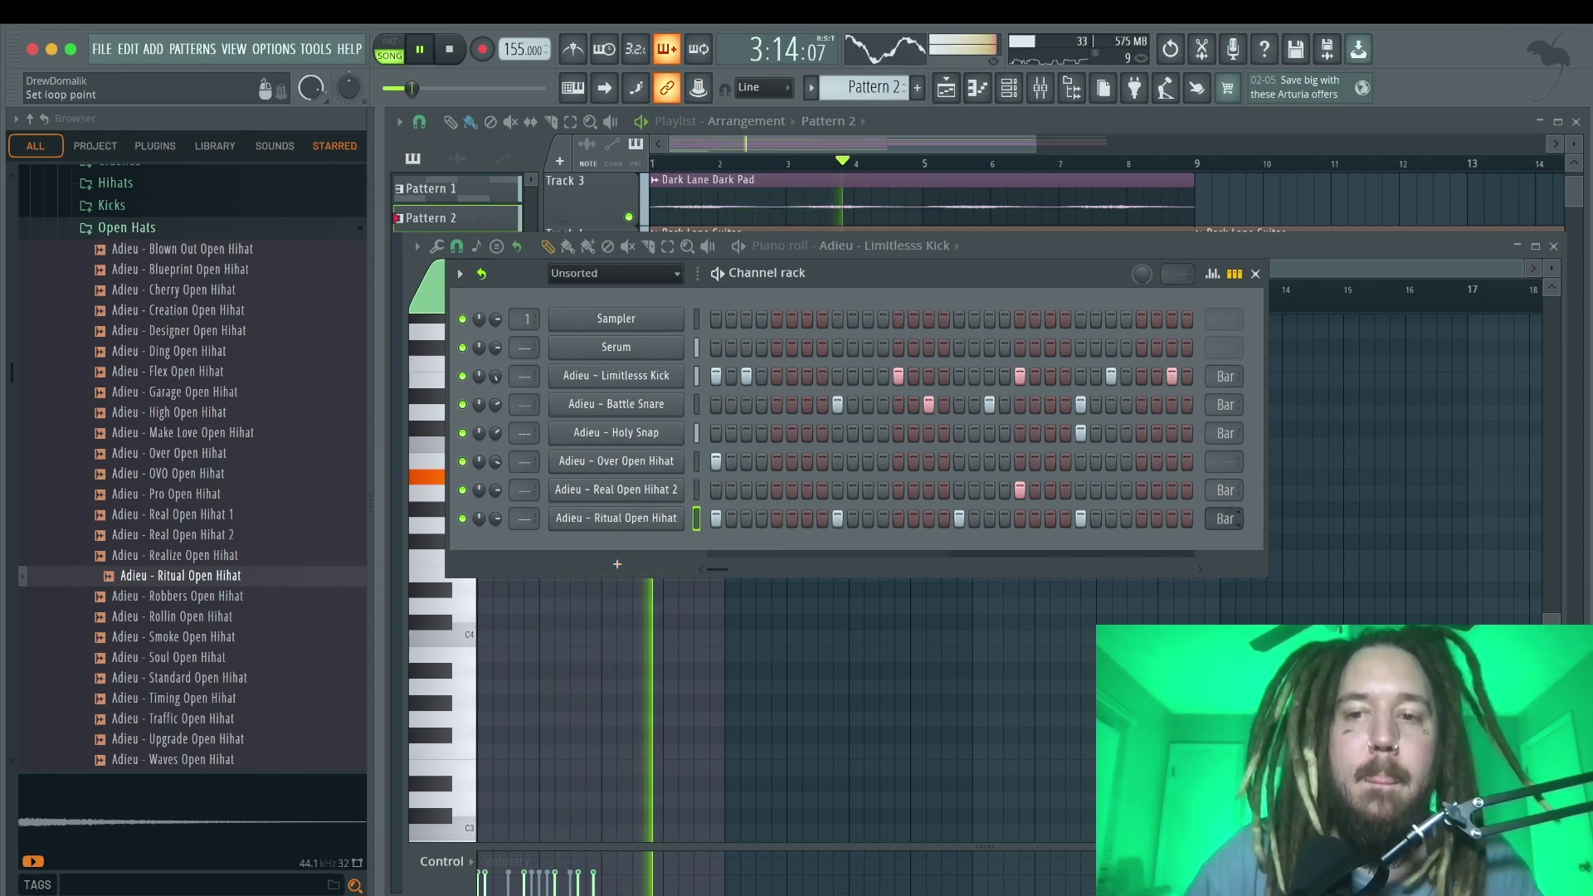
Add Traffic Open Hihat as a channel with a hit late in the bar, then stop playback
scroll(184, 605, down, 3)
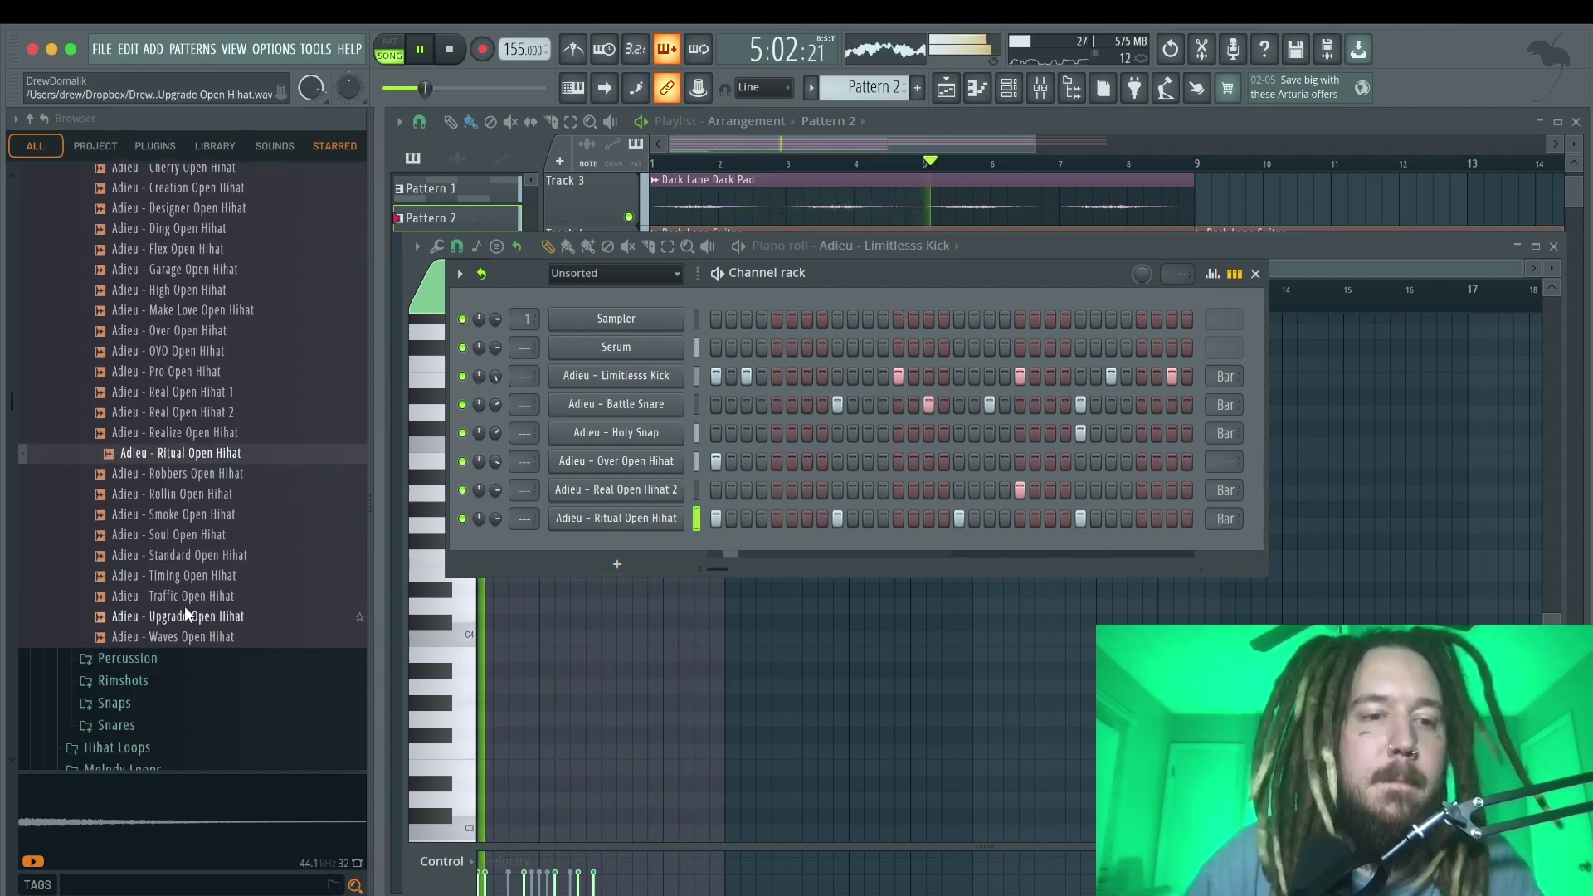
click(190, 614)
click(186, 596)
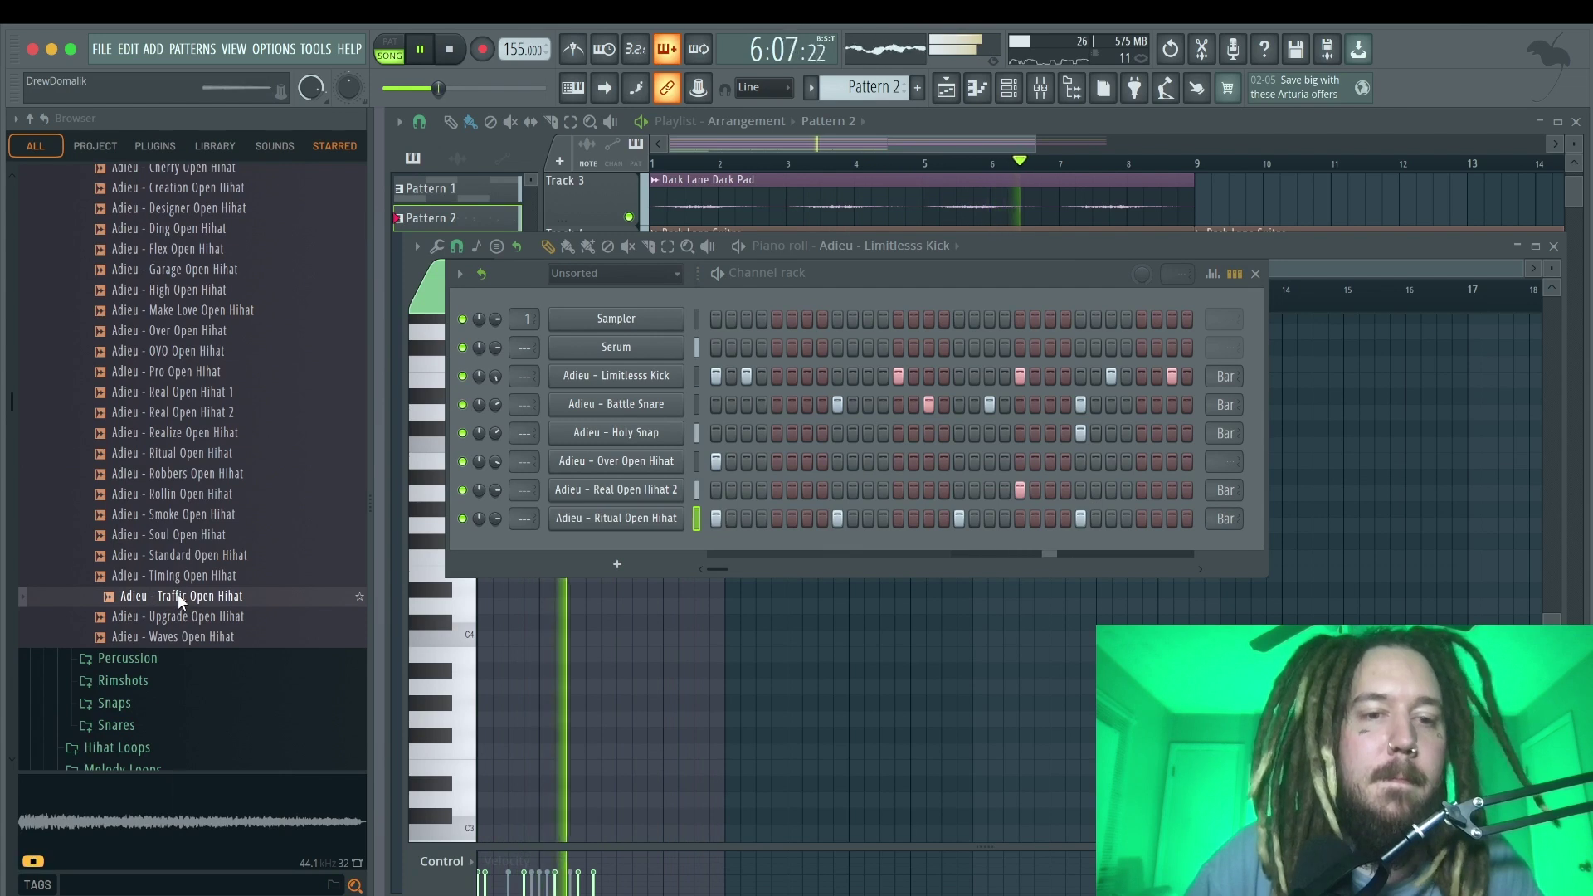
drag(177, 594, 548, 539)
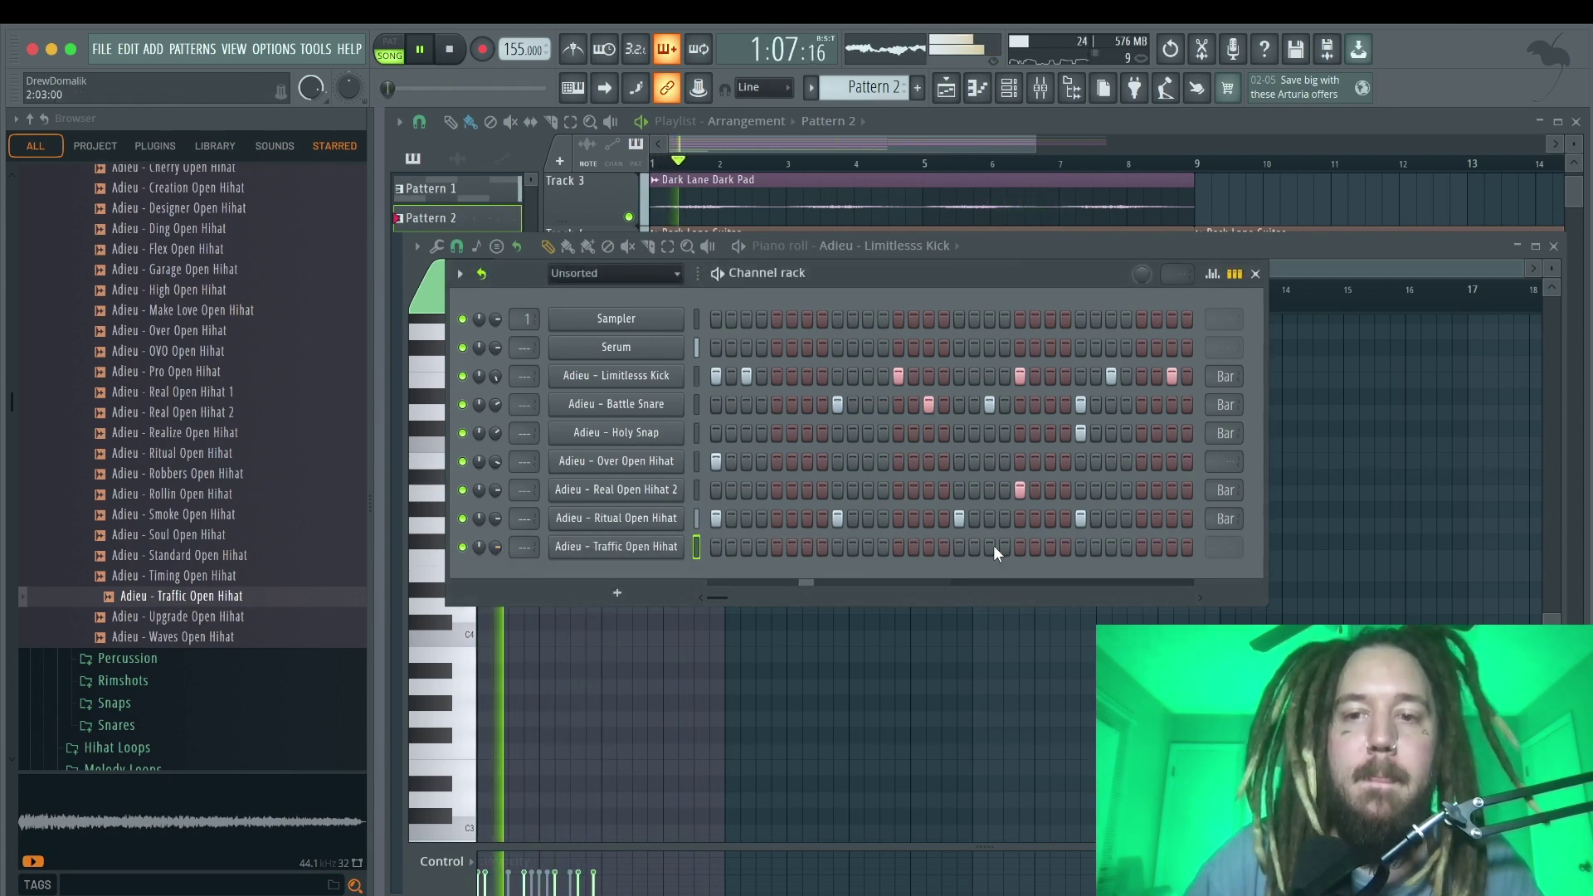
click(1049, 548)
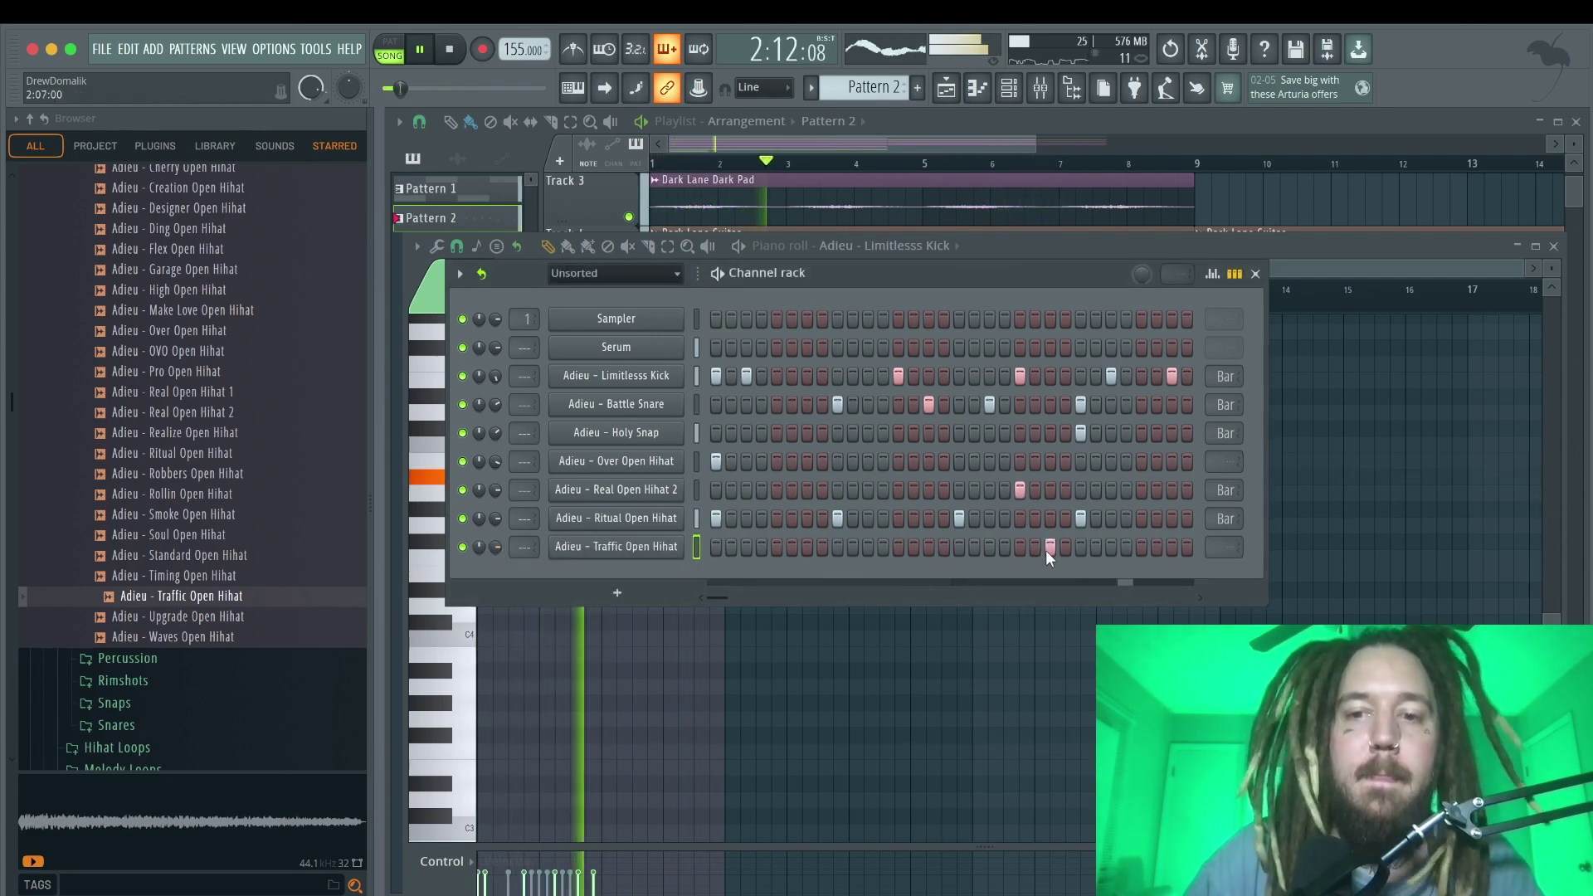
key(space)
click(615, 489)
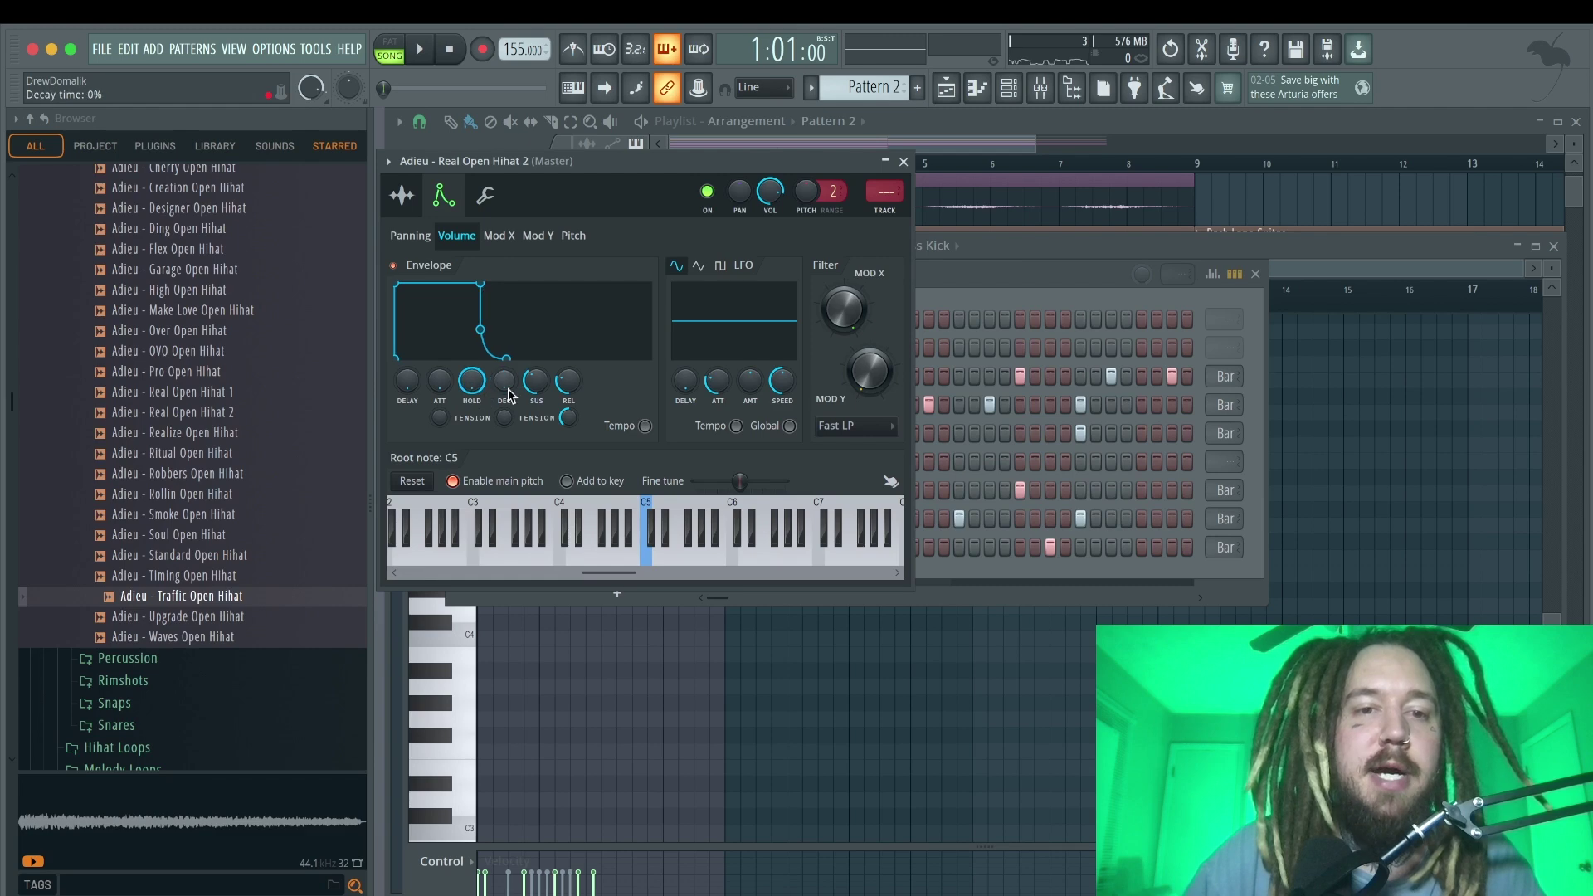
Close Real Open Hihat 2's settings, open its piano roll, and play the open-hat pattern
click(904, 163)
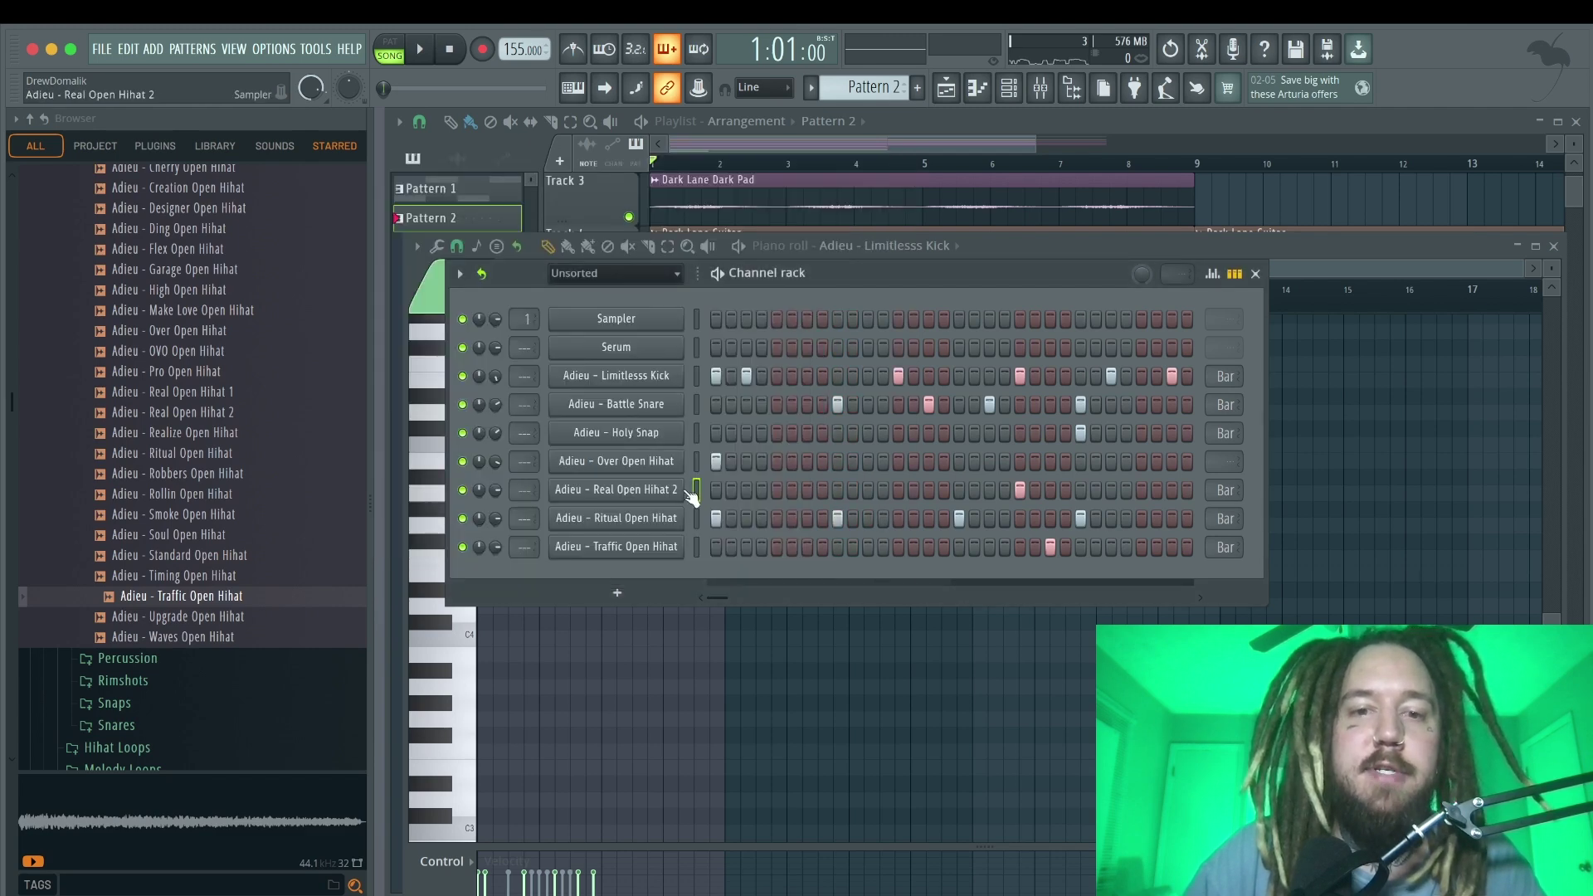
right_click(635, 498)
click(722, 494)
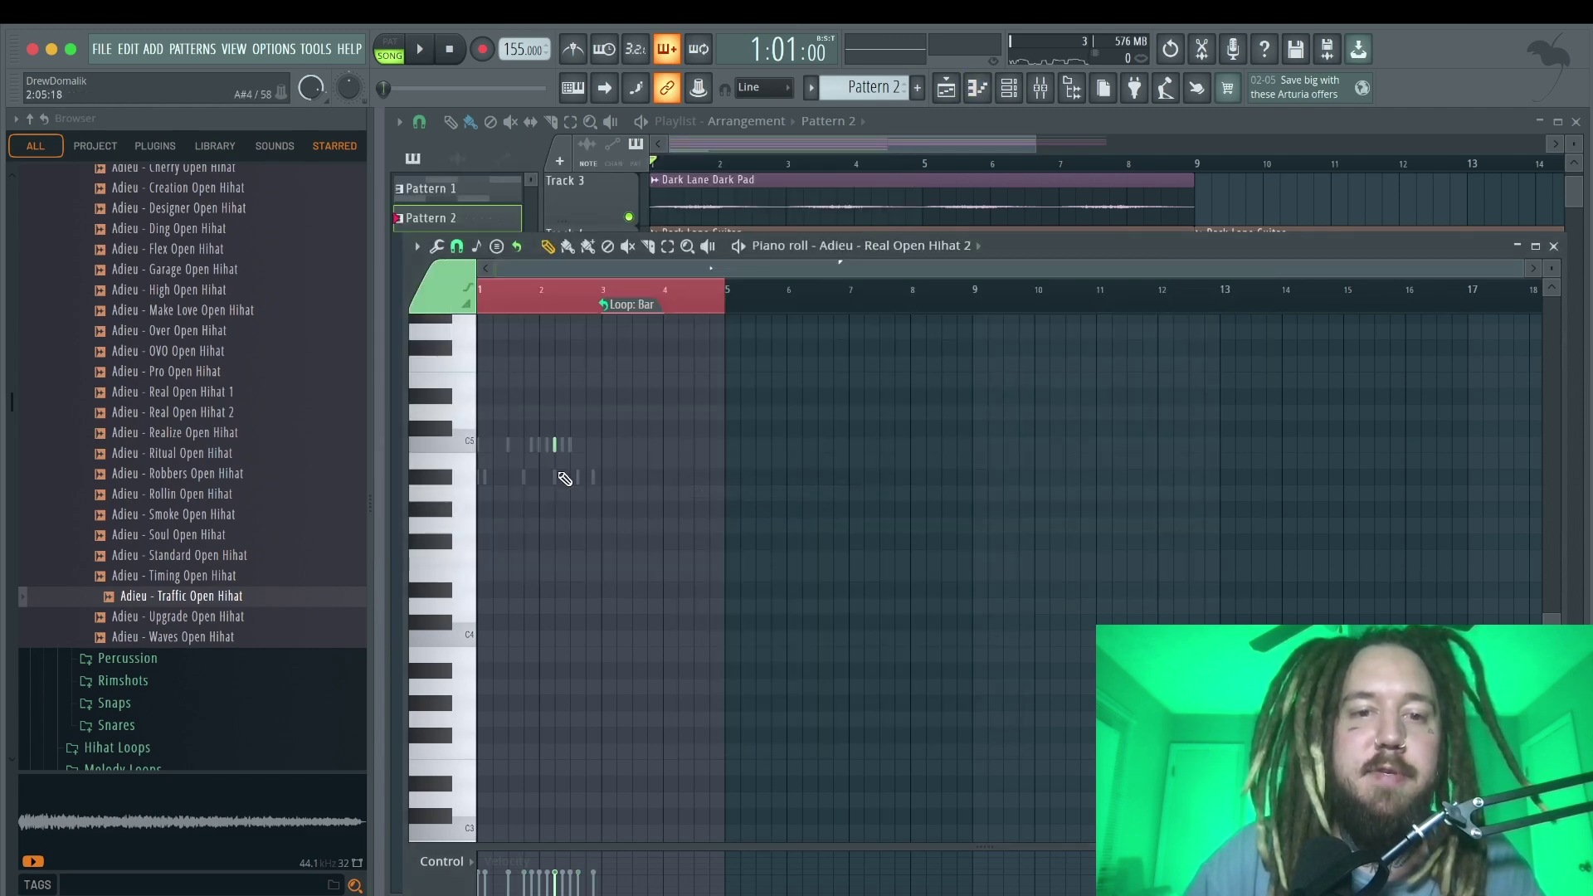
scroll(564, 479, up, 5)
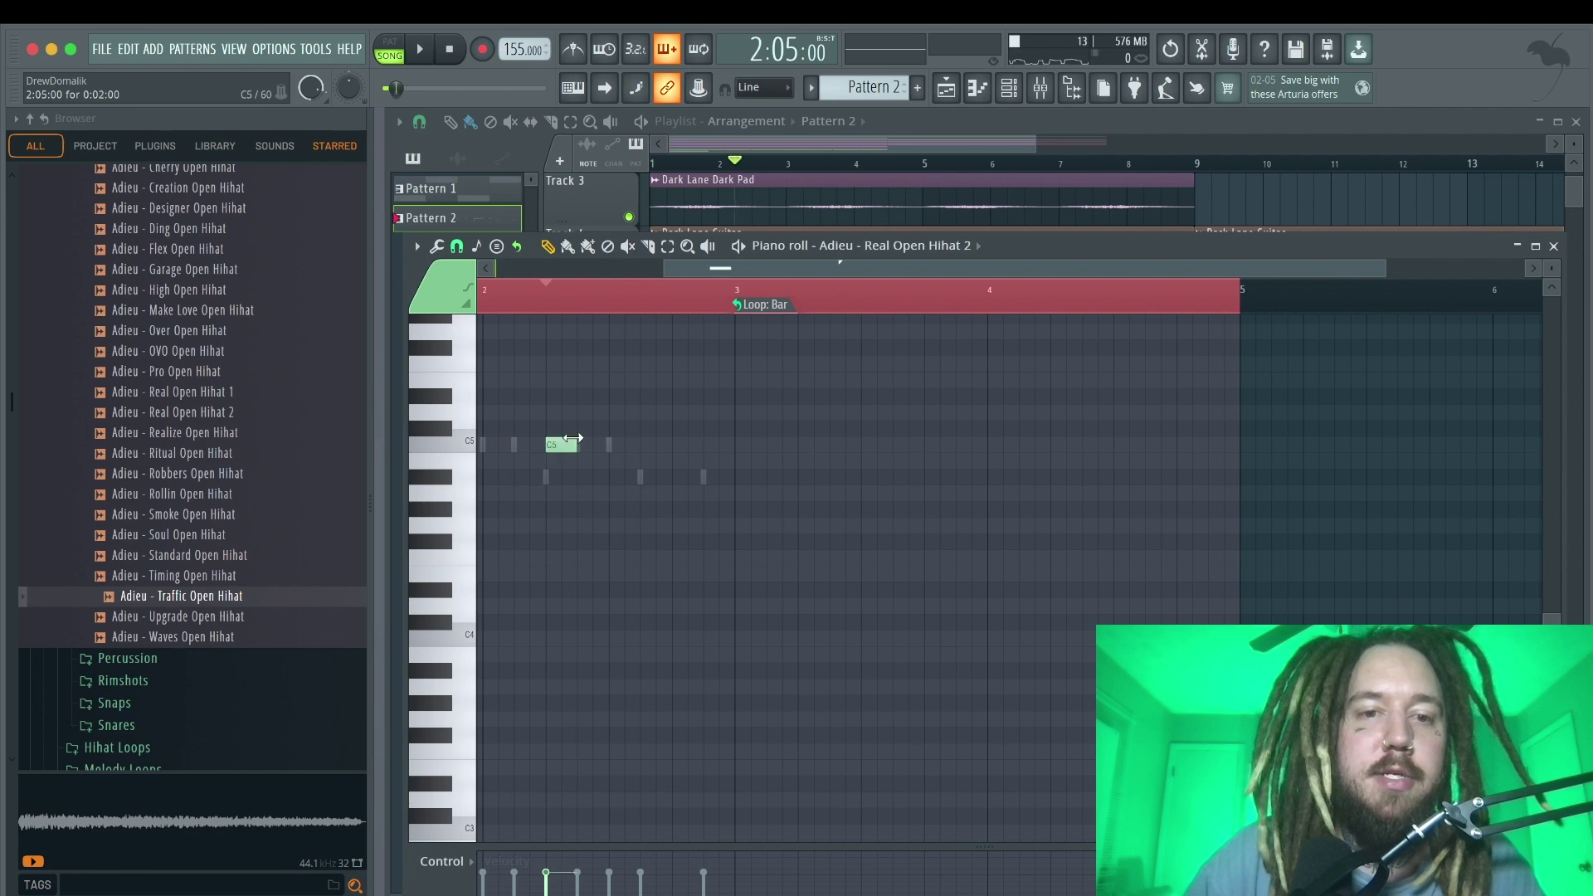
key(space)
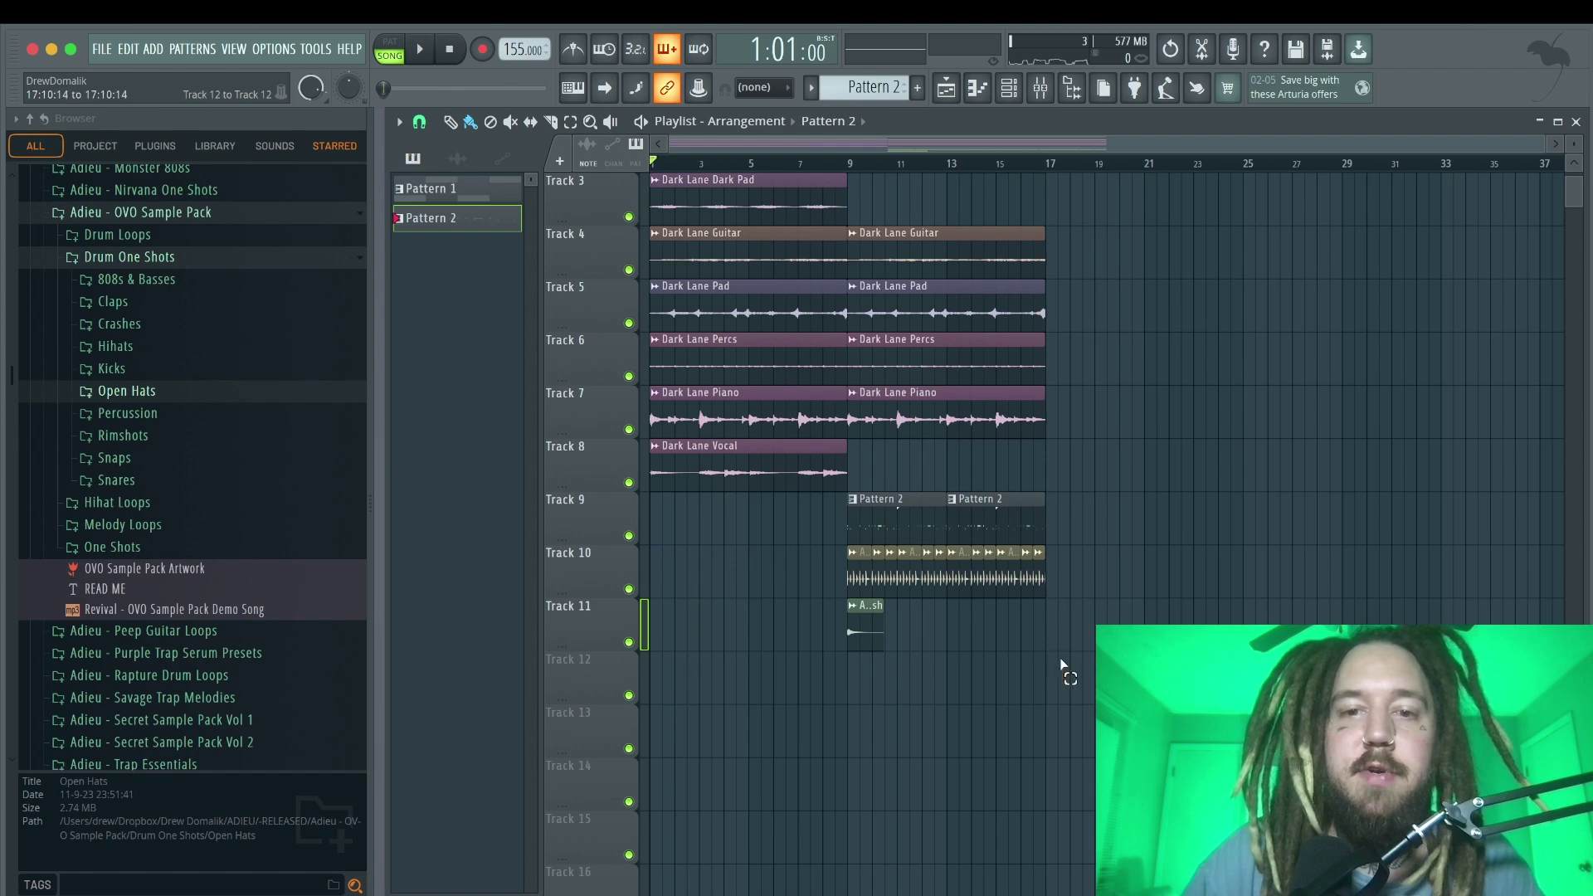
Duplicate the bar 9–17 clips after bar 17 and shift the Dark Pad copy further right
drag(1062, 666, 867, 254)
key(ctrl+b)
drag(763, 200, 1067, 199)
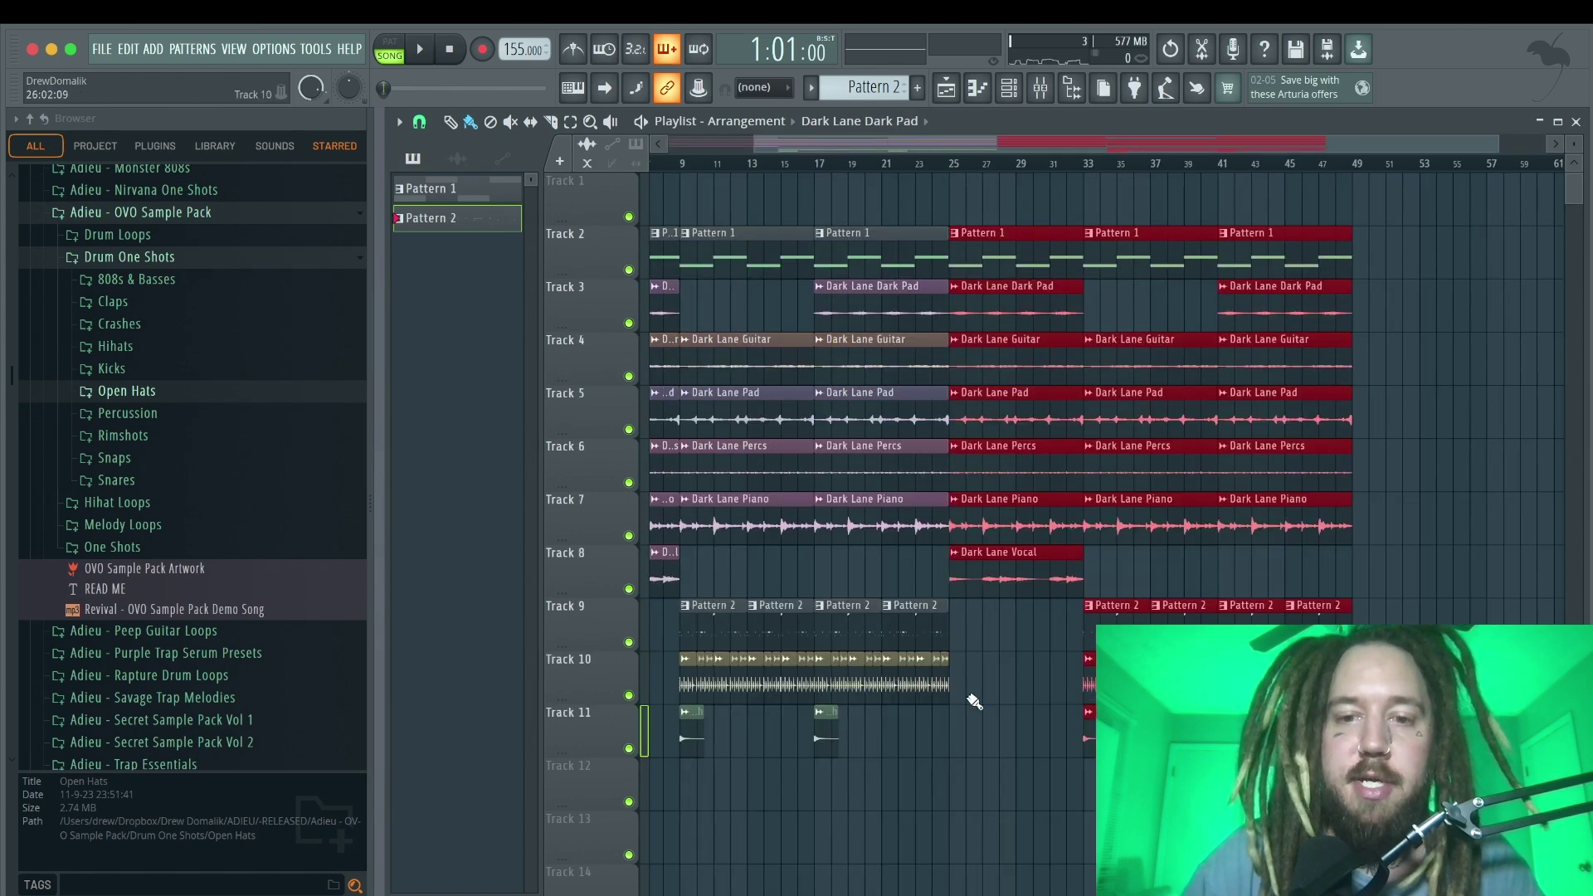
Duplicate the Tracks 9–11 drum clips from bars 17–25 into bars 25–33
drag(969, 696, 831, 647)
drag(964, 736, 823, 626)
key(ctrl+b)
ctrl+click(1390, 730)
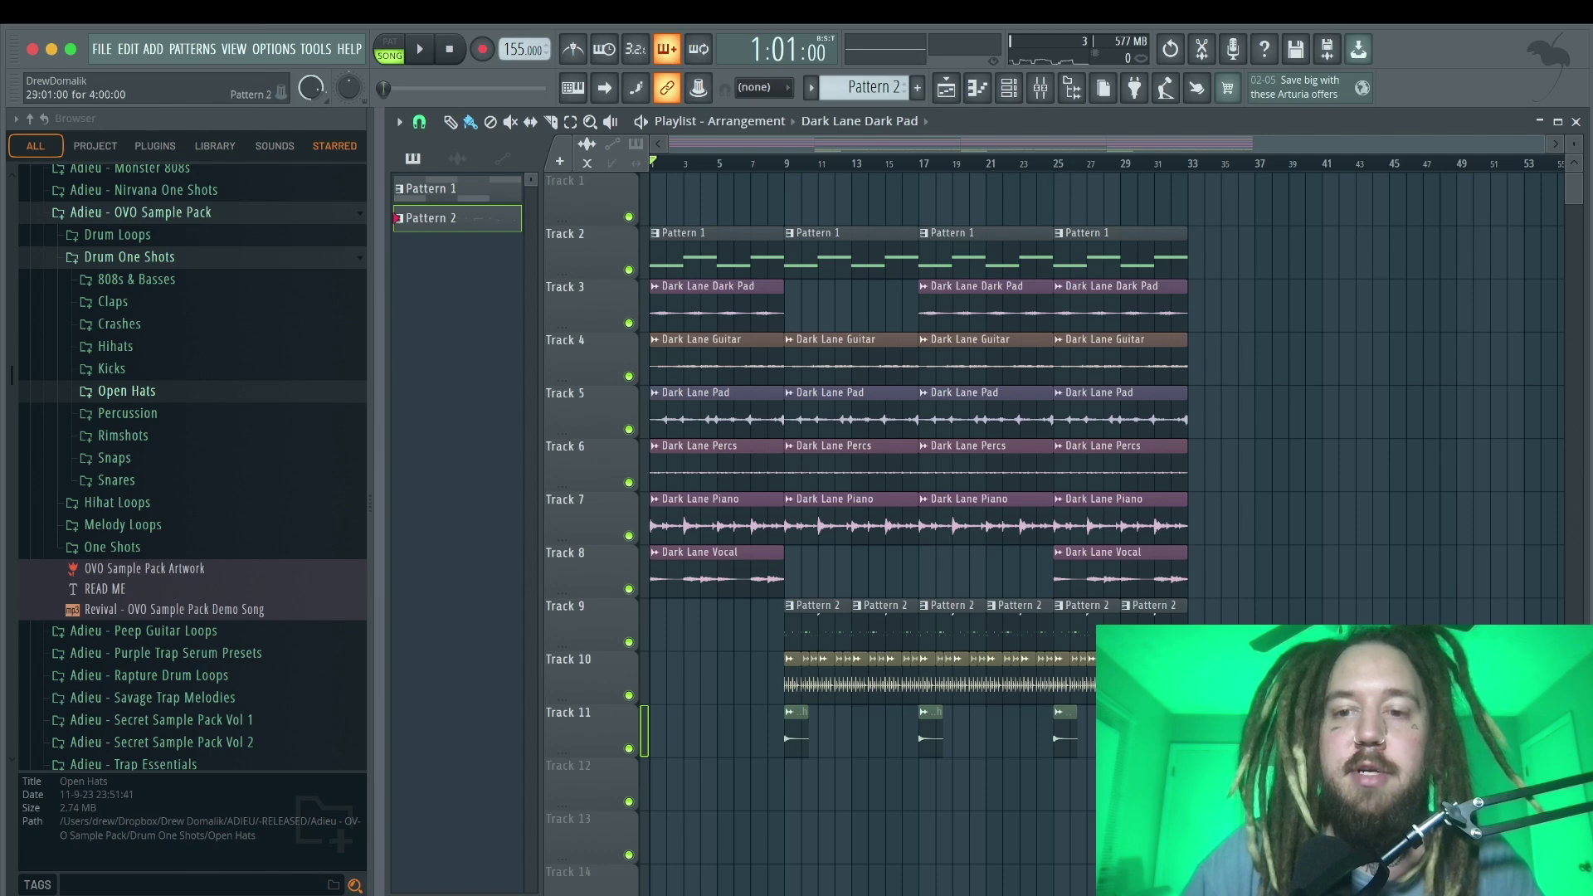
Repeat the whole arrangement twice with Ctrl+B, add a Dark Pad clip at bar 81, and play
key(ctrl+a)
key(ctrl+b)
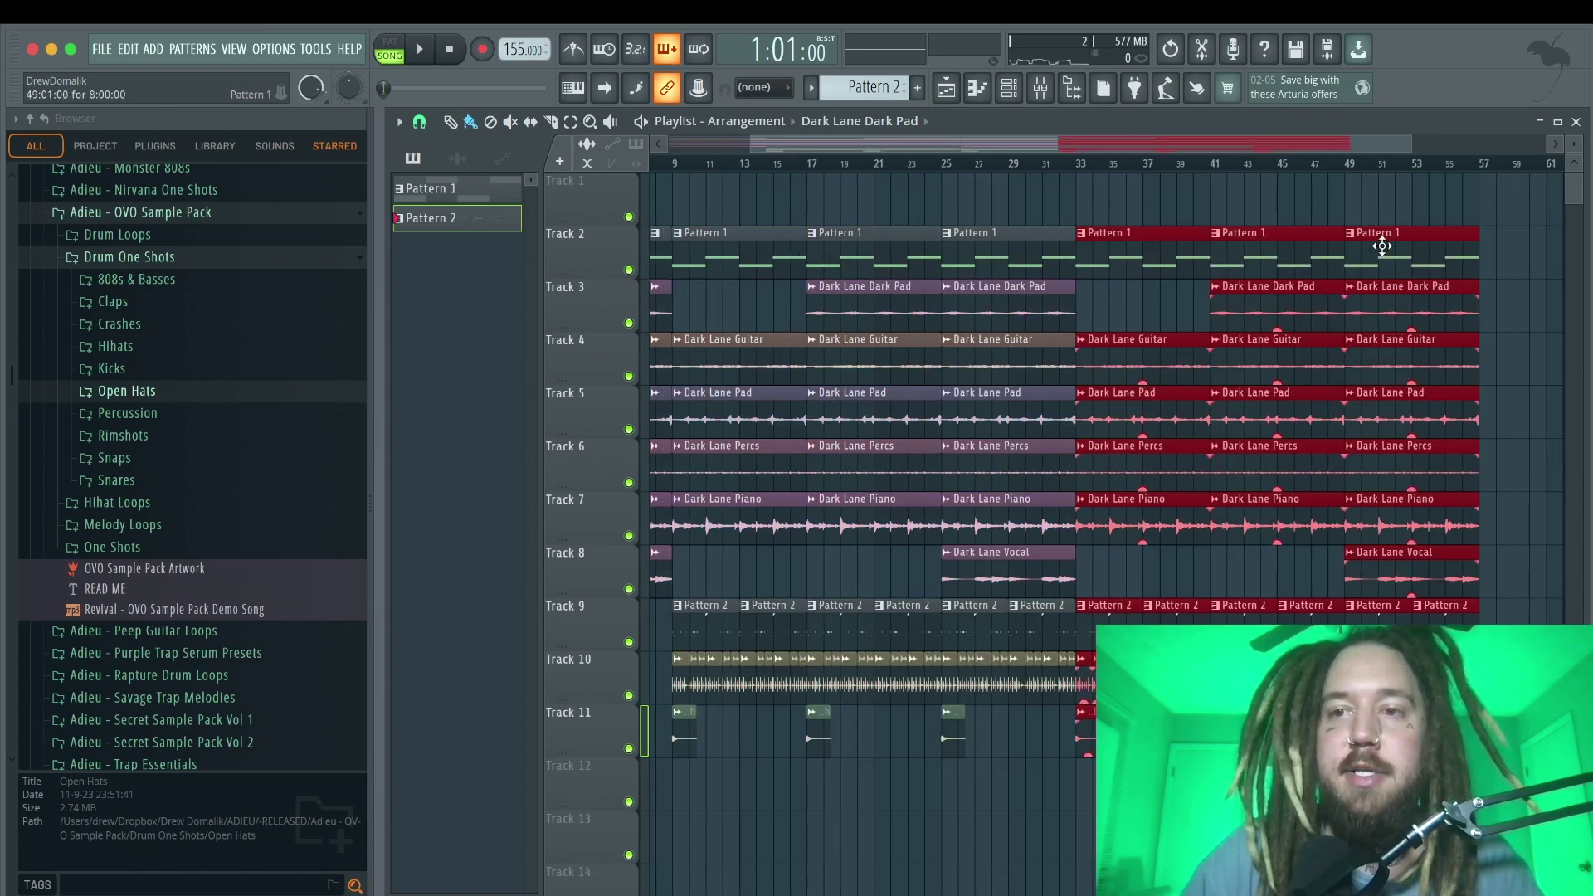
key(ctrl+b)
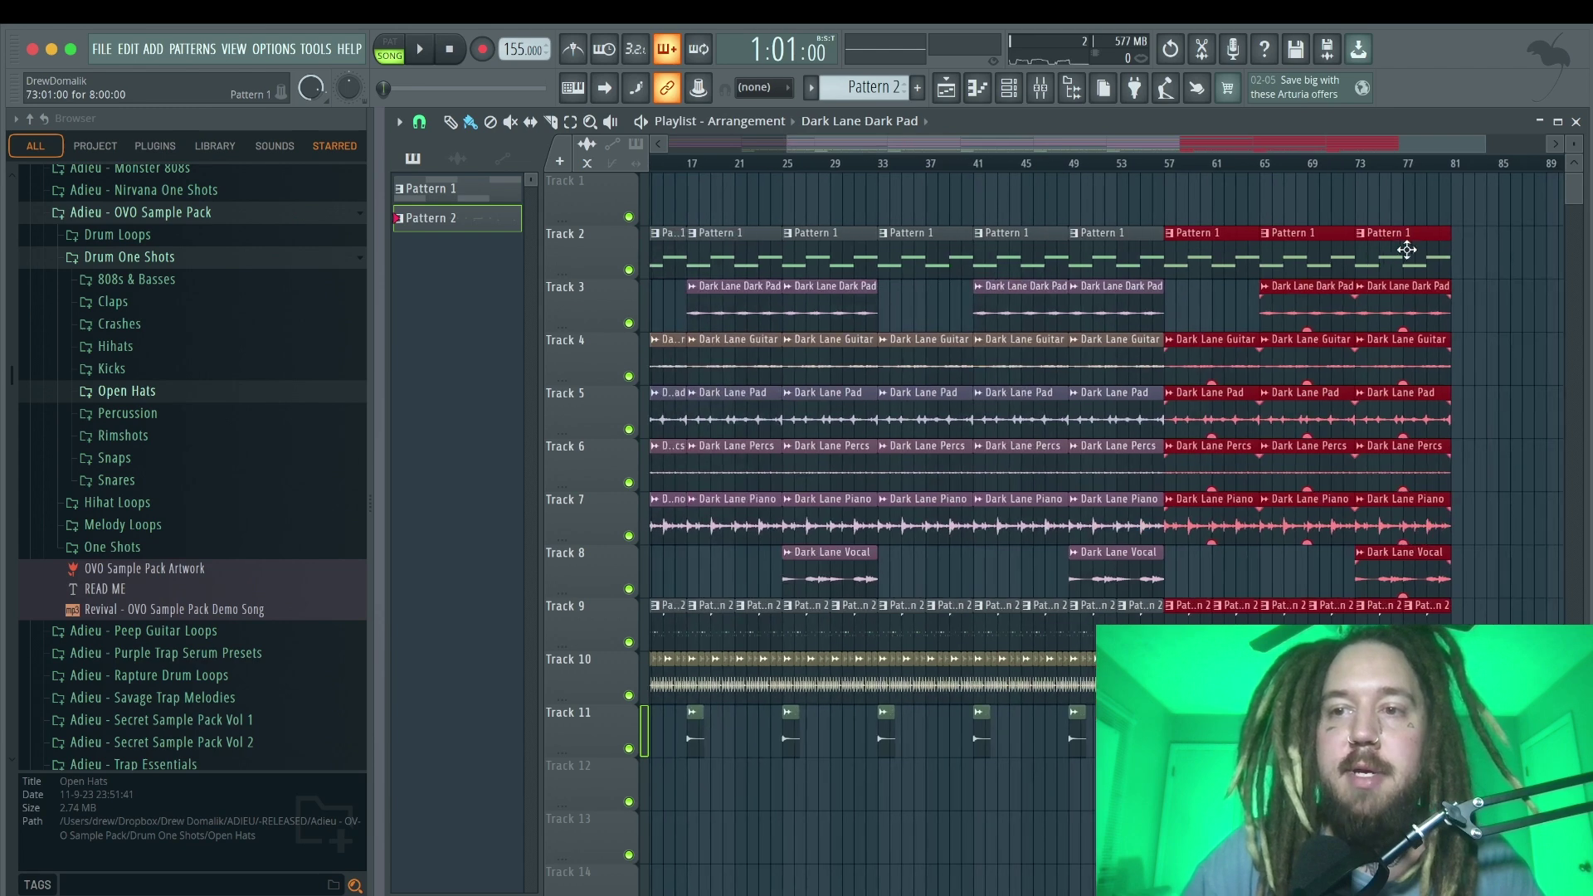
click(1470, 296)
scroll(1465, 290, right, 2)
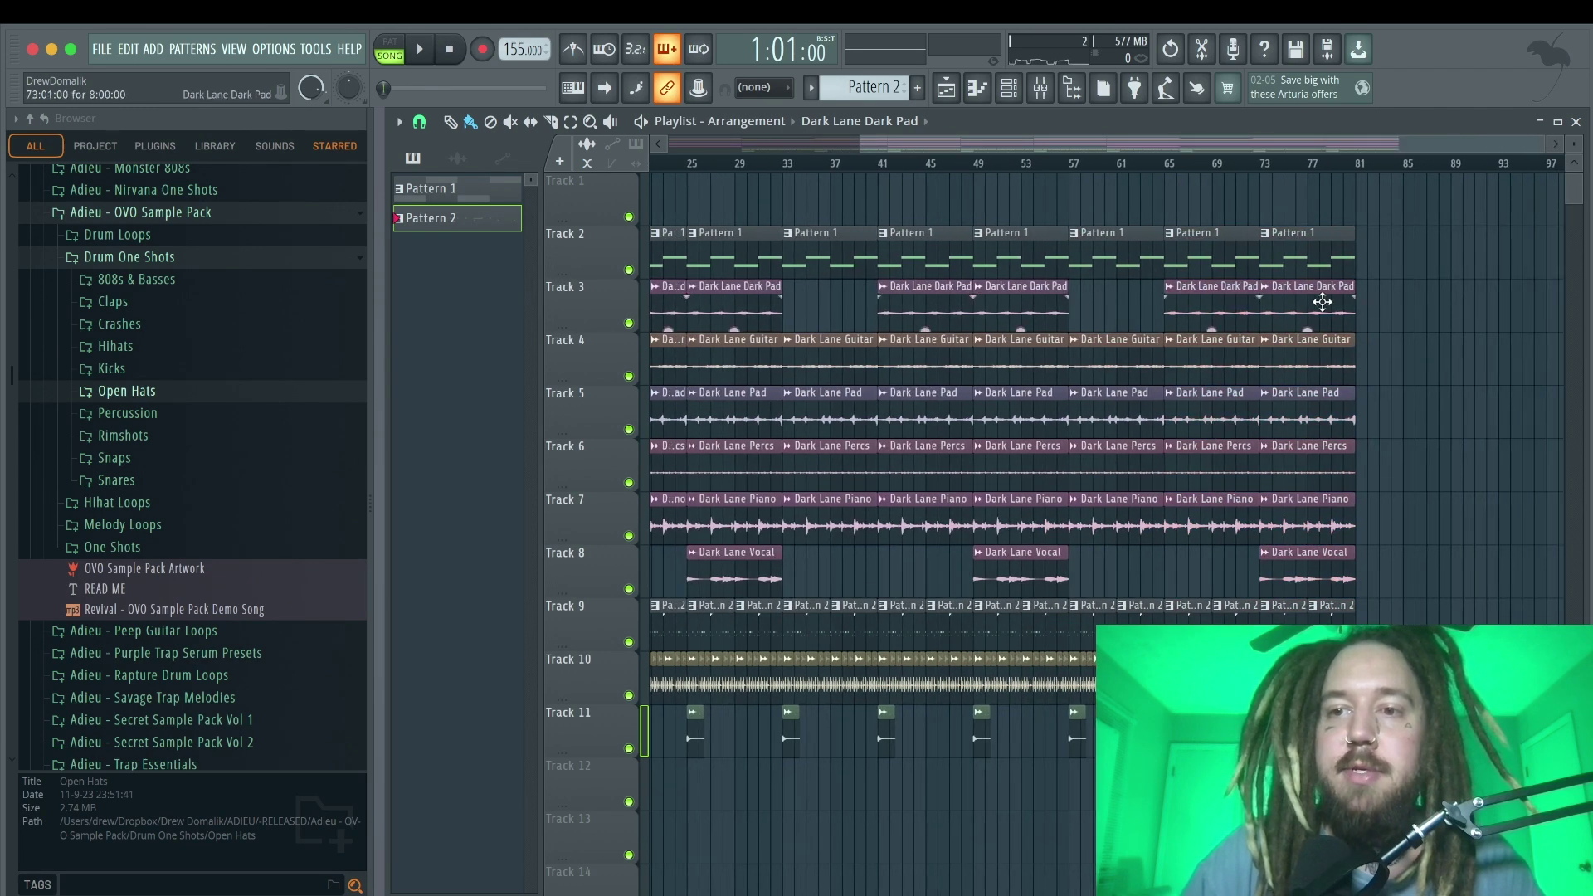
key(space)
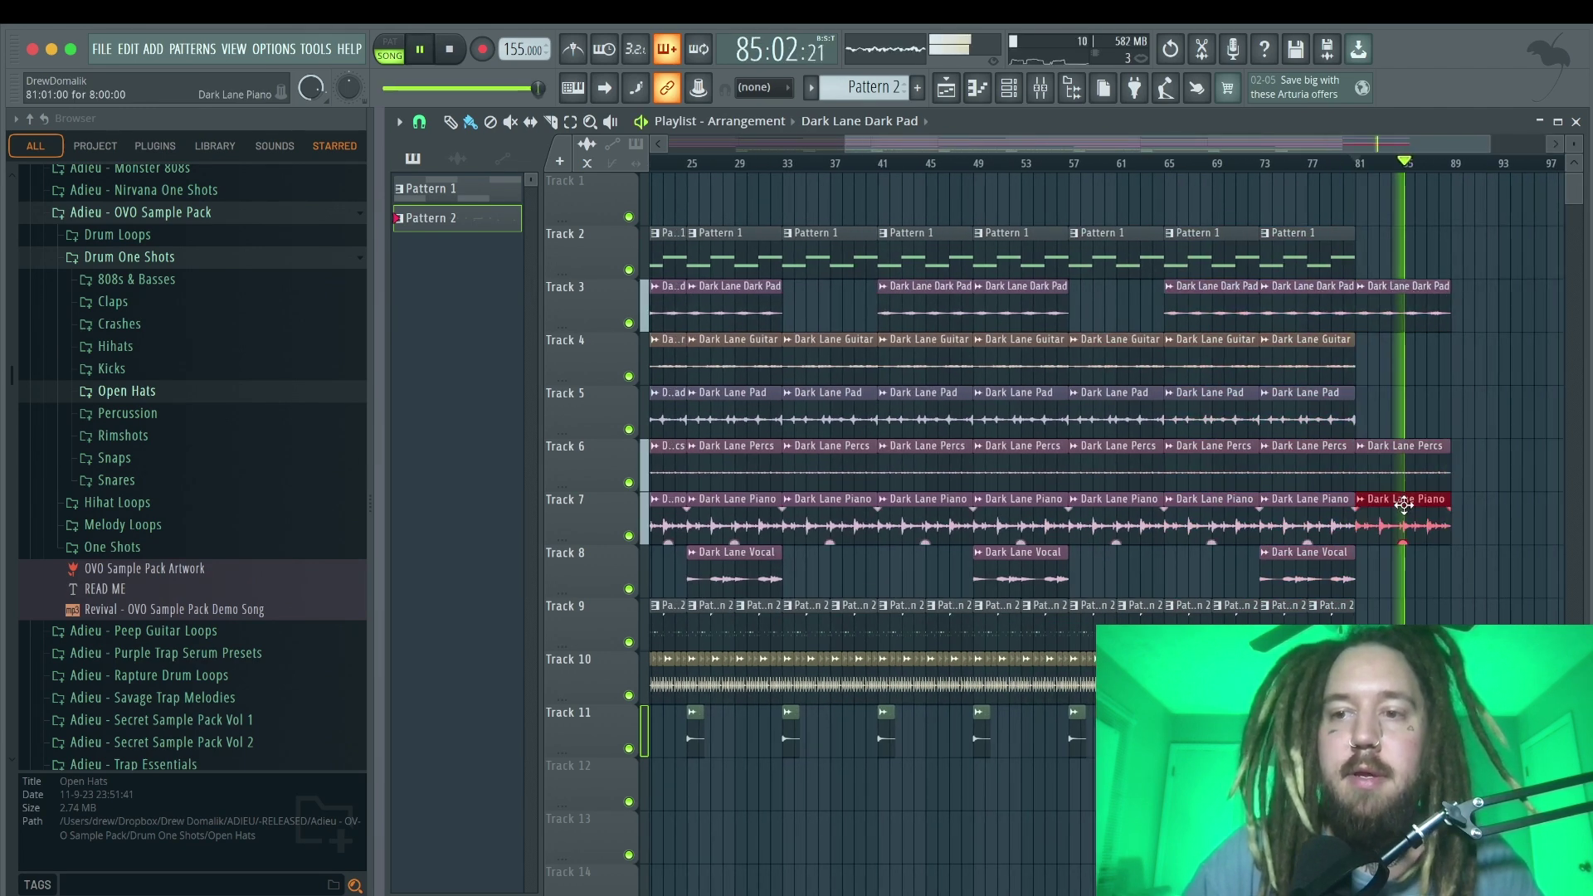
scroll(1330, 422, left, 5)
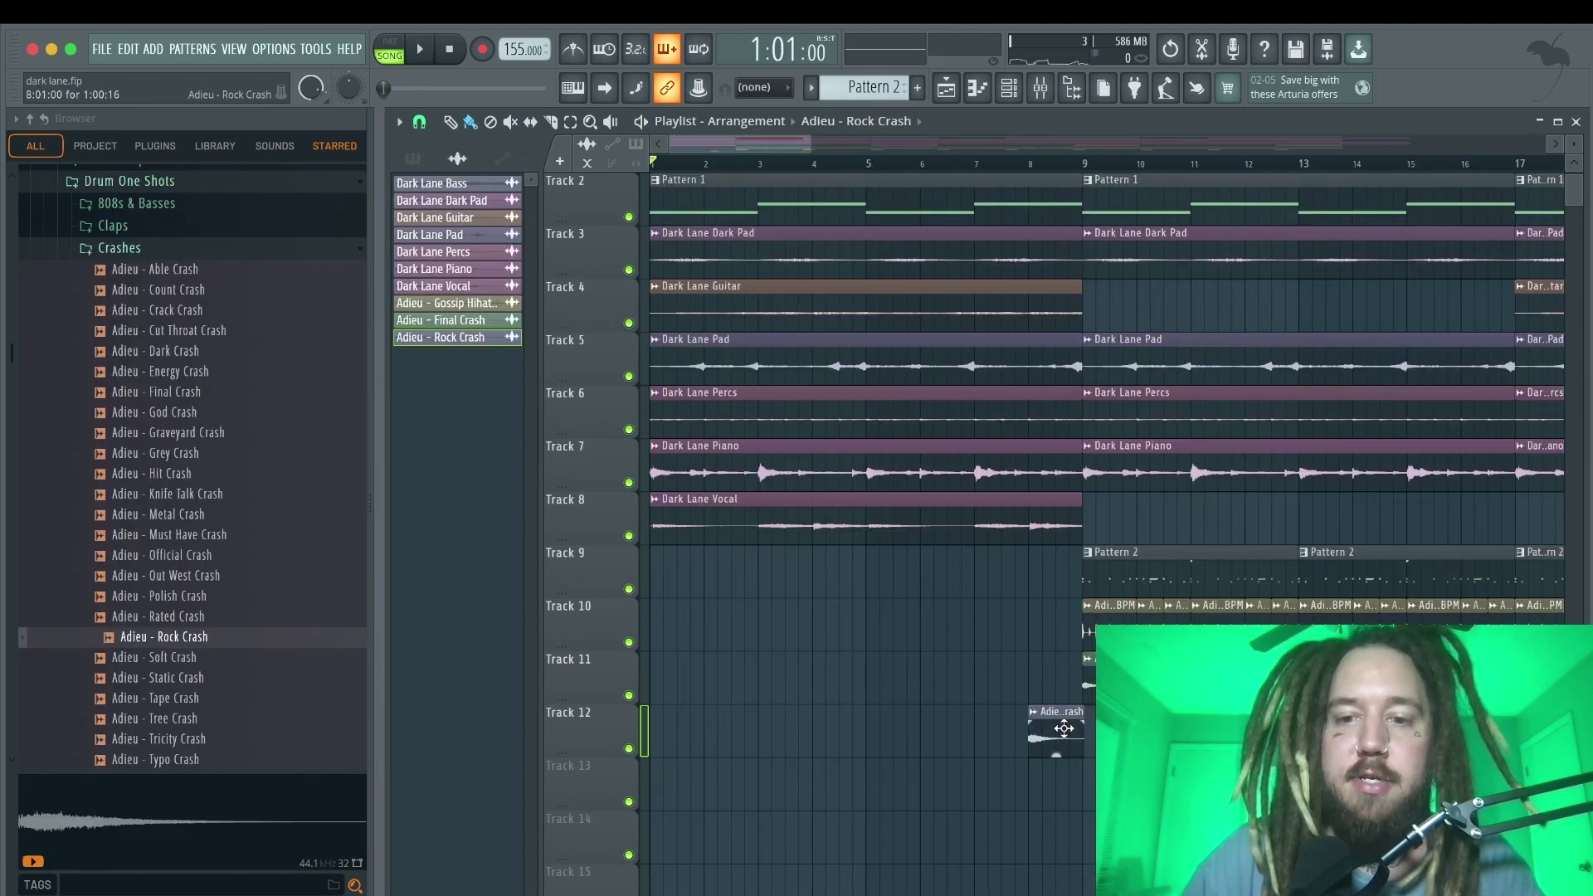
Enable Reverse on the Rock Crash sample, then play from bar 24 to check the swell
scroll(1063, 728, up, 4)
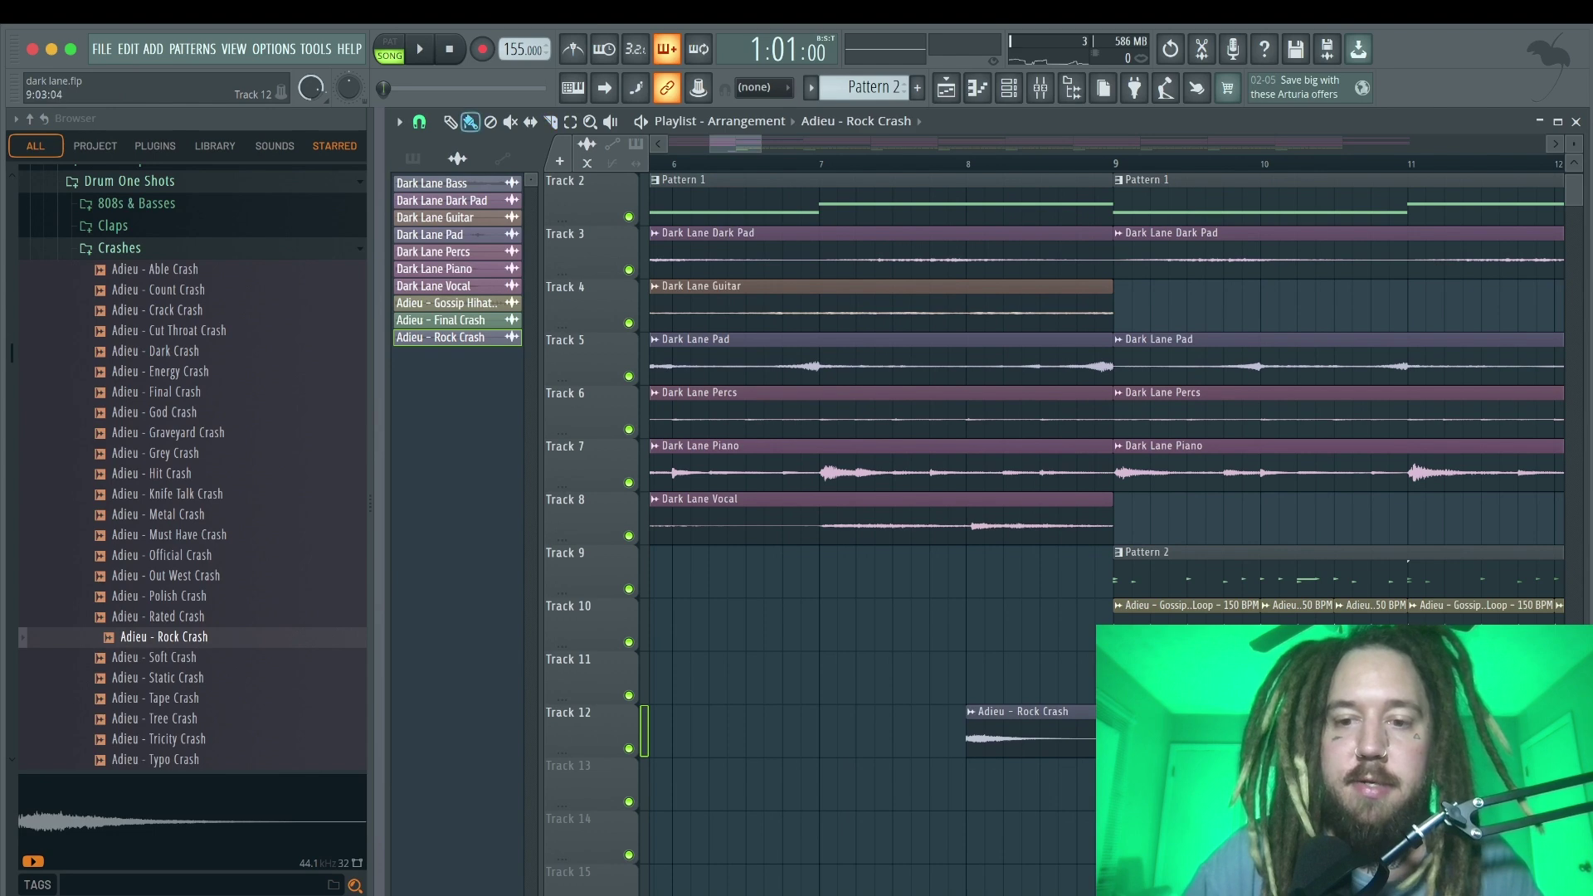
double_click(1133, 730)
click(748, 459)
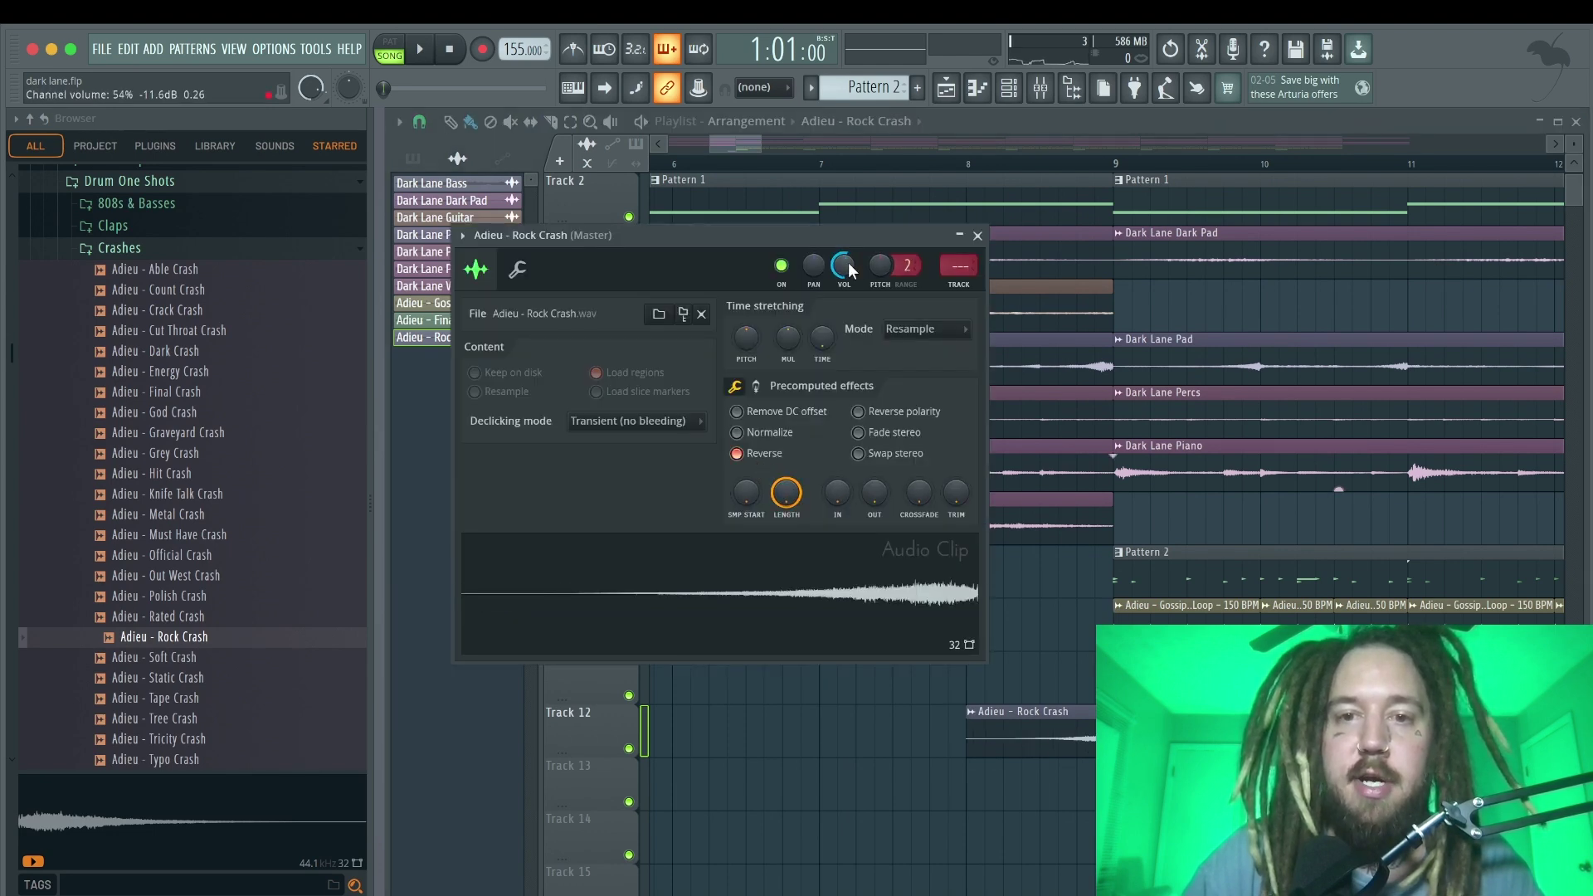
key(space)
click(977, 236)
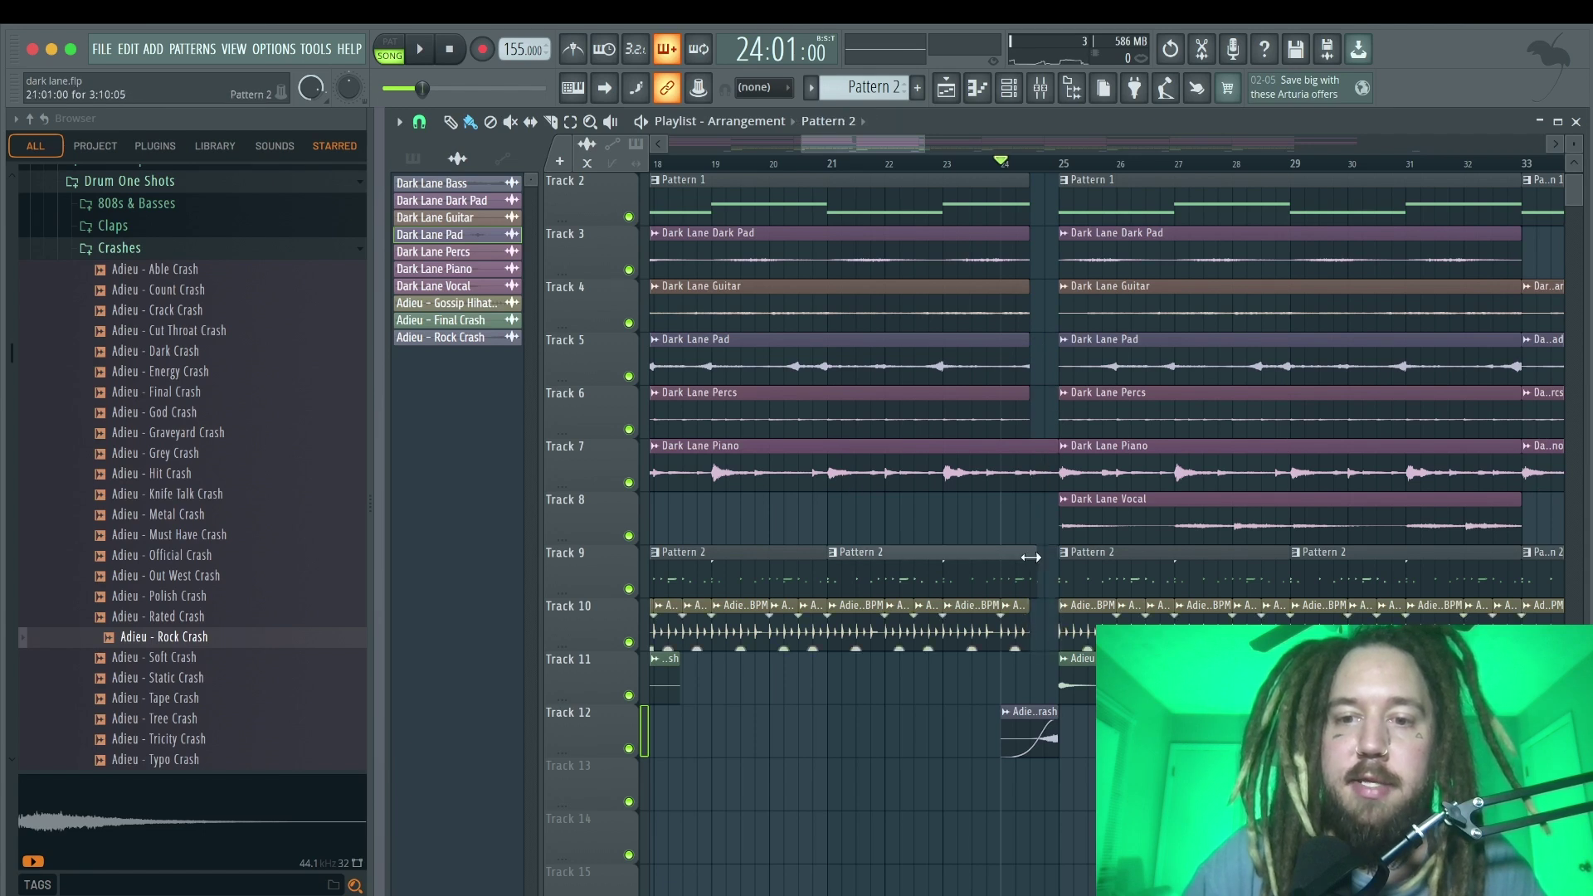
key(space)
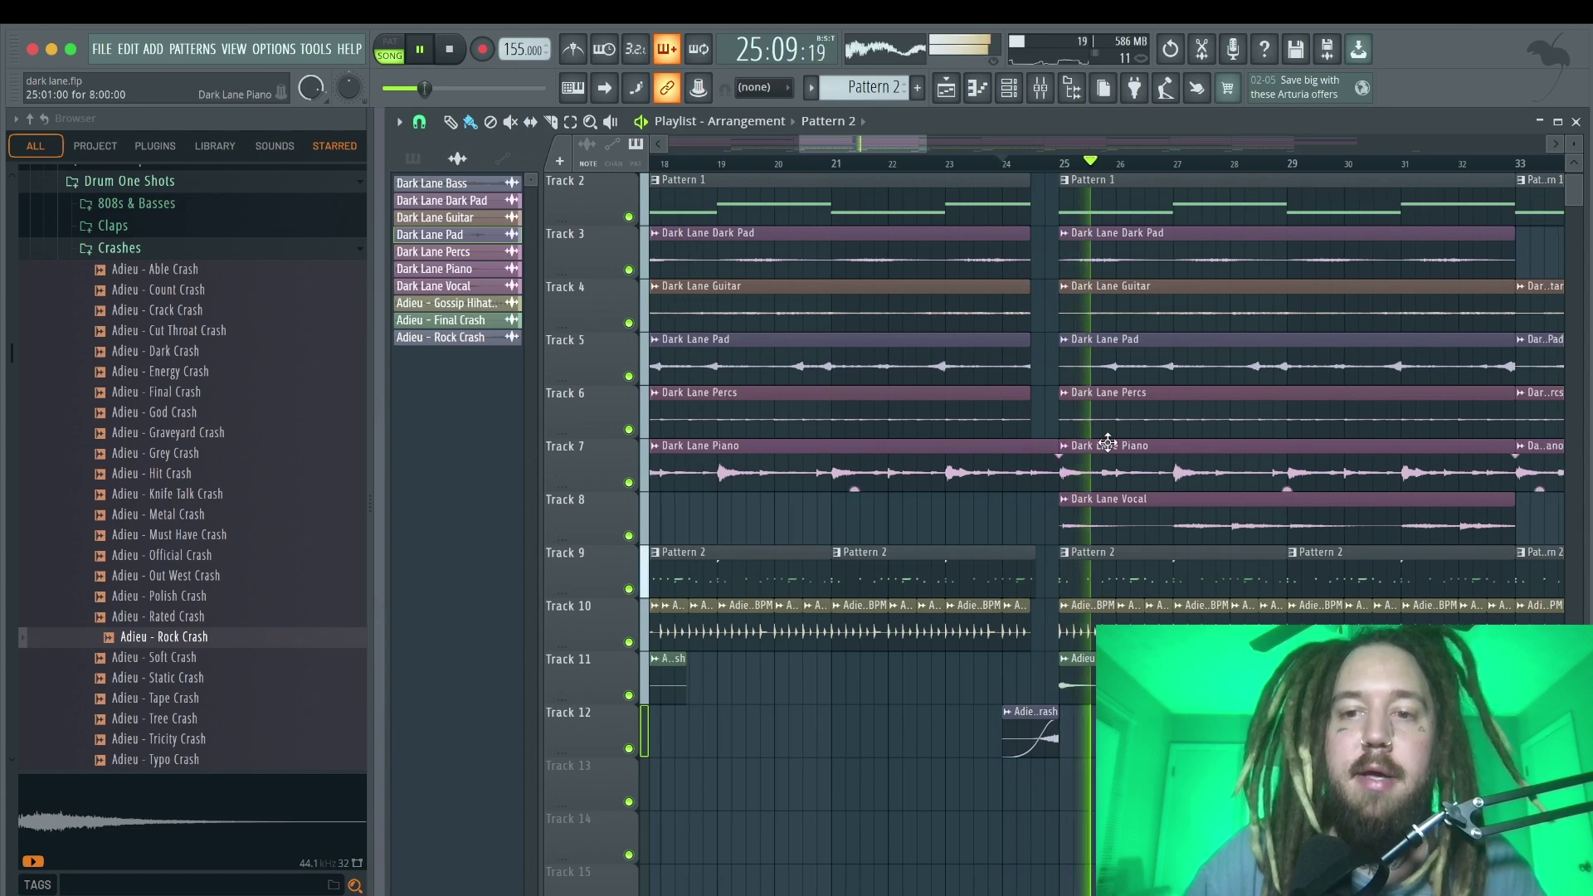
scroll(1016, 272, down, 5)
key(space)
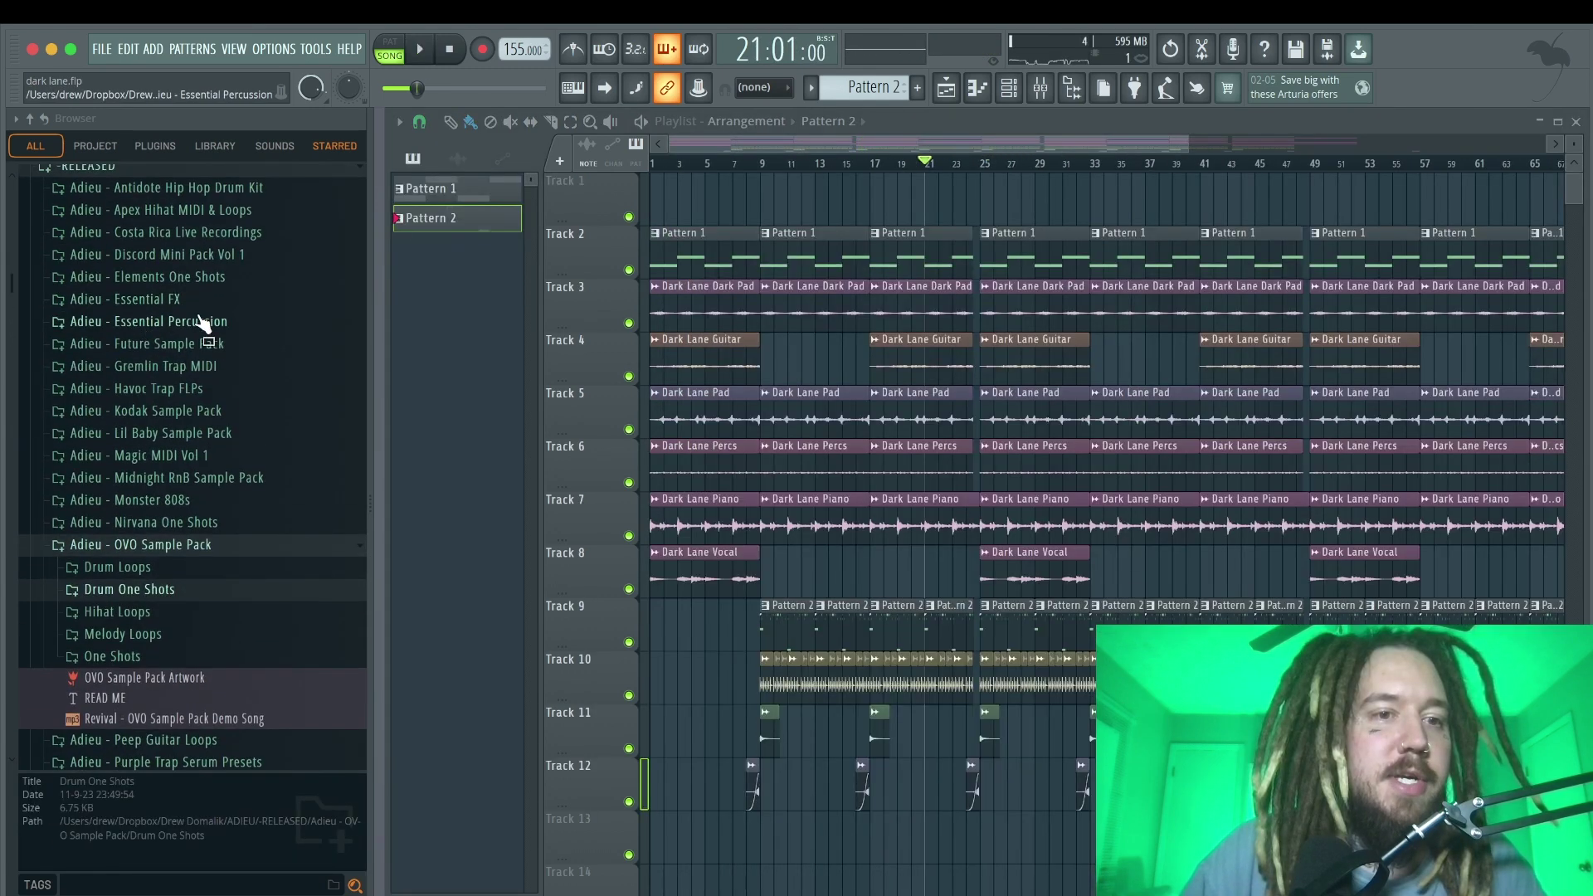
Find and preview Reverse Impact - Tension in Essential FX > Reverse Impacts
click(178, 302)
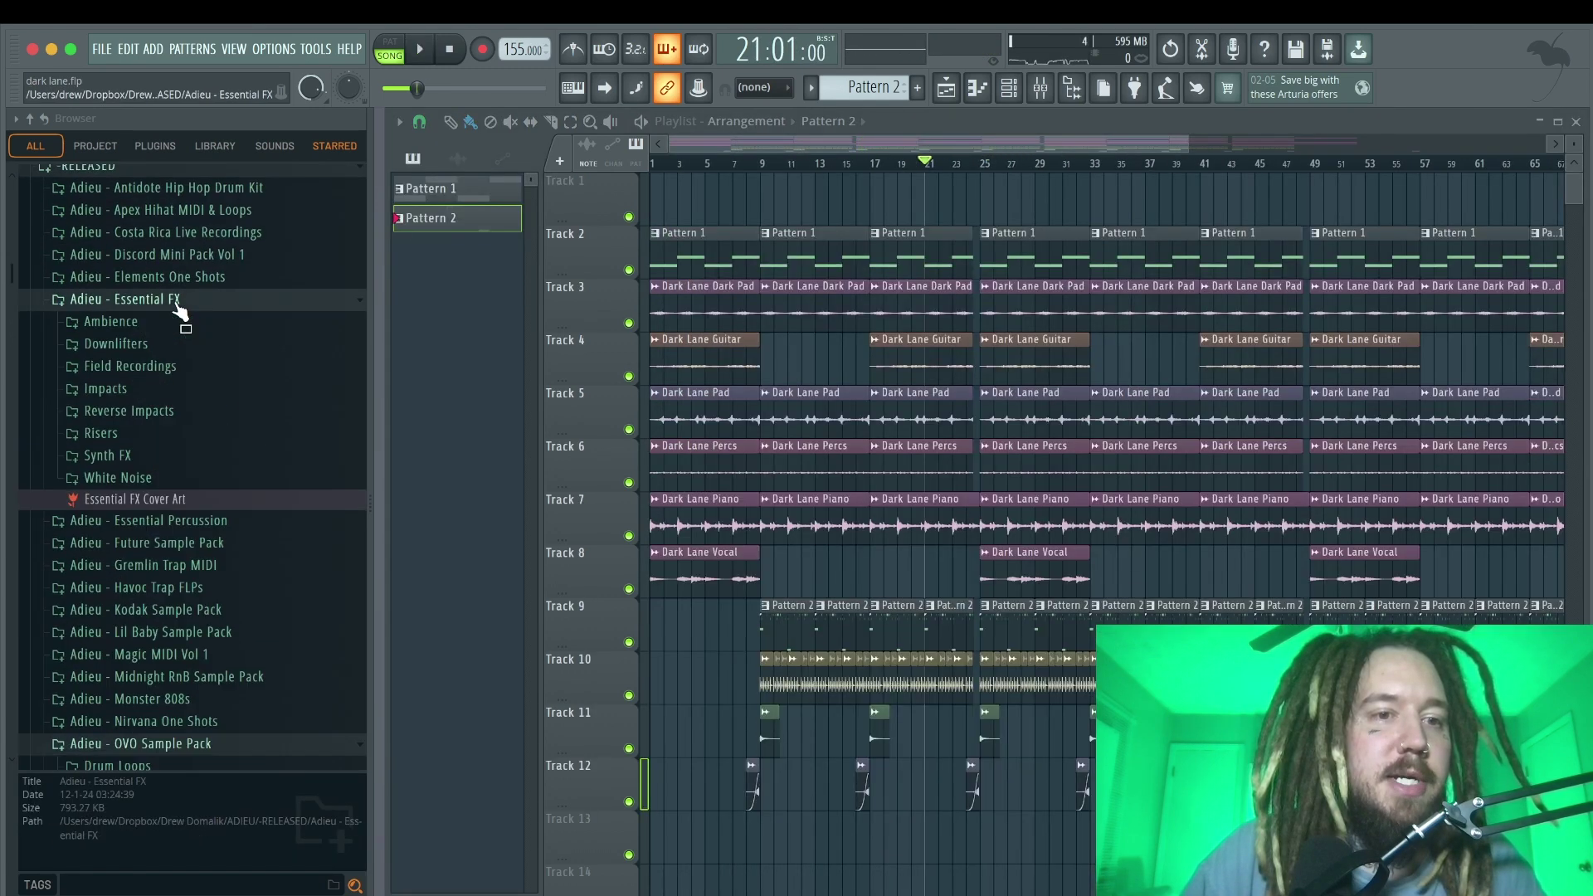
click(139, 392)
click(143, 177)
click(140, 198)
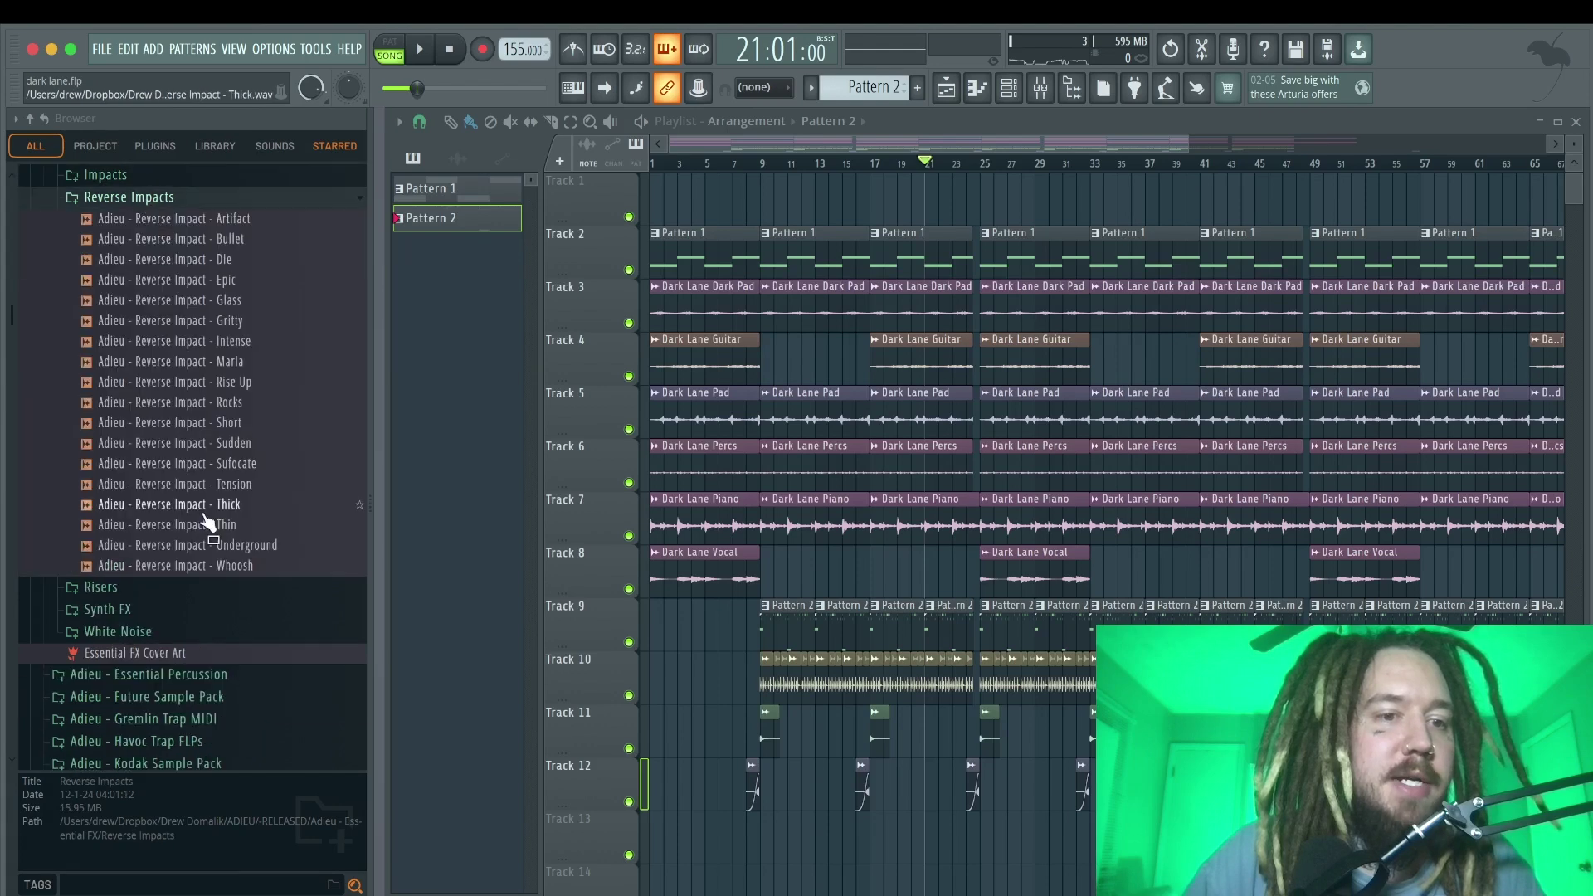
click(235, 486)
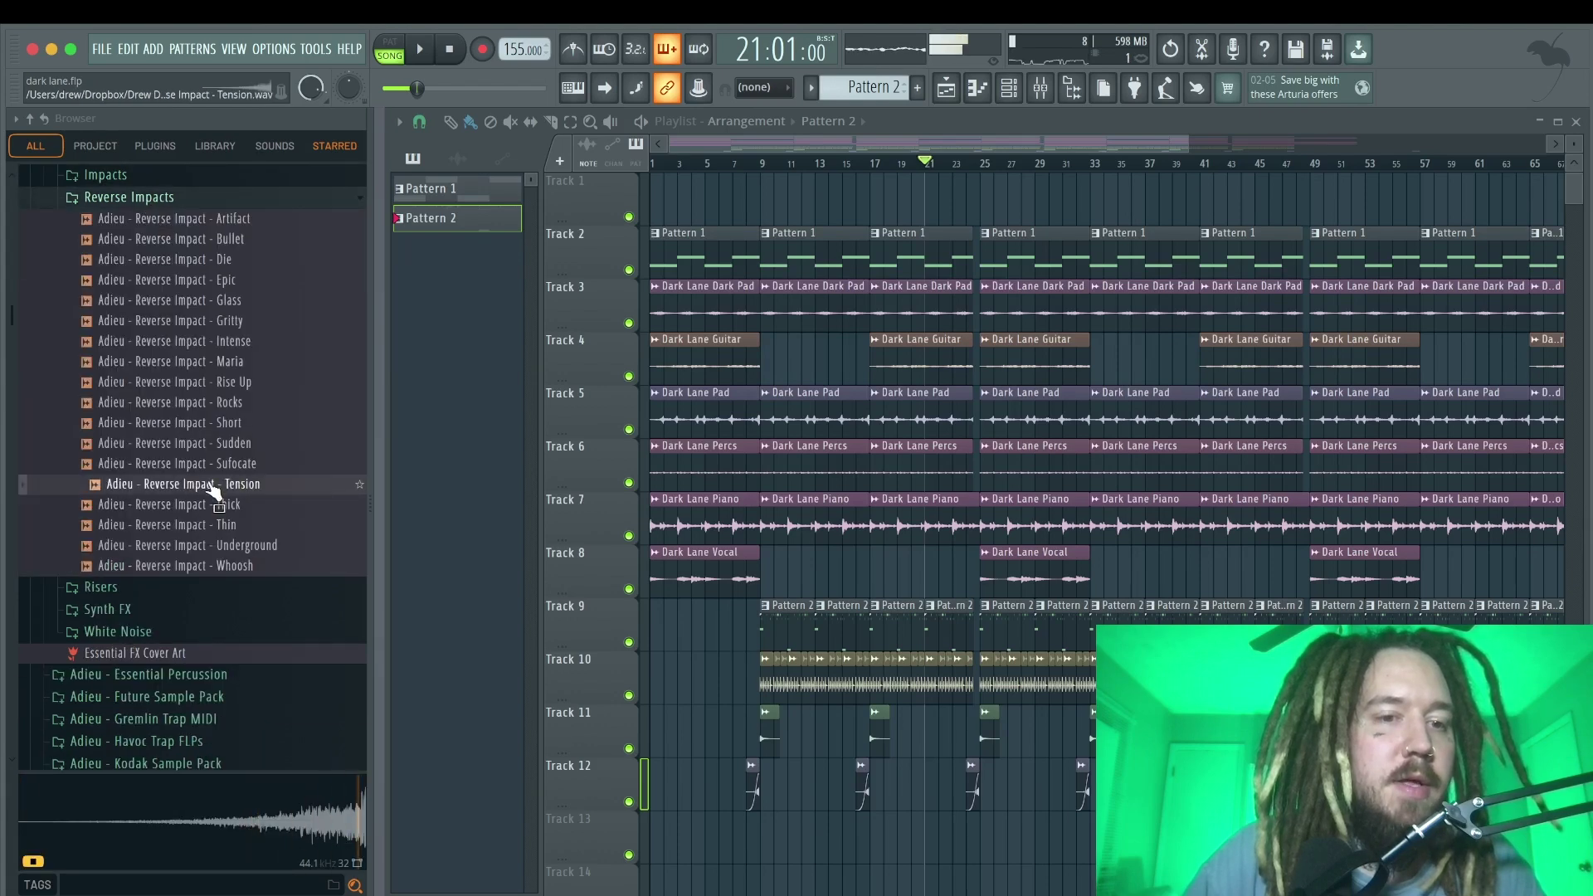
Place the Tension sample on Track 13 ending at bar 9, delete the extra, and copy it later
drag(720, 822, 737, 829)
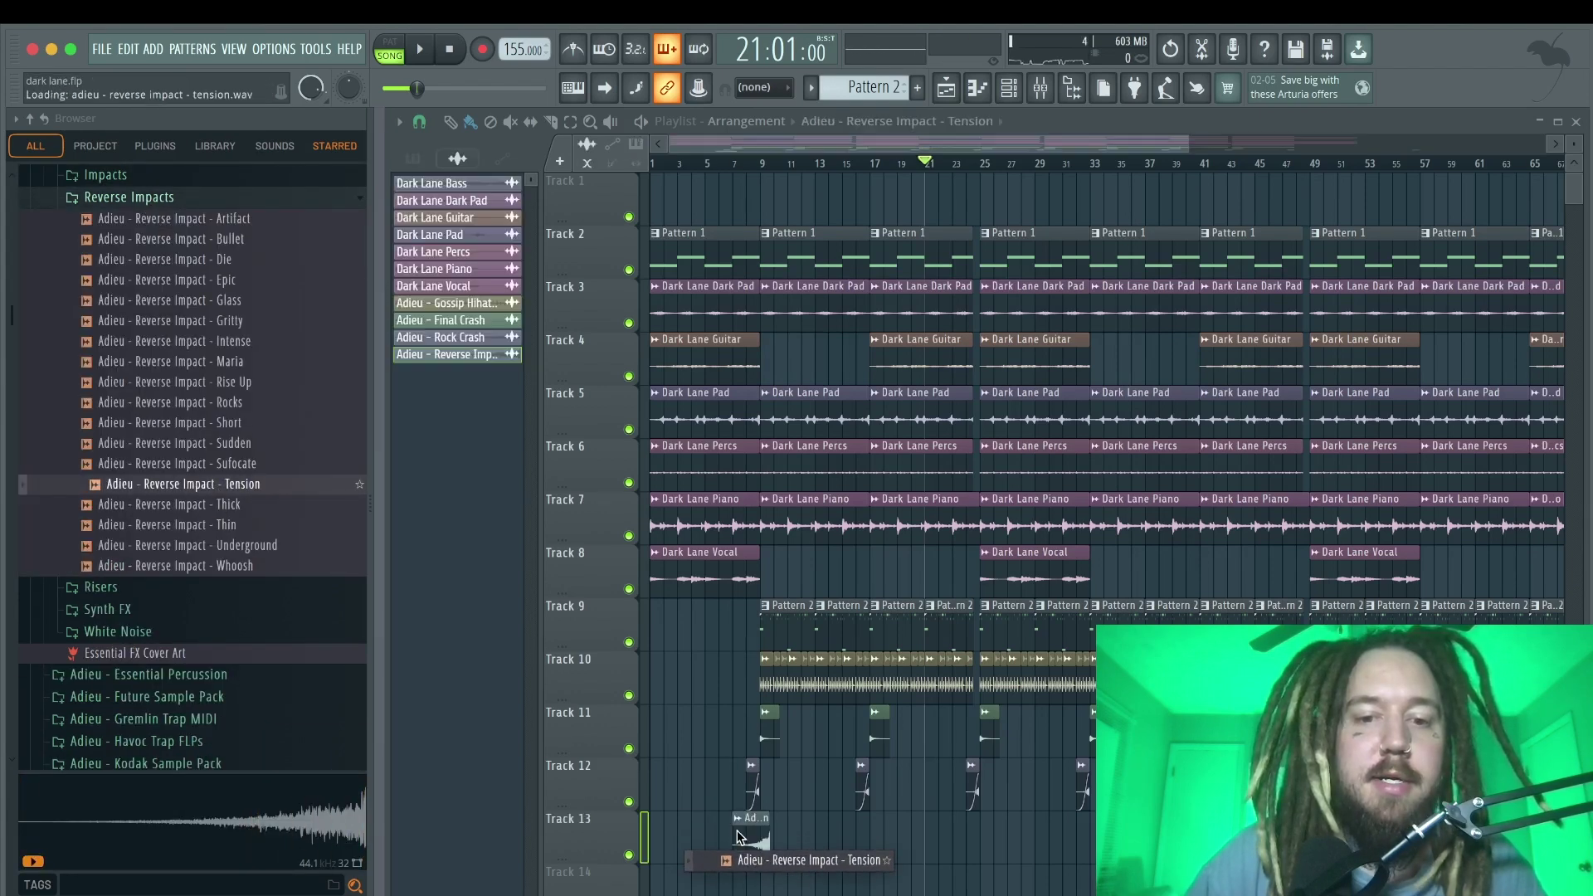
scroll(736, 829, up, 5)
drag(924, 857, 828, 857)
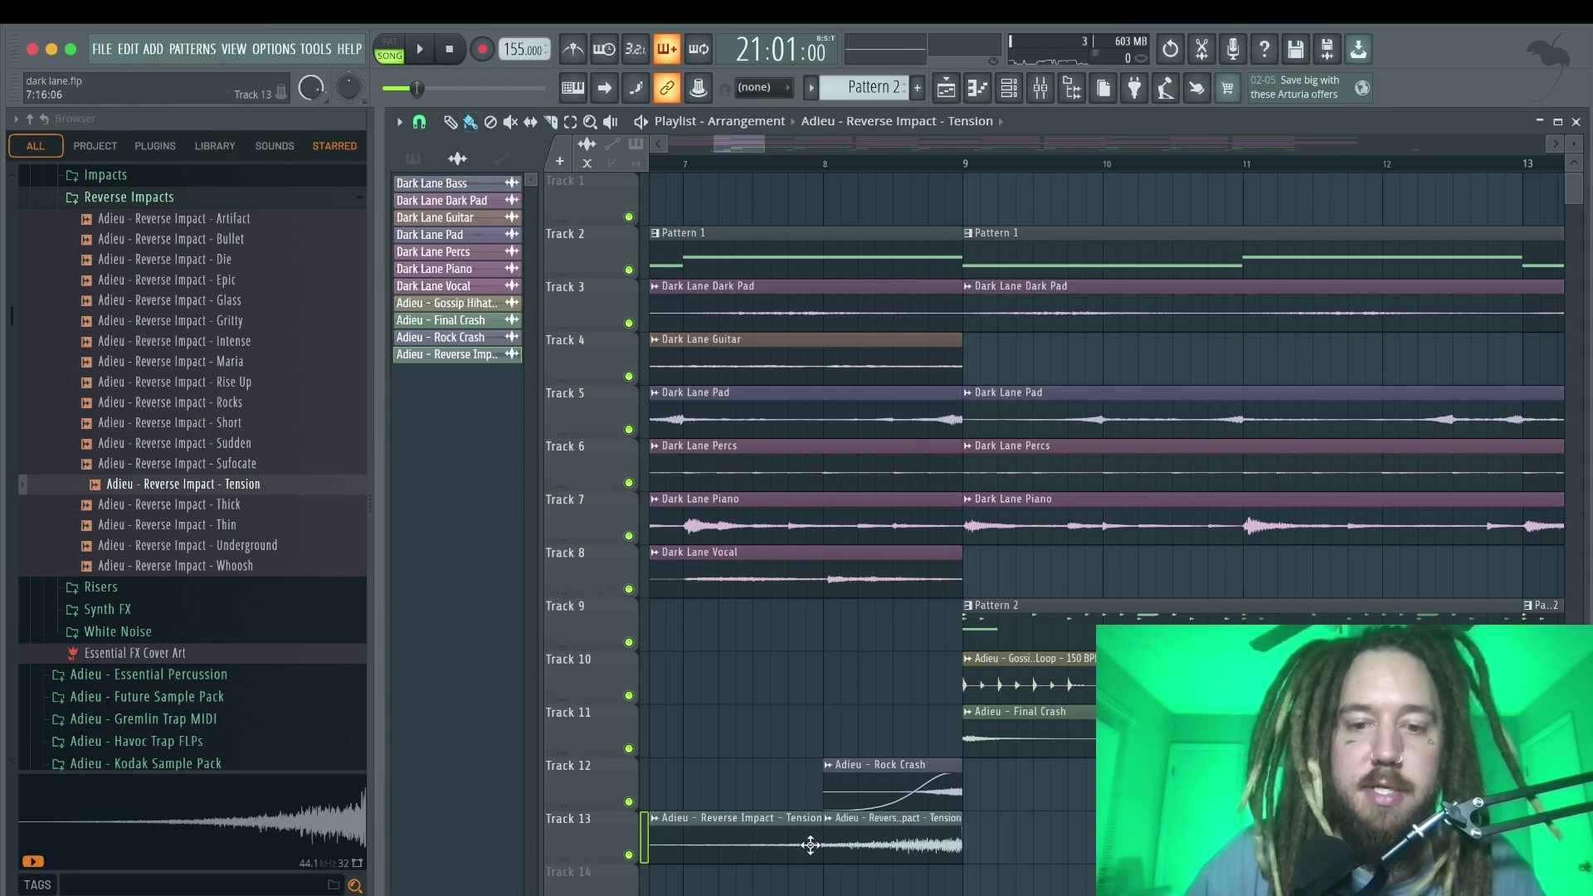
right_click(811, 845)
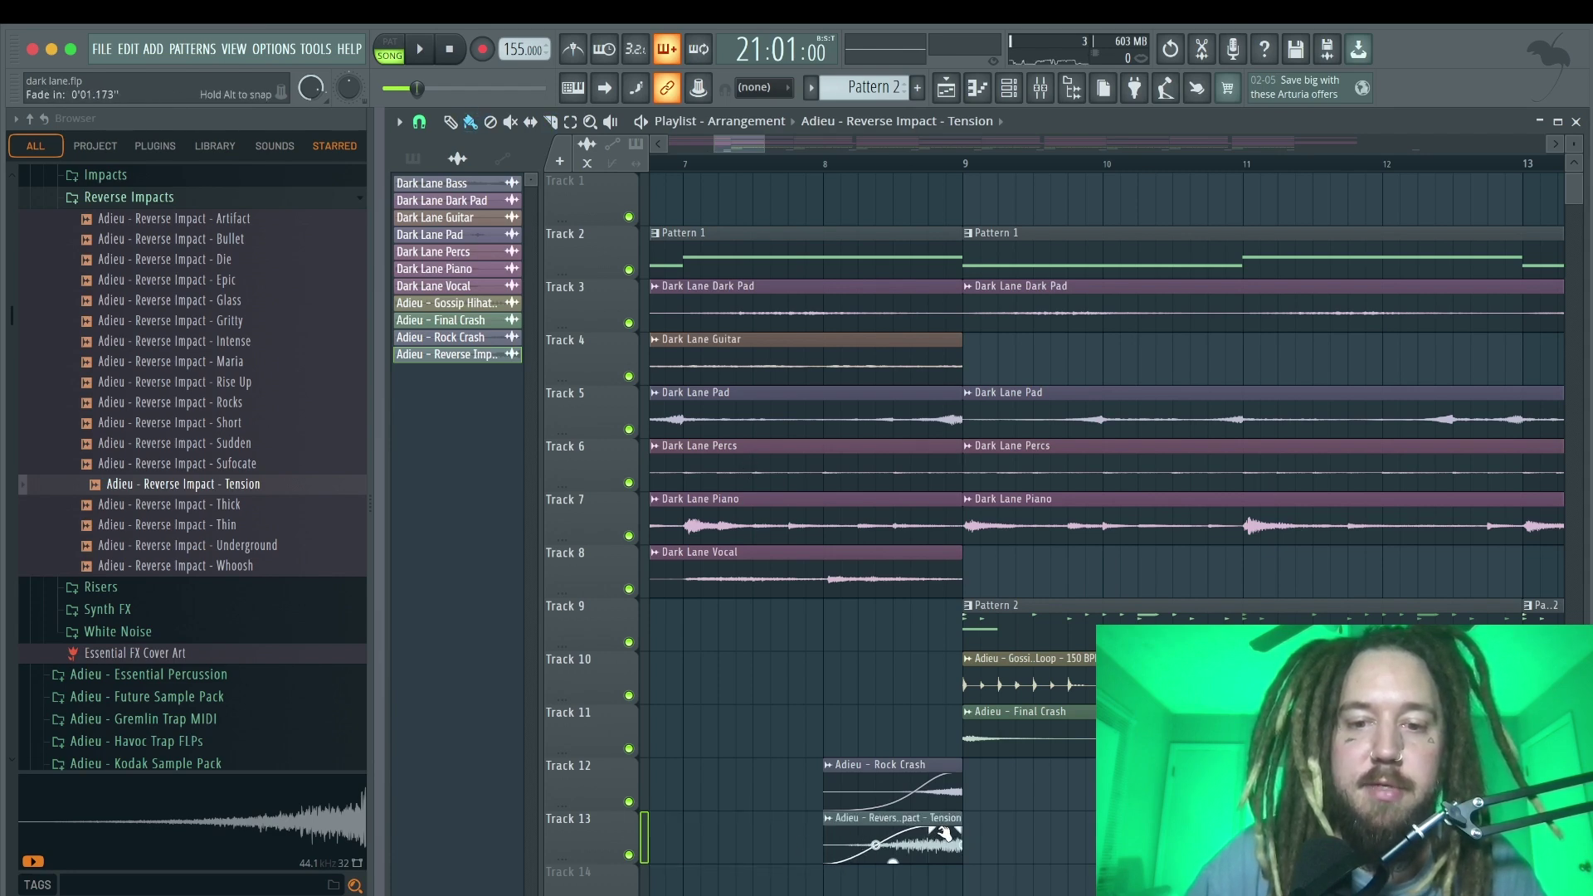
key(space)
scroll(882, 818, down, 5)
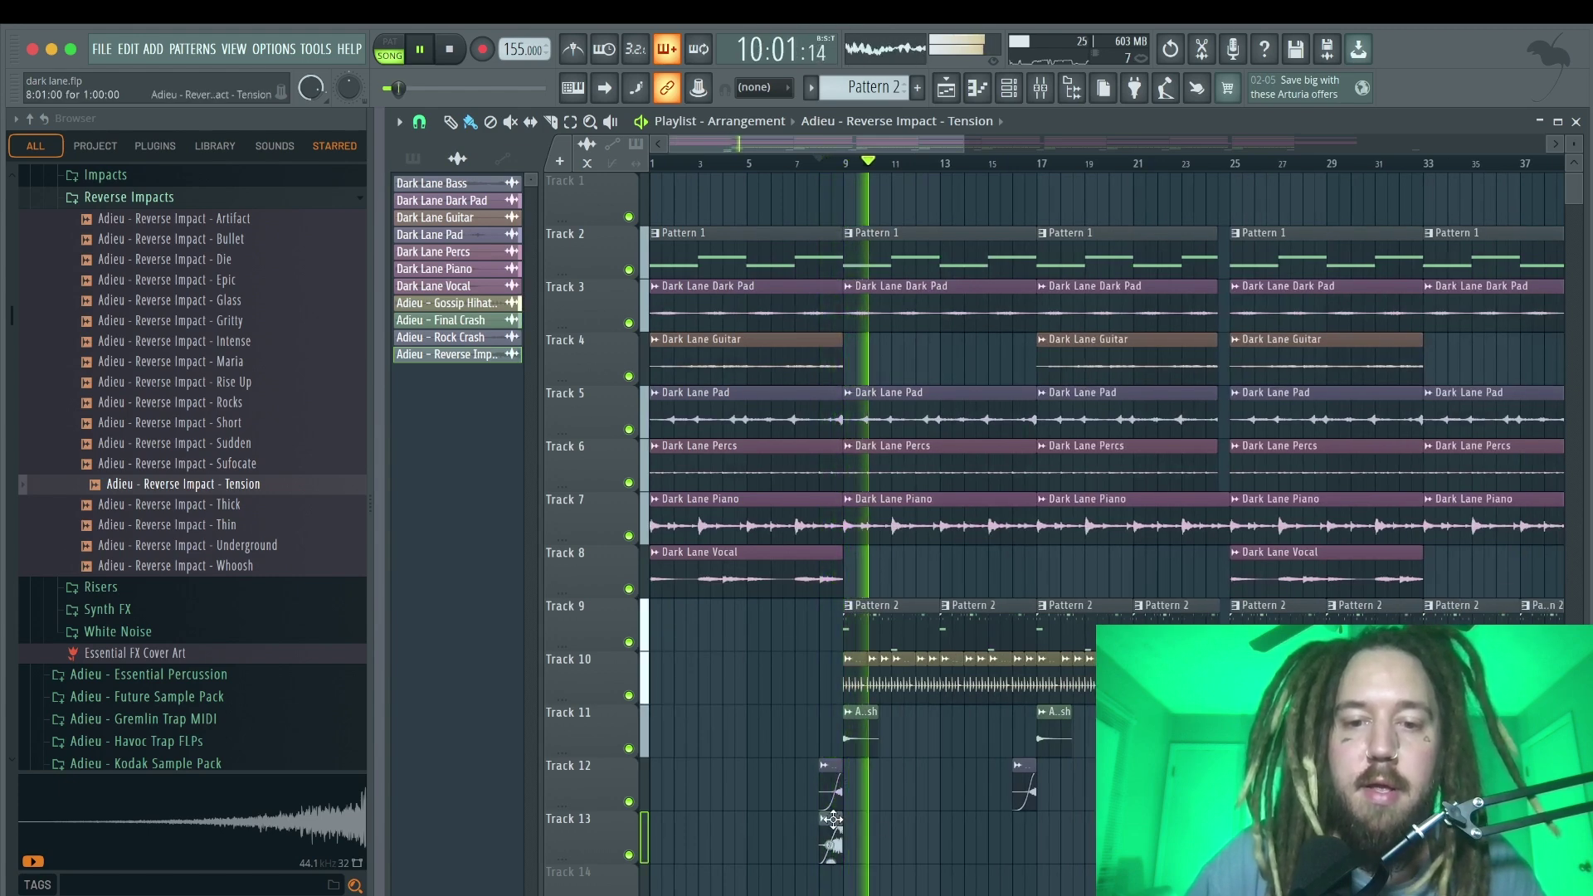
drag(830, 819, 992, 820)
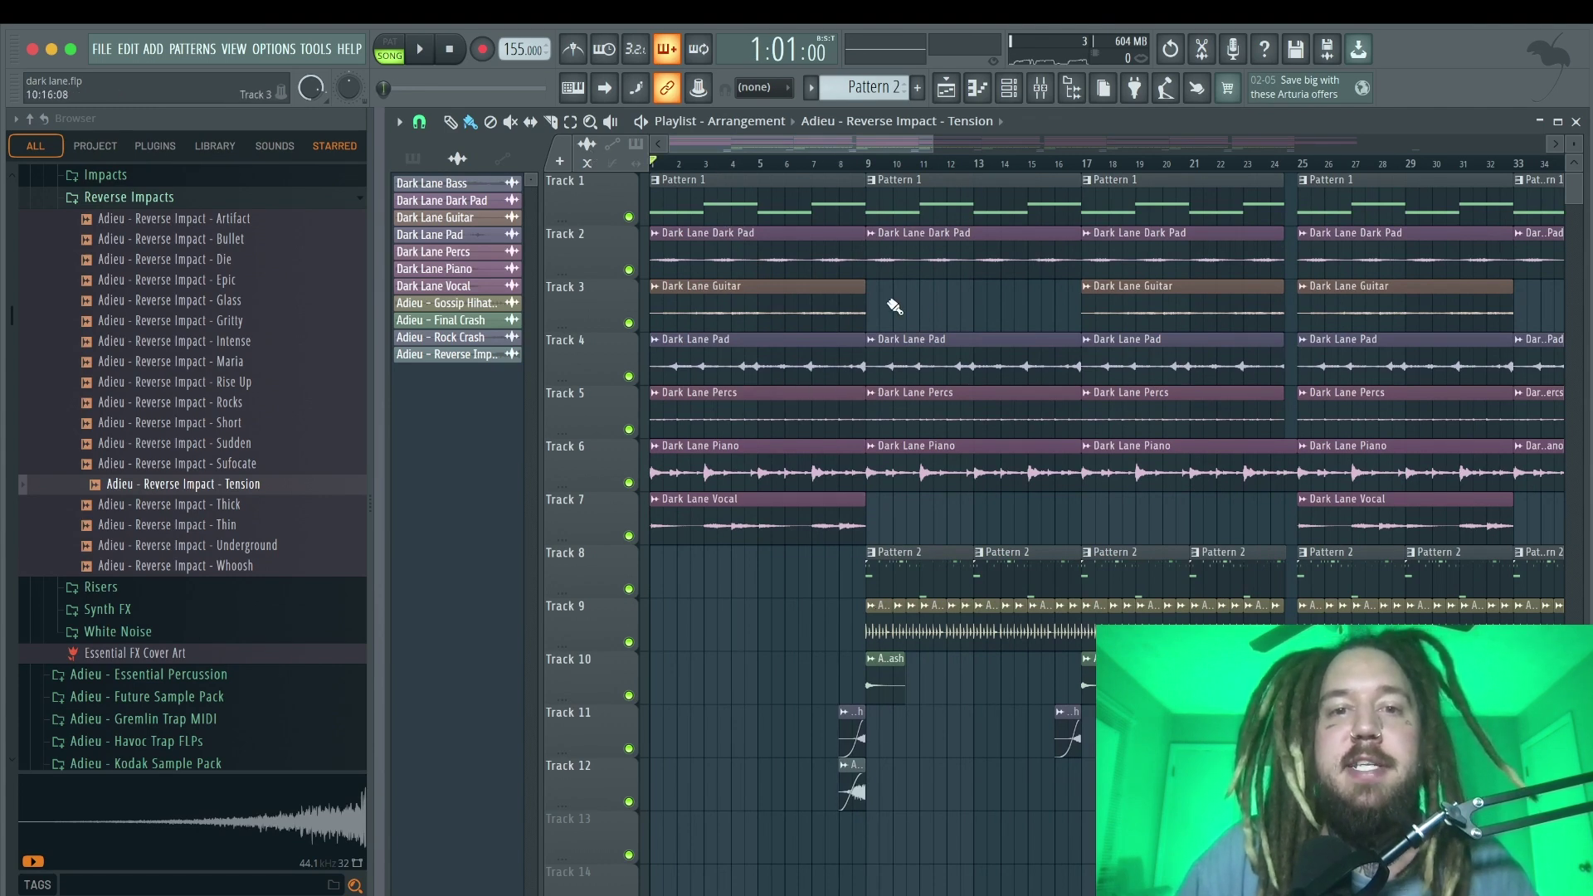
Delete the first Pattern 1 clip on Track 1 and play the song from bar 1
right_click(629, 218)
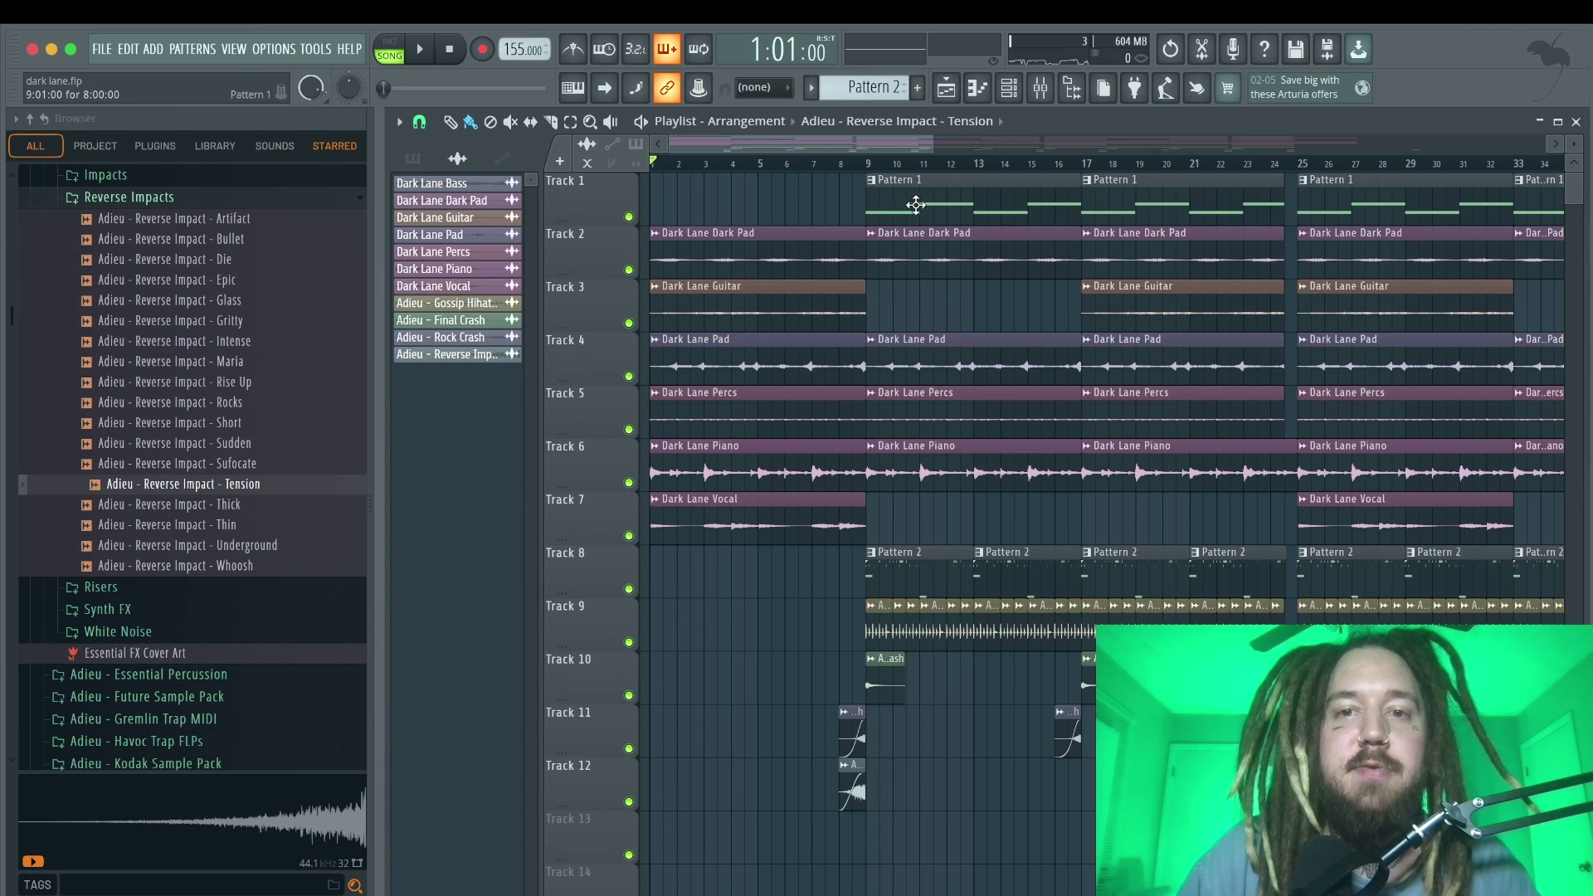
scroll(922, 836, down, 2)
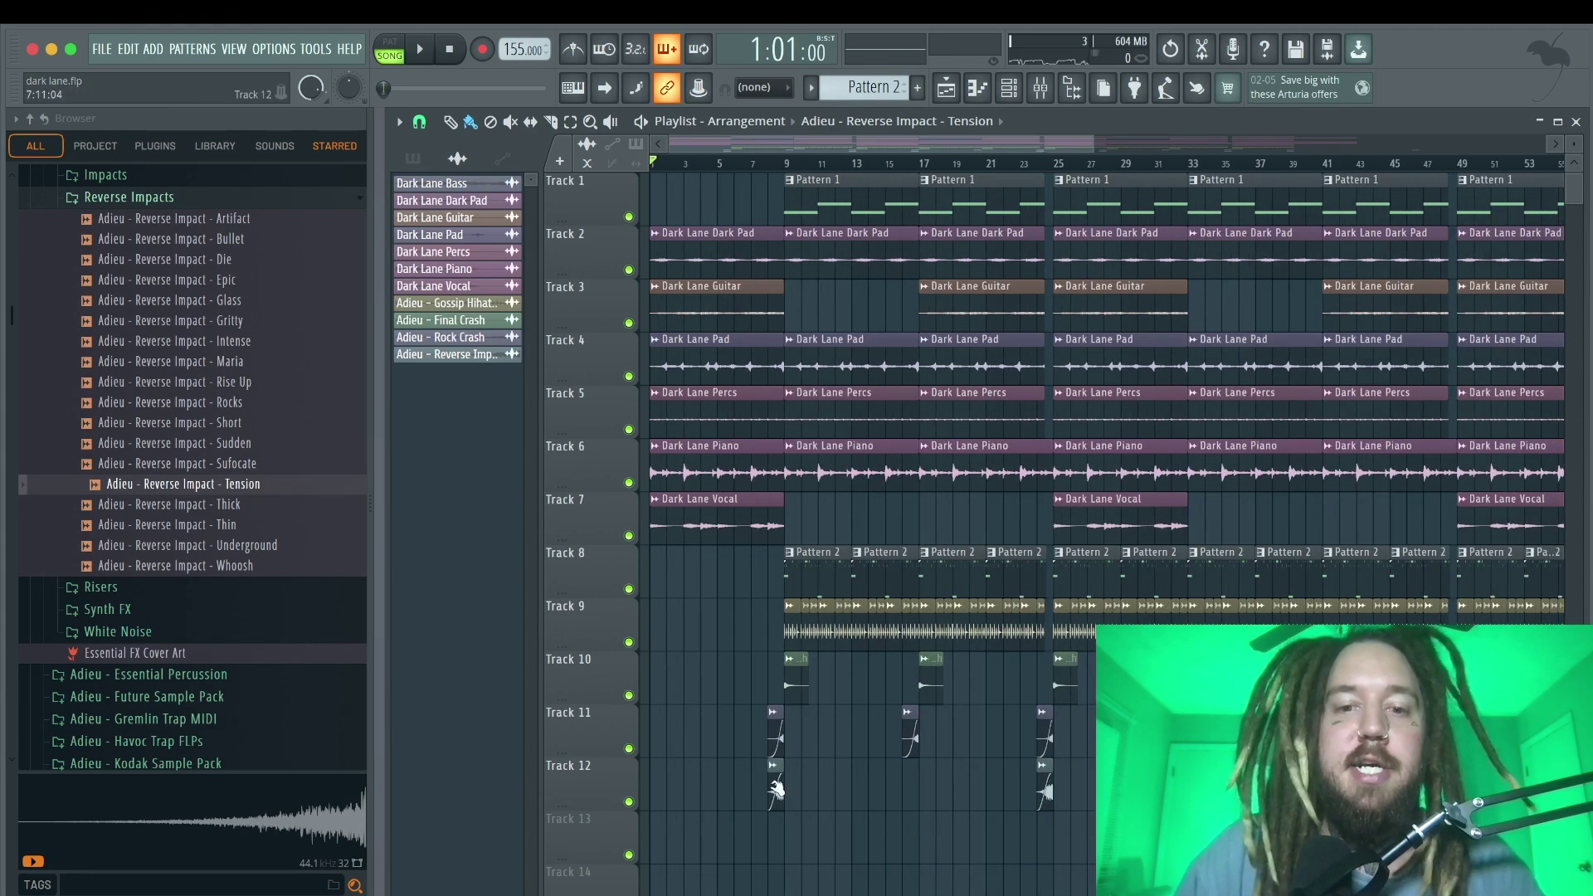
key(space)
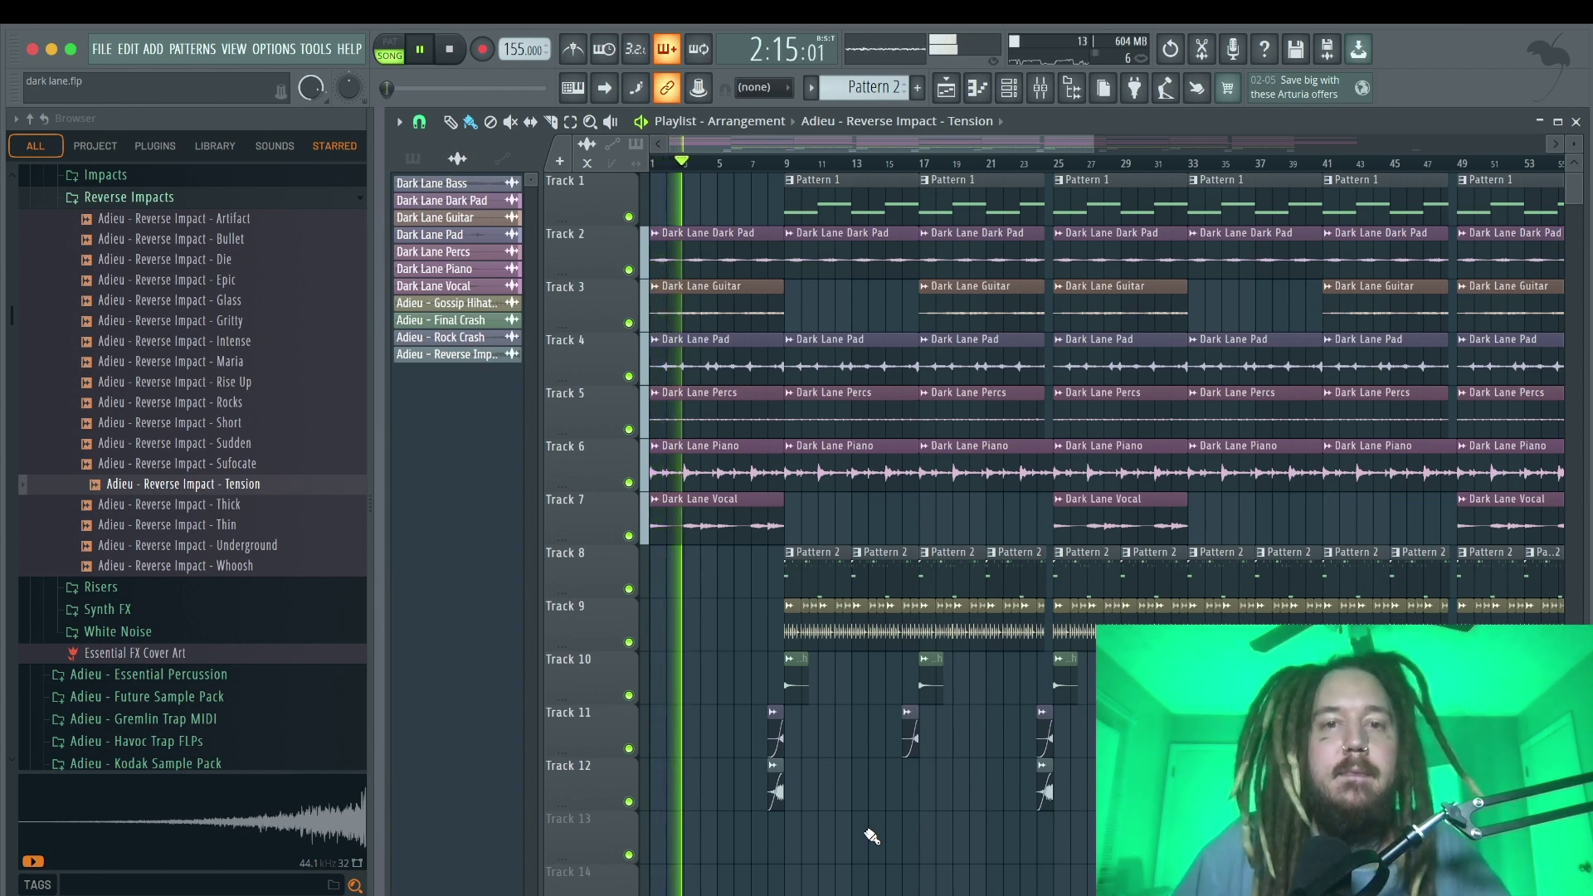
Delete the bars 1–8 Dark Lane Dark Pad clip on Track 2, then stop playback
right_click(720, 251)
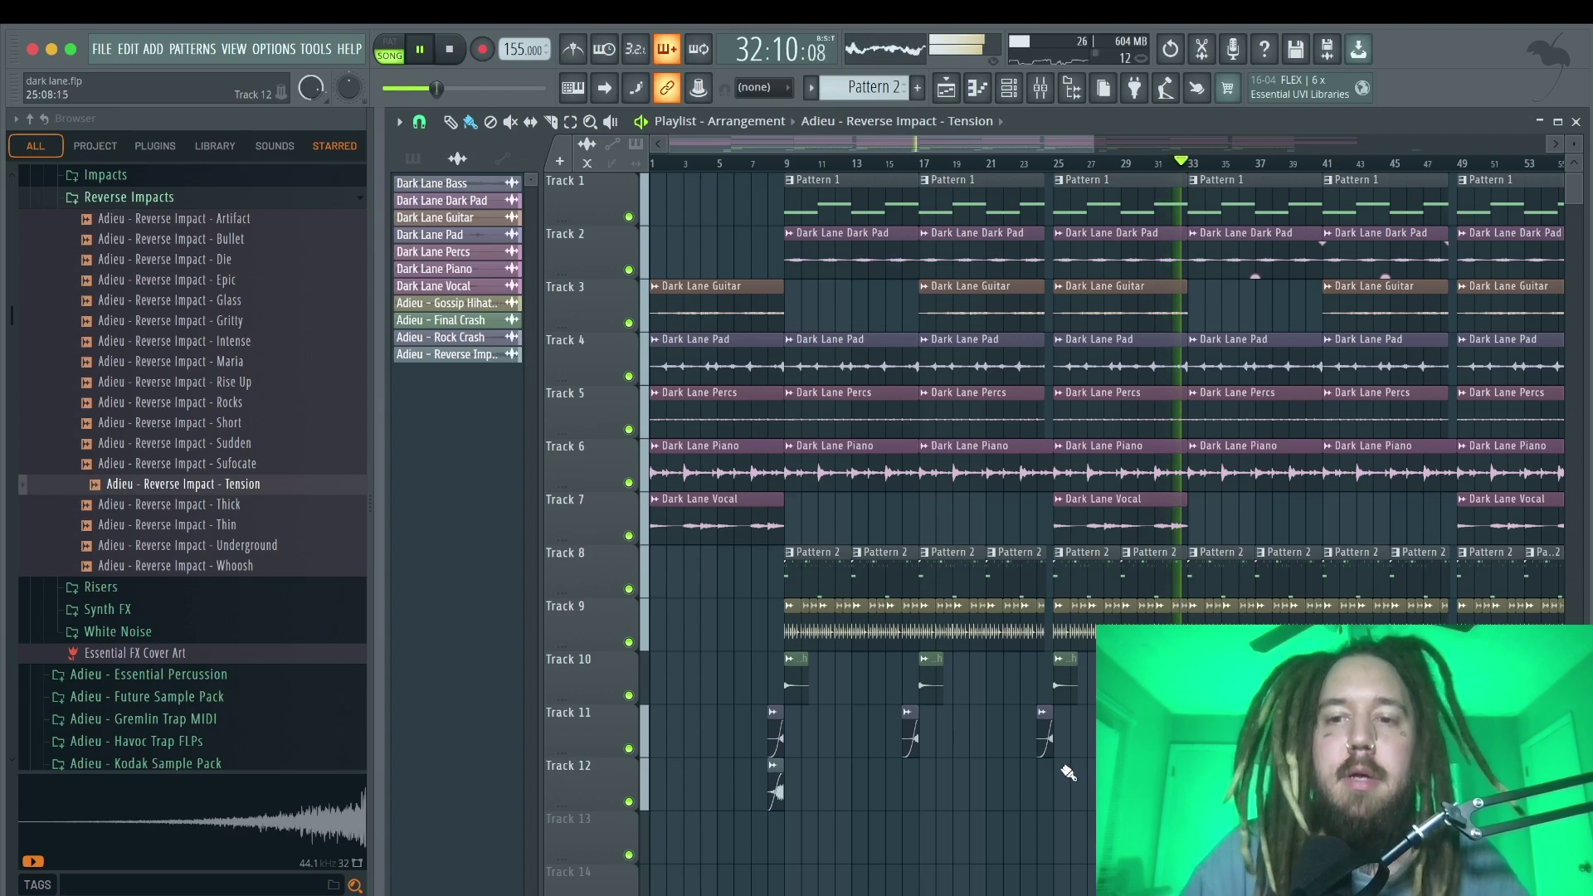
key(space)
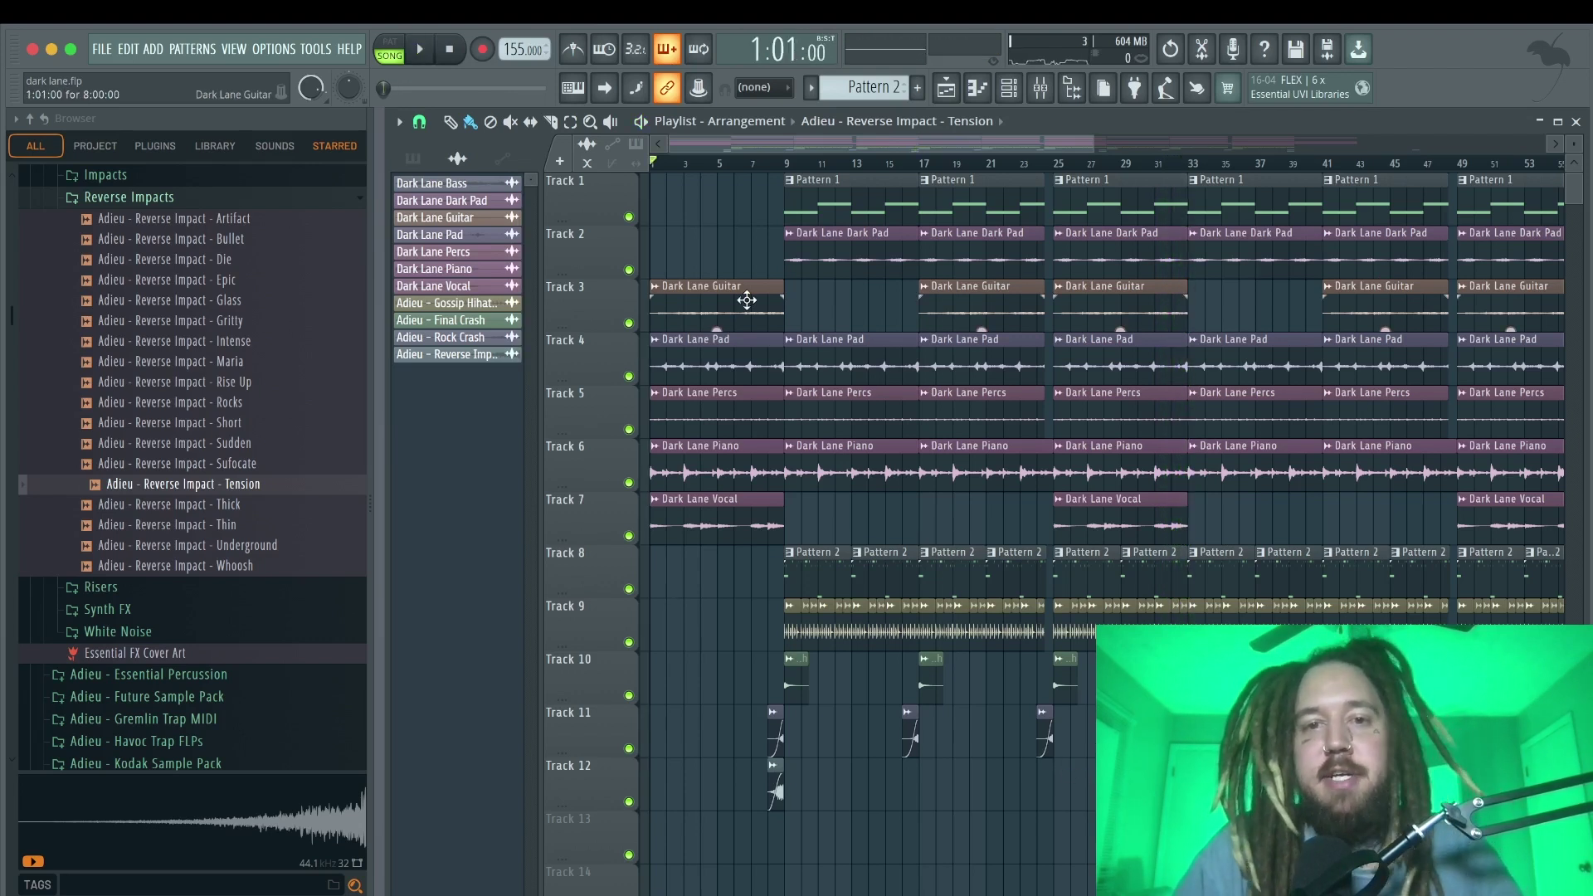